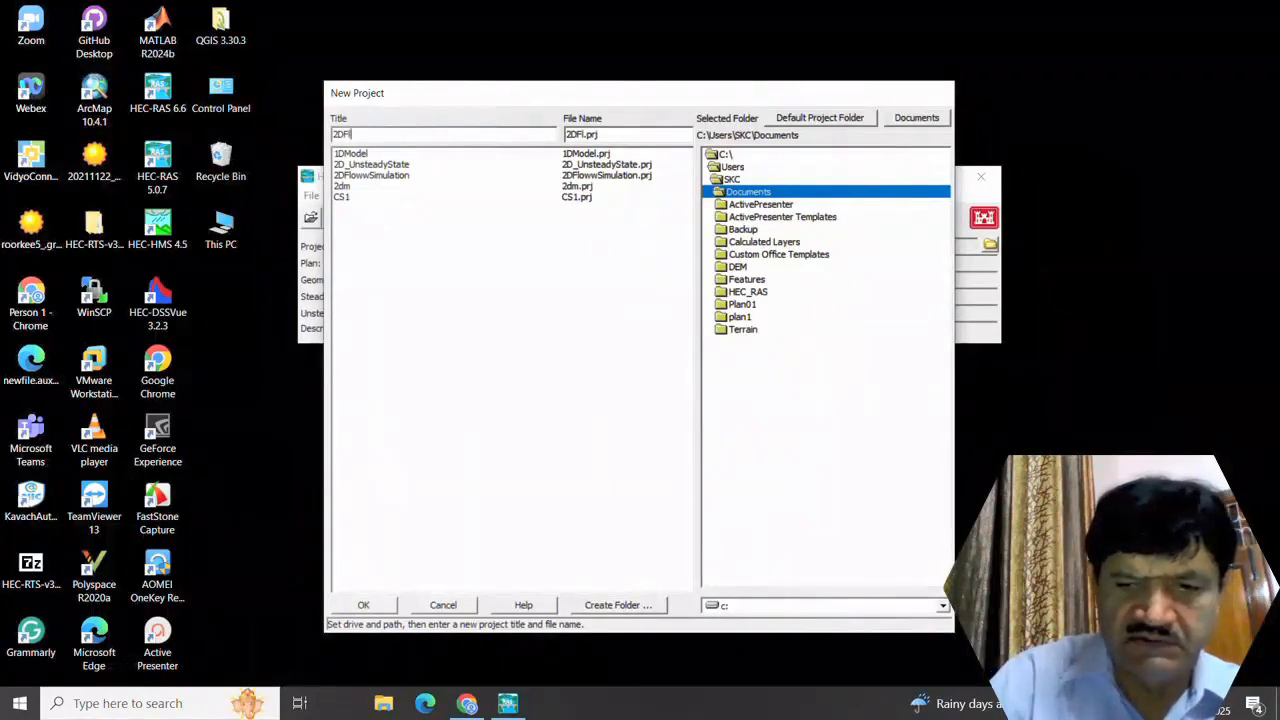
Step: Title the new project 2DFloodModelling_Betwa and create it in the Documents folder
type("ood")
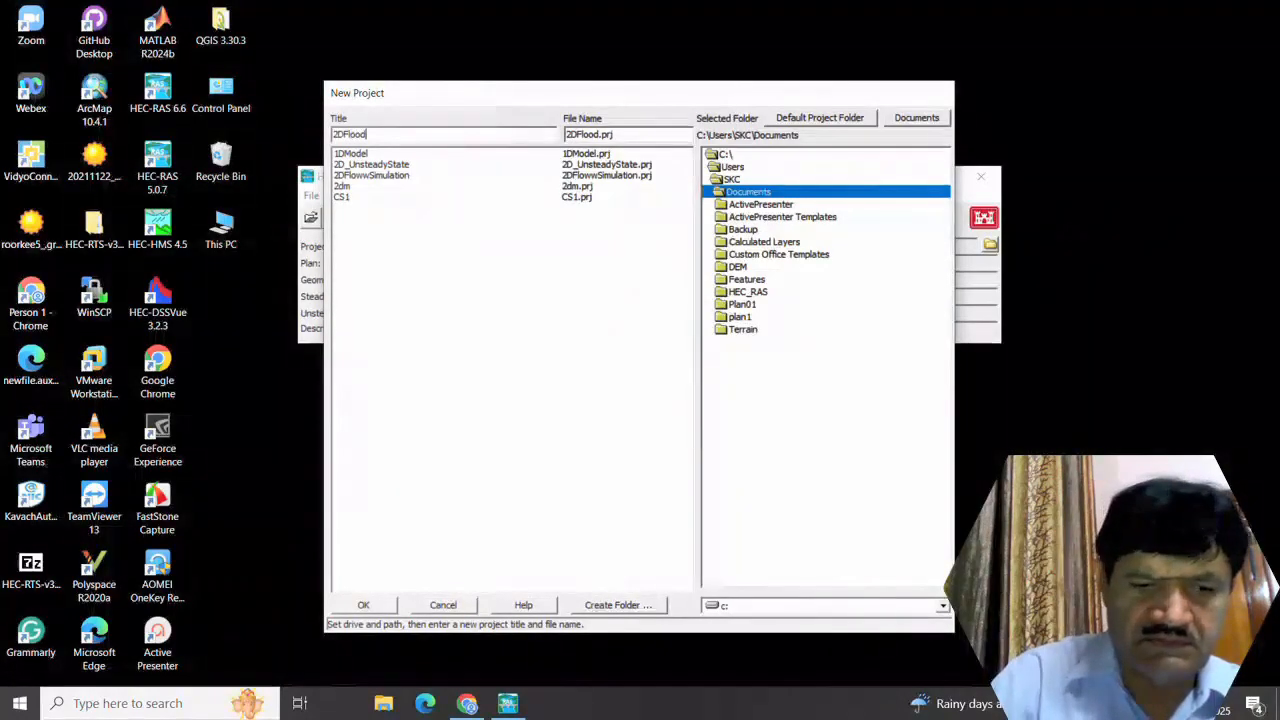
type("Mod")
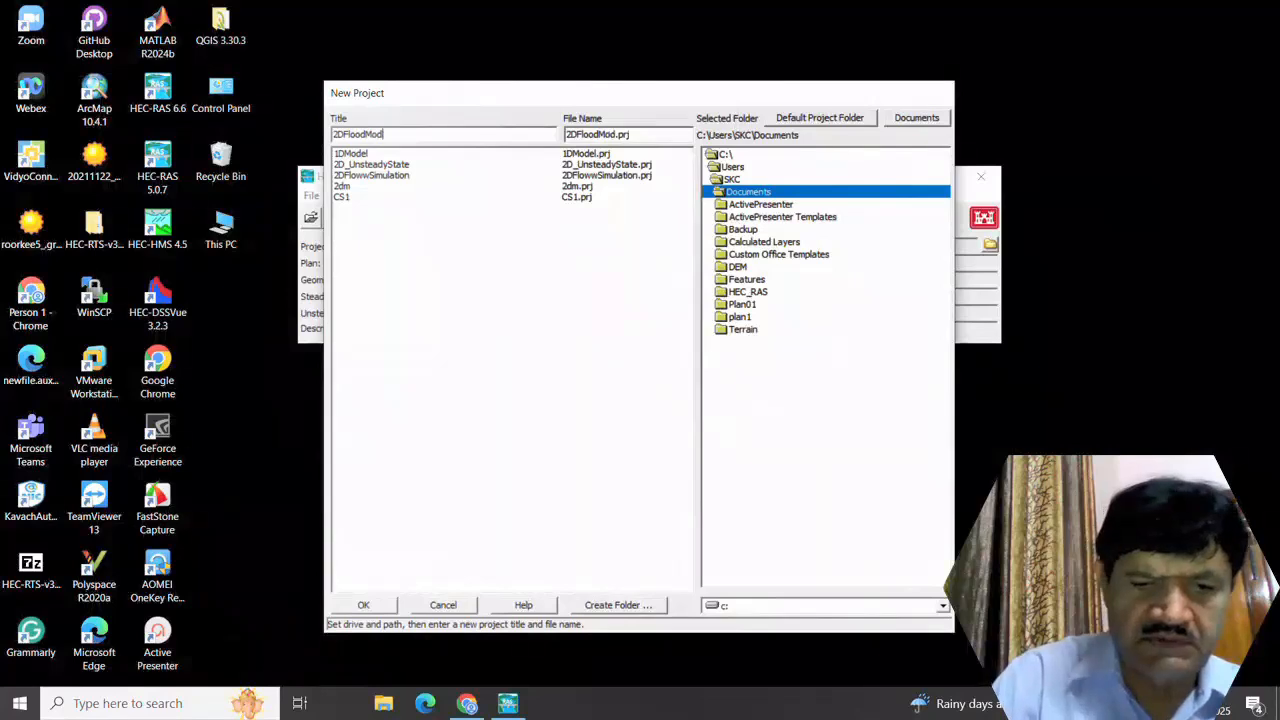
type("elling")
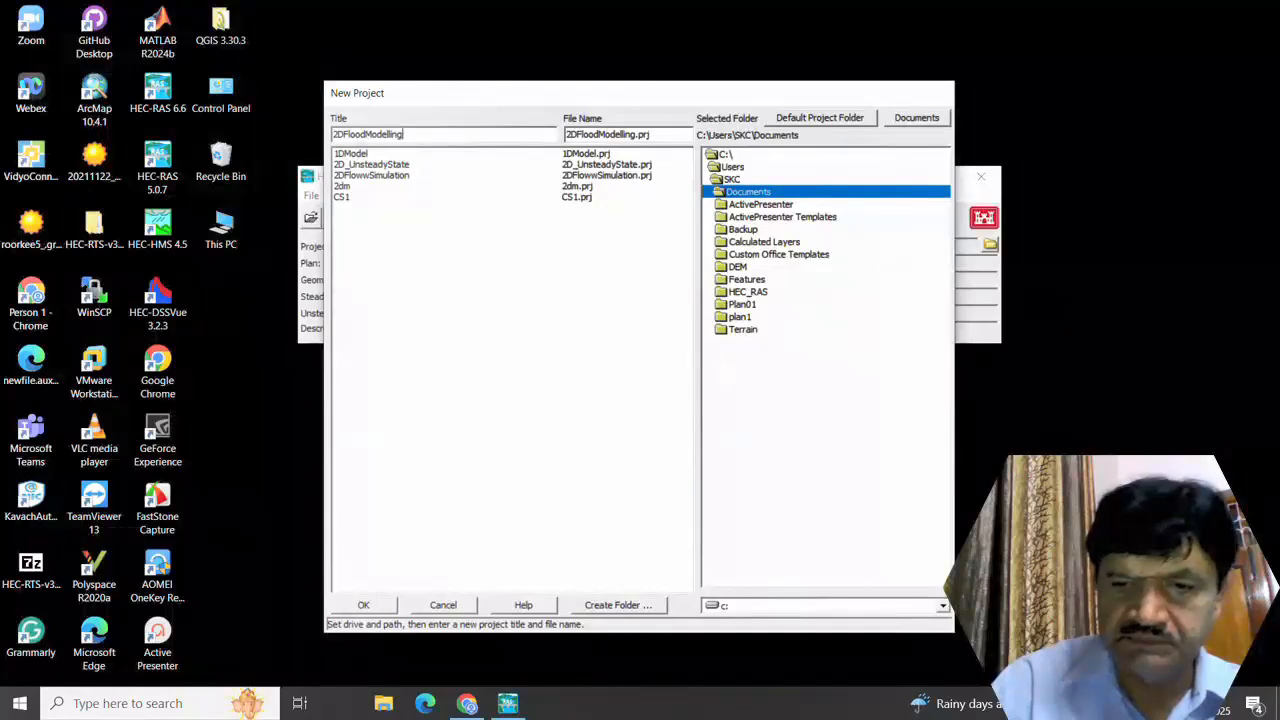
type("_")
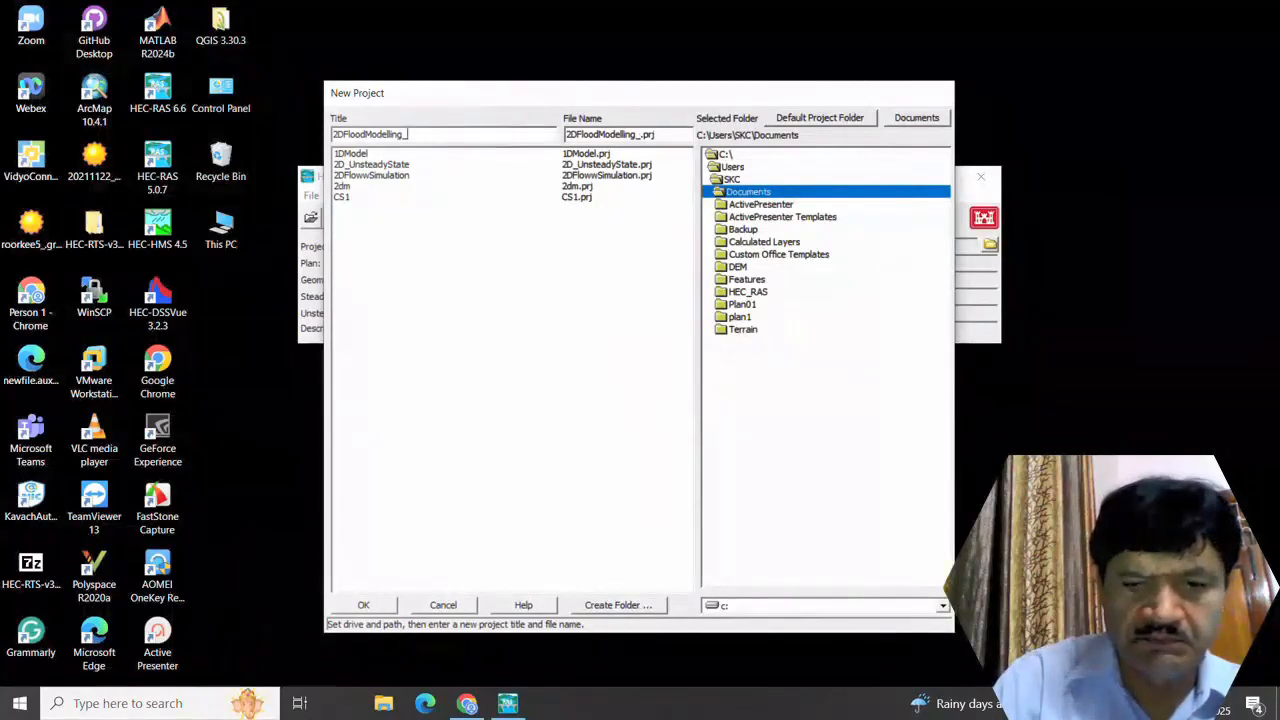
type("Betwa")
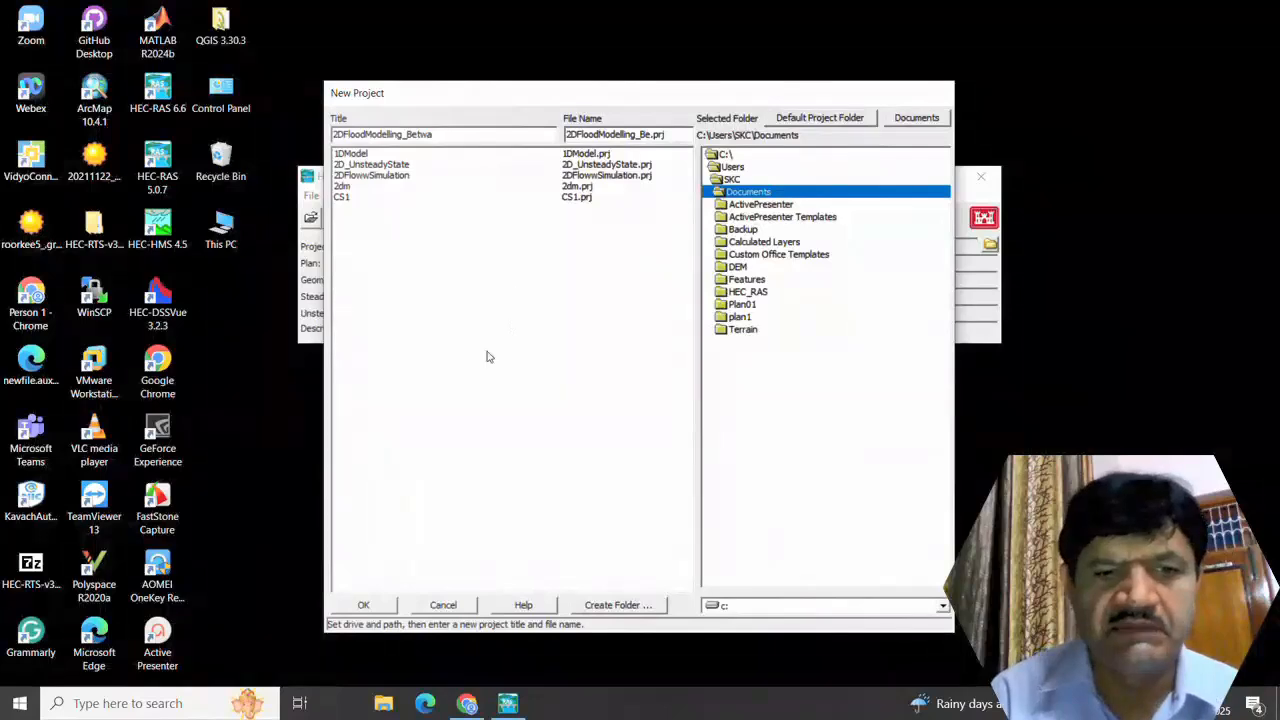
left_click(366, 605)
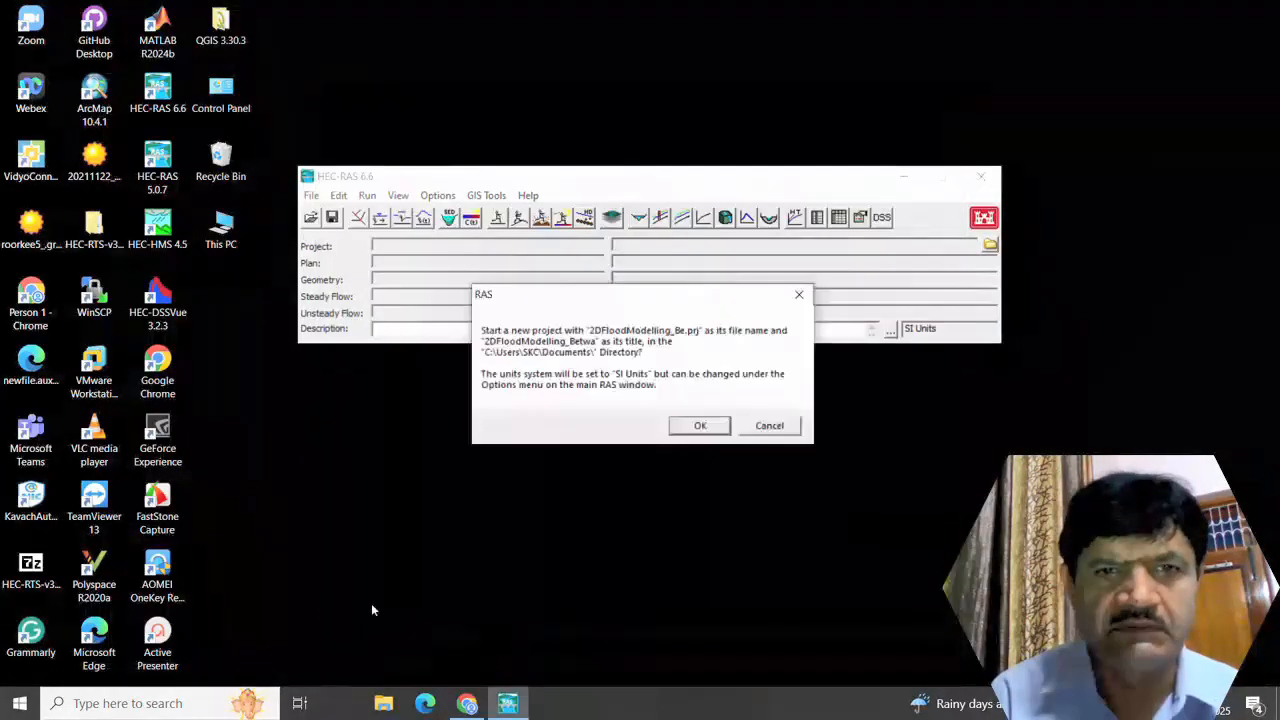
left_click(699, 426)
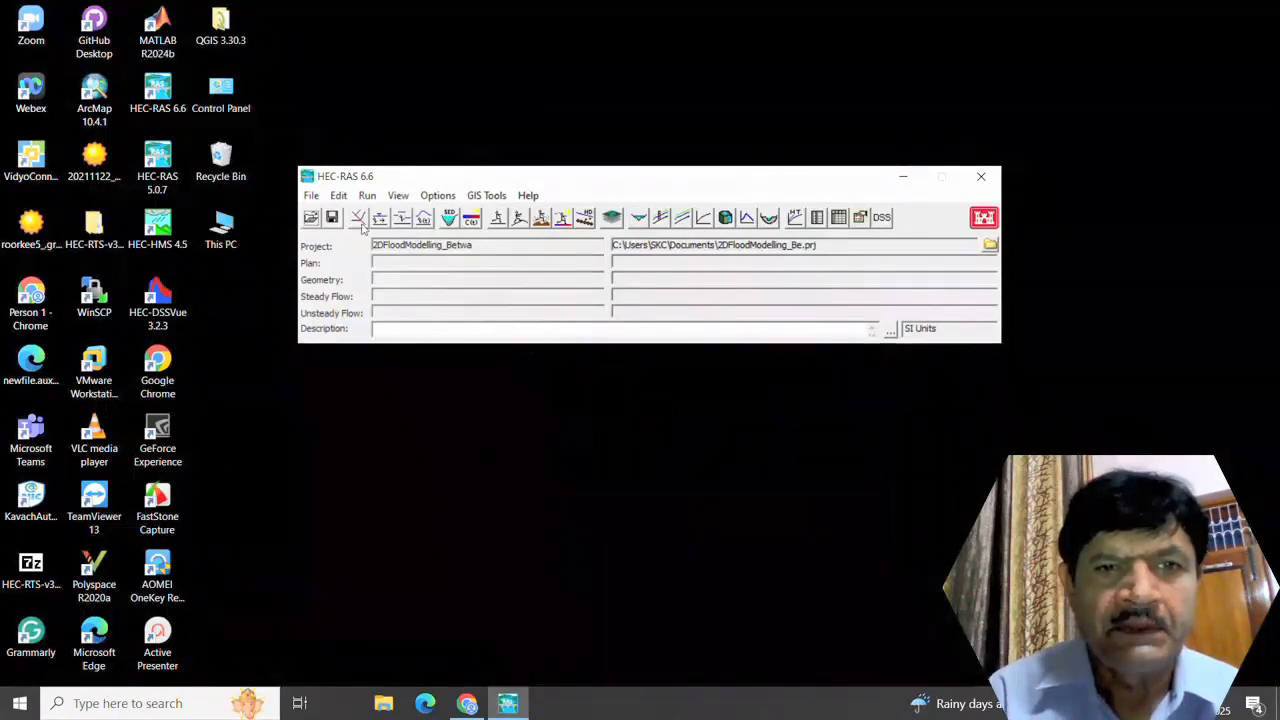
Step: Set the project's unit system to System International (Metric System)
left_click(440, 196)
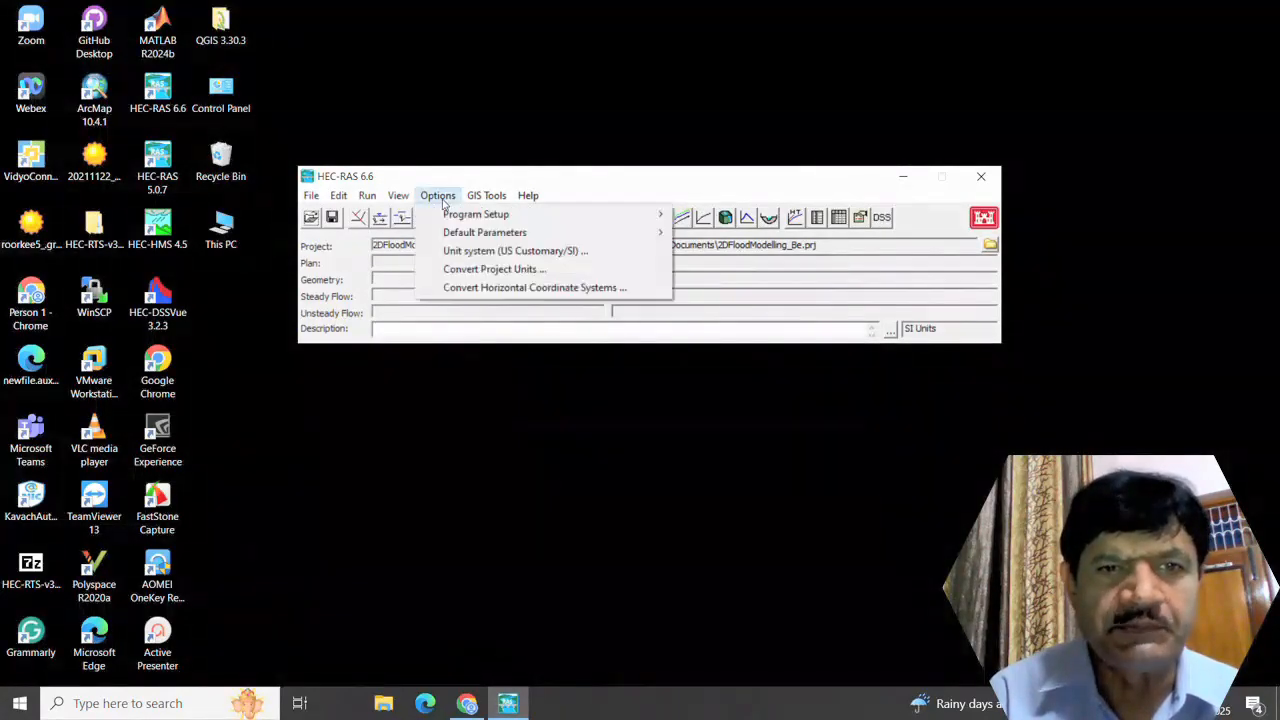
left_click(470, 251)
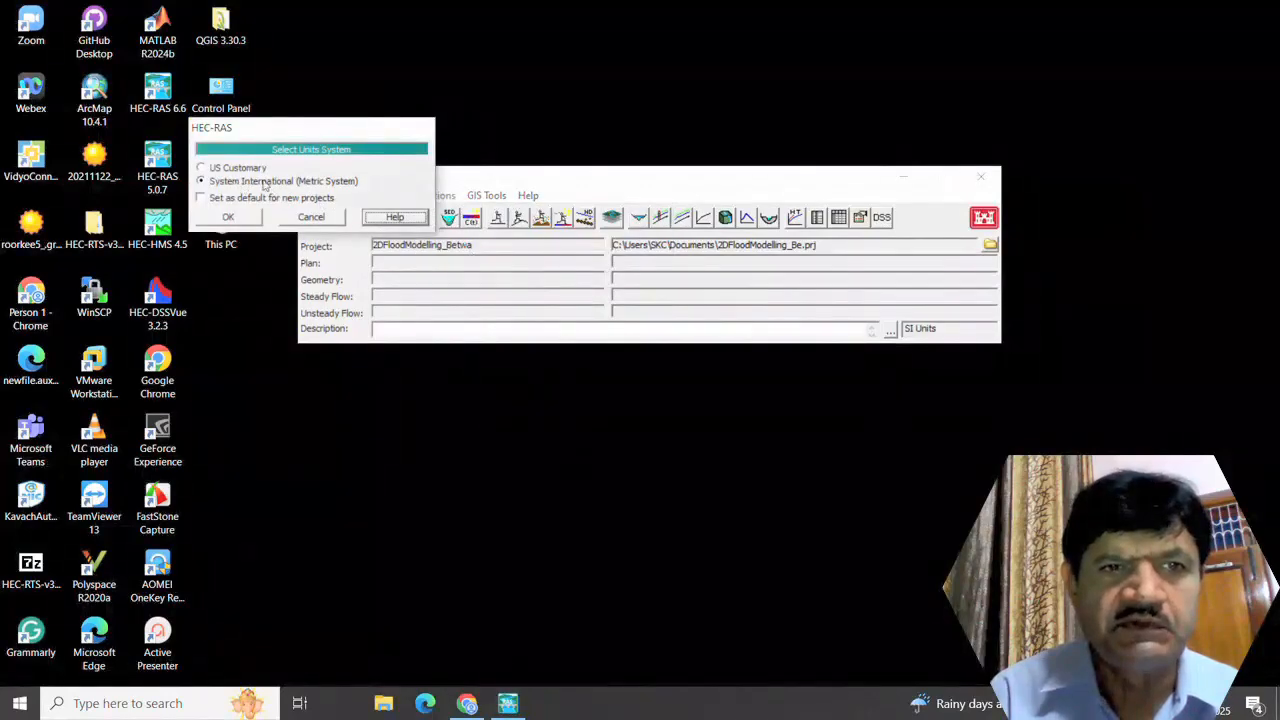
left_click(228, 217)
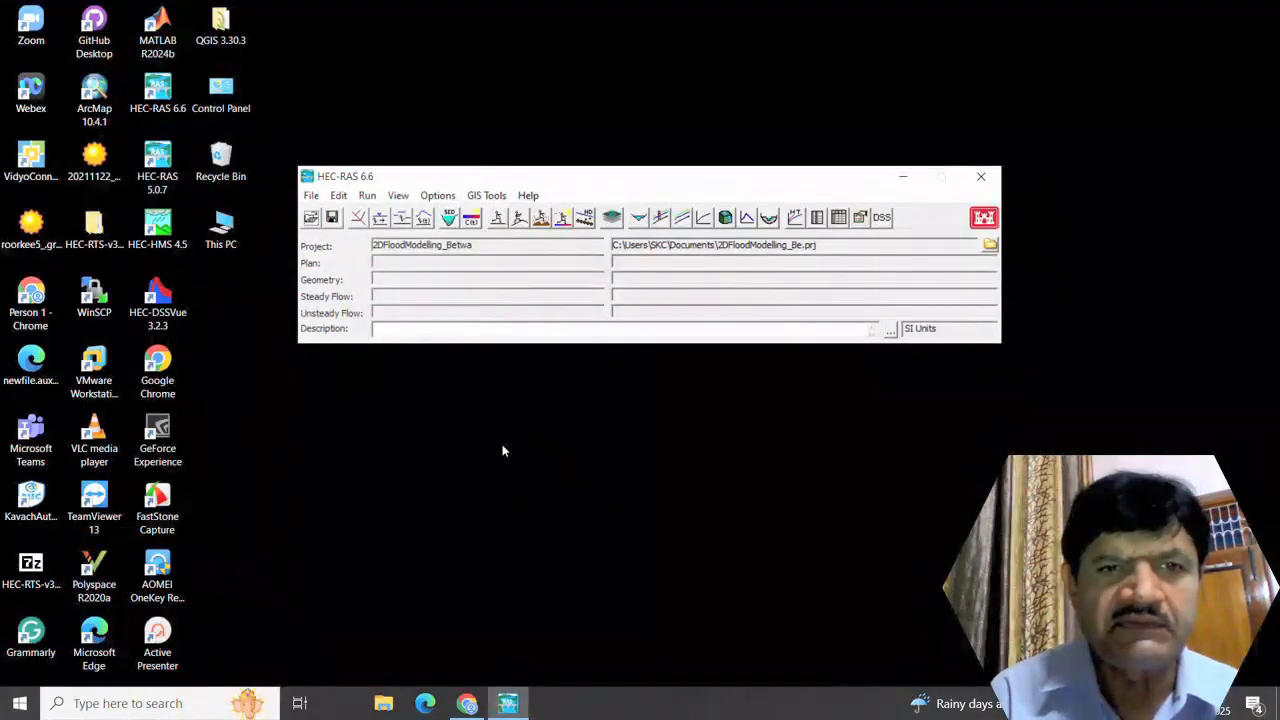
Step: Open RAS Mapper and set the project projection from Buffer_Zone.prj in the Documents\DEM\DEM folder, keeping the default warping method
left_click(613, 219)
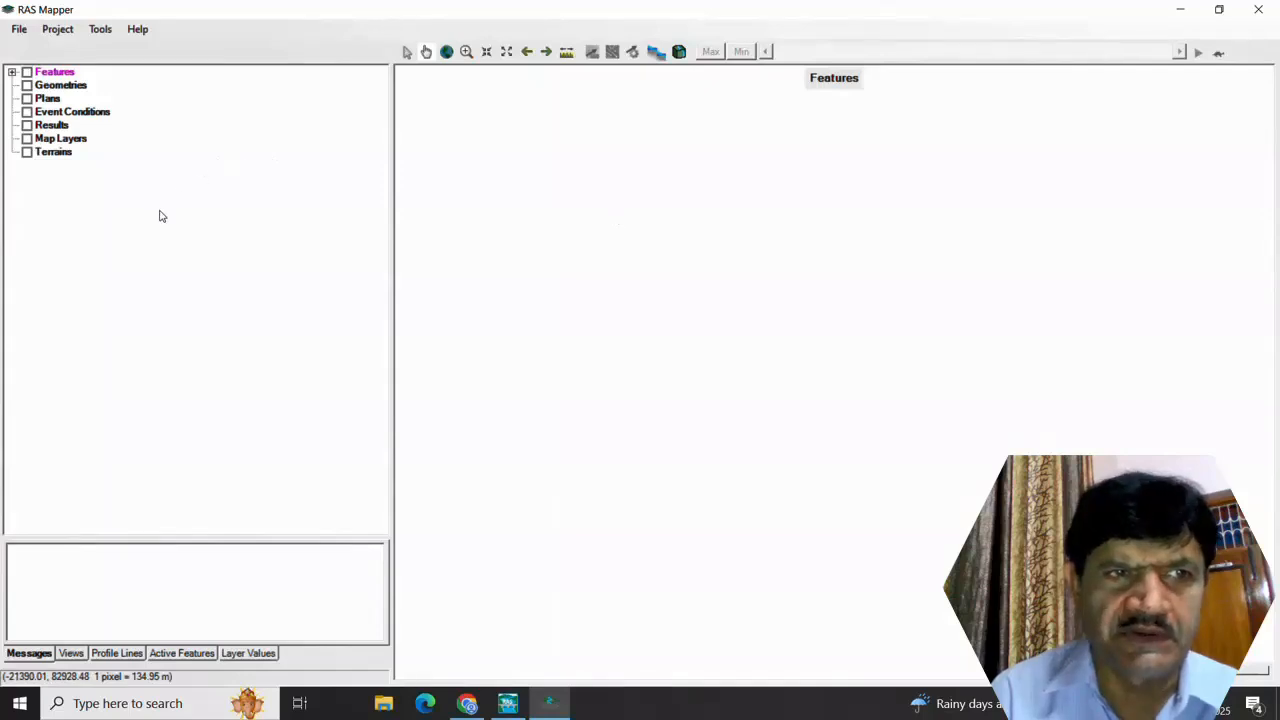
left_click(60, 31)
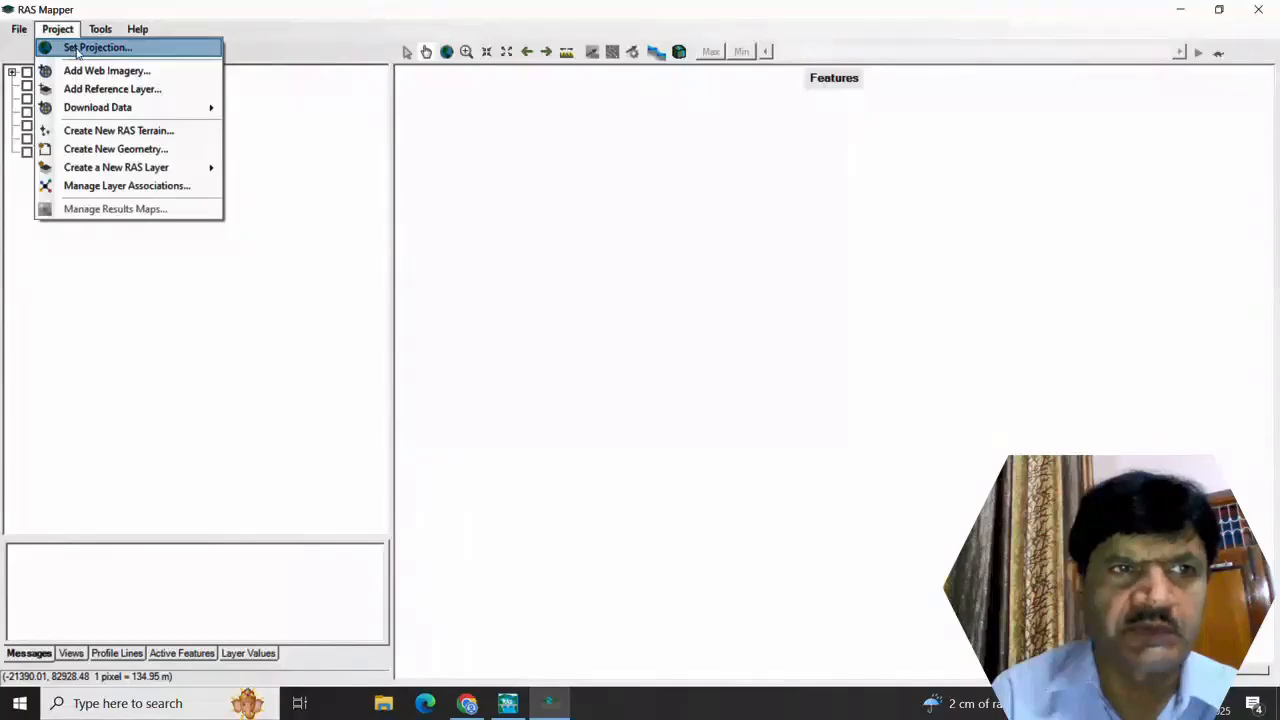
left_click(77, 50)
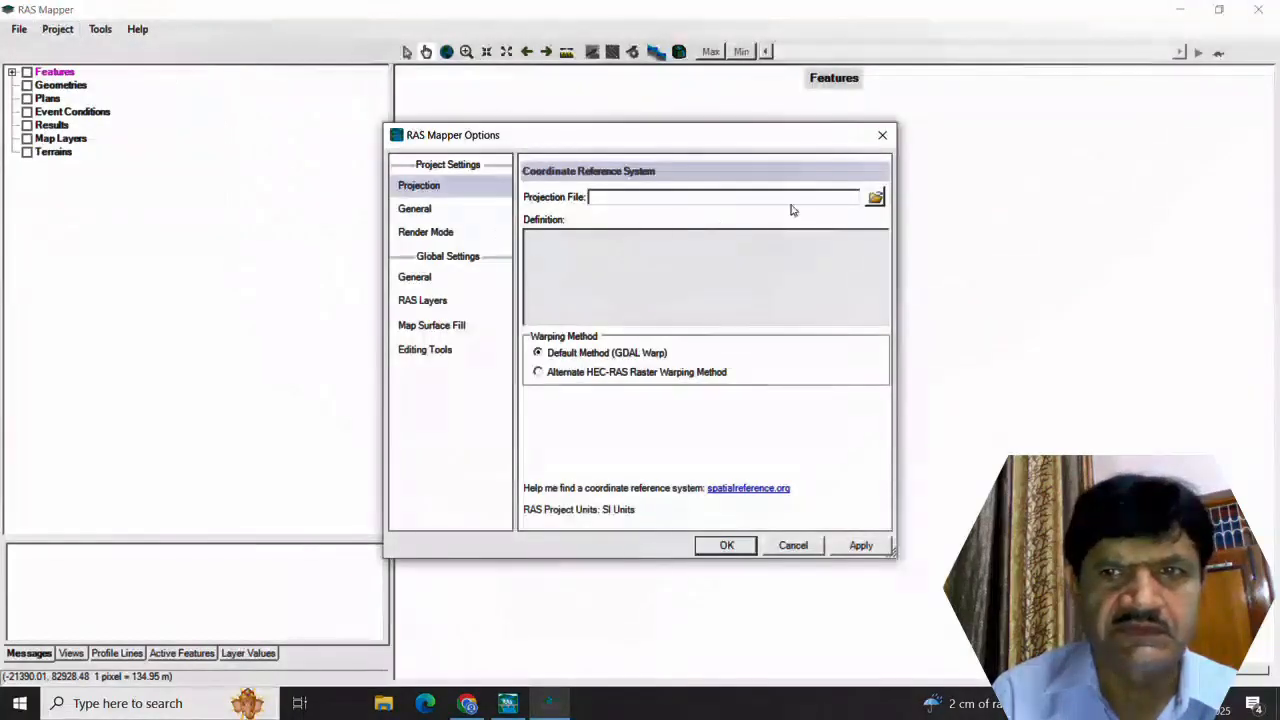
left_click(875, 199)
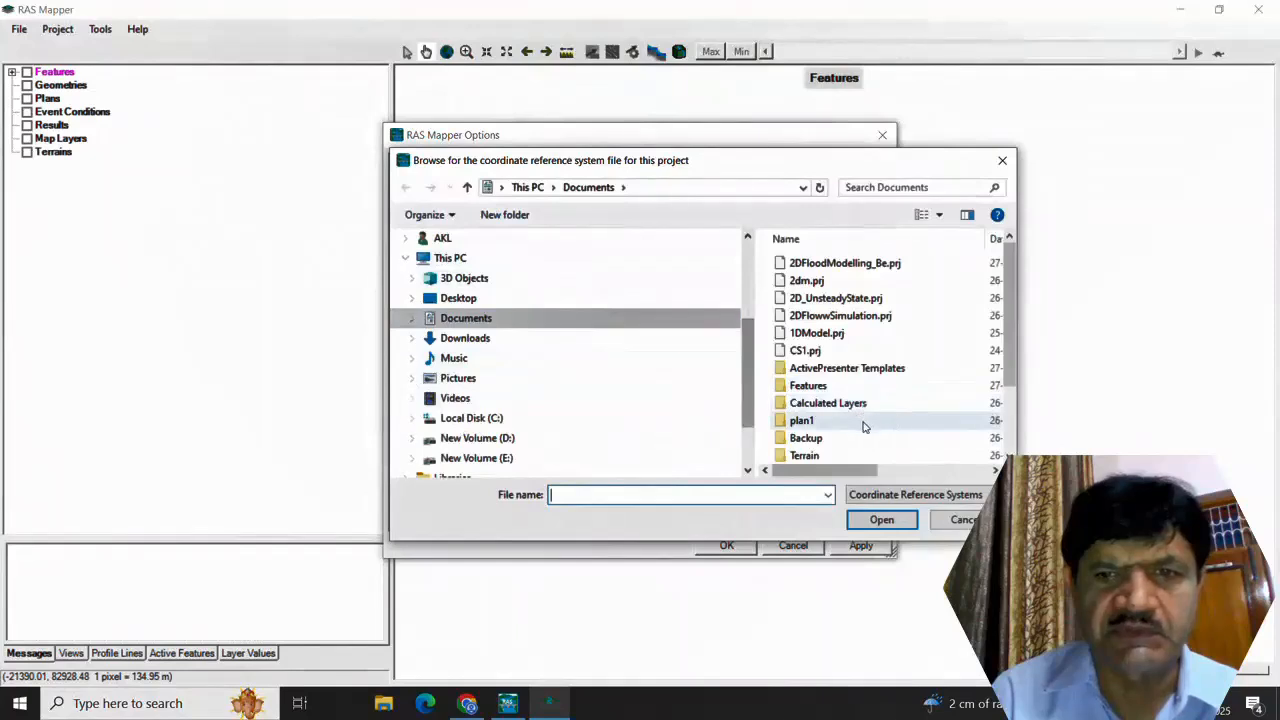
left_click(889, 420)
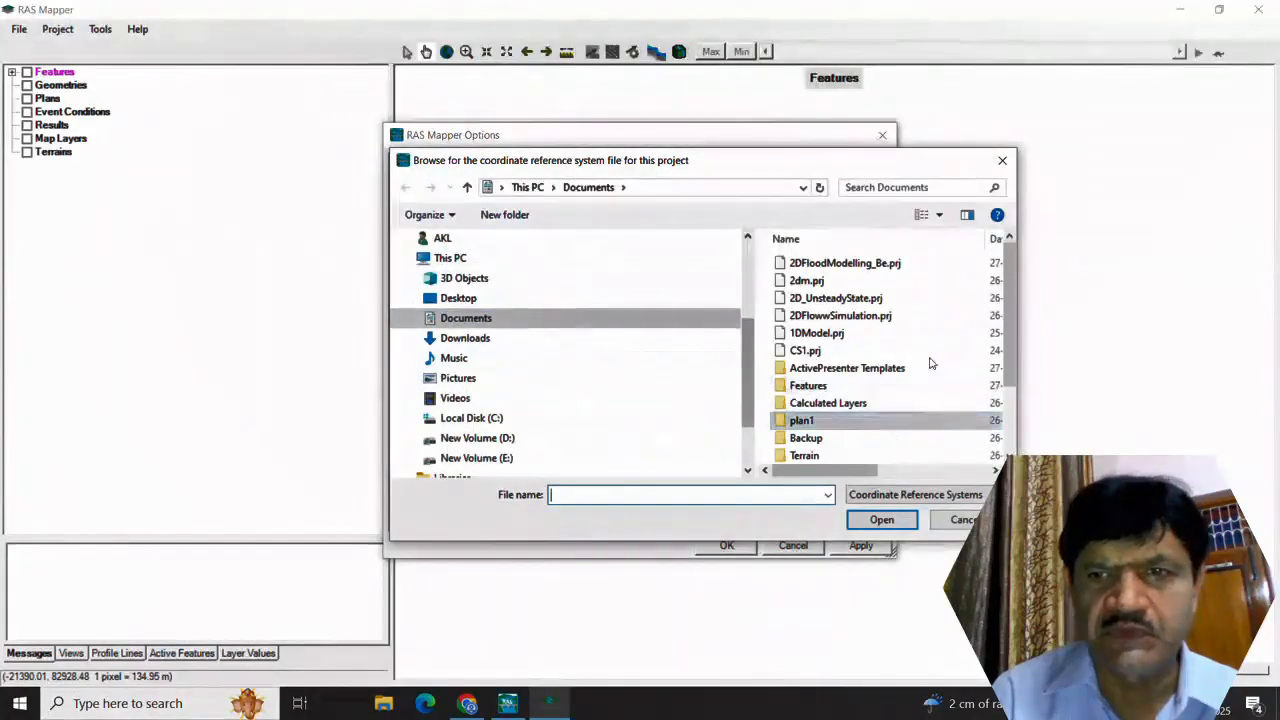
left_click_drag(1013, 340, 1005, 390)
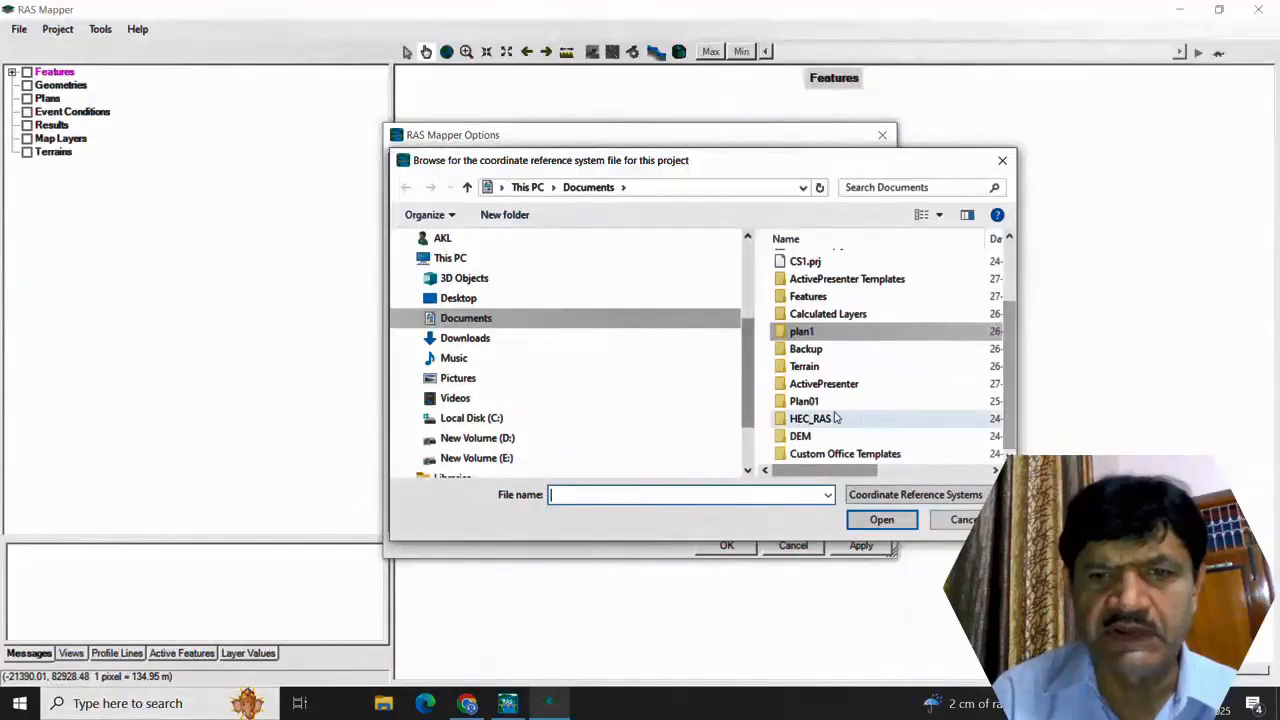
double_click(803, 436)
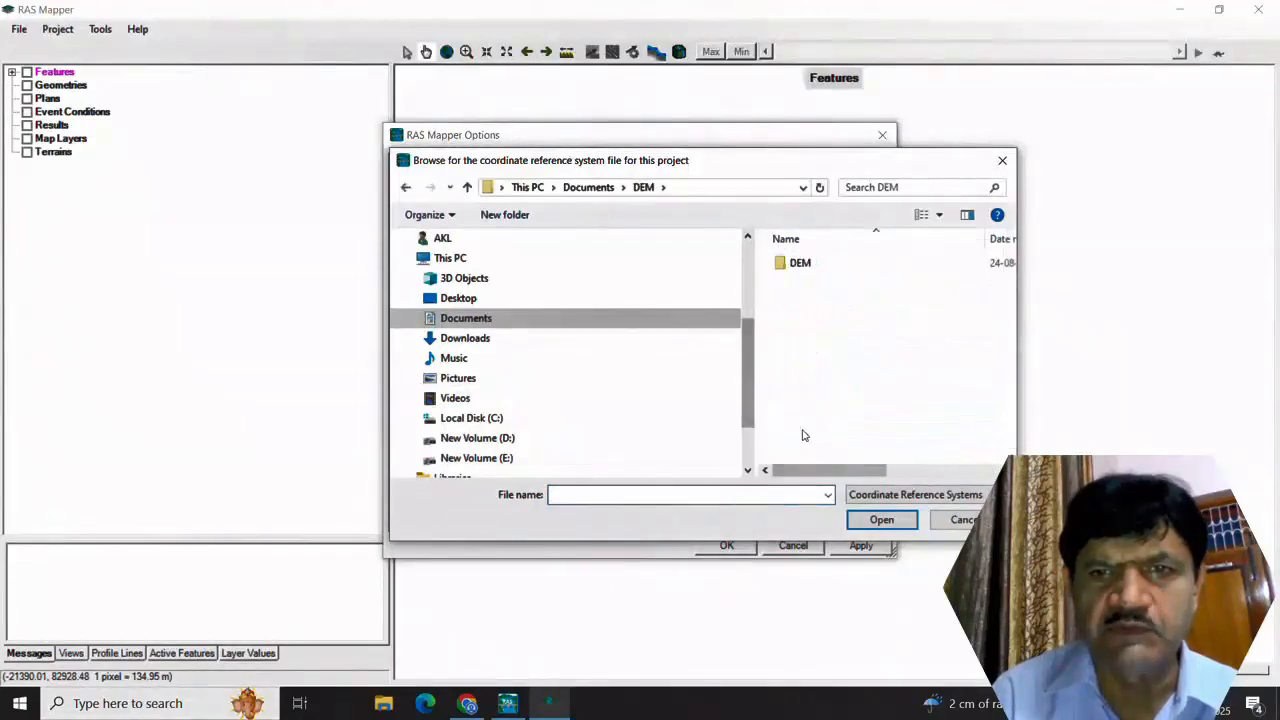
double_click(799, 268)
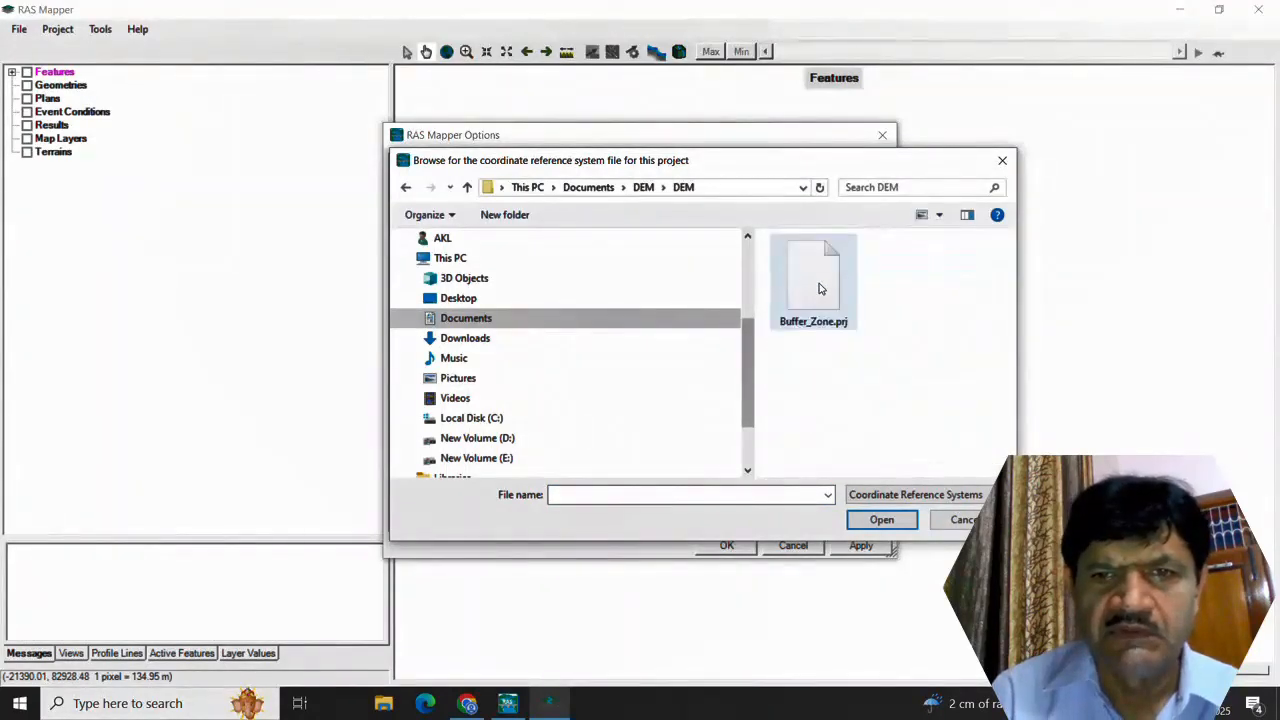
left_click(819, 288)
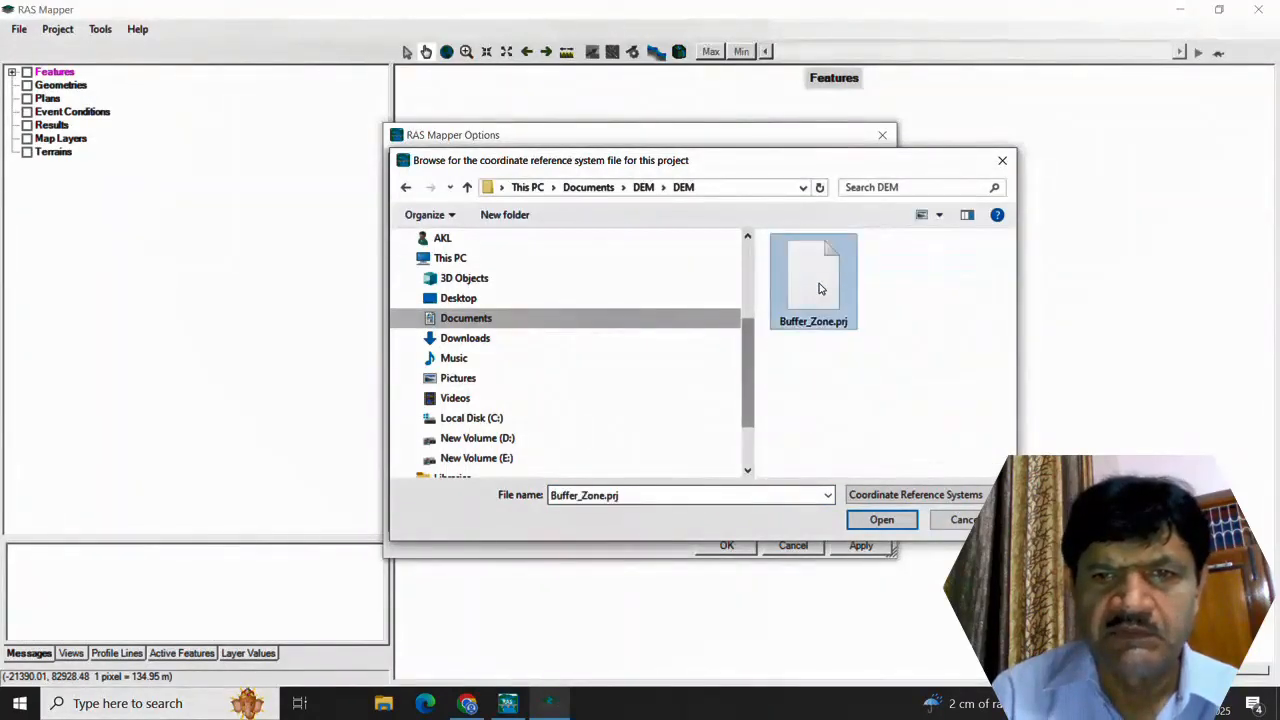
left_click(880, 520)
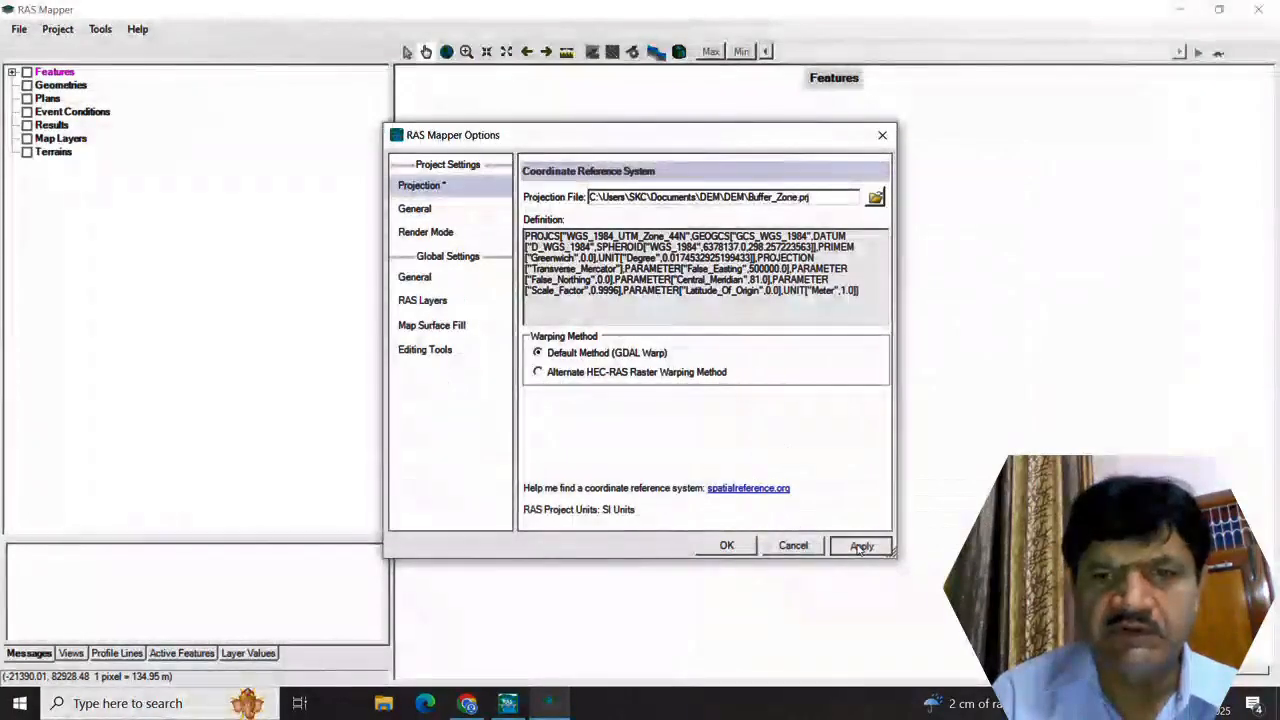
left_click(861, 546)
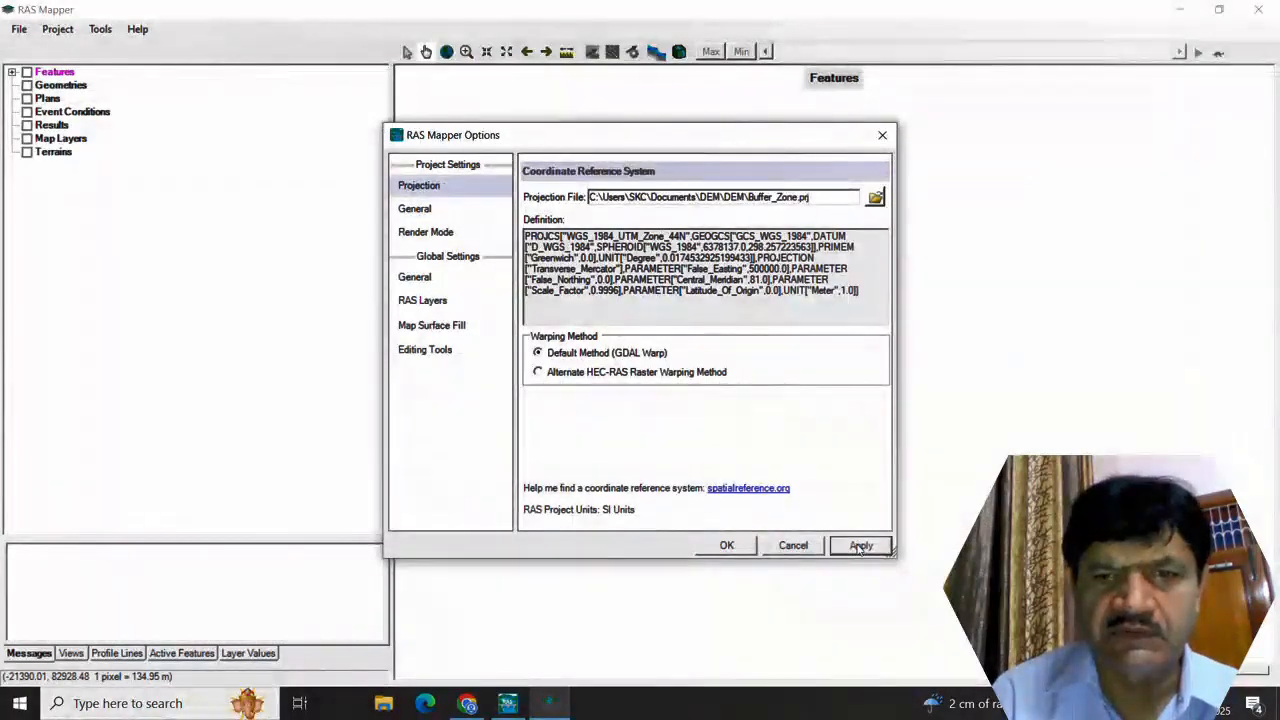
left_click(729, 545)
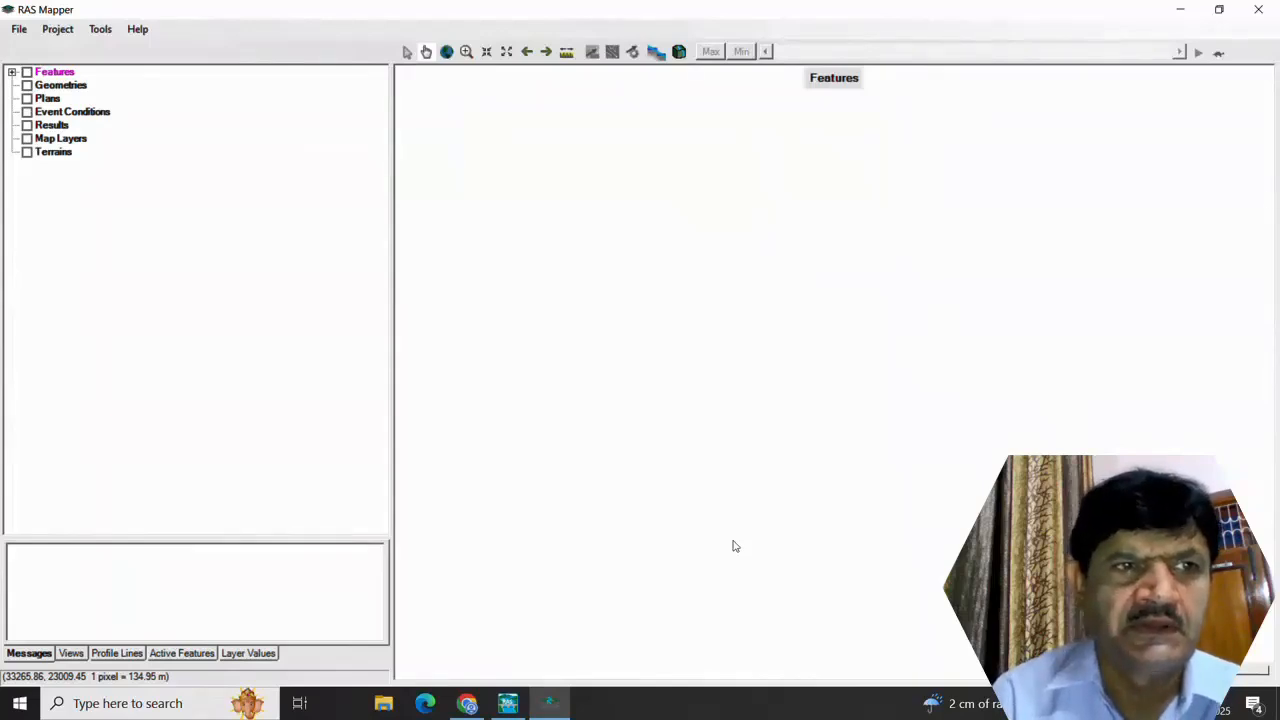
Step: Create a new RAS terrain from Fill_DEM_ProjectRaster_Clip1.tif in the Documents\DEM\DEM folder with 1/128 rounding and stitches enabled
left_click(54, 153)
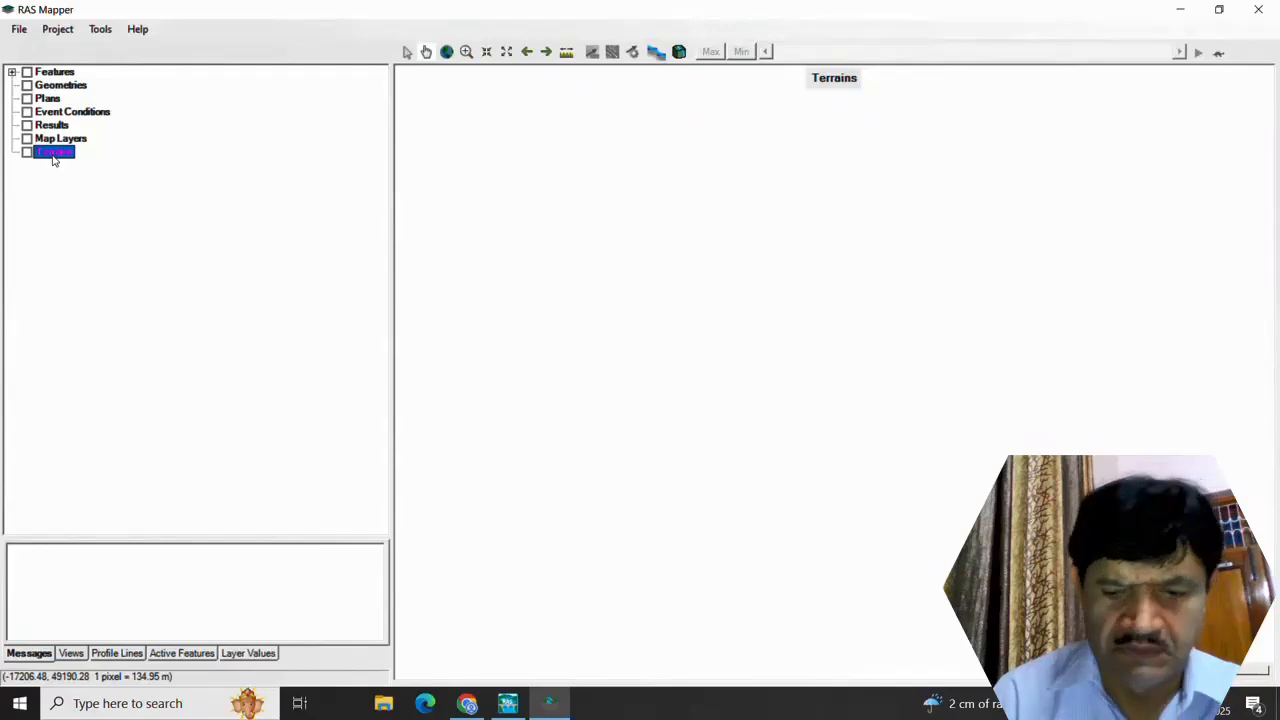
right_click(54, 156)
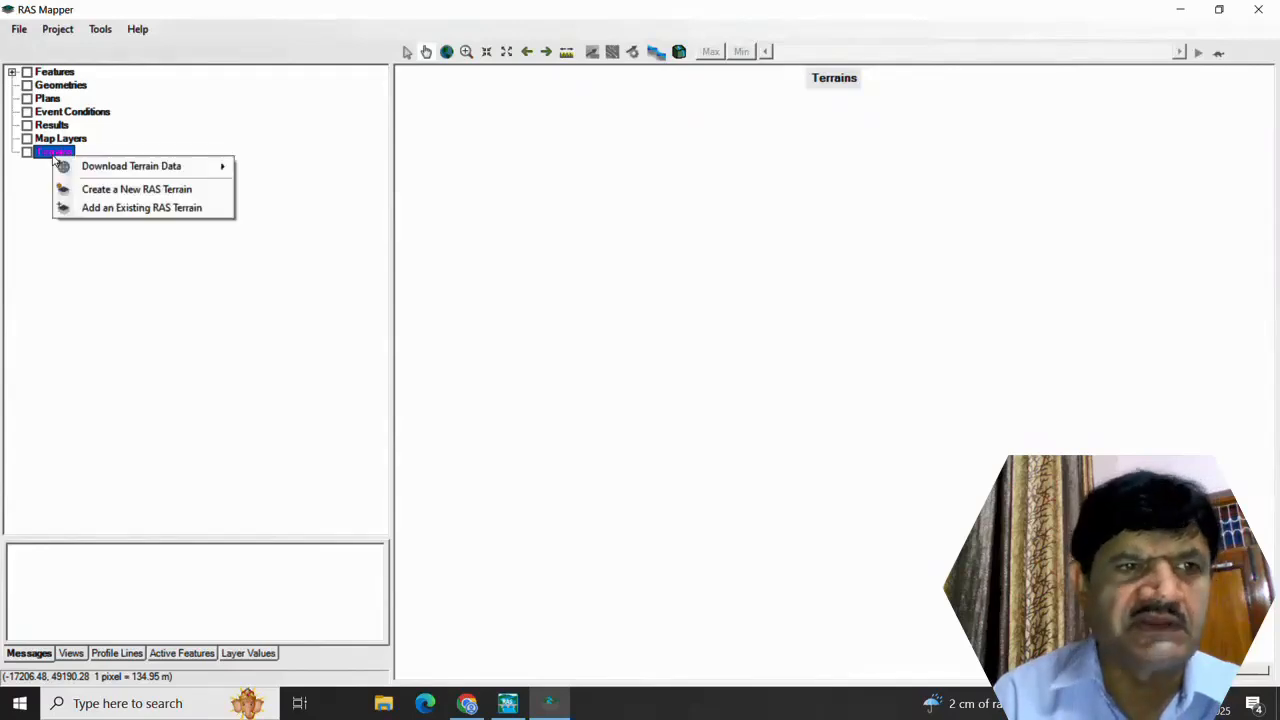
left_click(107, 191)
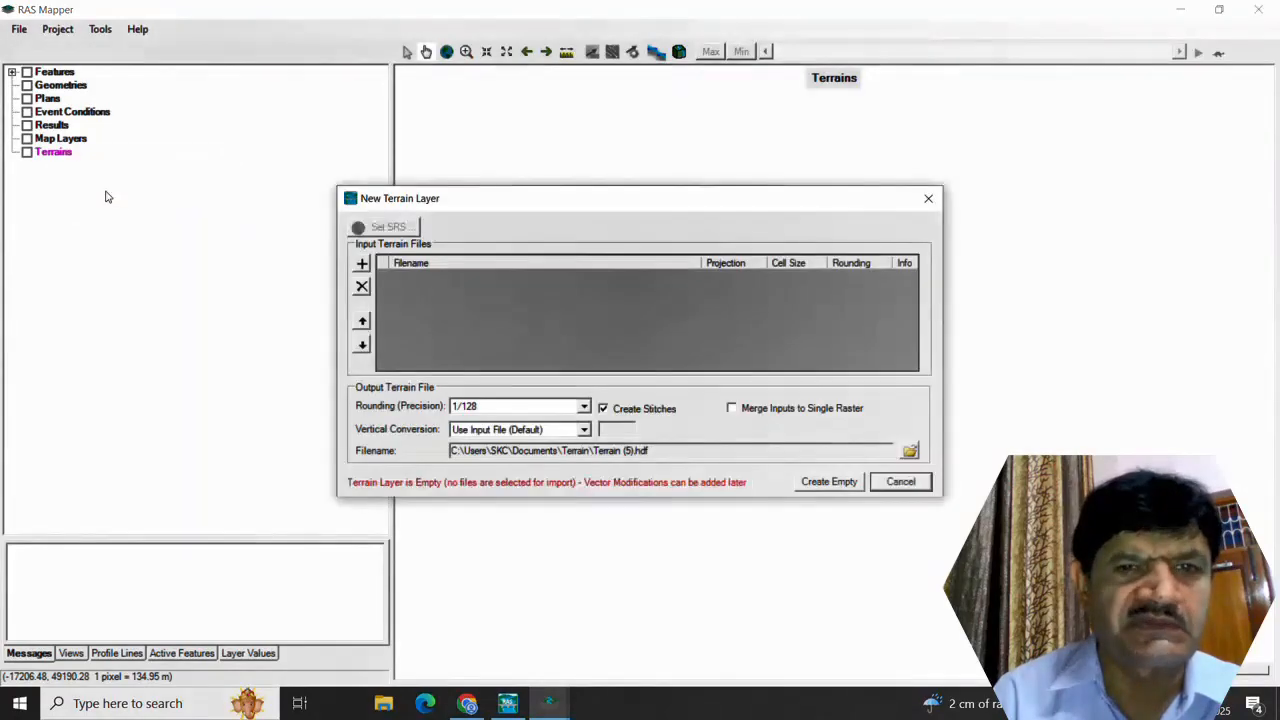
left_click(362, 265)
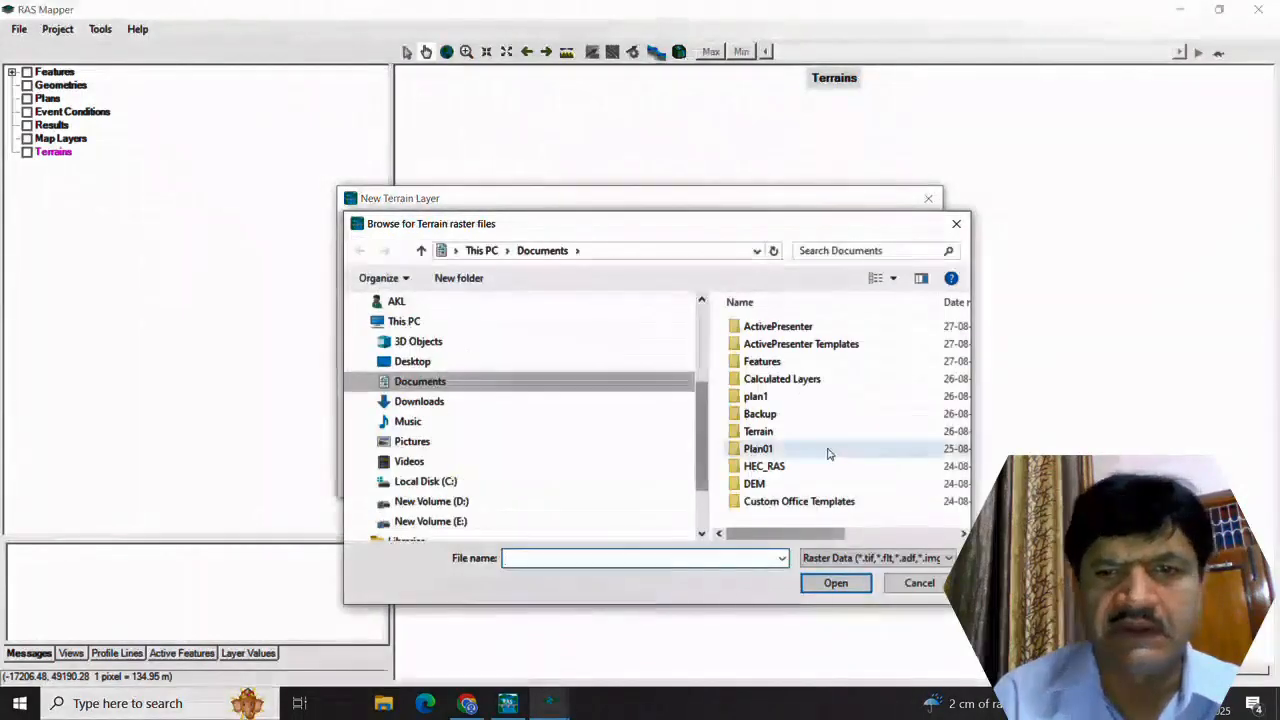
scroll(828, 453, "right", 1)
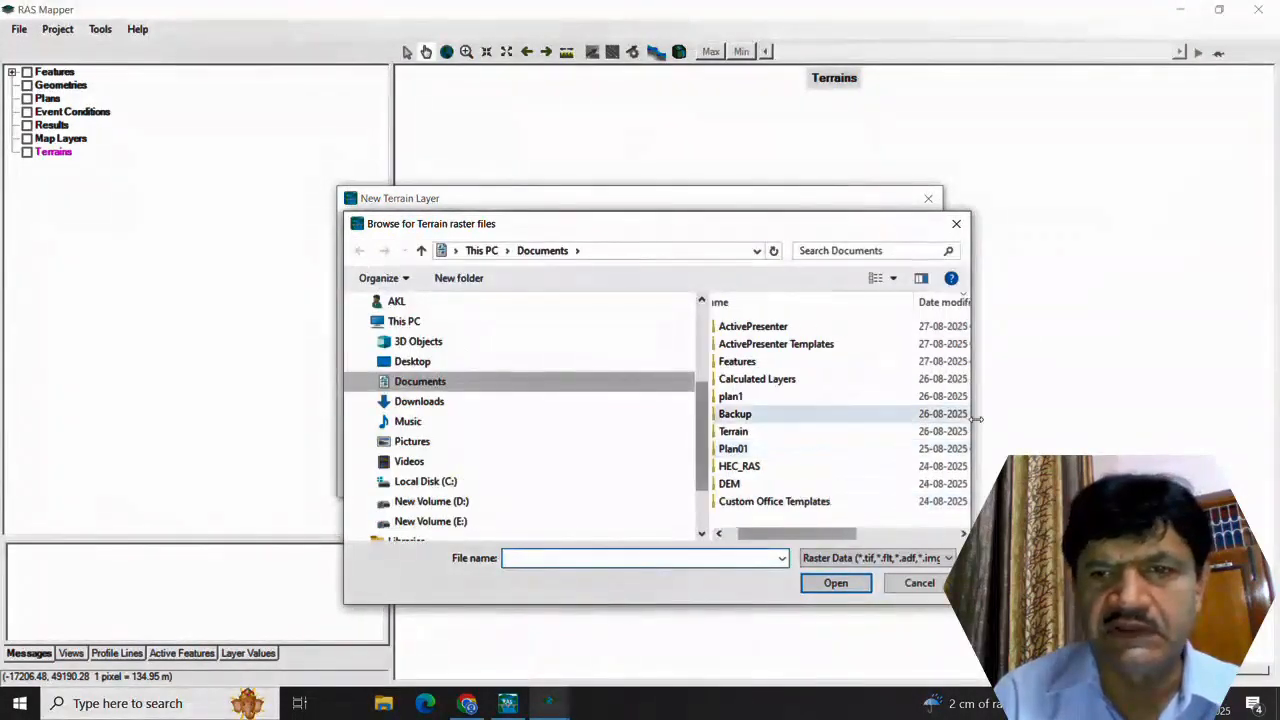
double_click(744, 486)
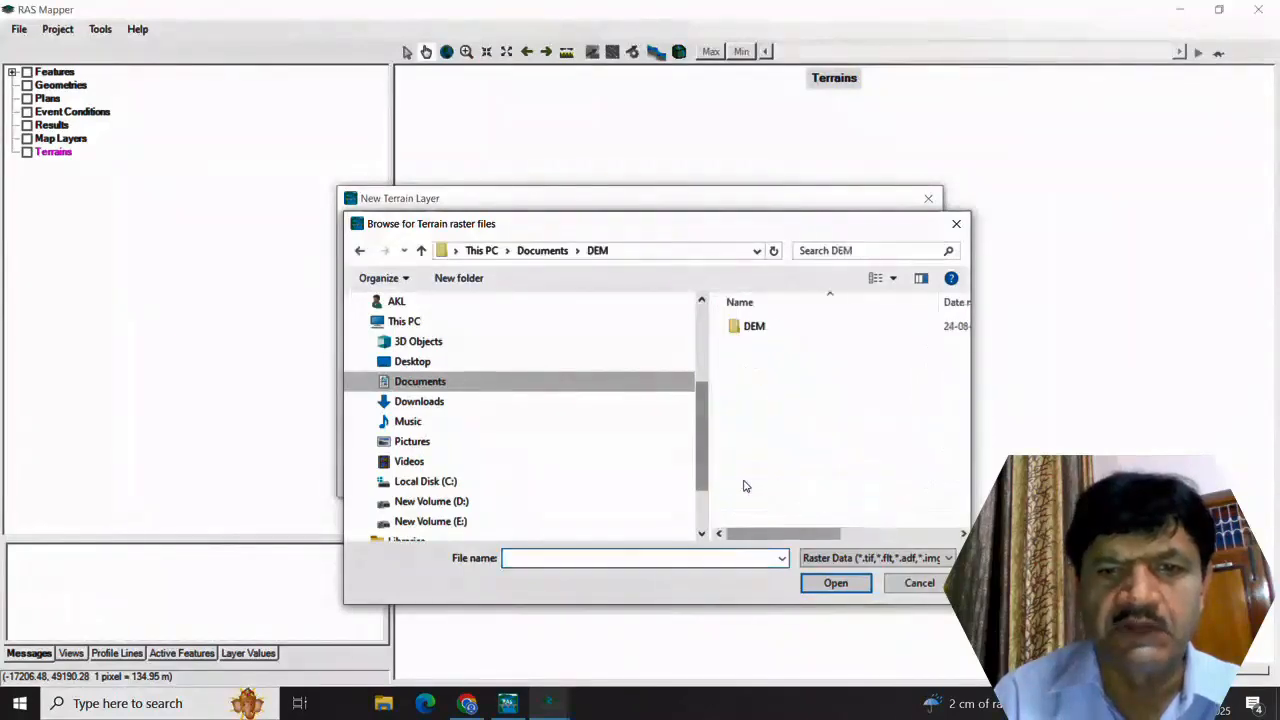
double_click(752, 325)
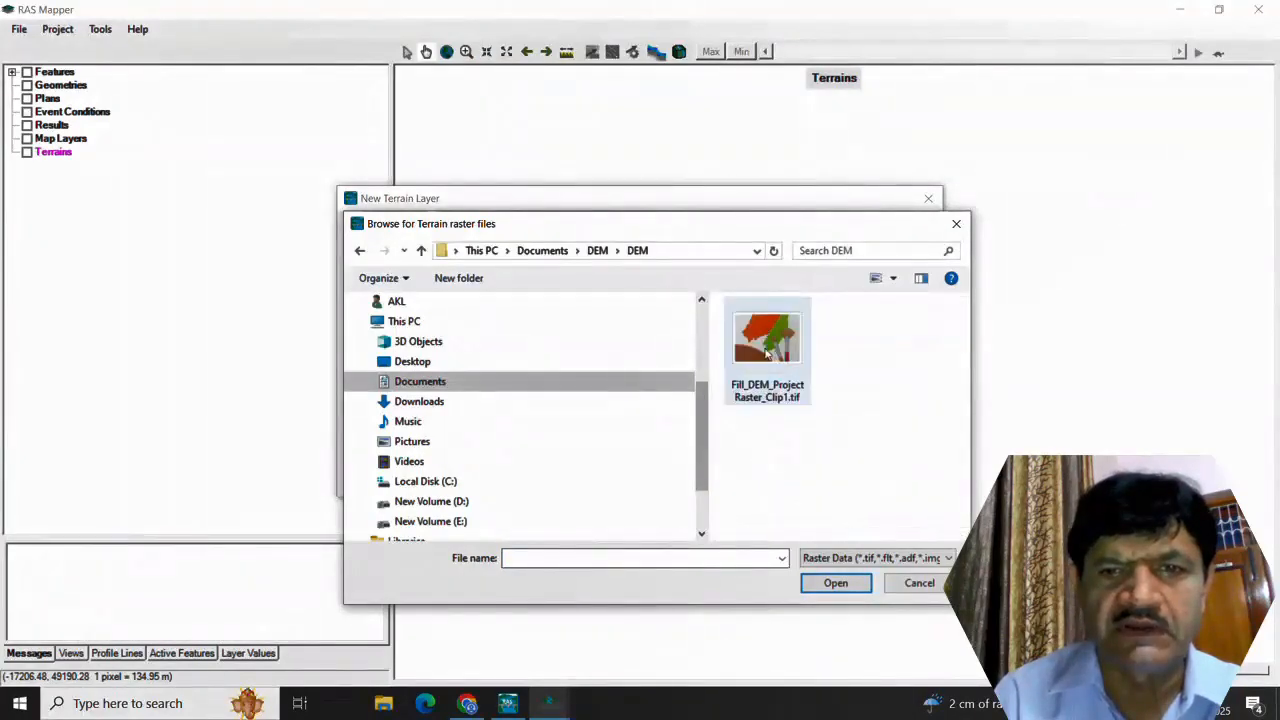
left_click(767, 352)
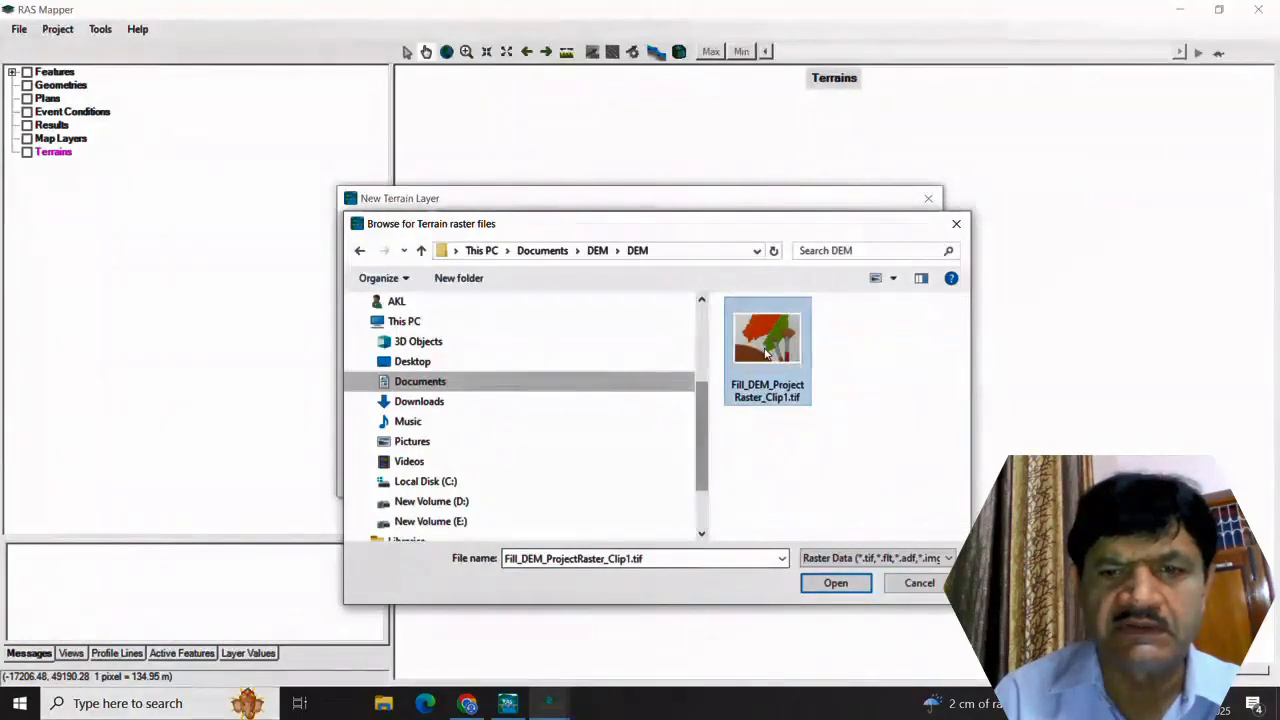
left_click(862, 583)
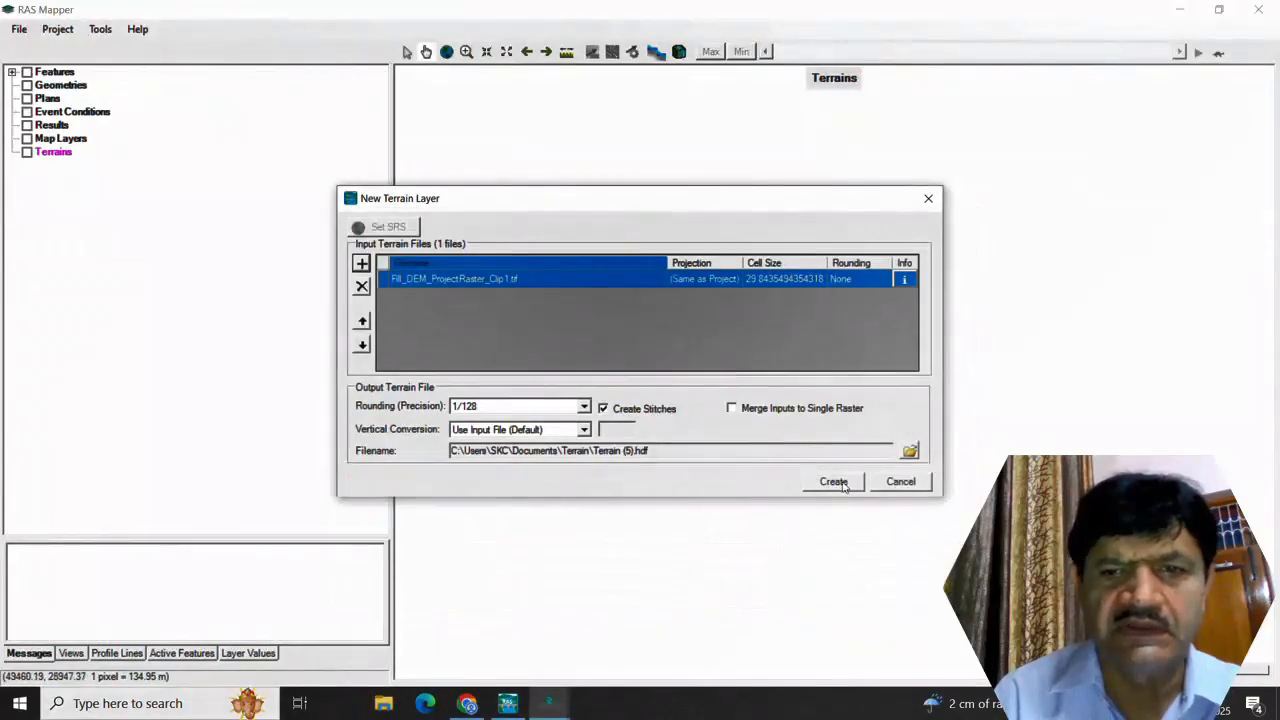
left_click(833, 482)
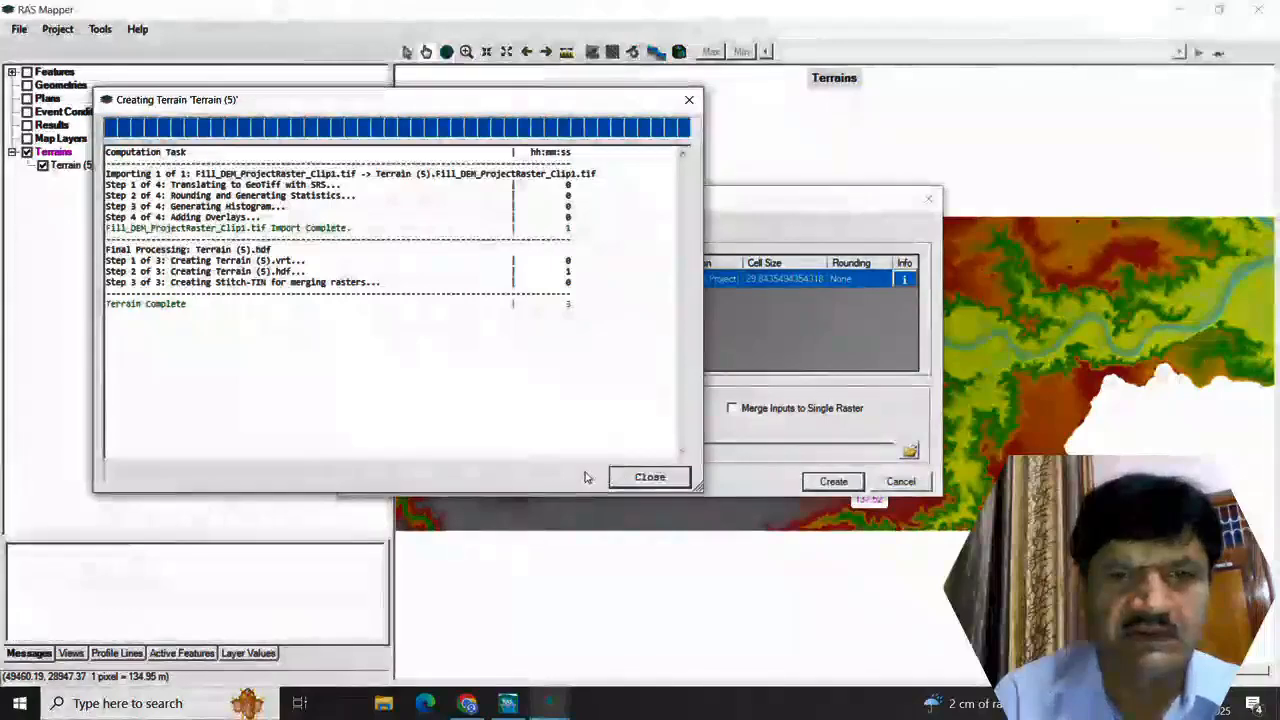
left_click(660, 478)
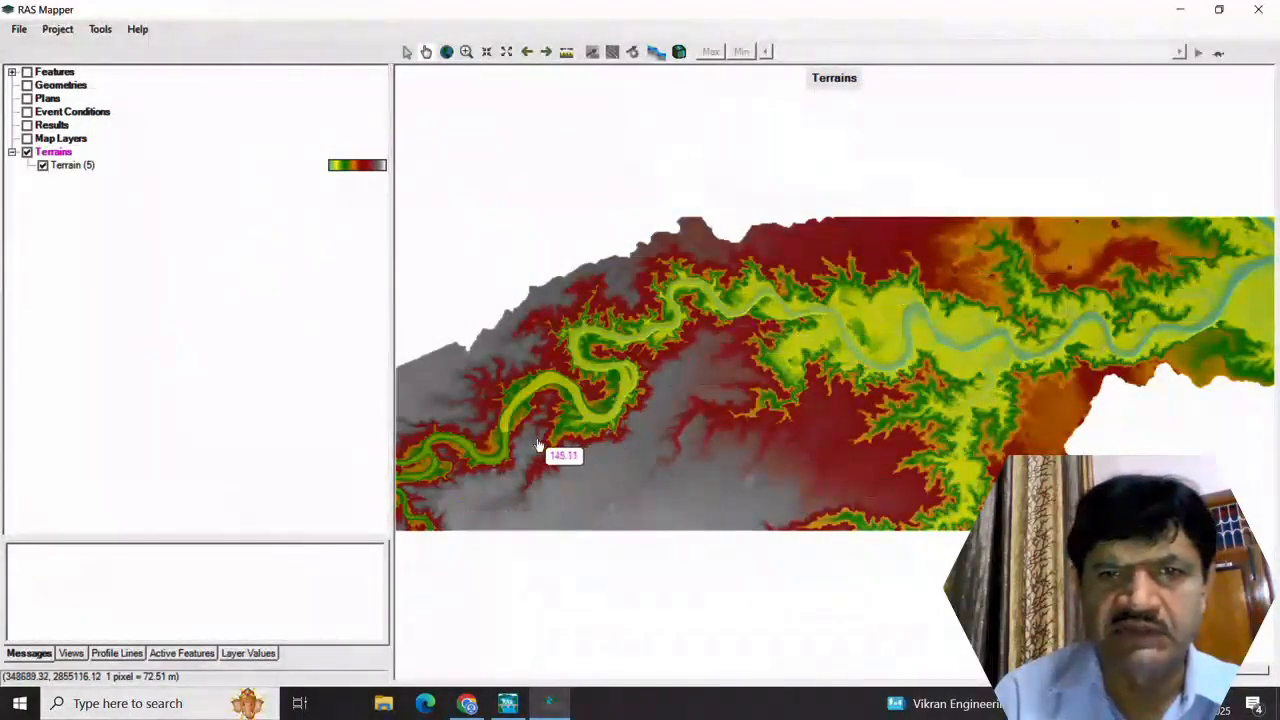
Step: Add Google Map web imagery to the map layers, keeping the near reprojection resample method
left_click(42, 141)
right_click(42, 141)
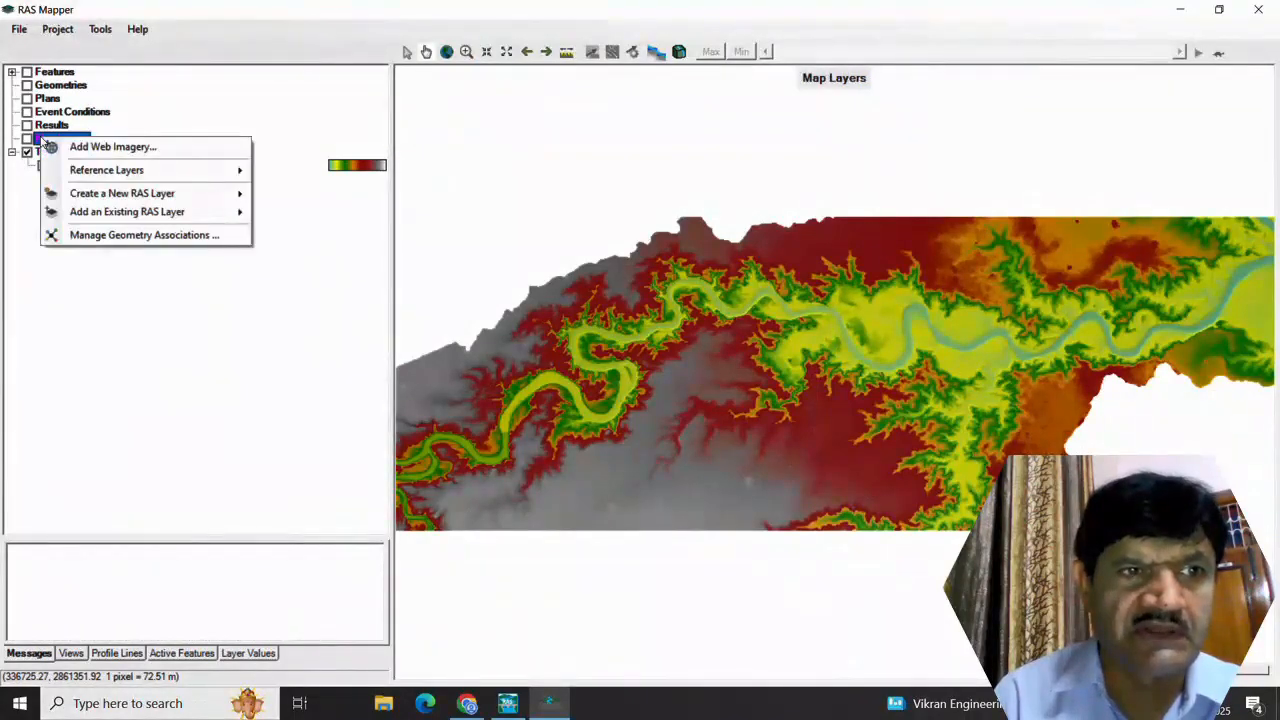
left_click(58, 146)
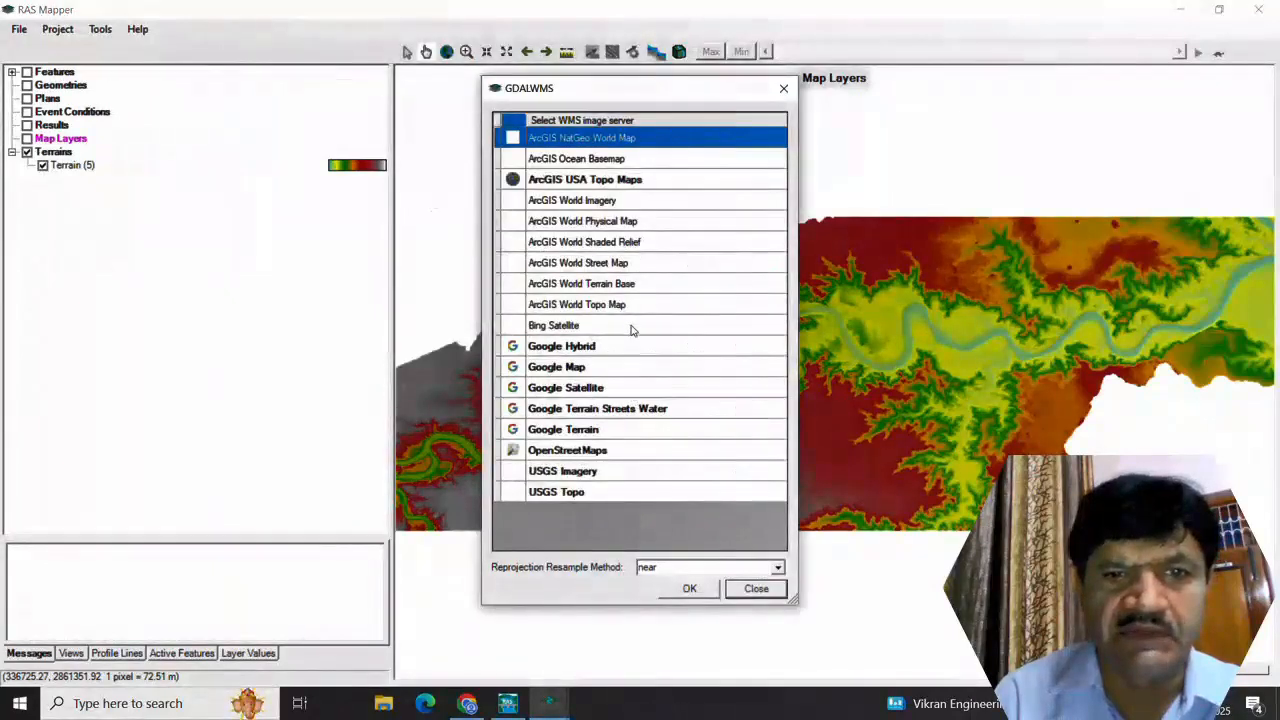
left_click(565, 369)
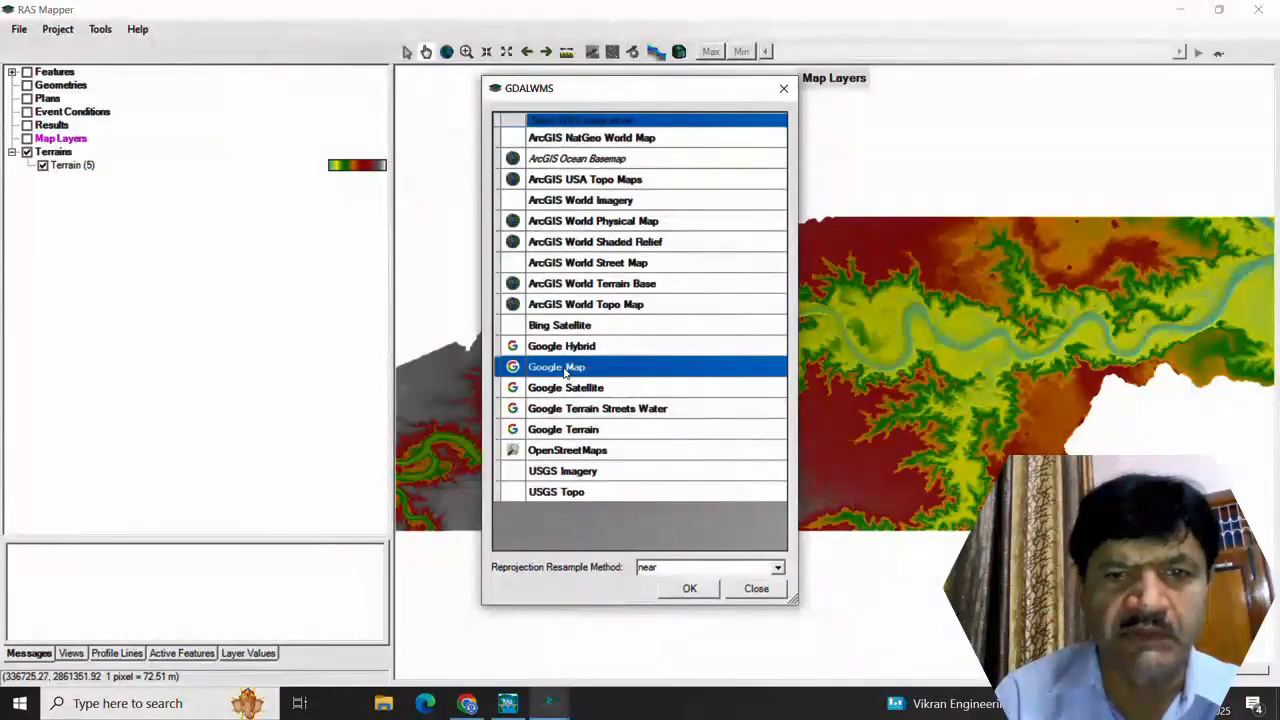
left_click(705, 594)
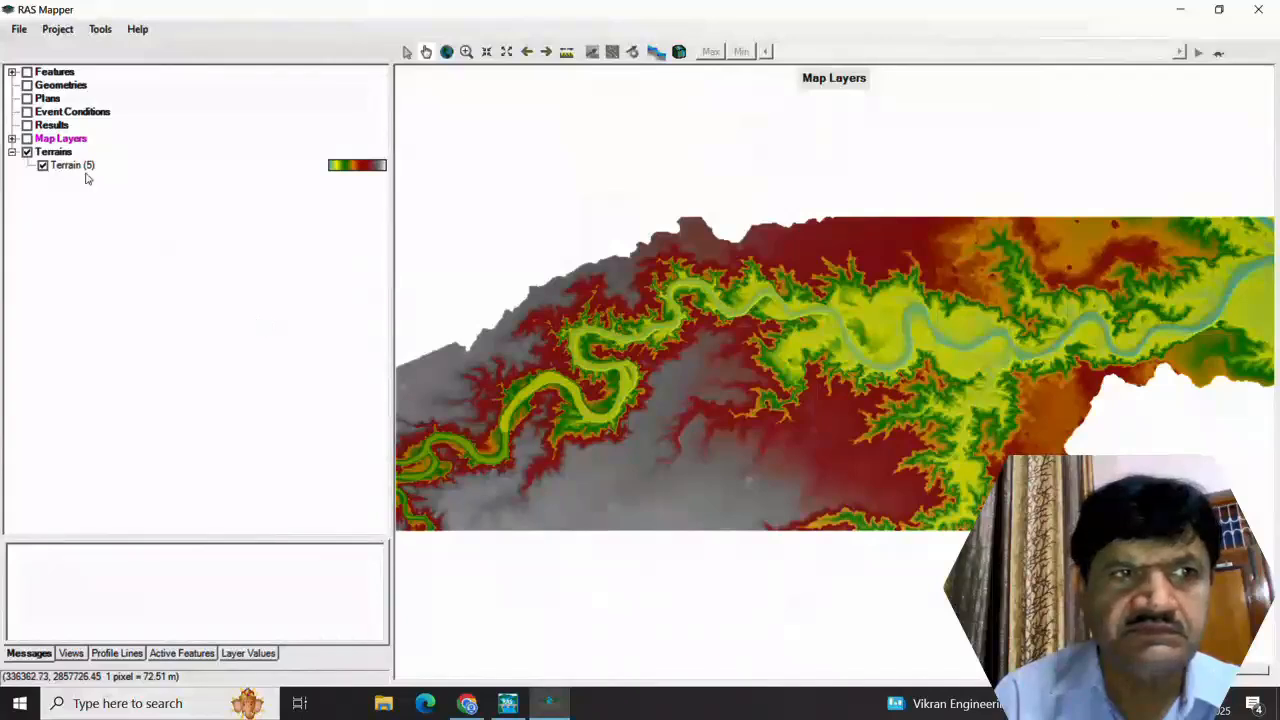
Step: Compare the Google Map imagery with Terrain (5) by toggling their visibility, ending with the imagery hidden and the terrain shown
left_click(12, 138)
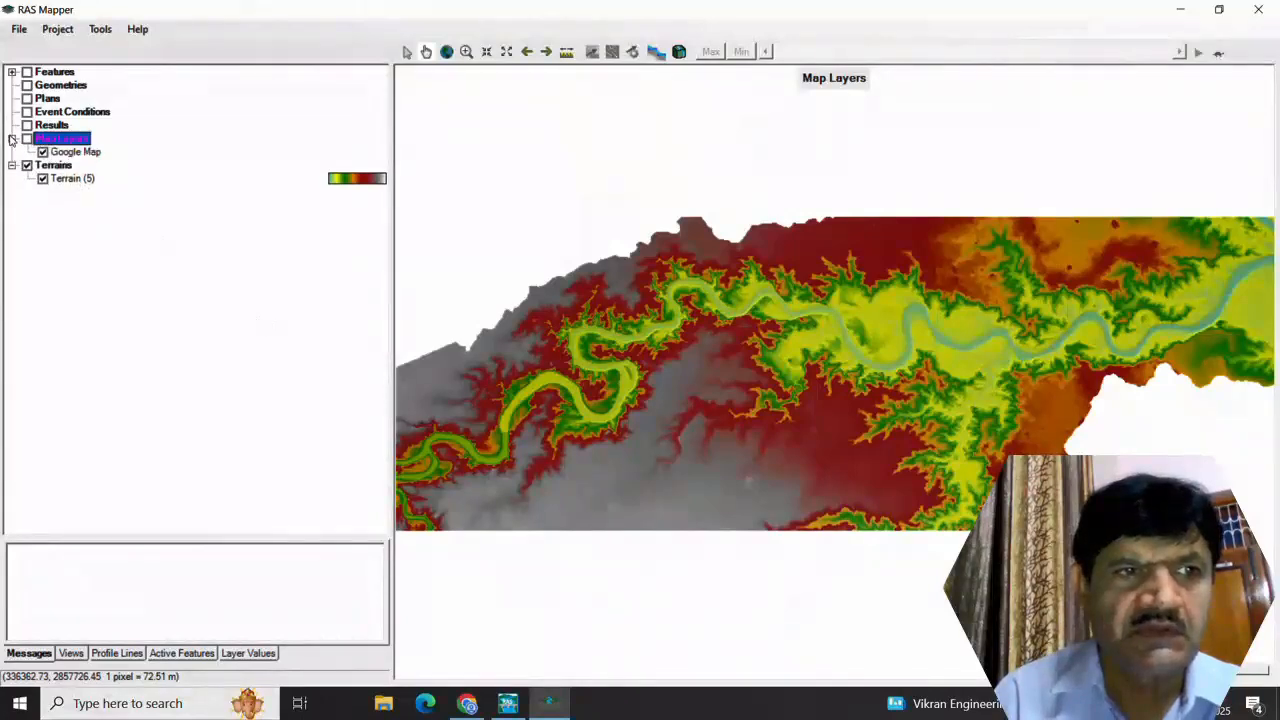
left_click(77, 153)
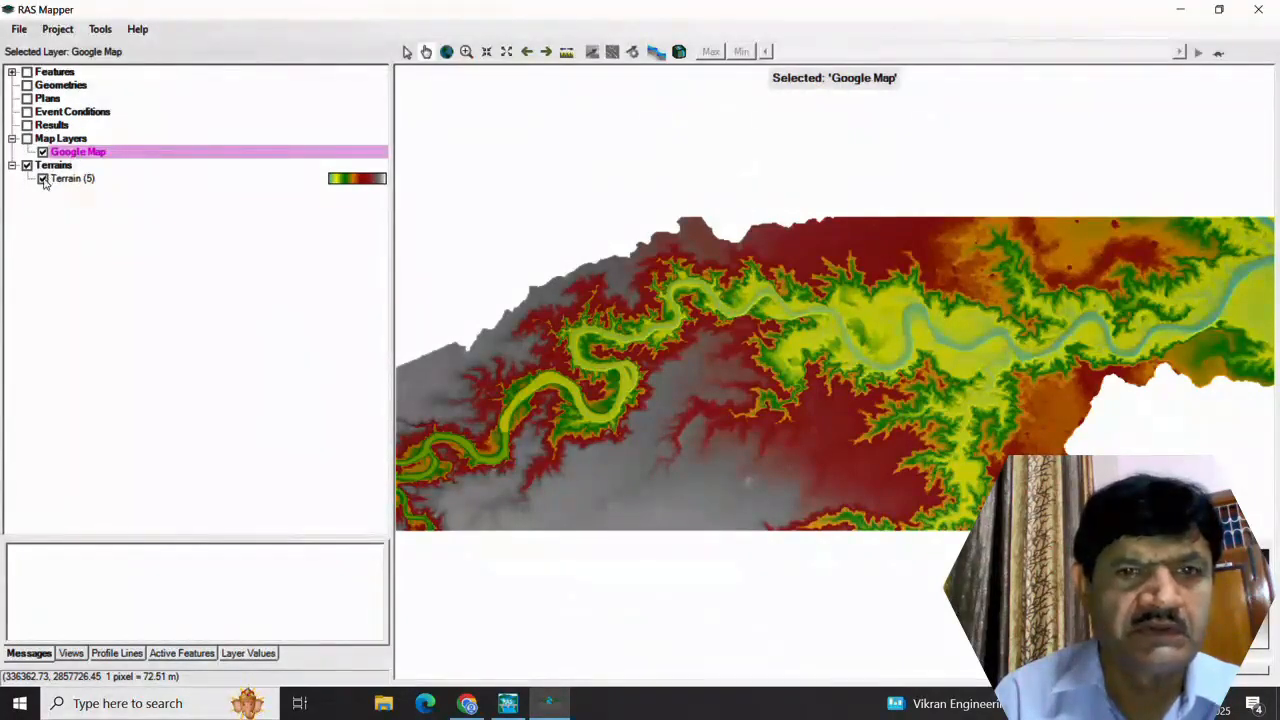
left_click(43, 179)
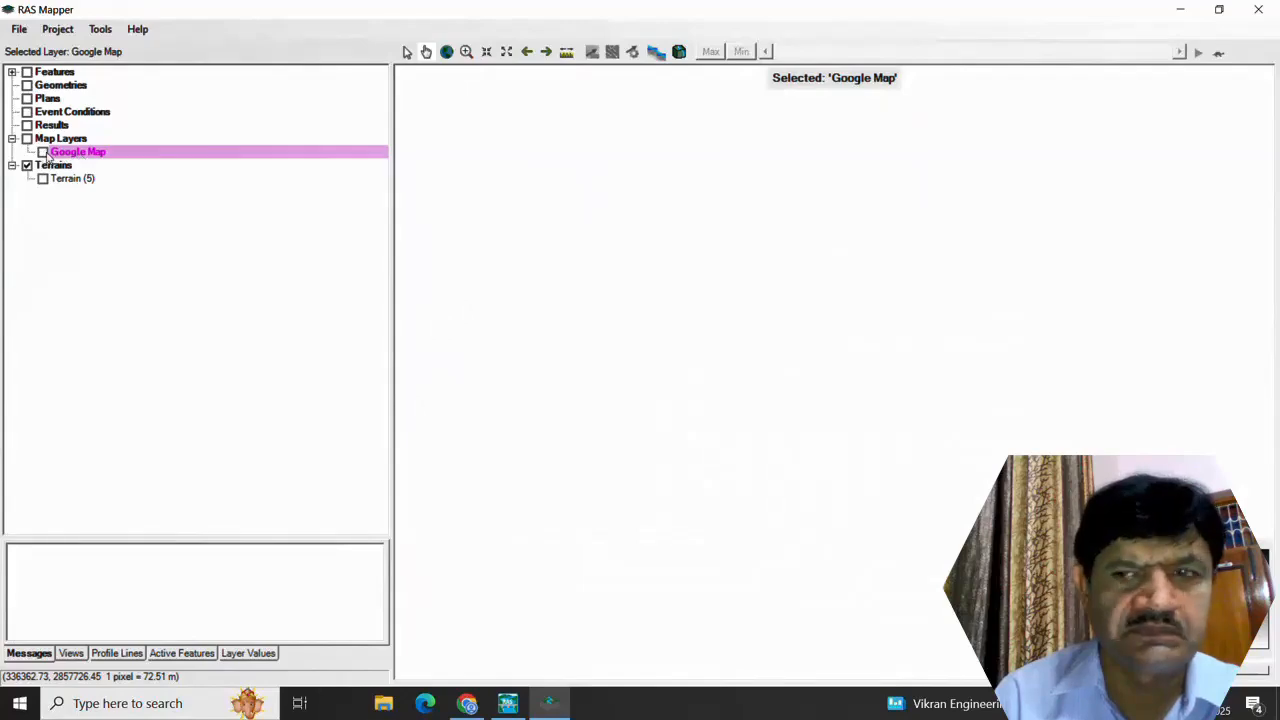
left_click(43, 152)
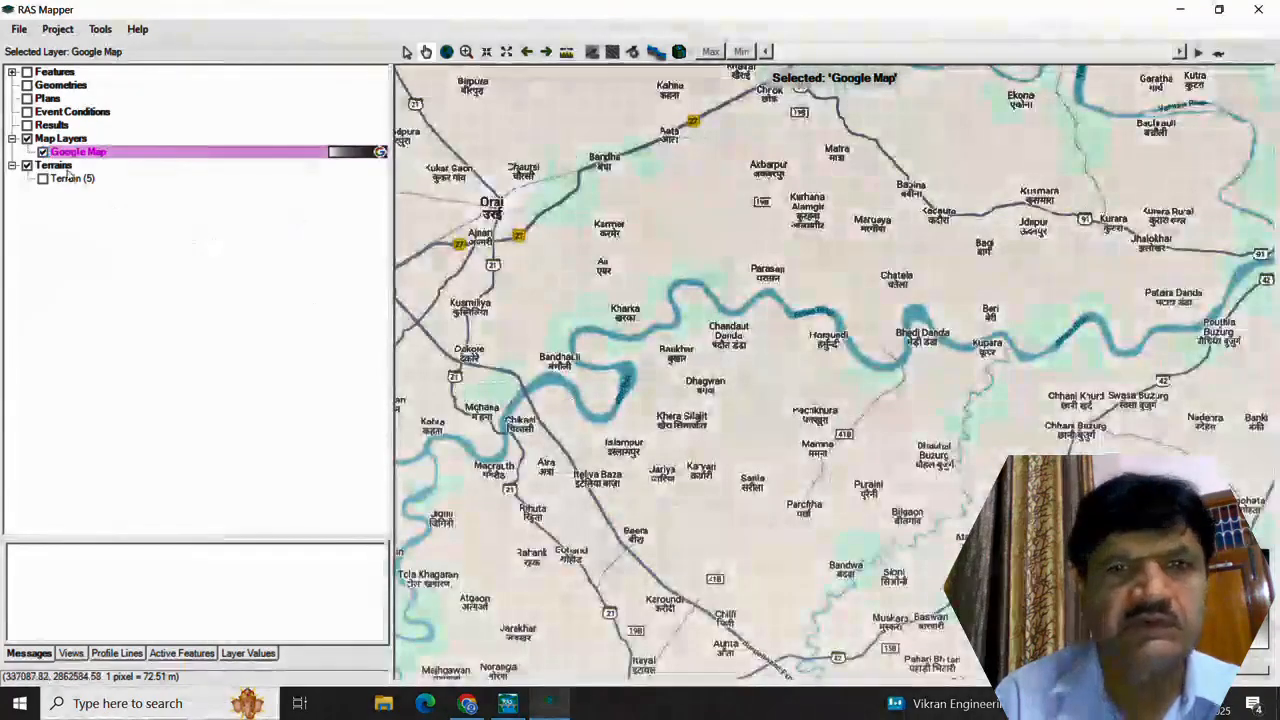
left_click(43, 179)
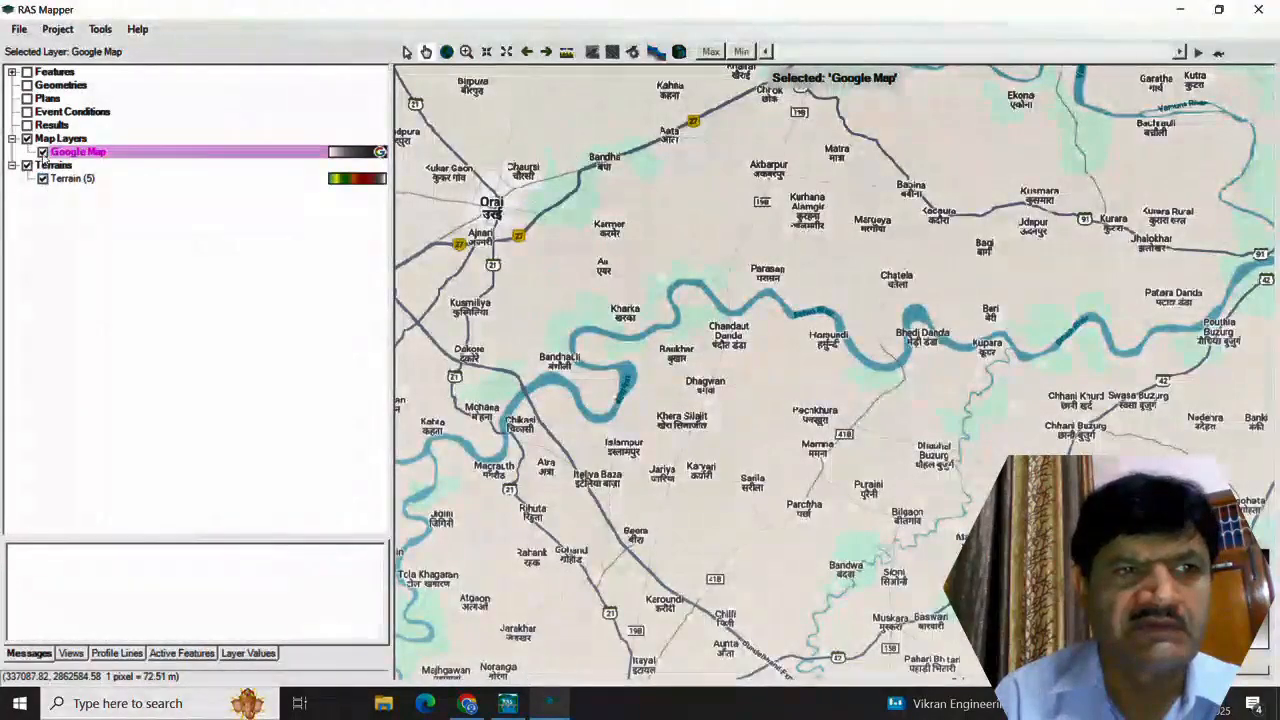
left_click(43, 152)
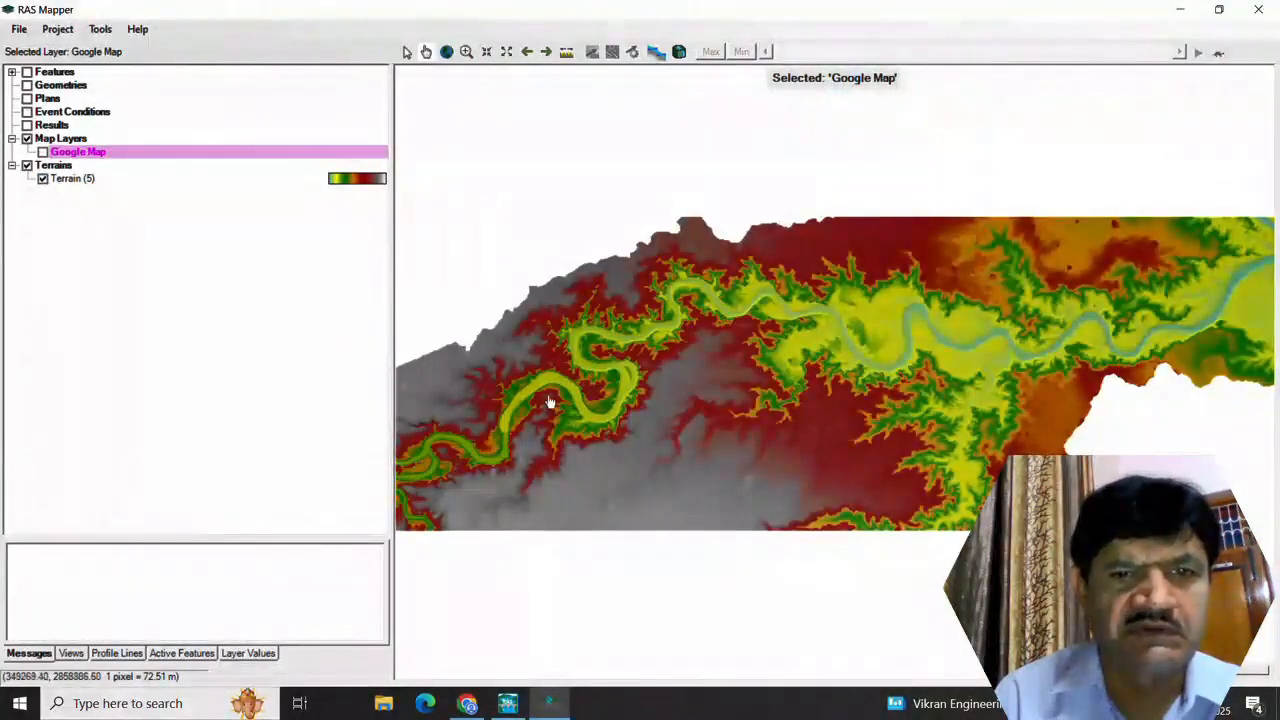
left_click(43, 152)
left_click(48, 165)
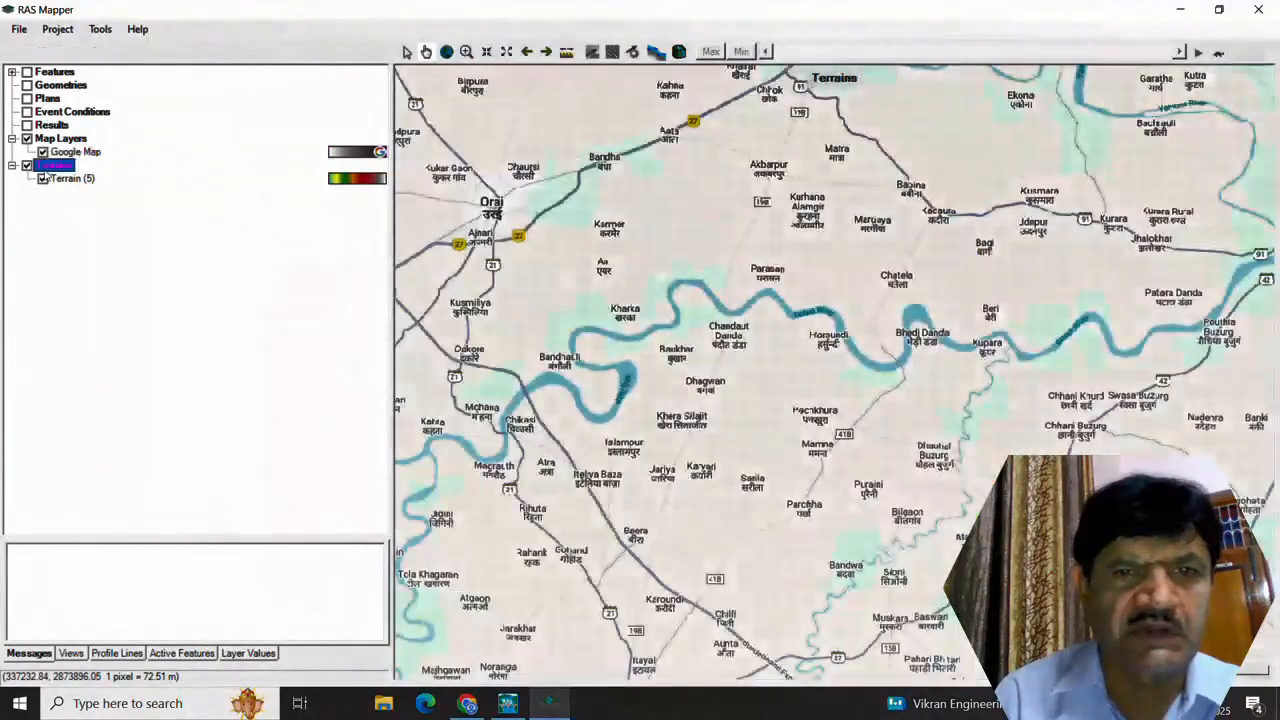
left_click(42, 178)
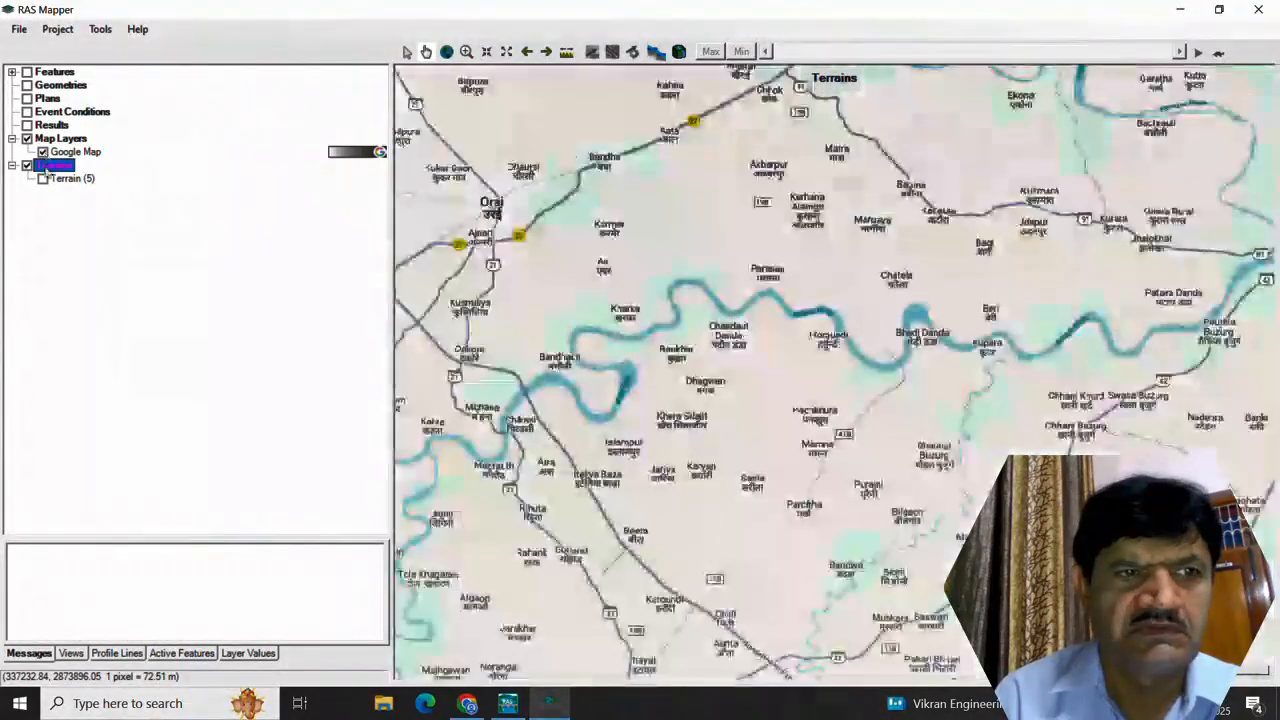
left_click(42, 178)
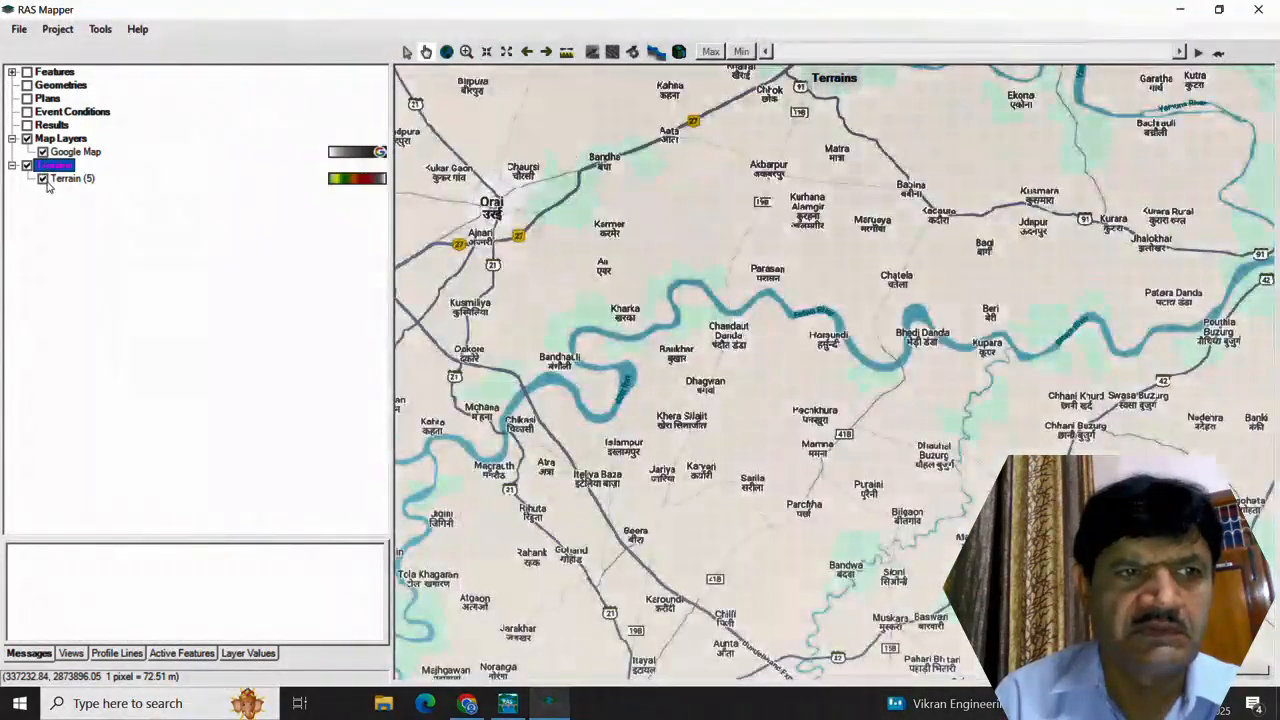
left_click(42, 152)
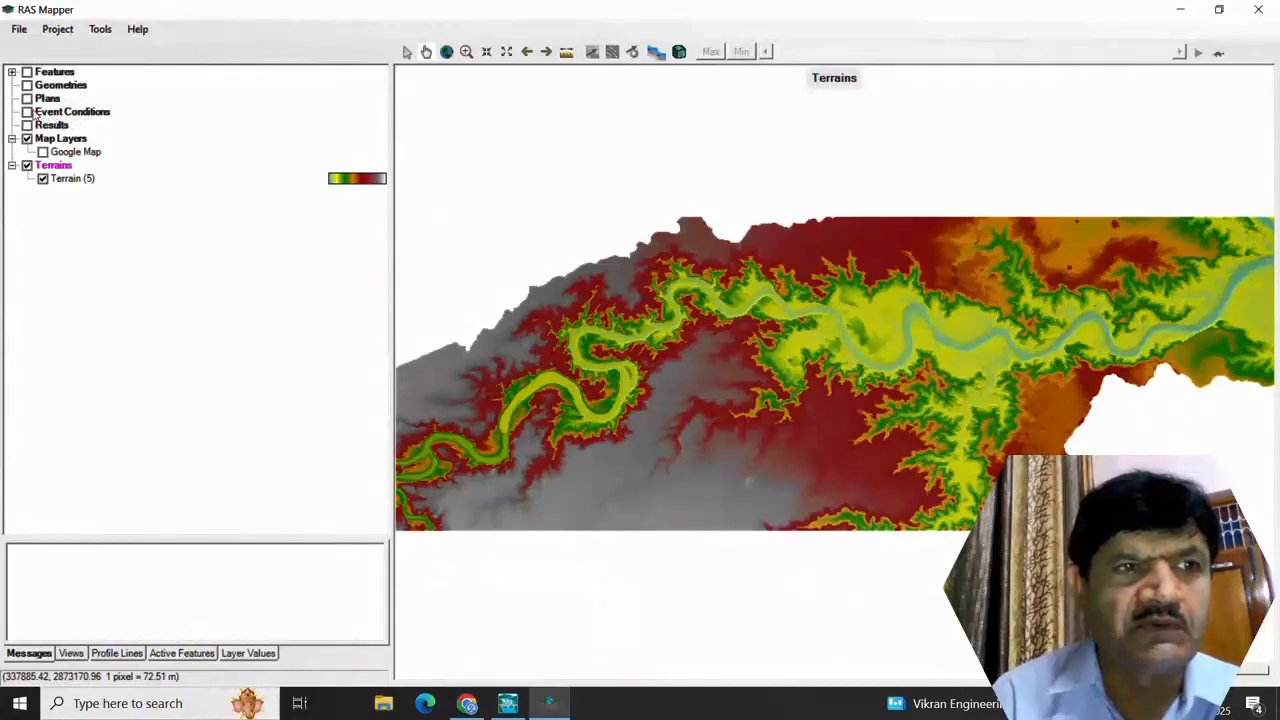
Step: Create a geometry with the default name New Geometry and keep it associated with Terrain (5)
left_click(79, 91)
right_click(80, 91)
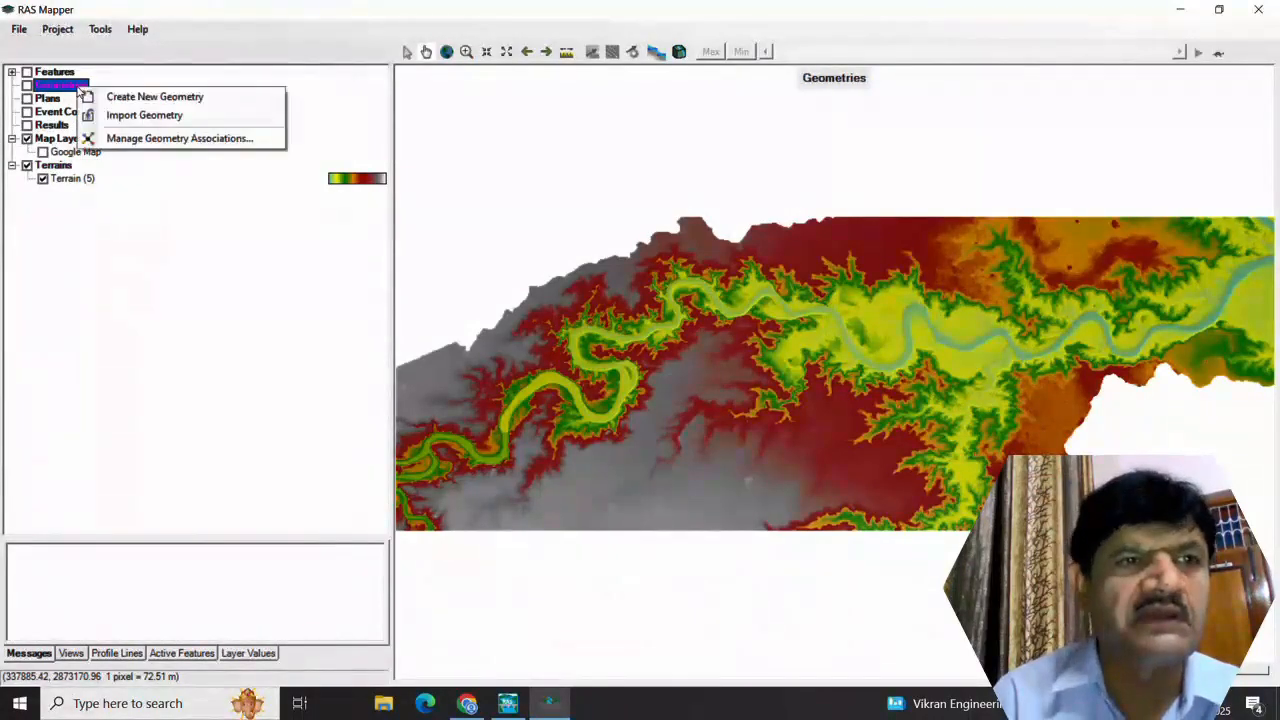
left_click(160, 97)
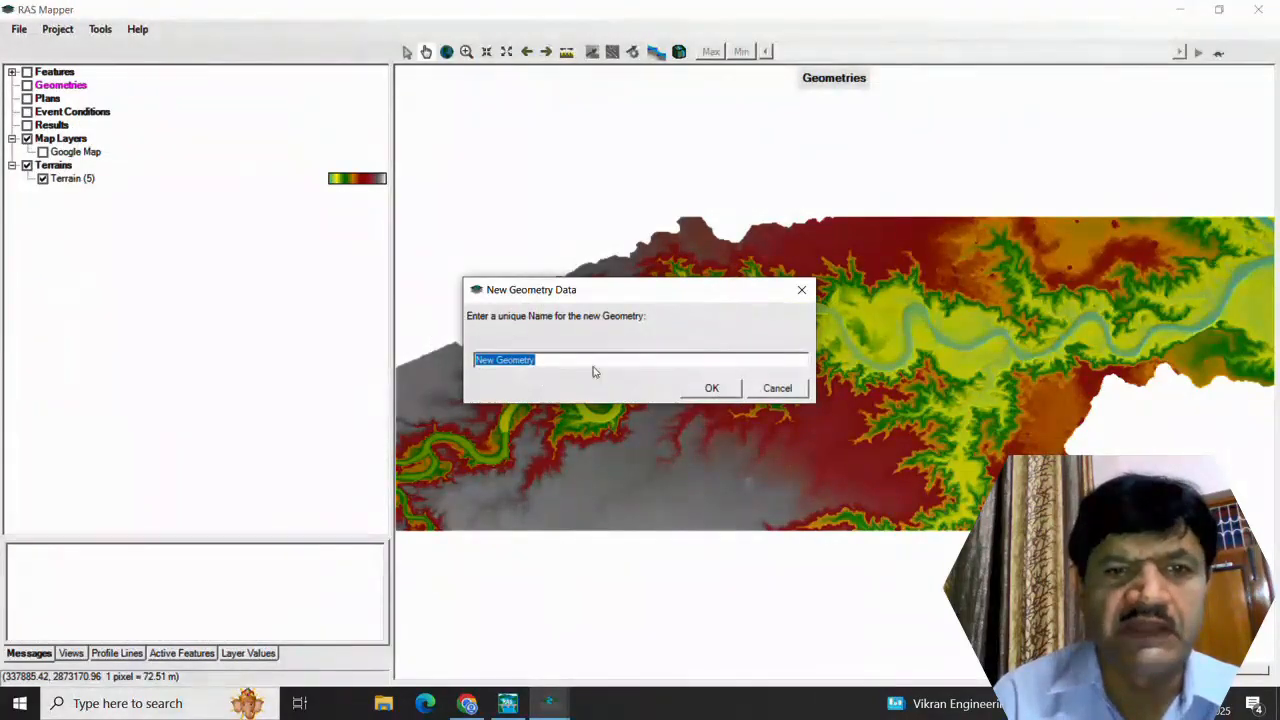
left_click(714, 390)
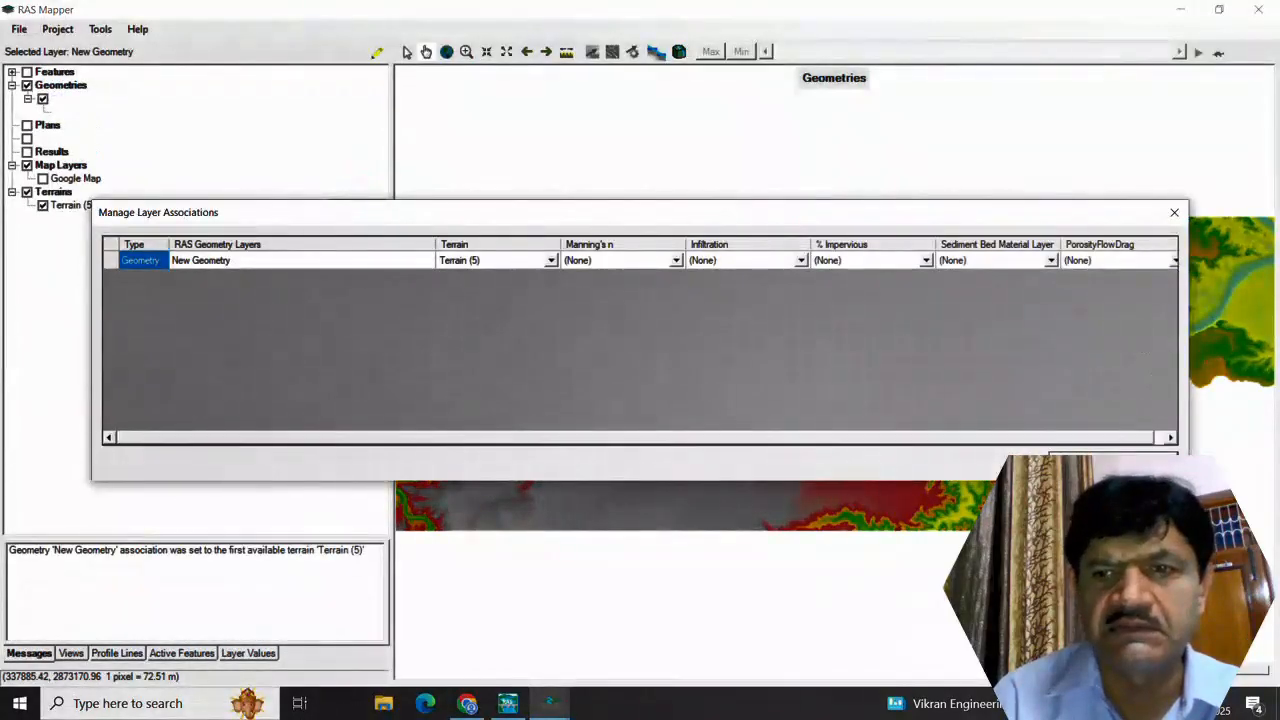
left_click(1113, 461)
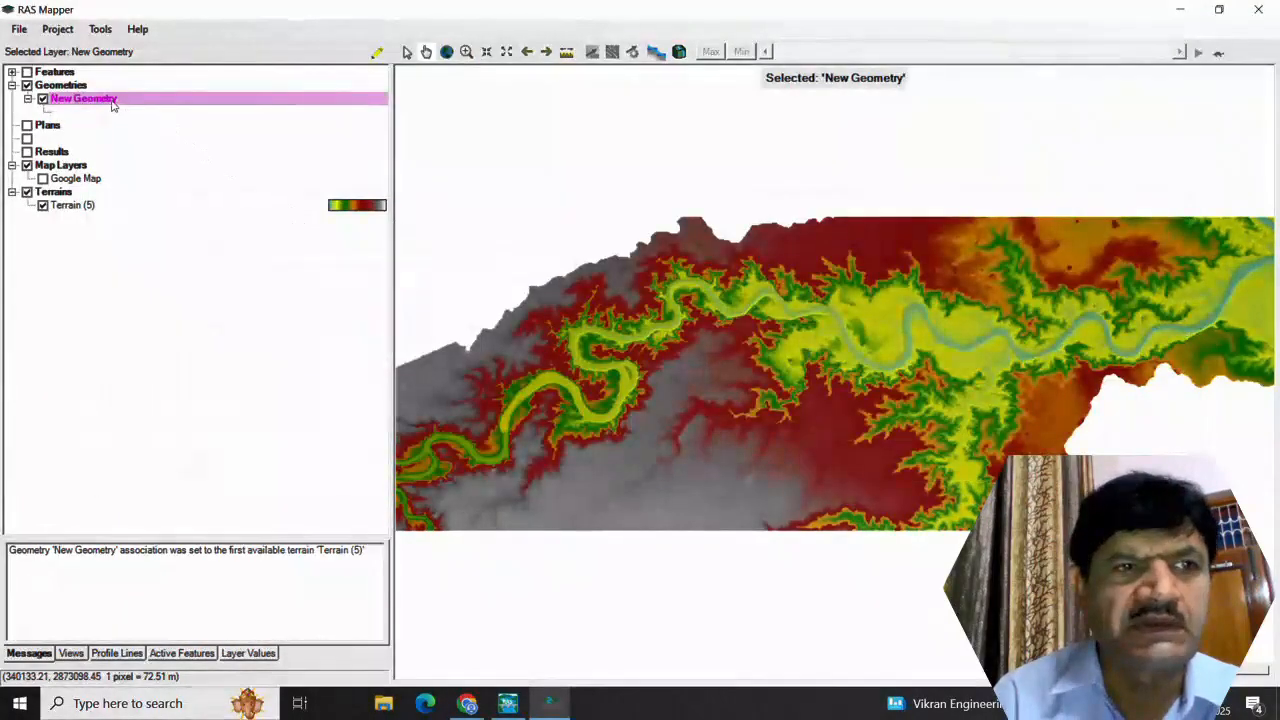
Step: Start editing New Geometry and make the Perimeters layer of the 2D flow areas active
right_click(113, 105)
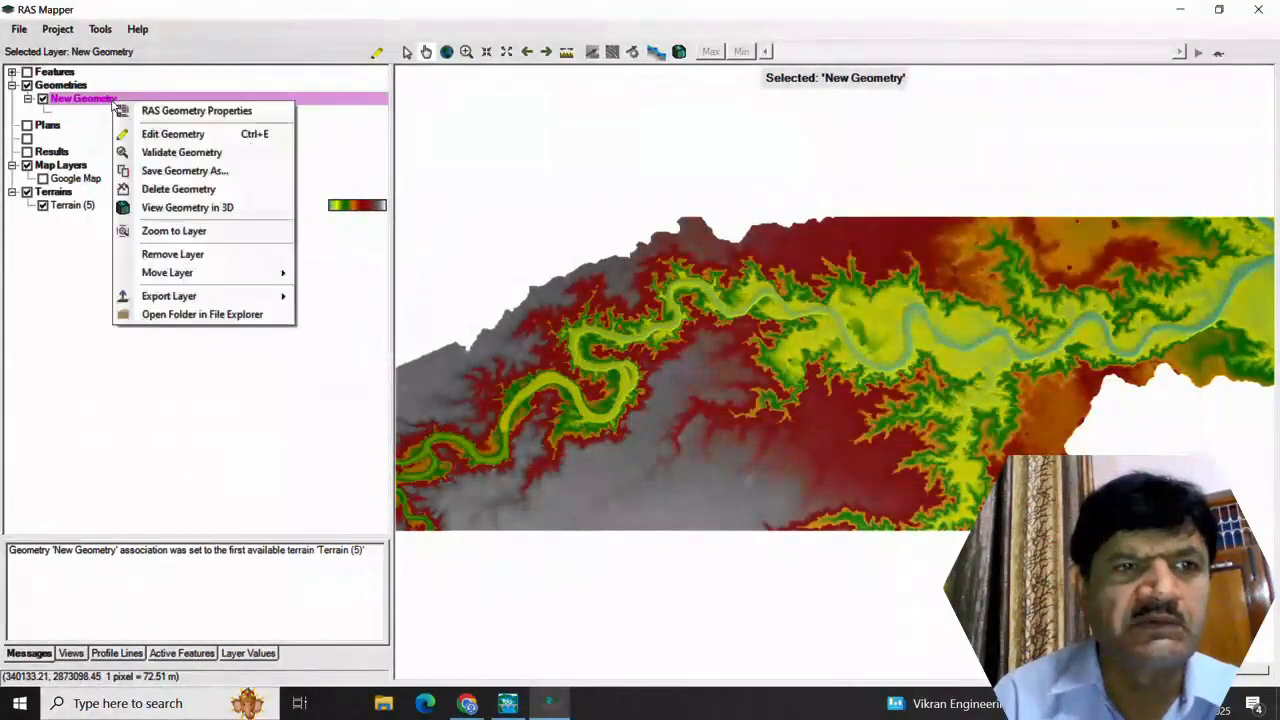
left_click(167, 133)
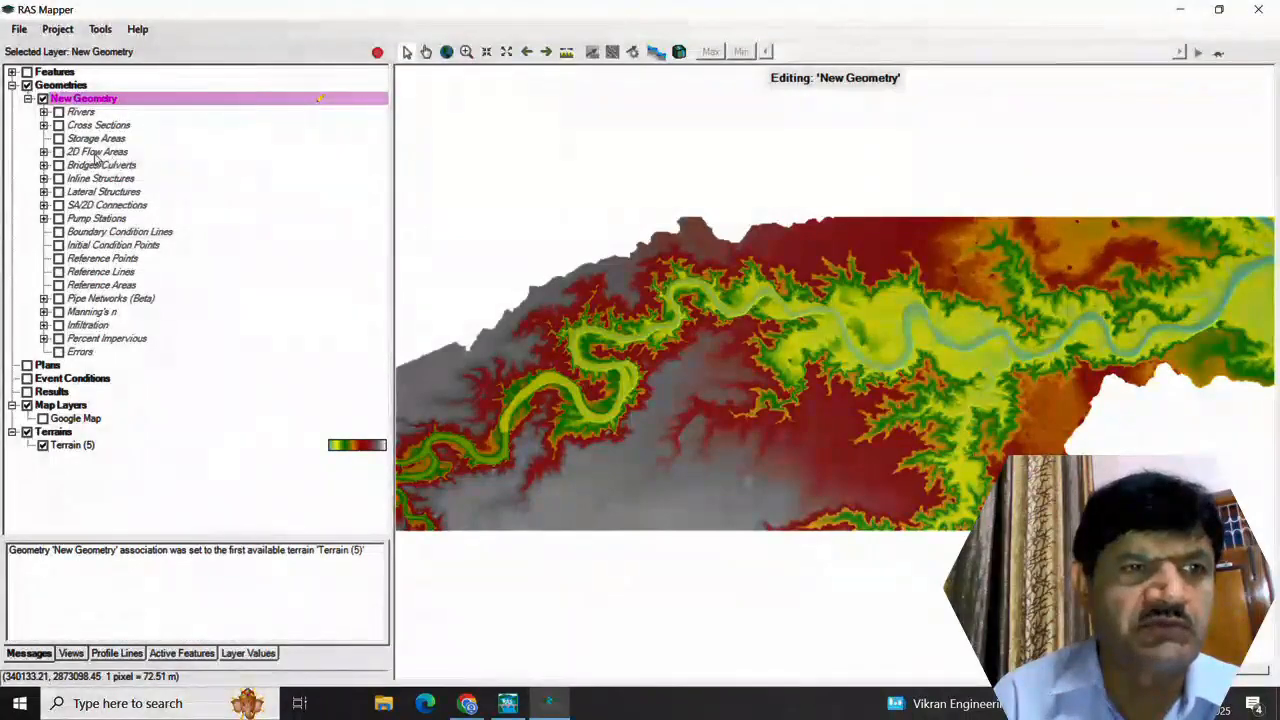
left_click(44, 152)
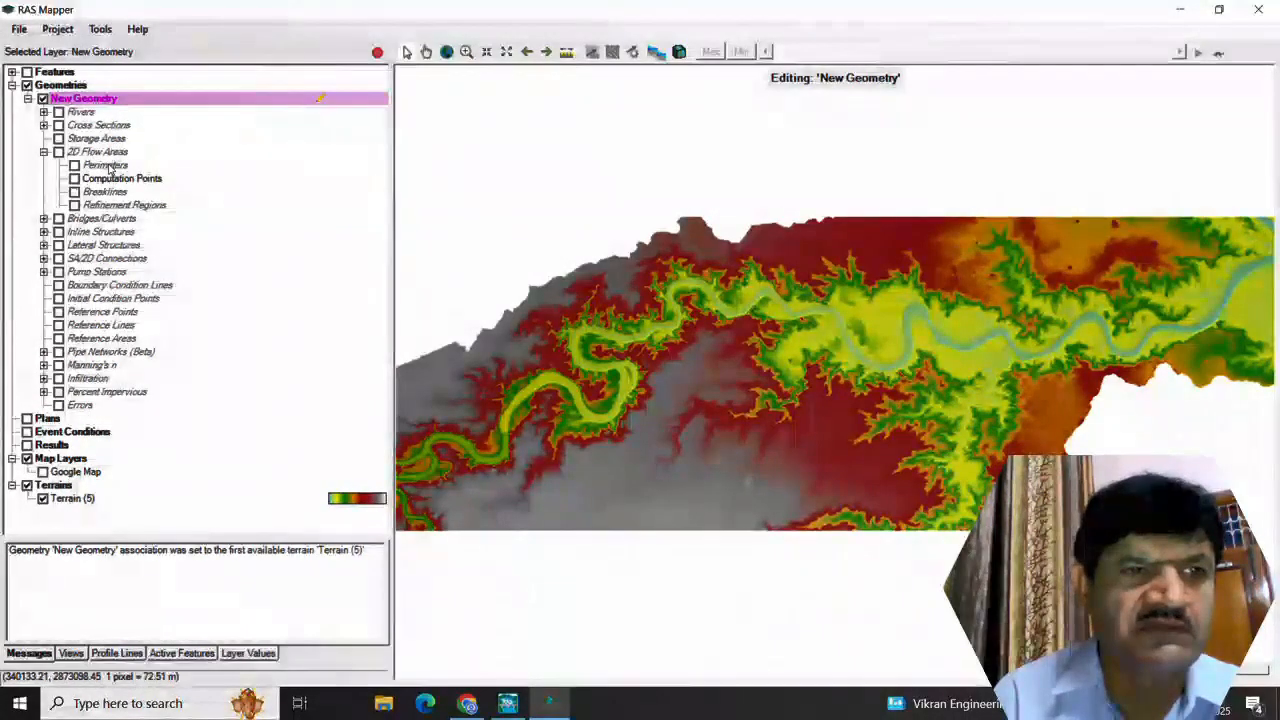
left_click(108, 166)
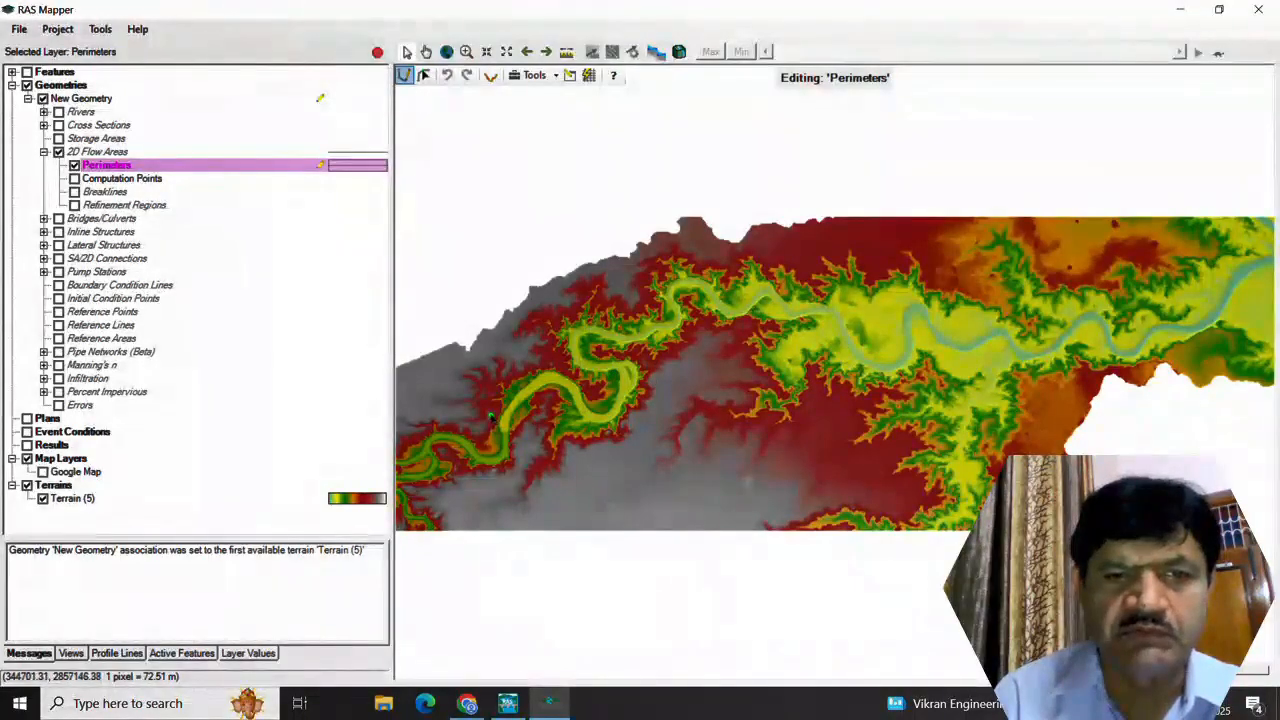
left_click(490, 416)
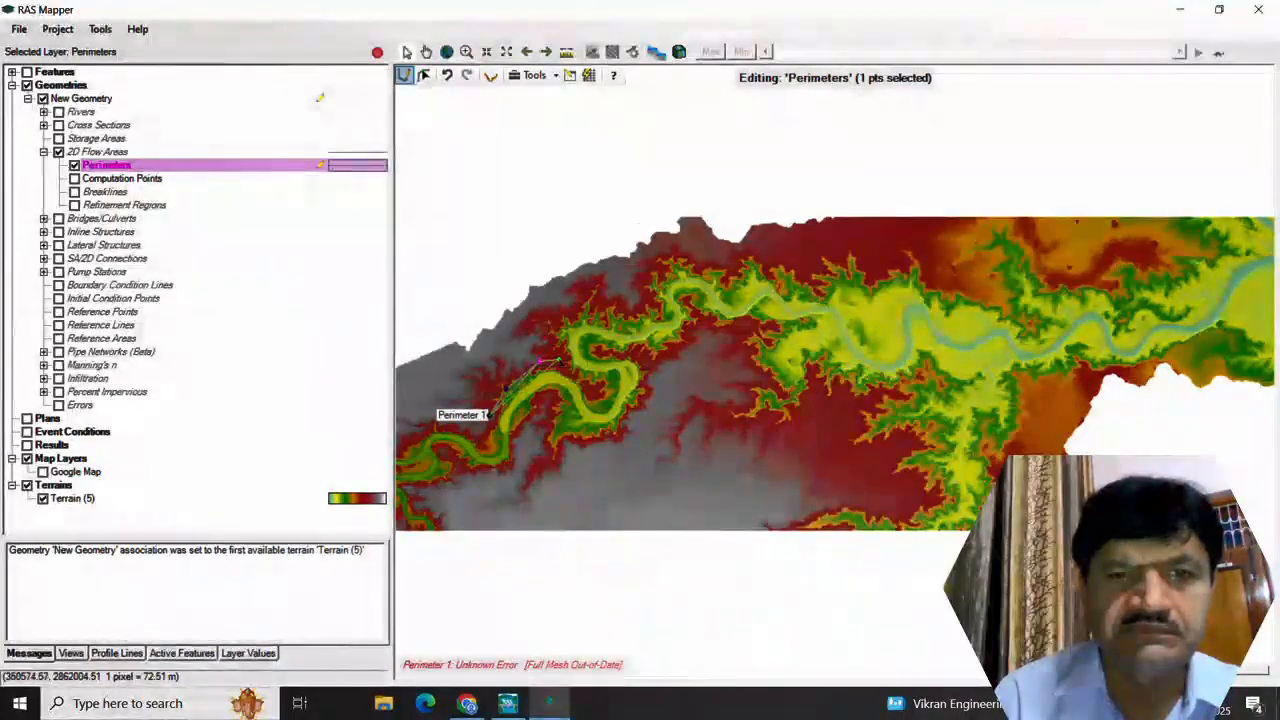
double_click(555, 318)
left_click(777, 388)
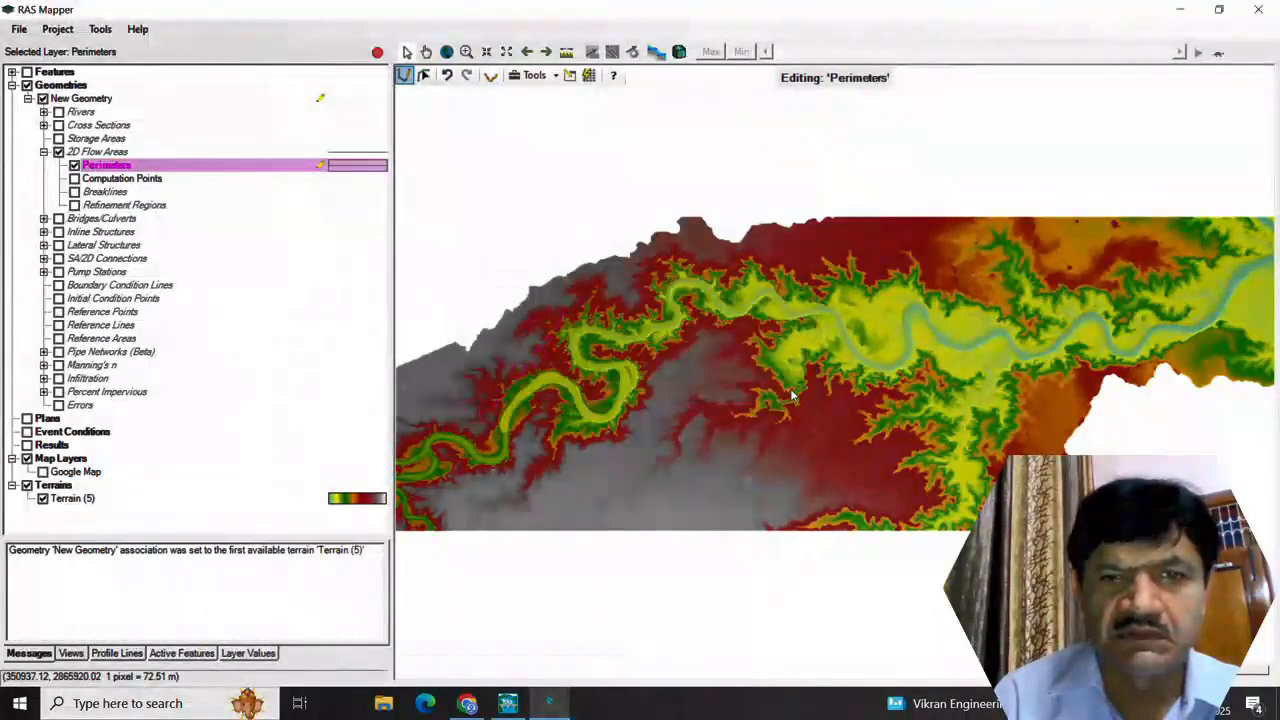
Step: Draw a closed 2D flow area perimeter around the river valley, from the western bends to the southeastern terrain edge, keeping the name Perimeter 1
left_click(489, 398)
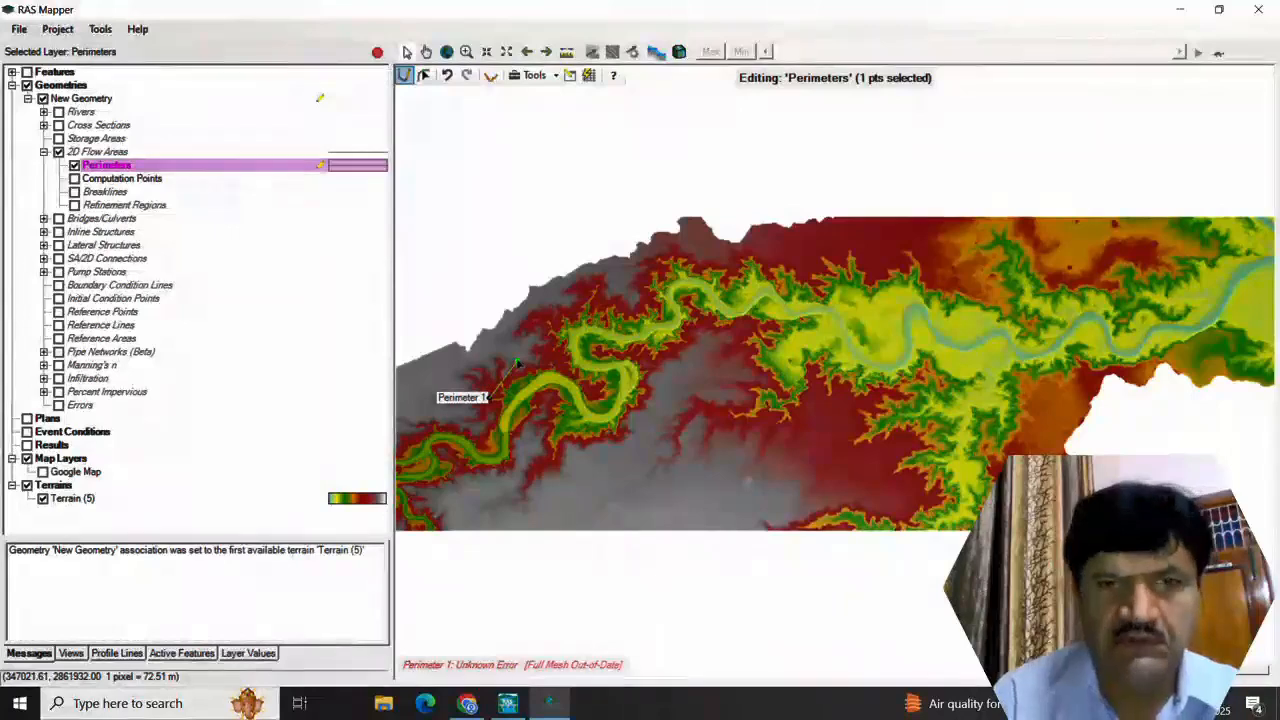
left_click(518, 361)
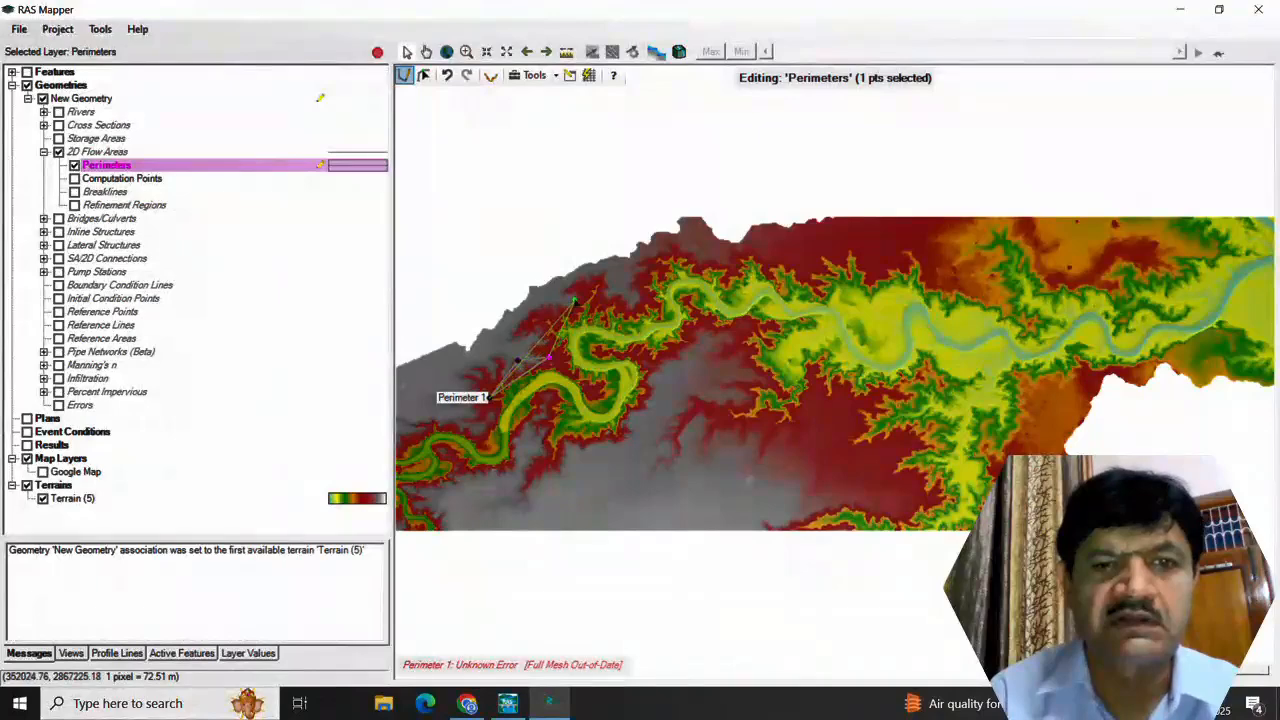
left_click(575, 301)
left_click(615, 298)
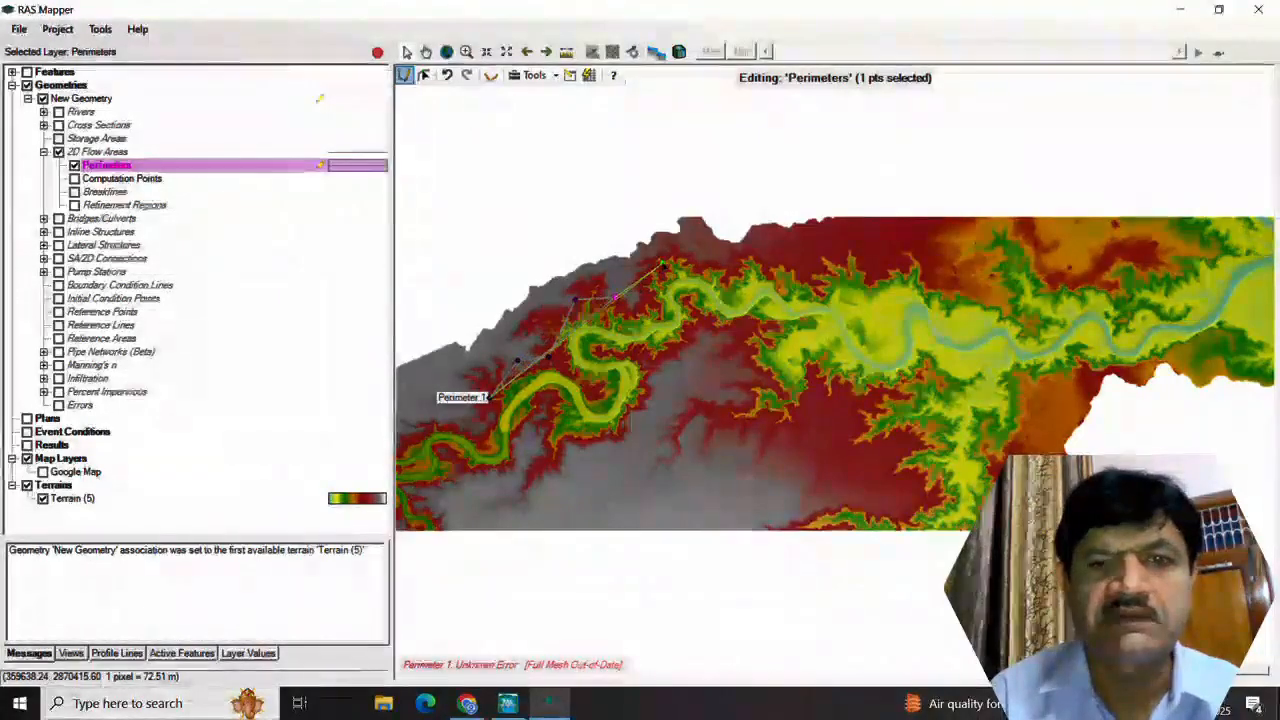
left_click(663, 264)
left_click(713, 256)
left_click(771, 256)
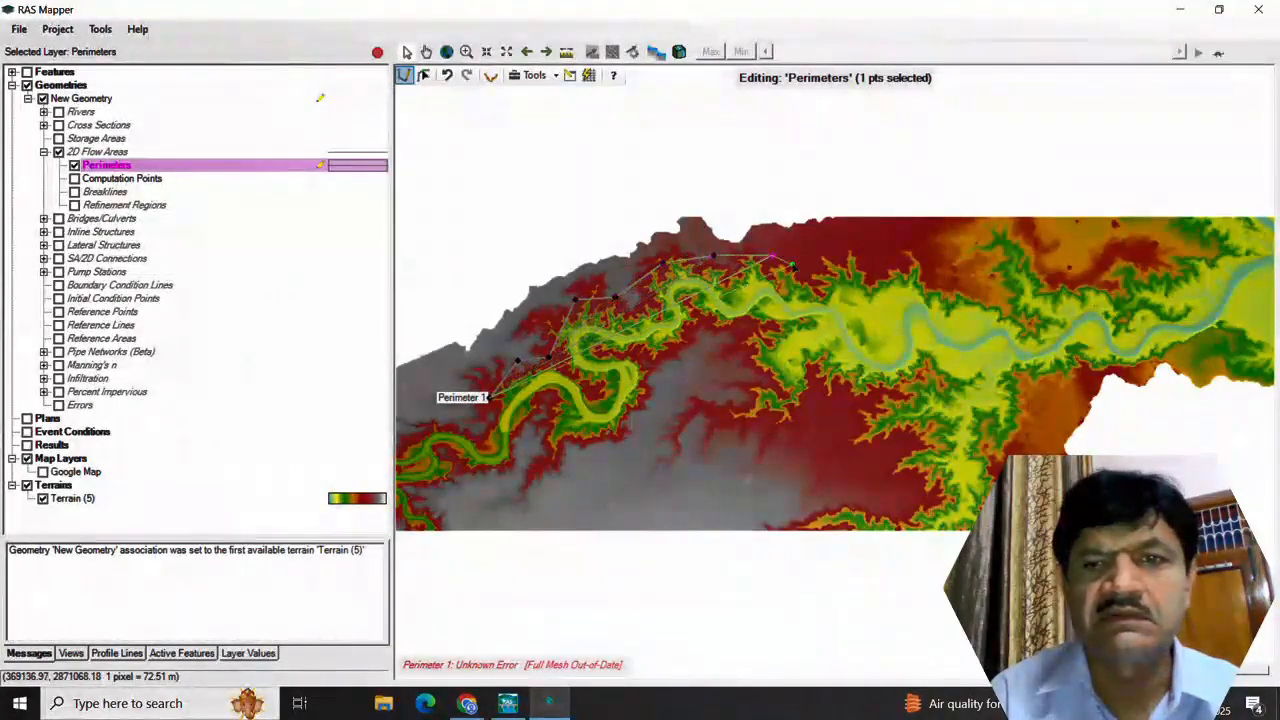
left_click(804, 265)
left_click(884, 259)
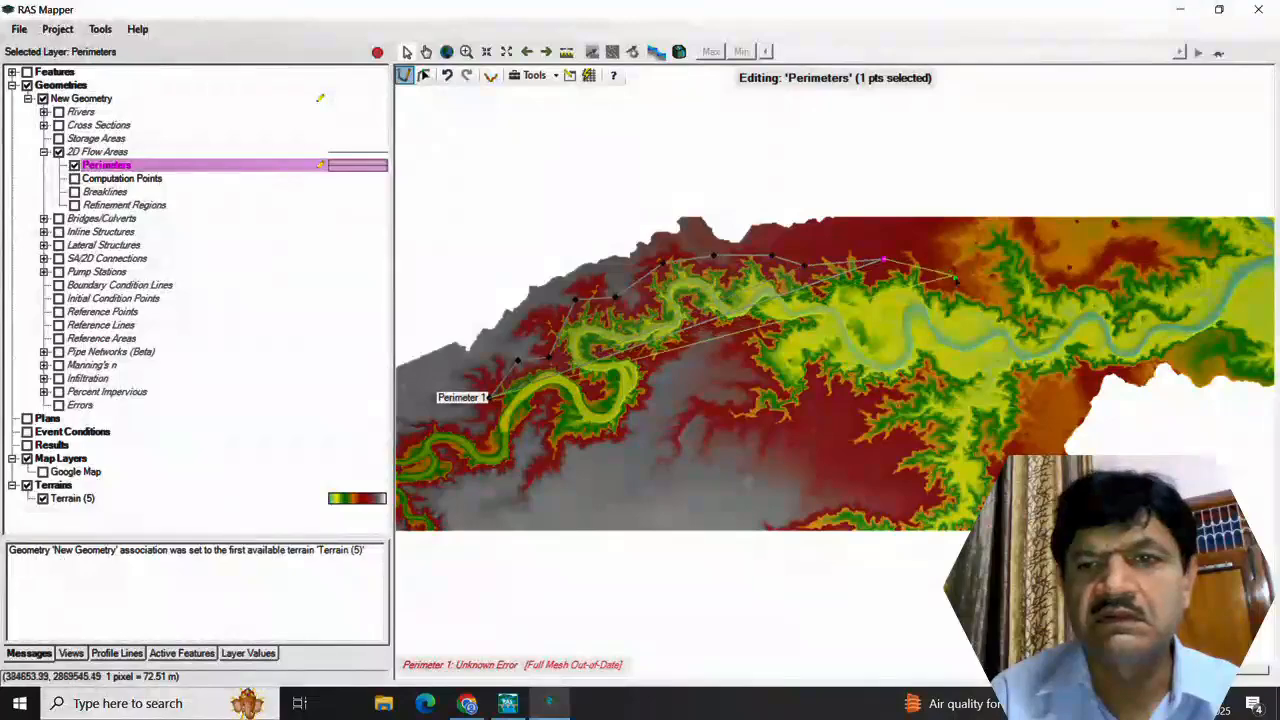
left_click(957, 280)
left_click(1020, 313)
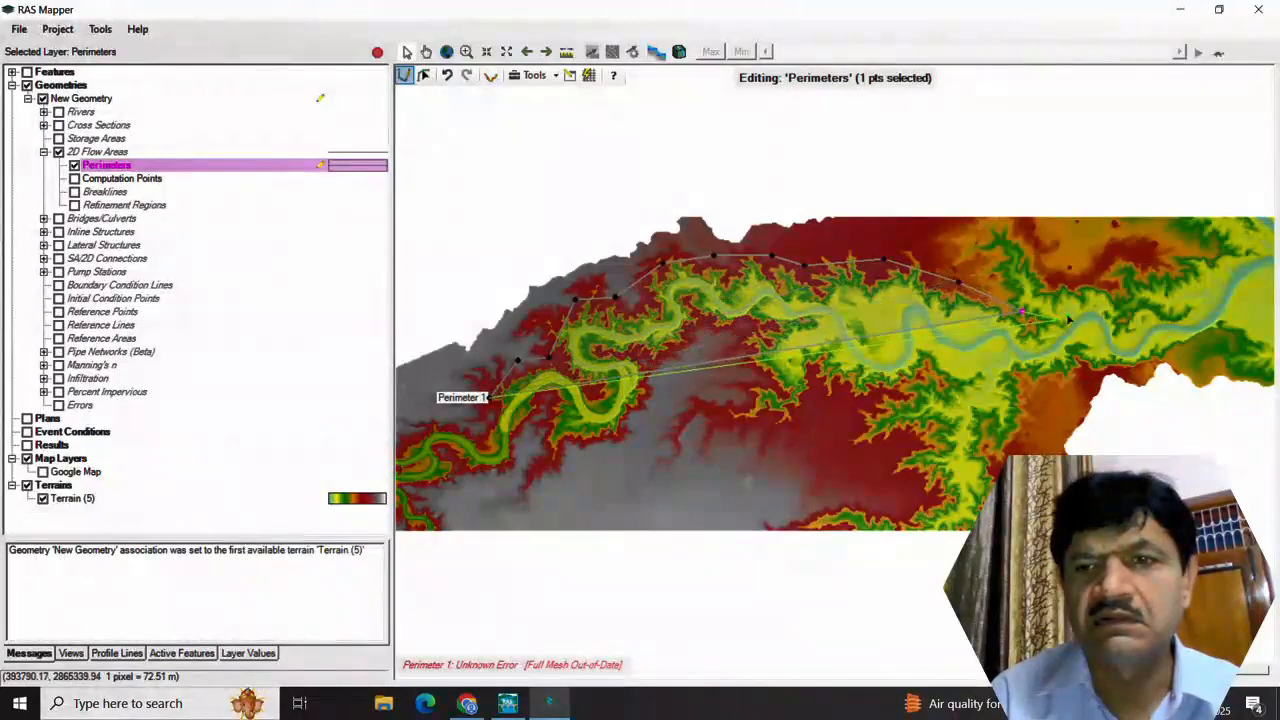
left_click(1068, 280)
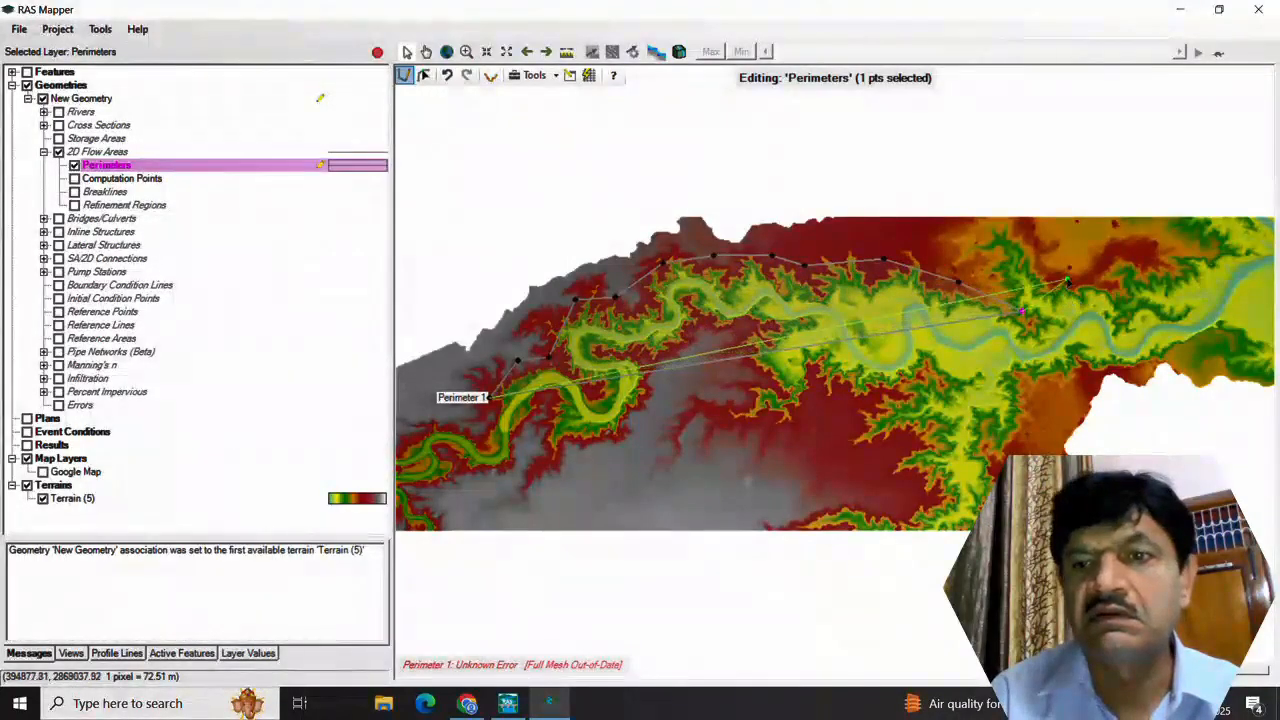
left_click(1112, 285)
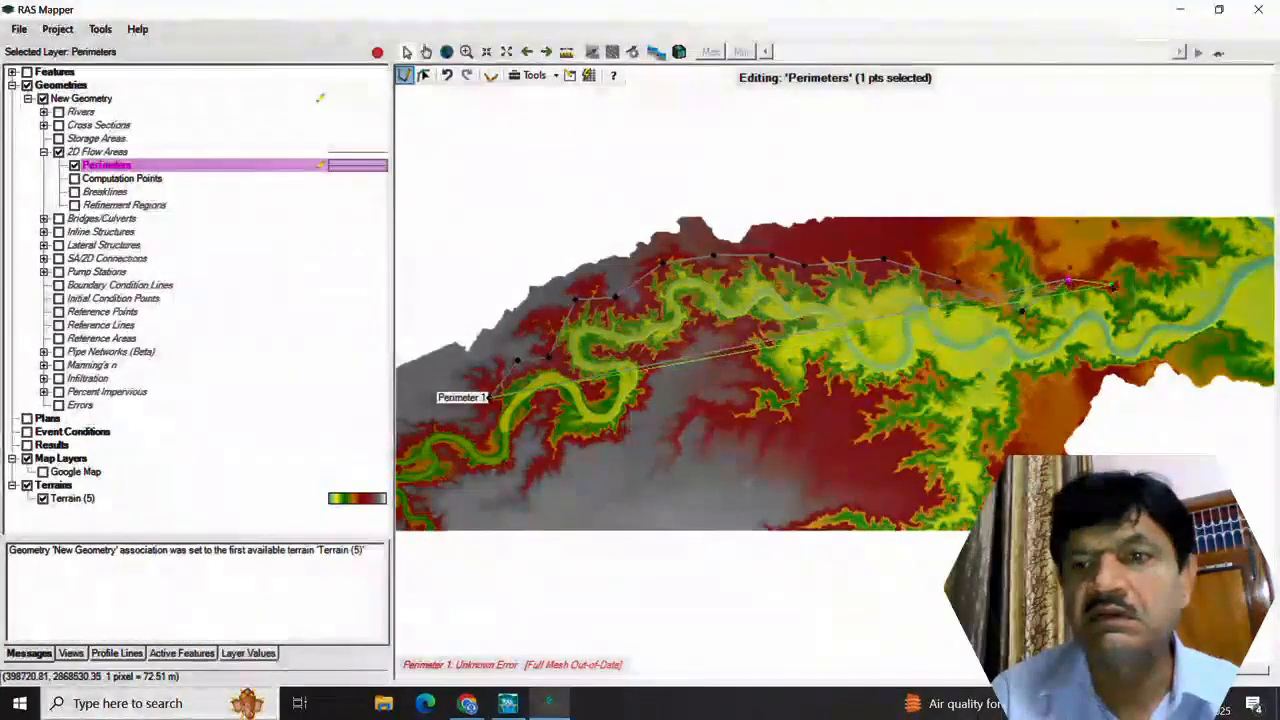
left_click(1141, 317)
left_click(1155, 372)
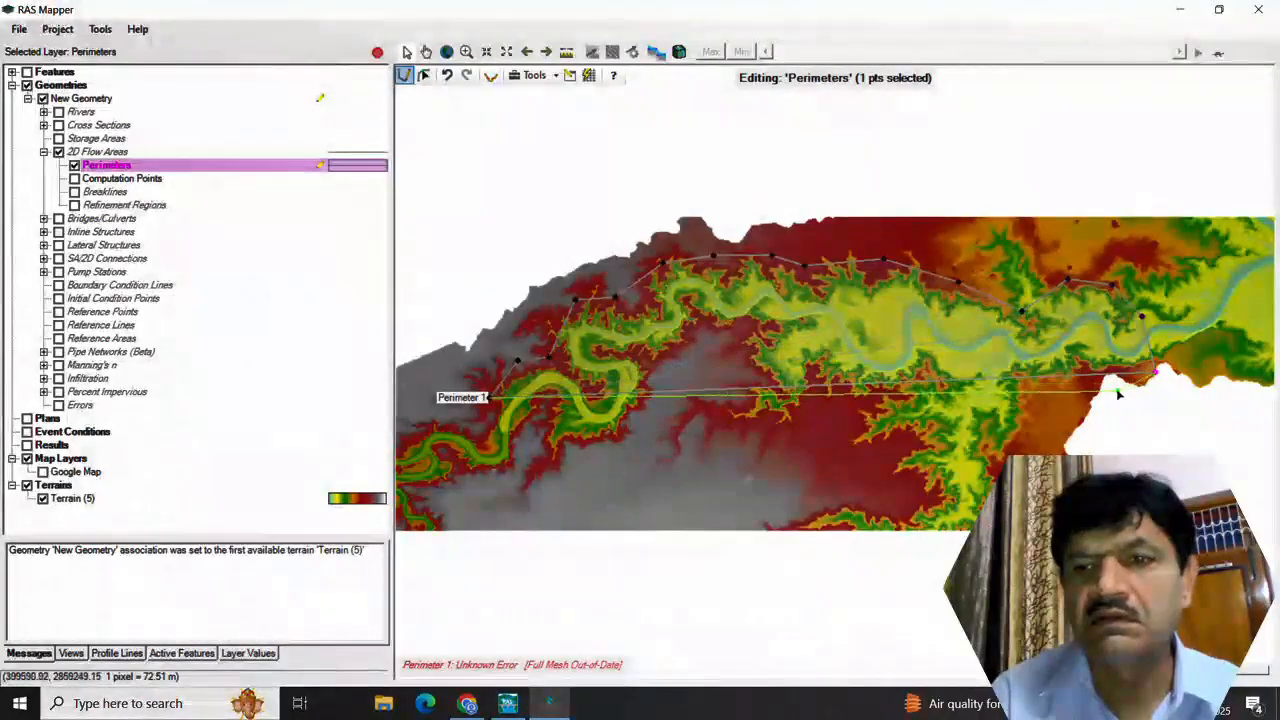
left_click(1117, 391)
left_click(1042, 388)
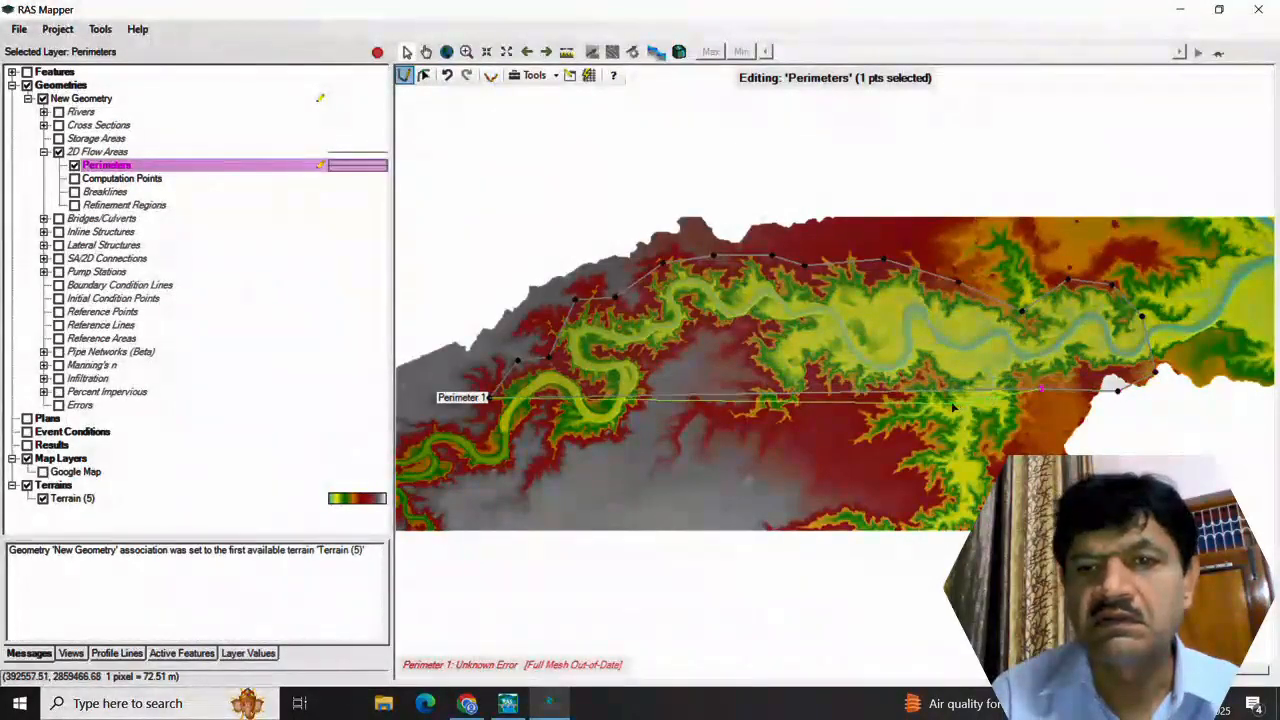
left_click(951, 401)
left_click(893, 400)
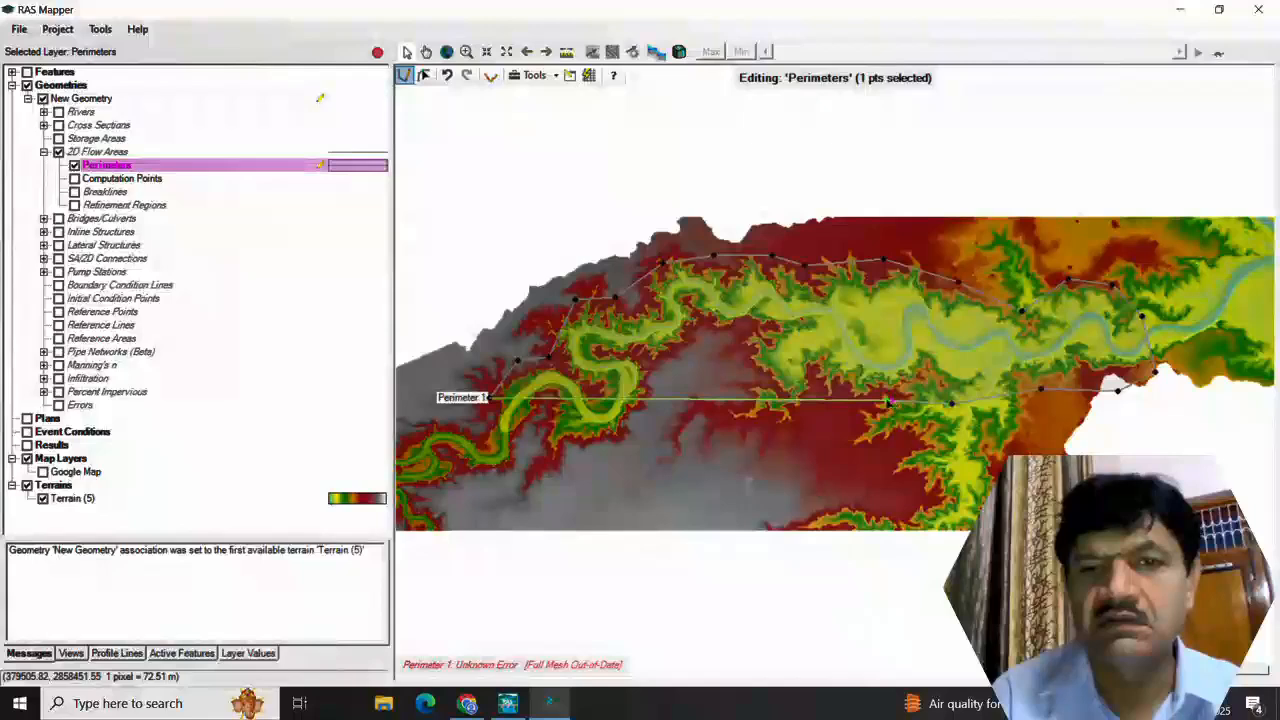
left_click(800, 377)
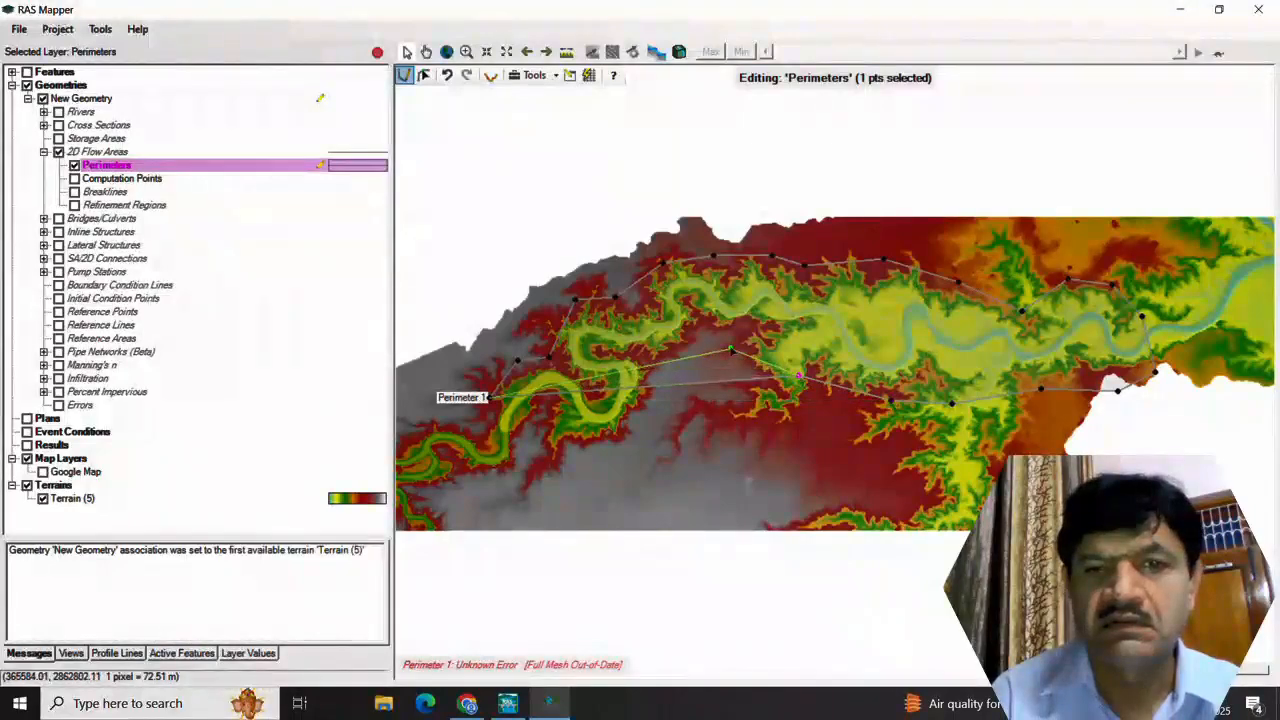
left_click(732, 350)
left_click(660, 393)
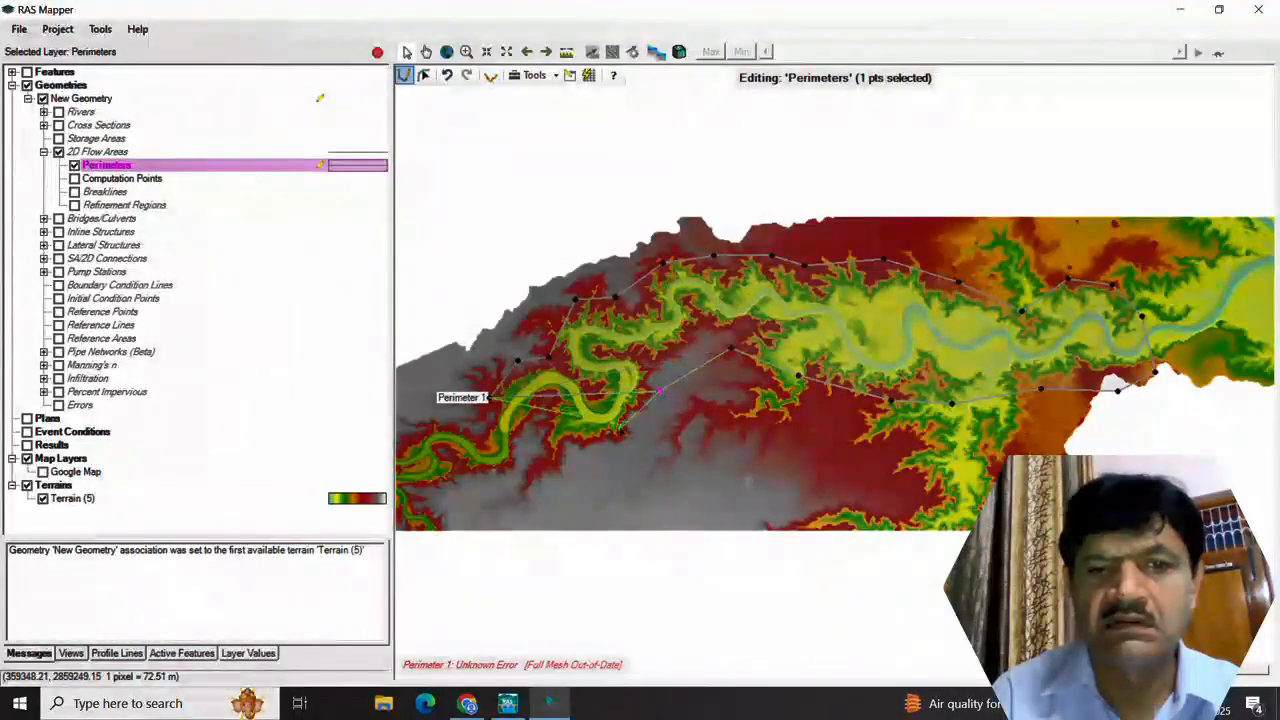
left_click(618, 443)
double_click(566, 458)
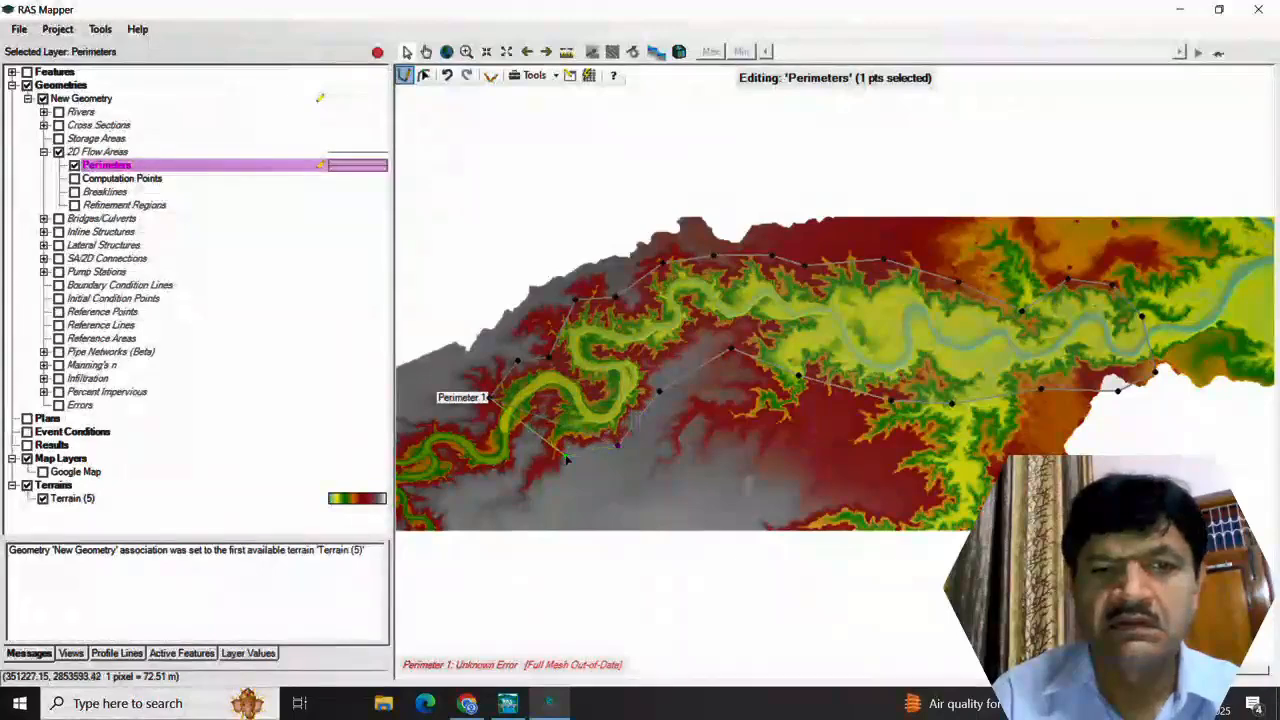
left_click(542, 424)
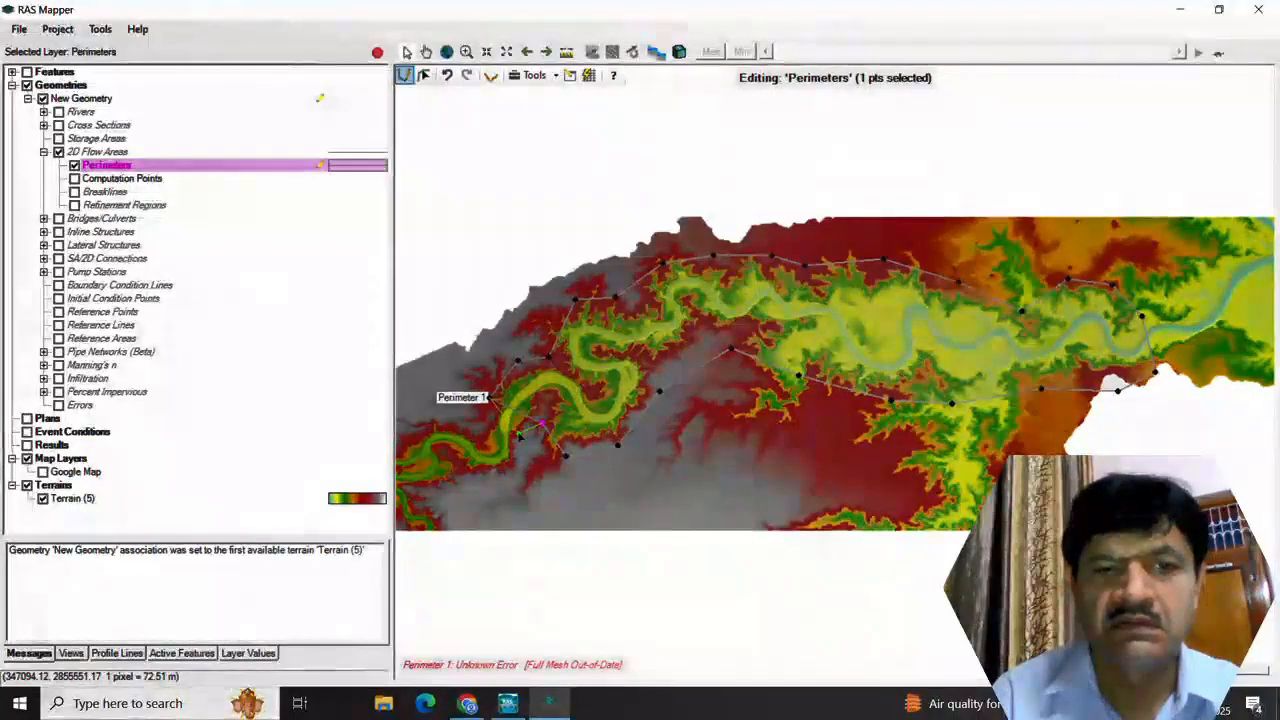
double_click(519, 434)
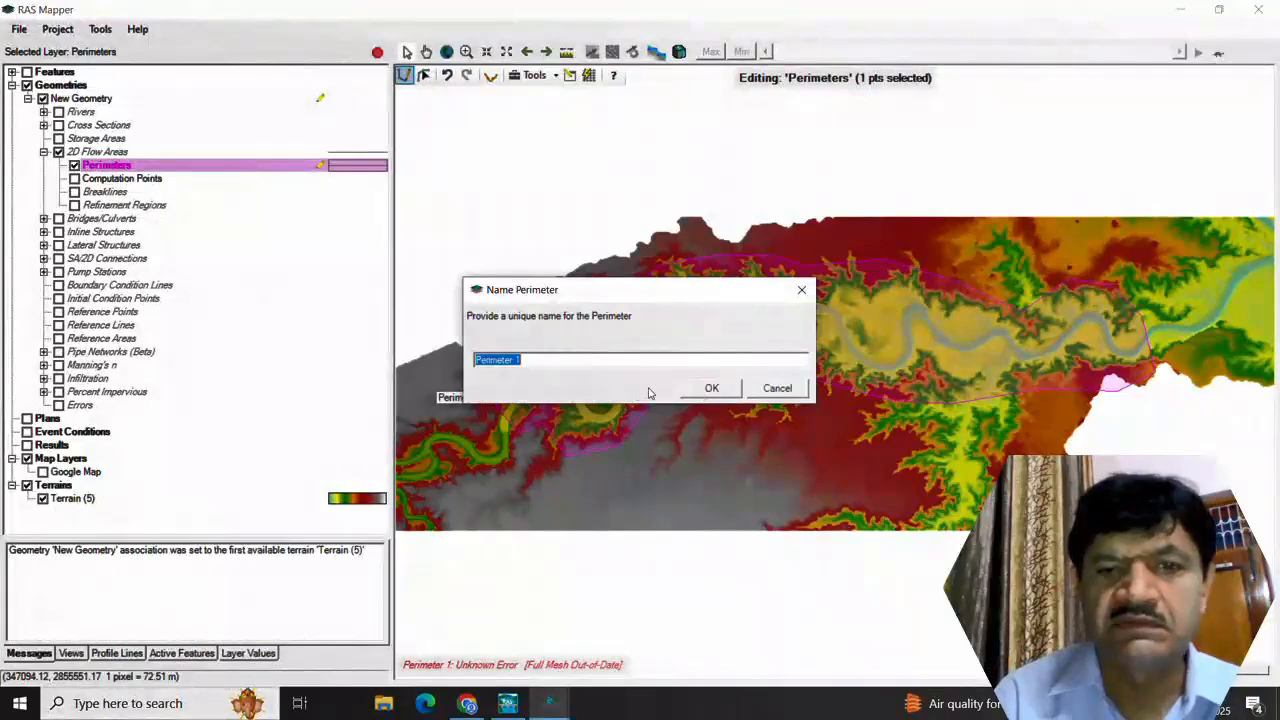
left_click(694, 387)
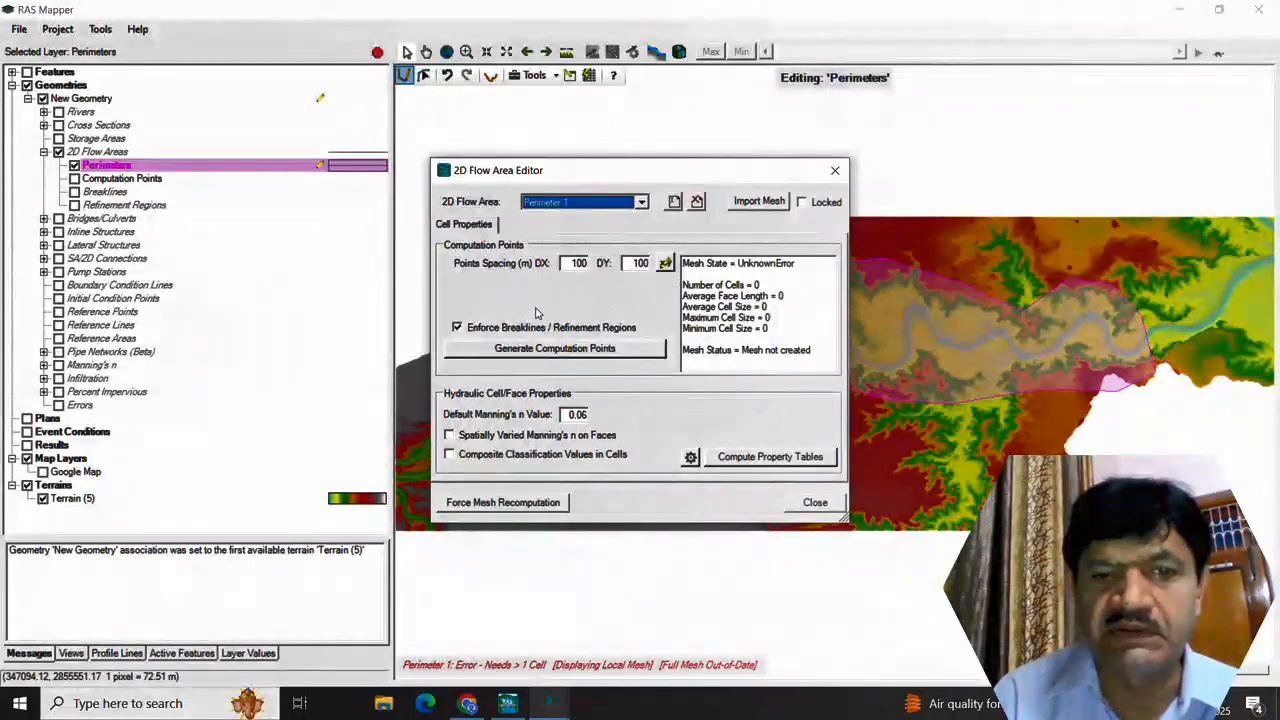
Step: Set the default Manning's n value of Perimeter 1 to 0.025
left_click(586, 414)
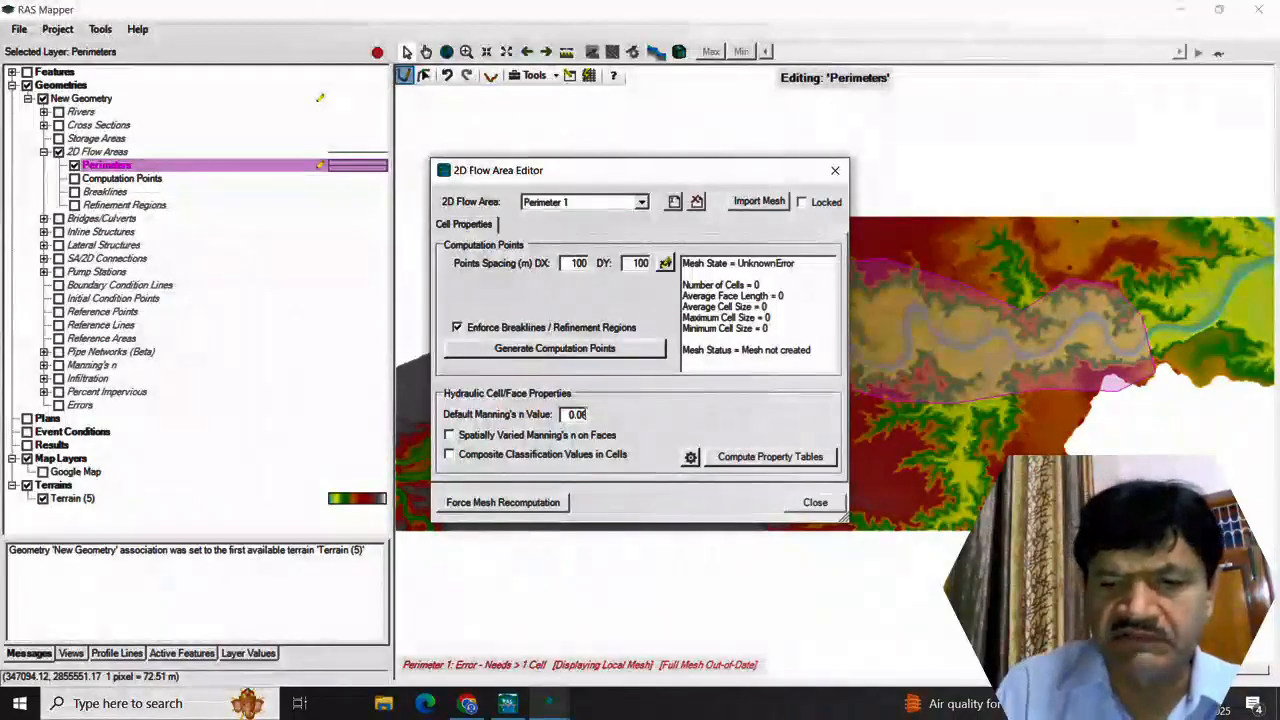
key("BackSpace")
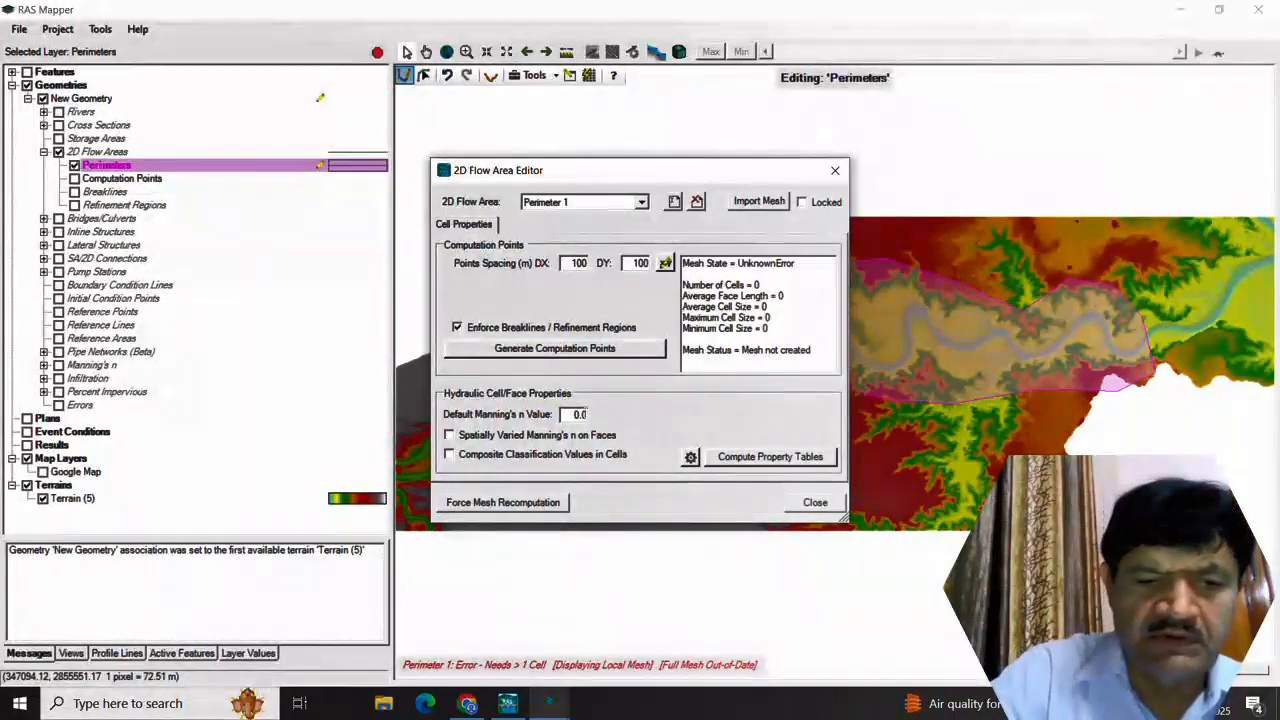
type("25")
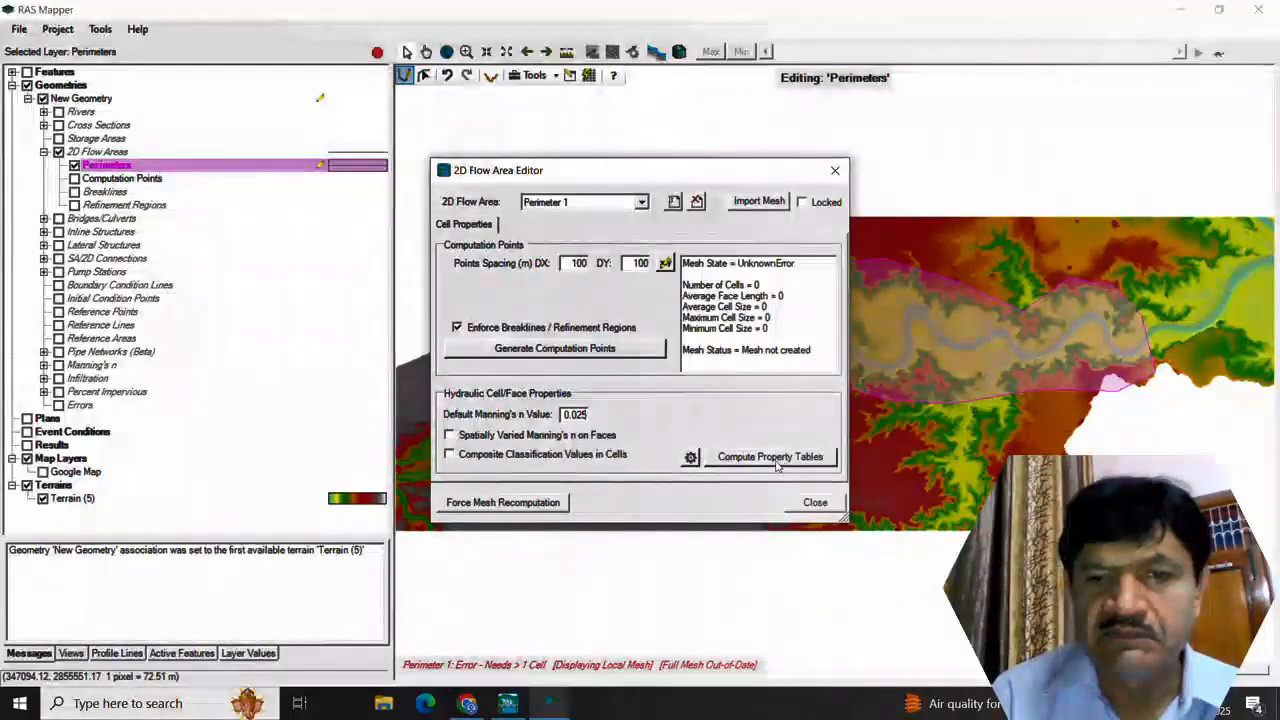
Step: Generate the computation points for Perimeter 1 at 100 m by 100 m spacing and force a mesh recomputation
left_click(621, 350)
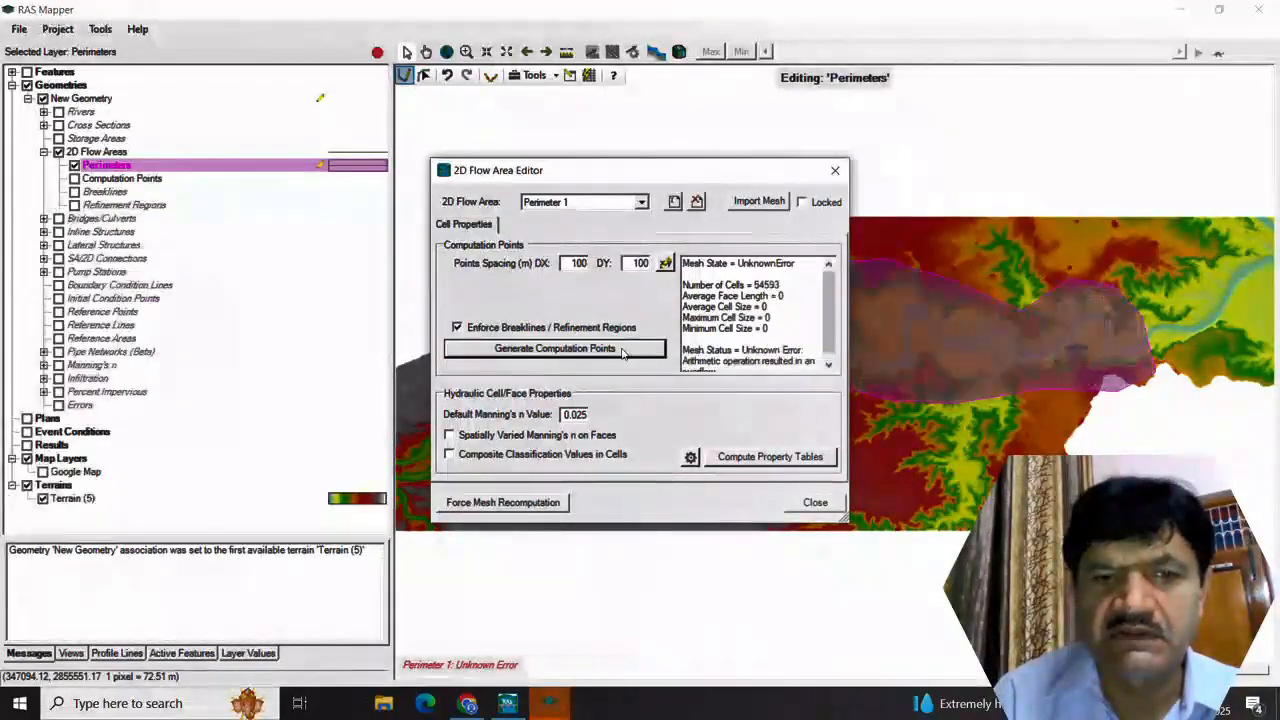
left_click(541, 504)
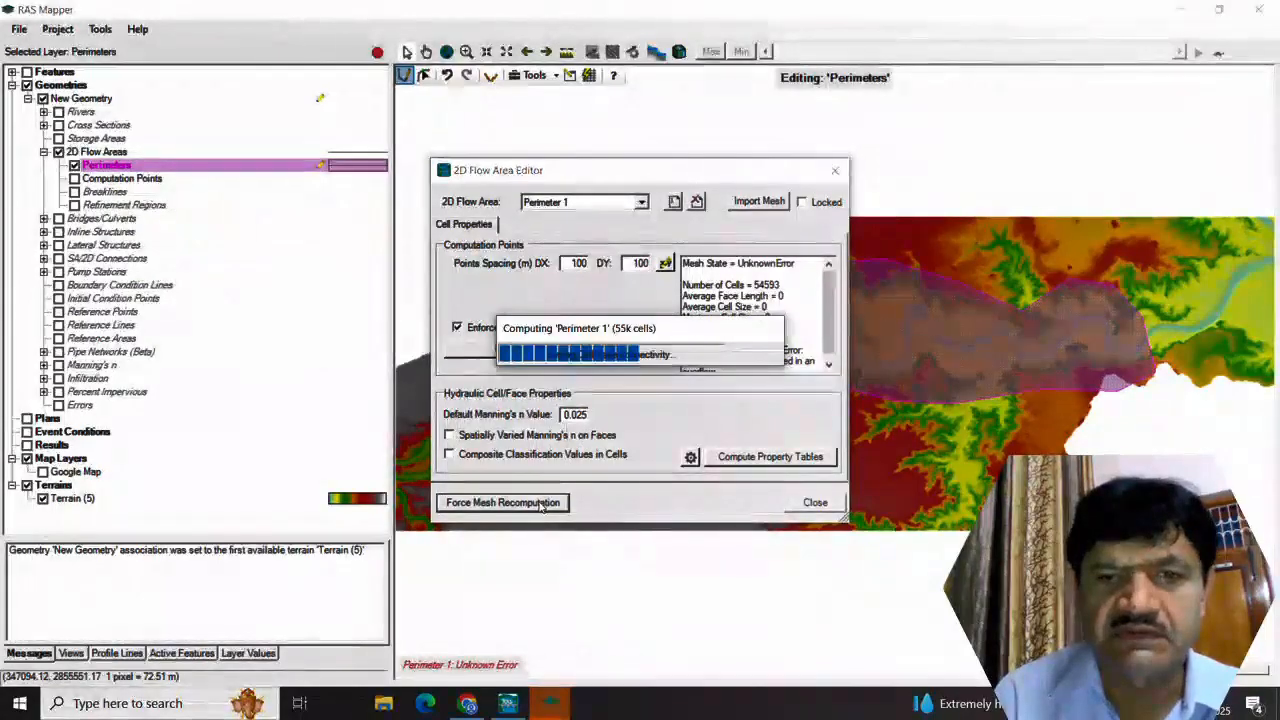
left_click(813, 502)
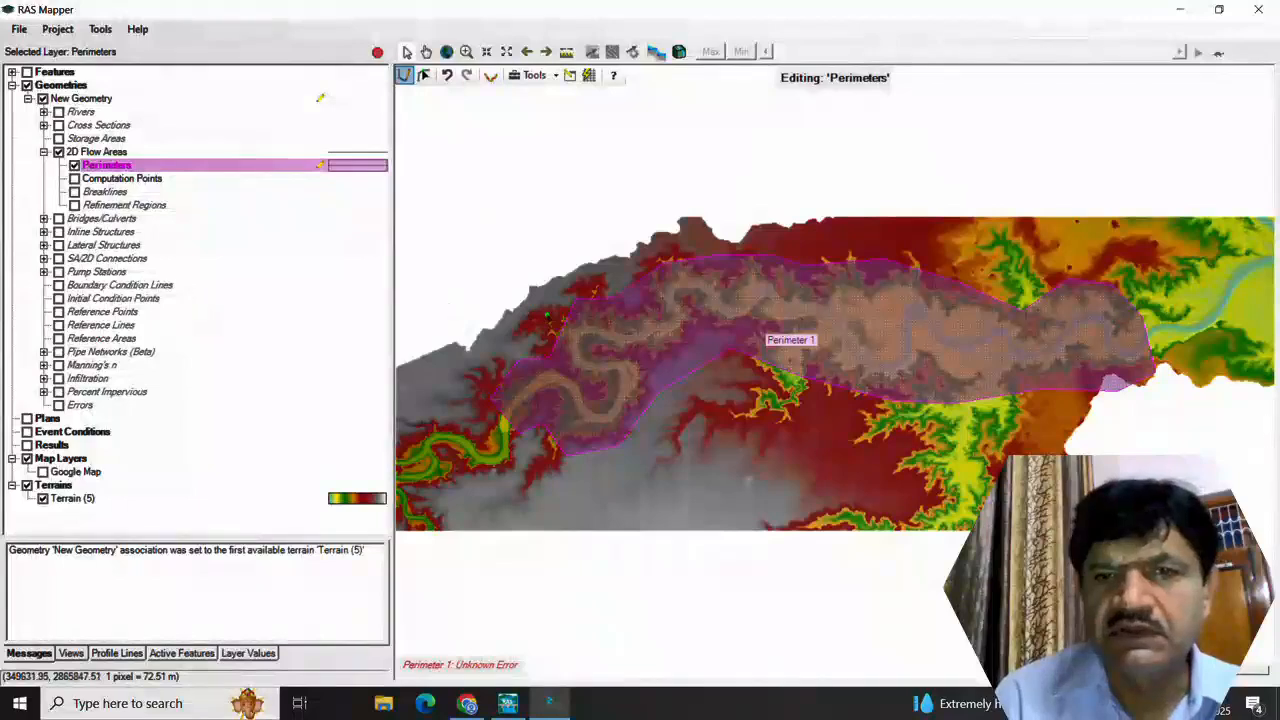
Step: Reshape the southern edge of Perimeter 1, moving its southeastern vertex onto the terrain and adding and shifting vertices near the central ridge
left_click(405, 78)
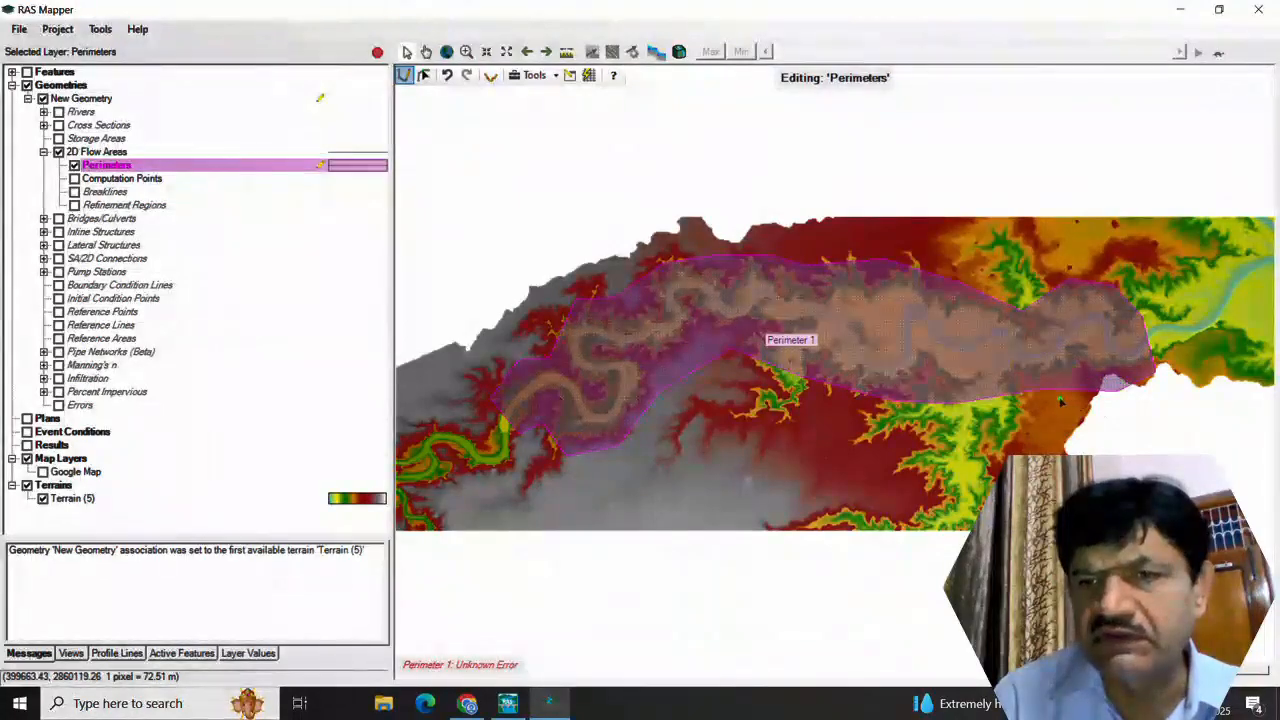
left_click(424, 80)
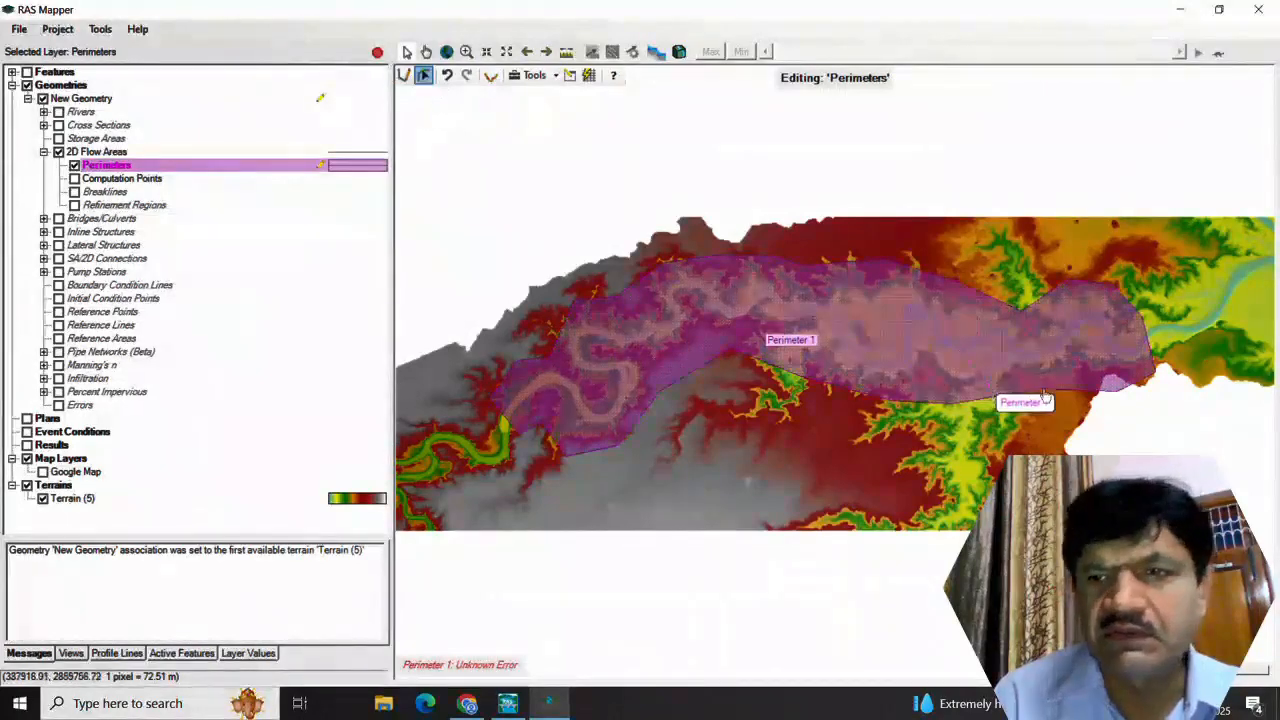
left_click(1118, 398)
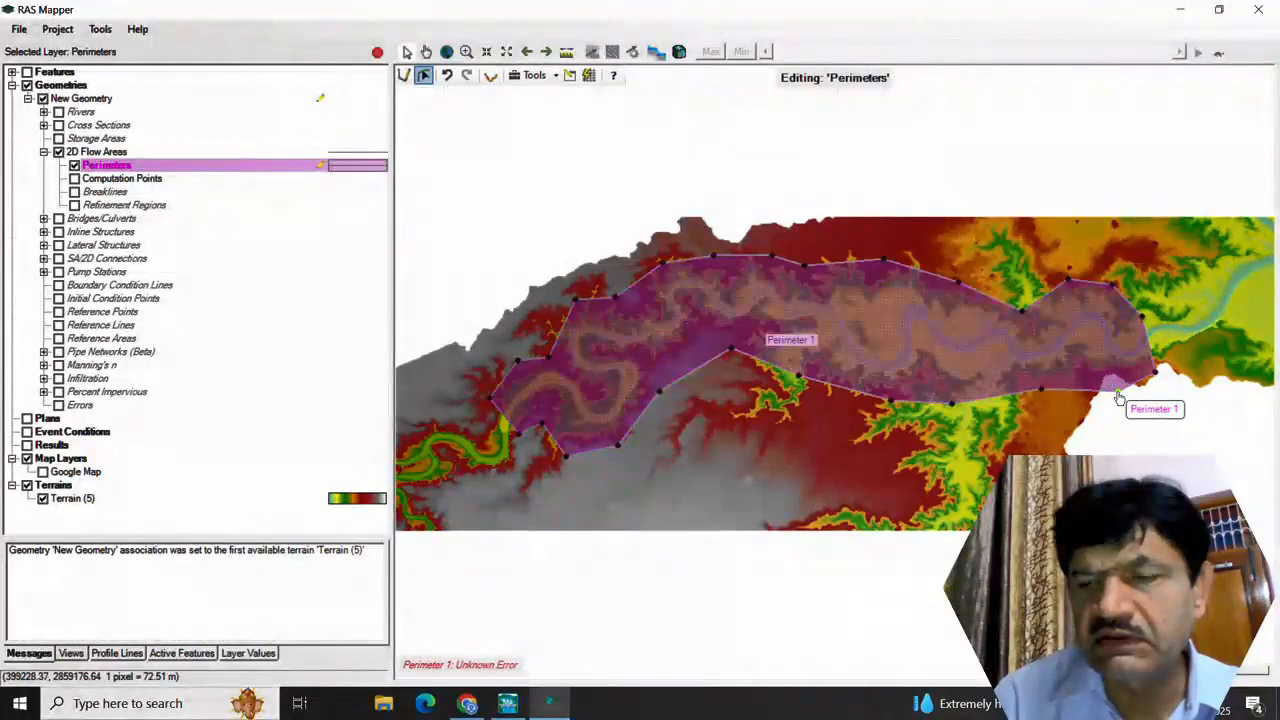
left_click_drag(1118, 385, 1112, 368)
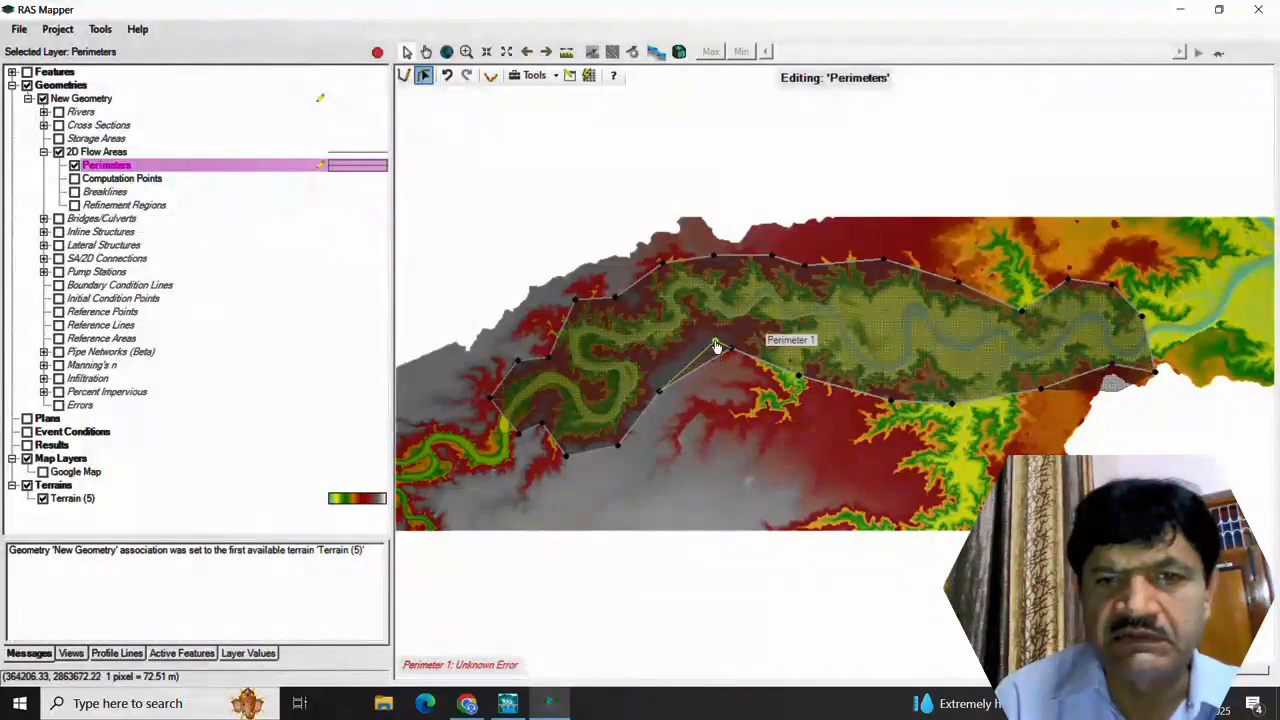
left_click_drag(716, 345, 716, 344)
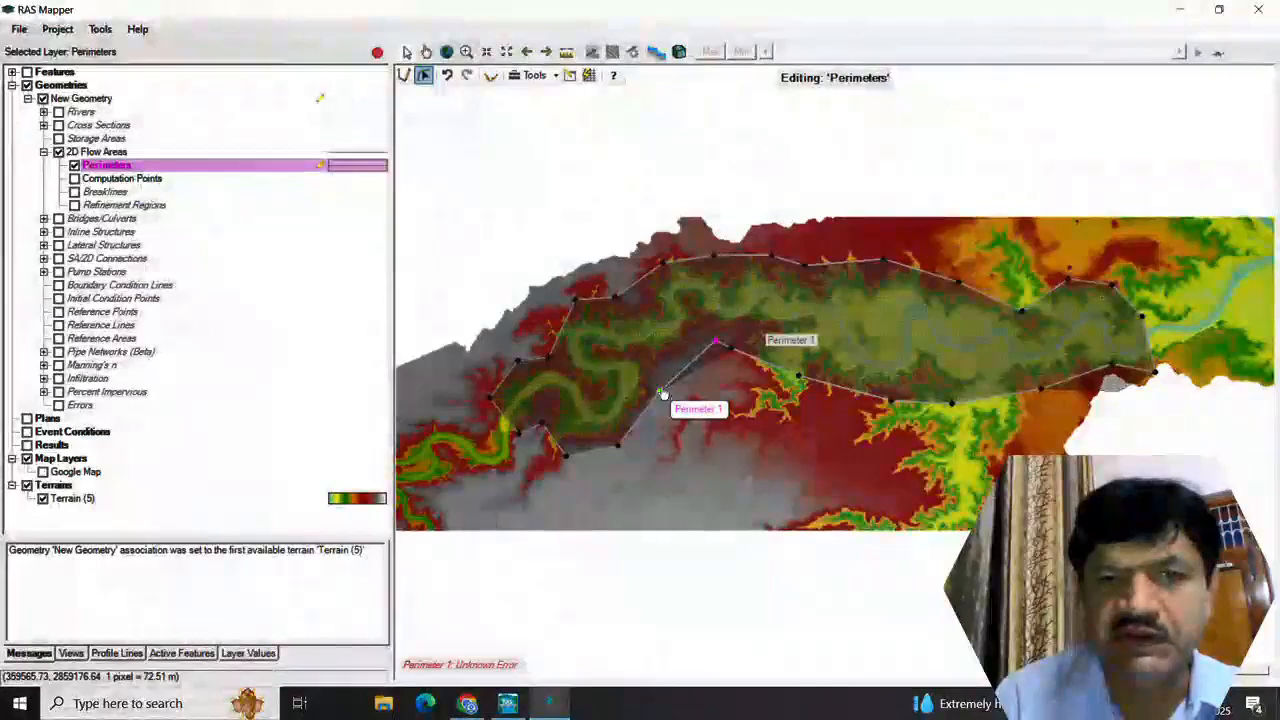
left_click_drag(659, 393, 666, 383)
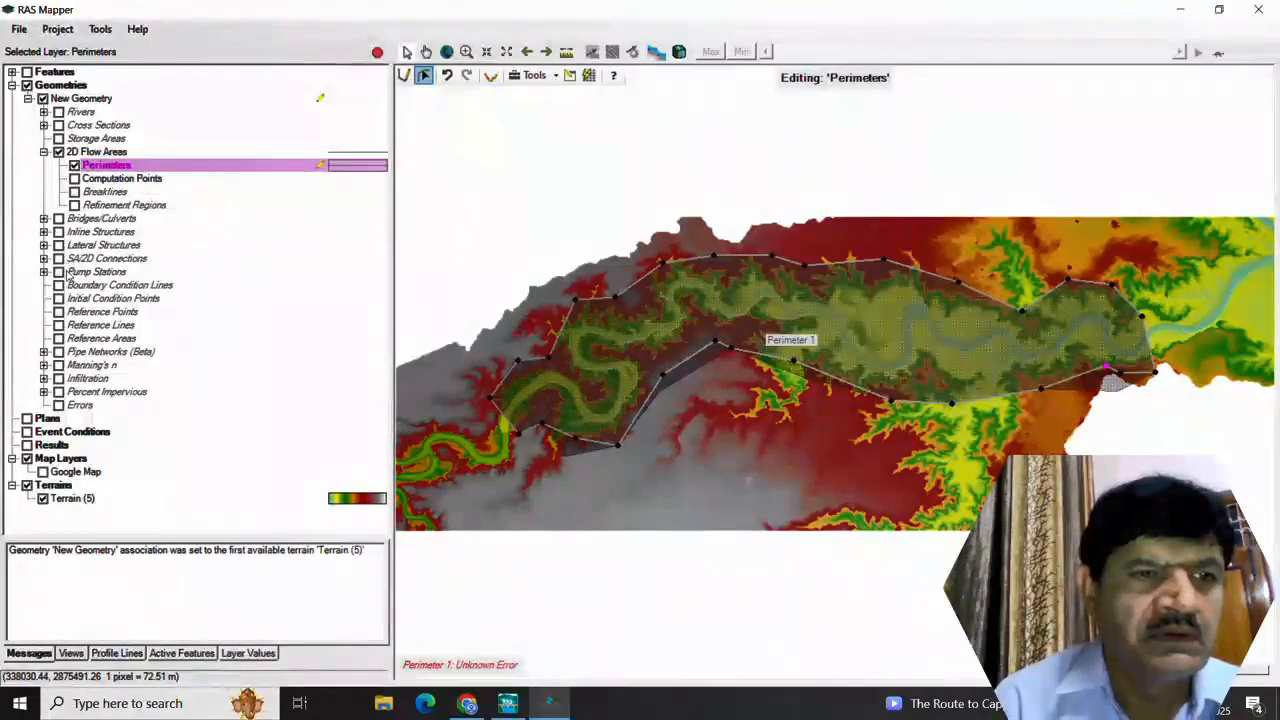
Step: Draw a boundary condition line across the river at the western end of Perimeter 1 and name it BC Line Upstream
left_click(143, 288)
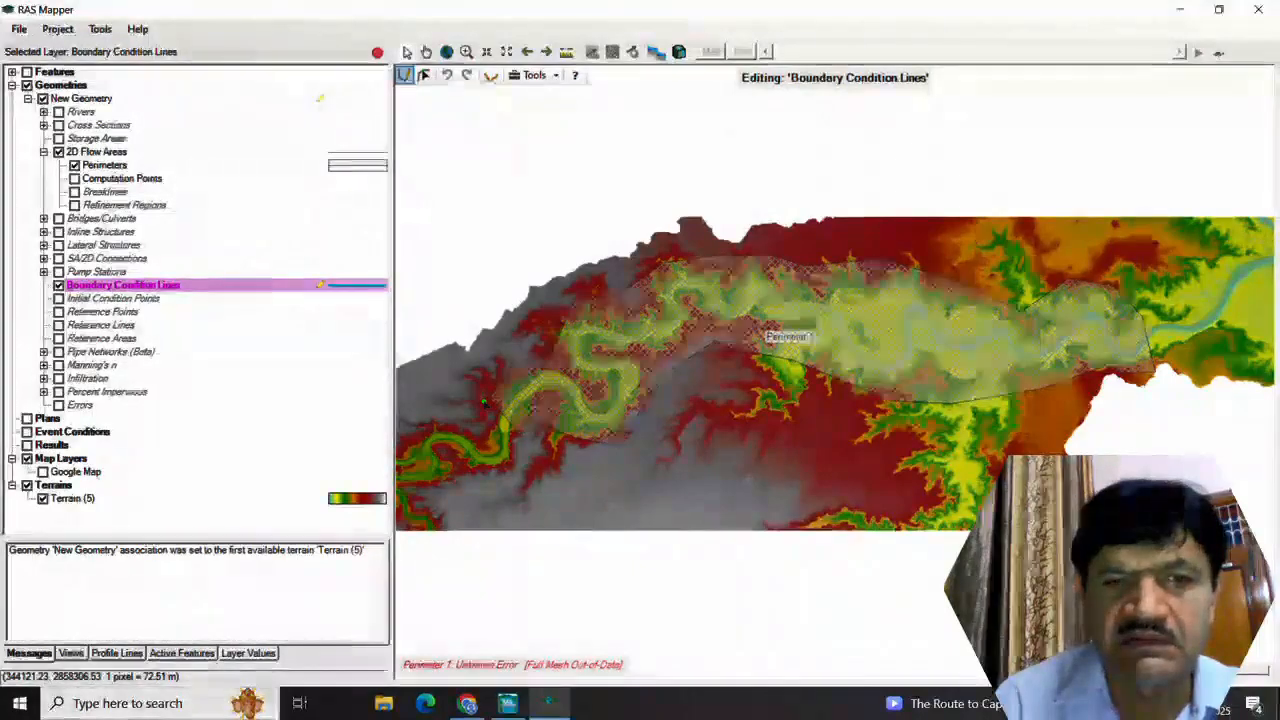
left_click(484, 403)
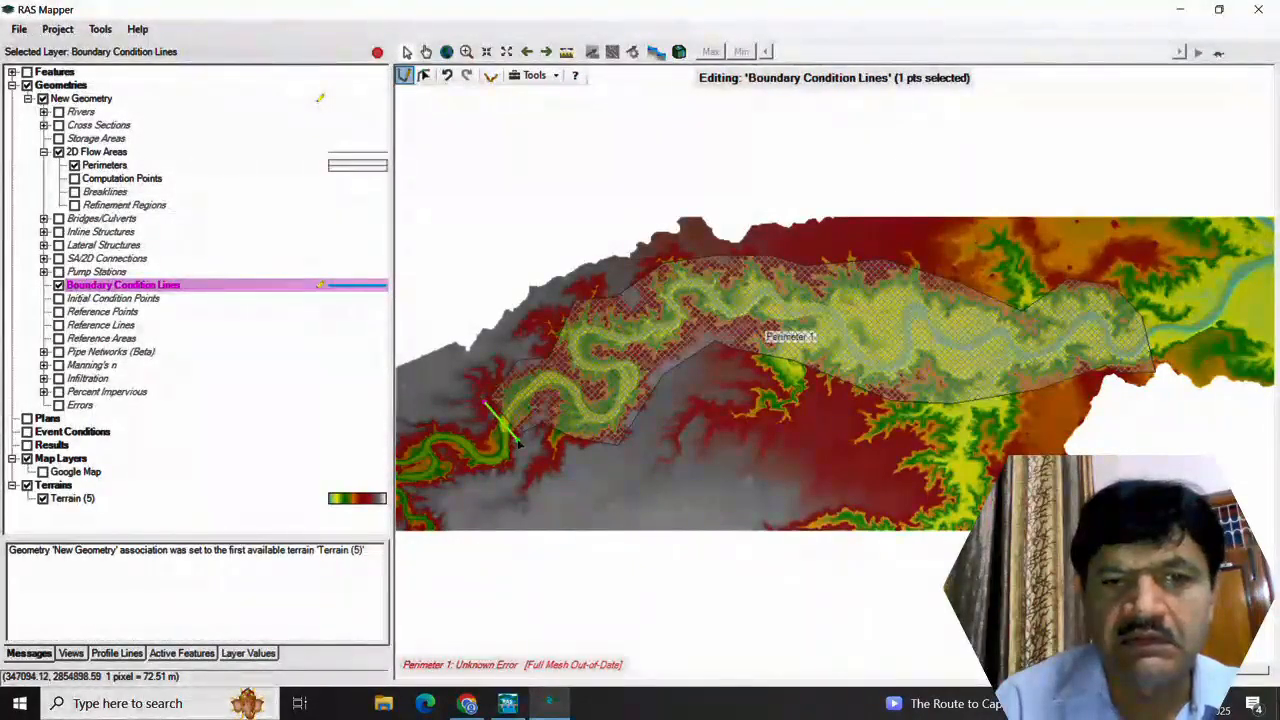
double_click(518, 440)
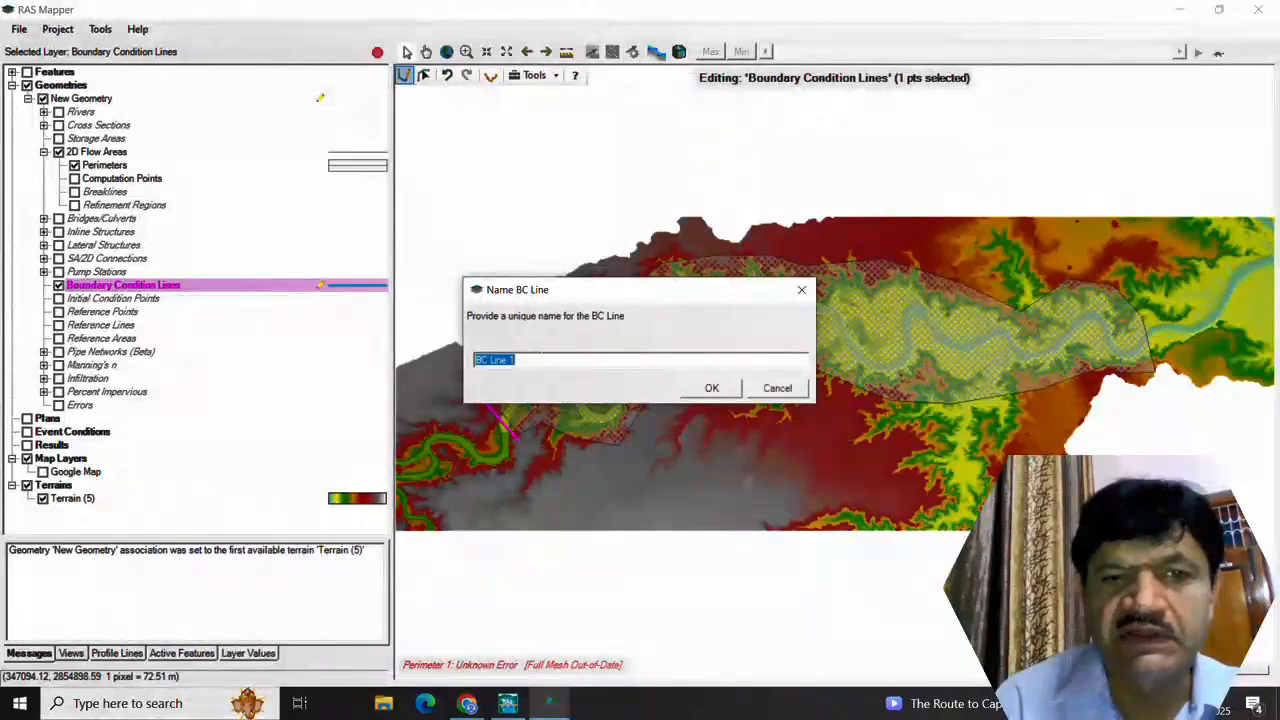
left_click(542, 358)
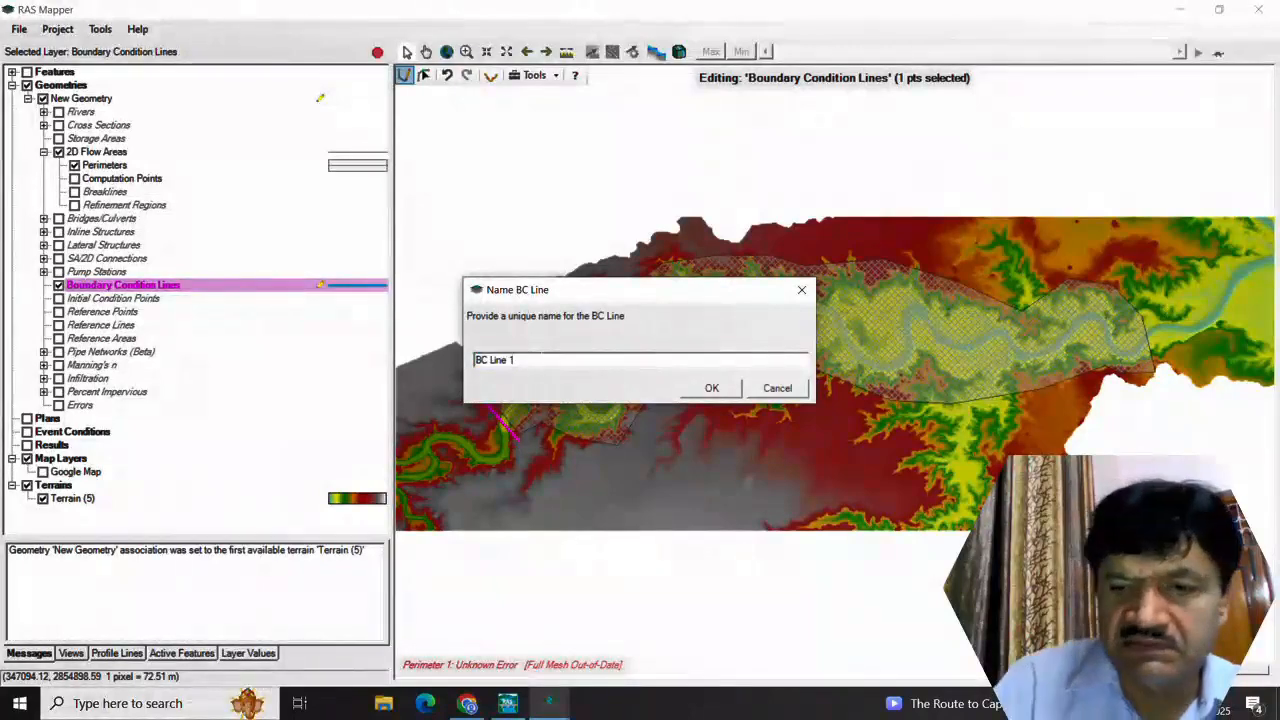
key("BackSpace")
type("U")
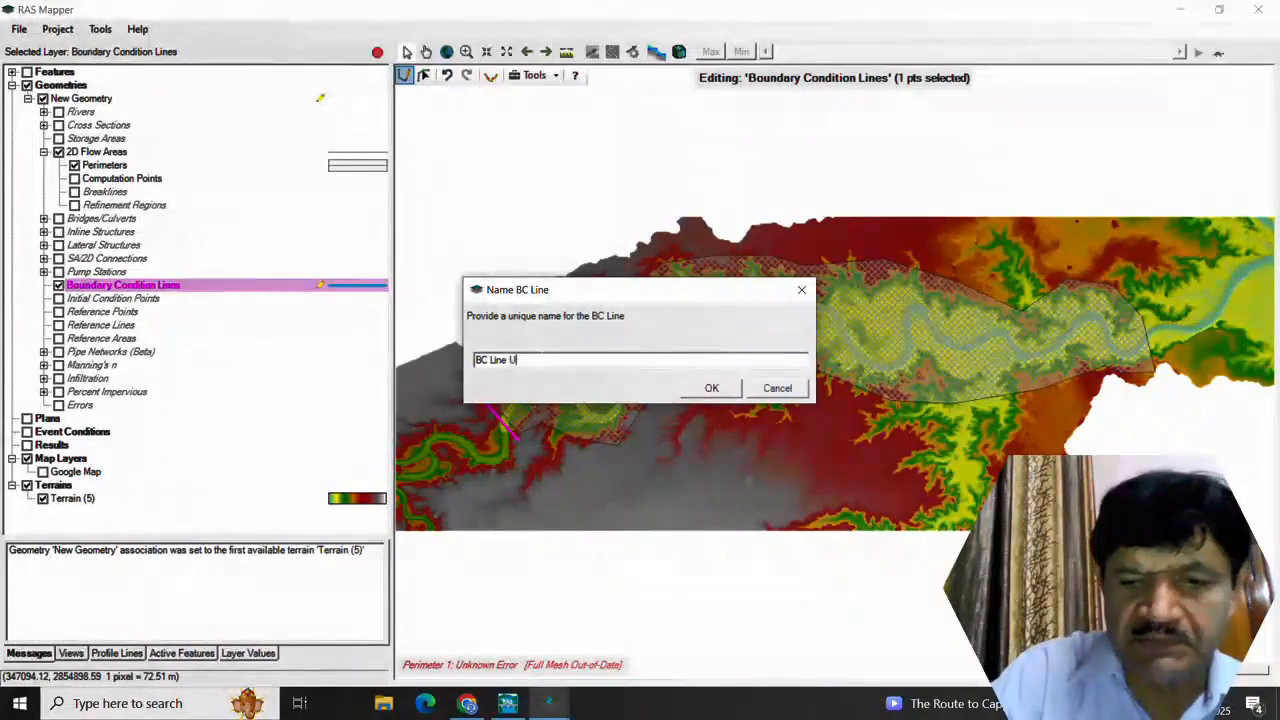
type("pstream")
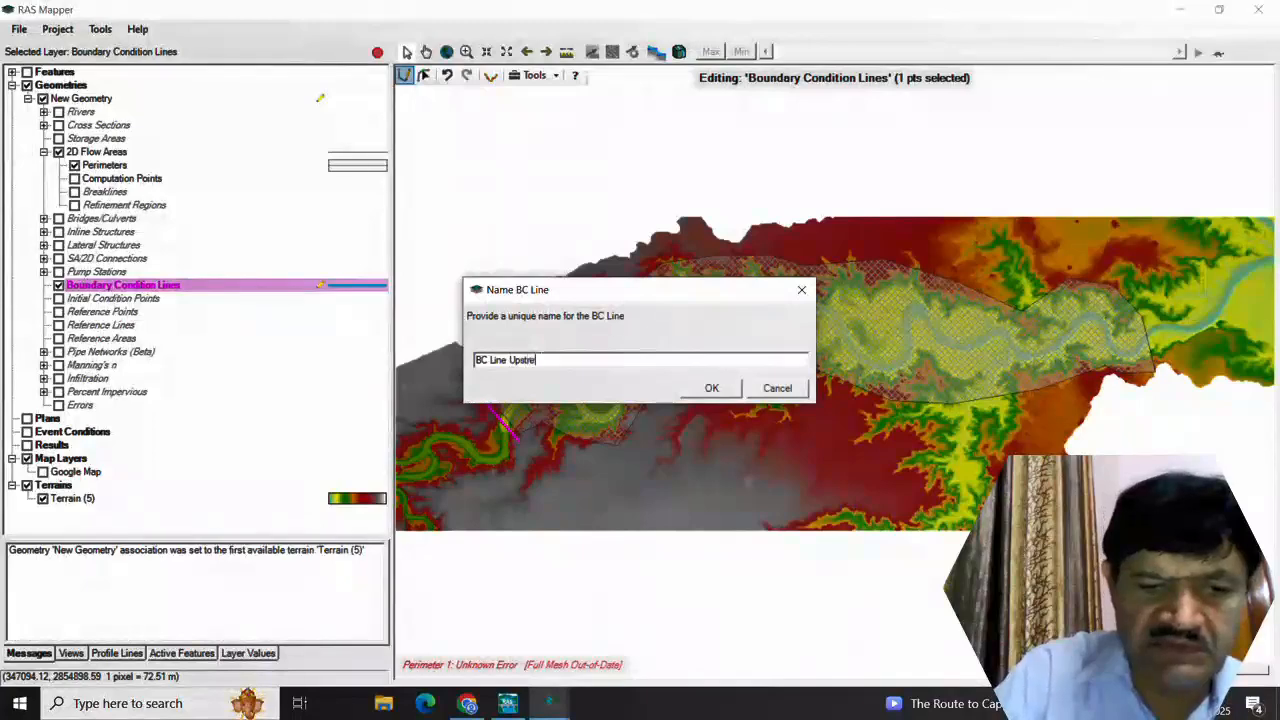
left_click(716, 388)
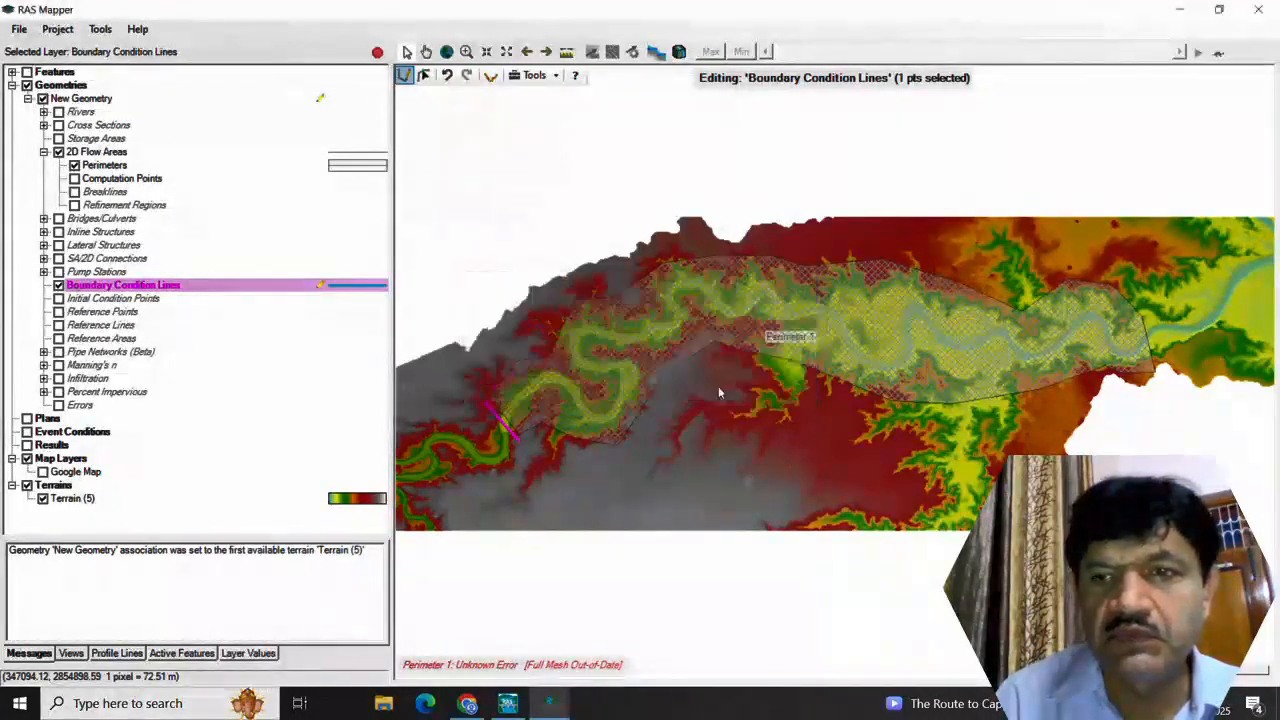
Step: Draw a boundary condition line across the river at the eastern end of Perimeter 1 and name it BC Line downstream
left_click(1149, 314)
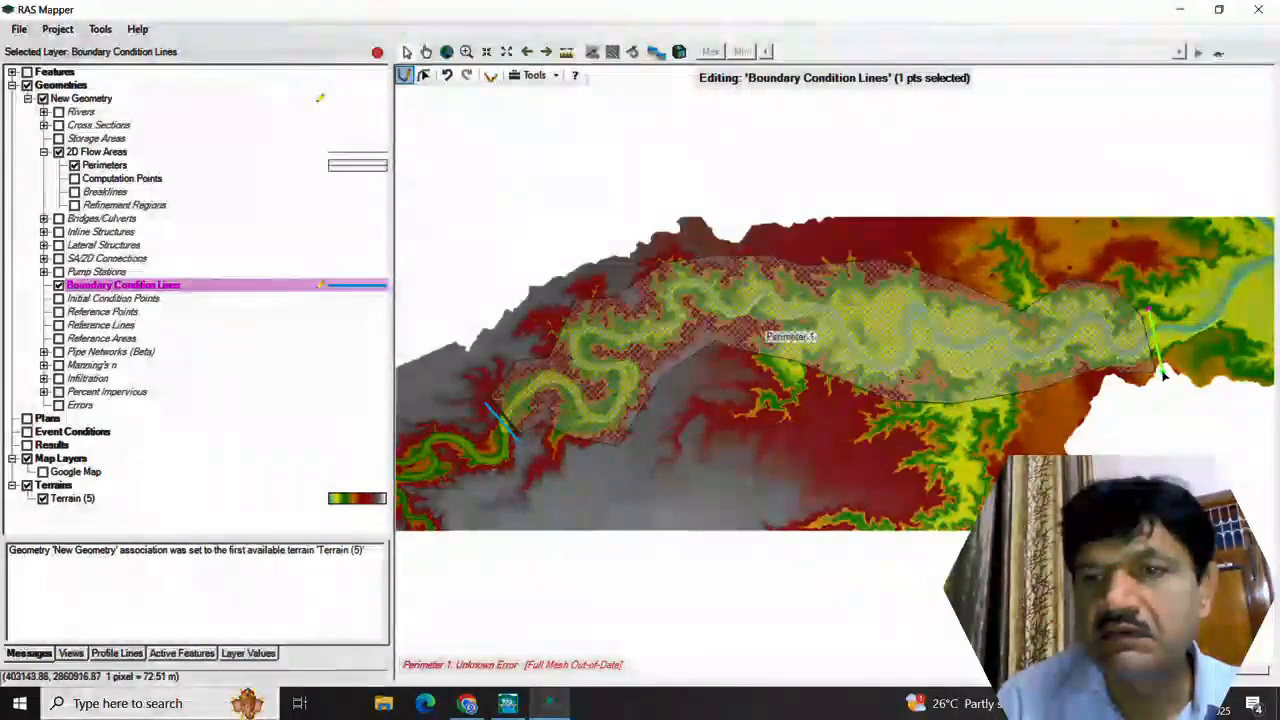
double_click(1161, 370)
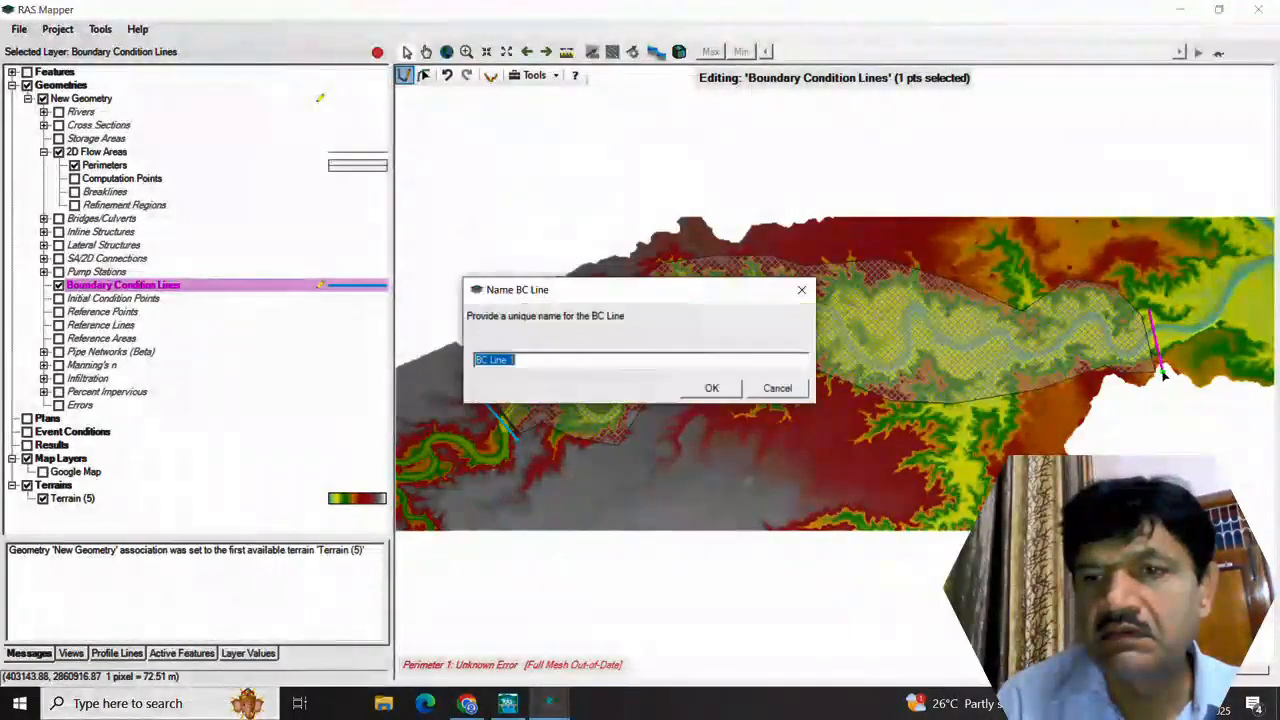
left_click(515, 360)
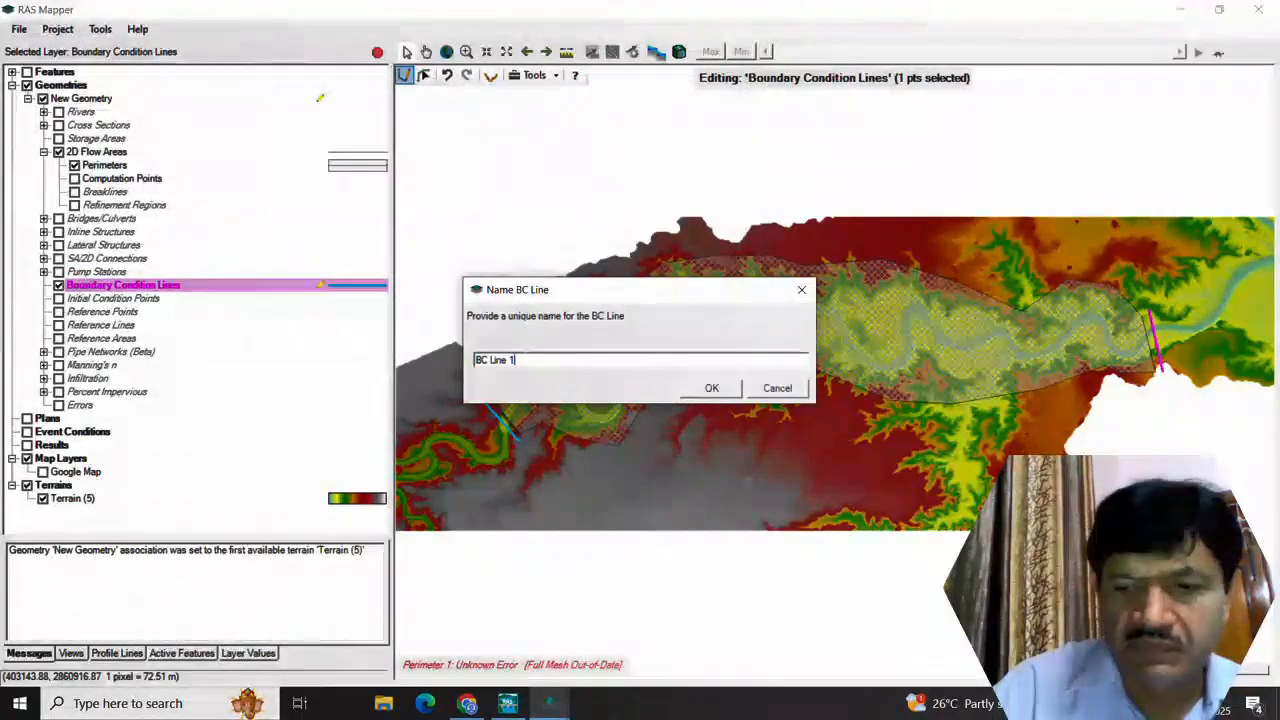
key("BackSpace")
type("do")
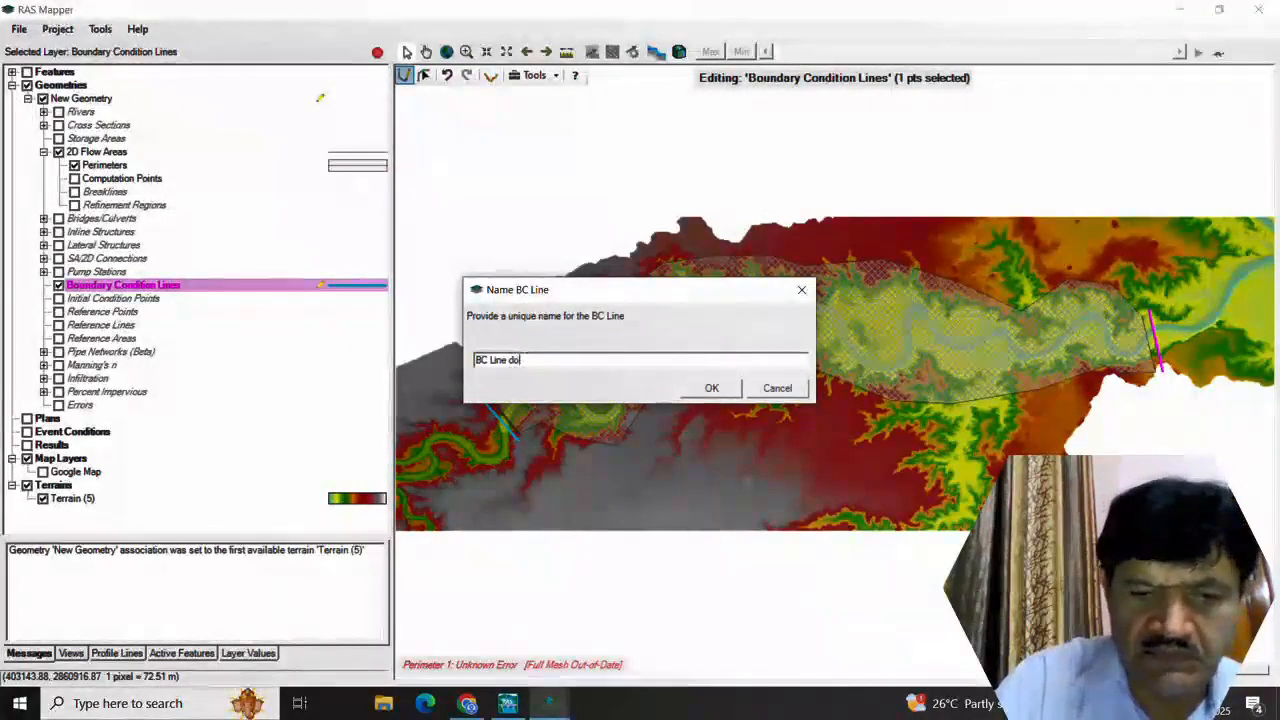
type("wnstre")
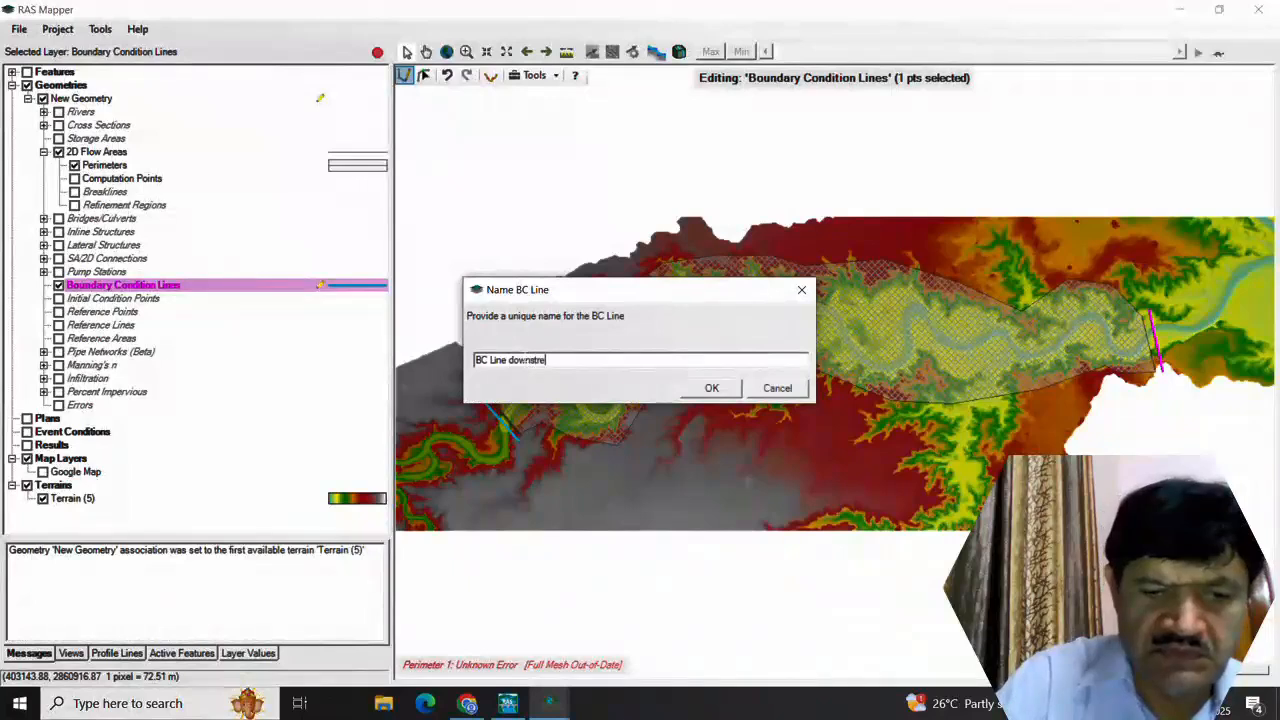
type("am")
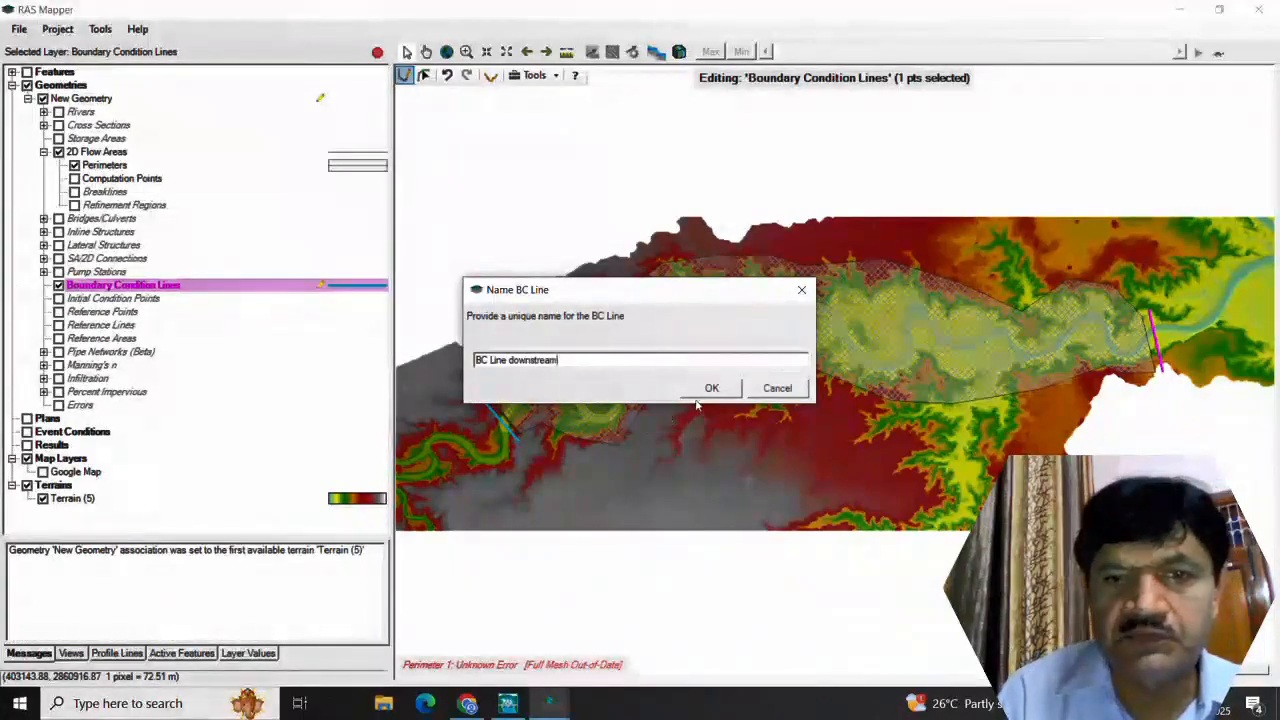
left_click(713, 389)
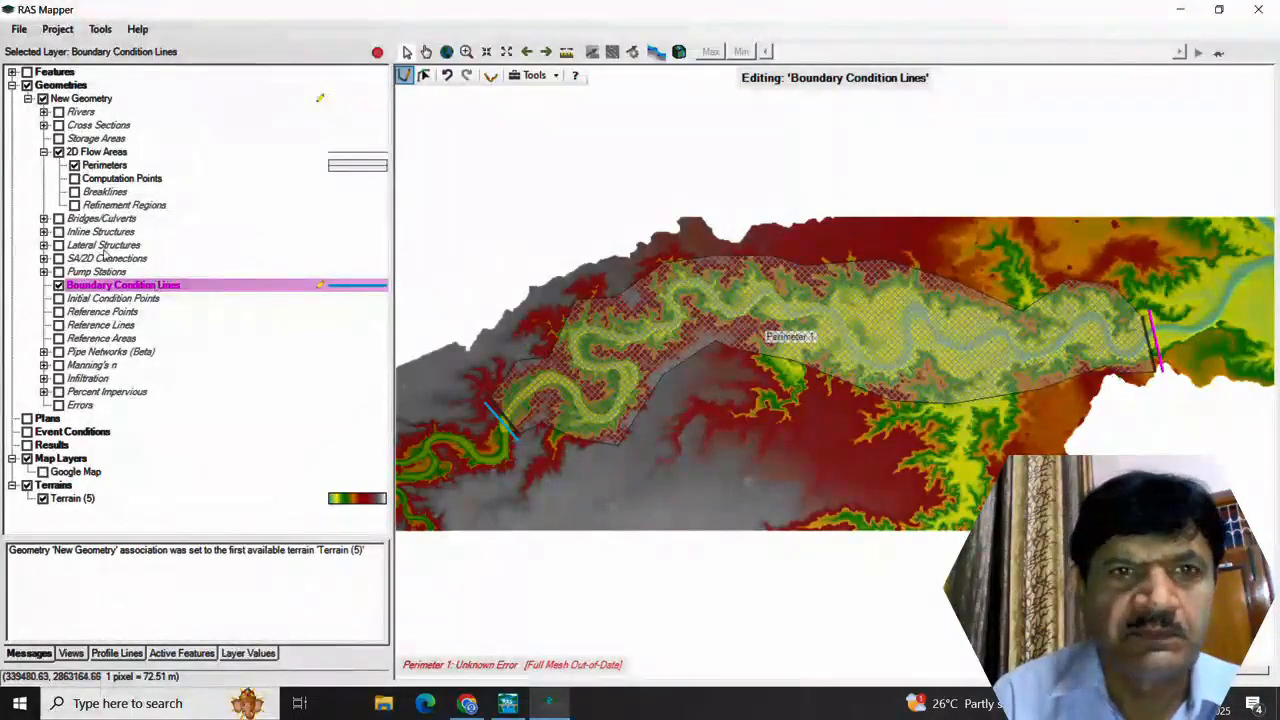
Step: Stop editing New Geometry with its edits saved, save the RAS Mapper project and close RAS Mapper
left_click(377, 53)
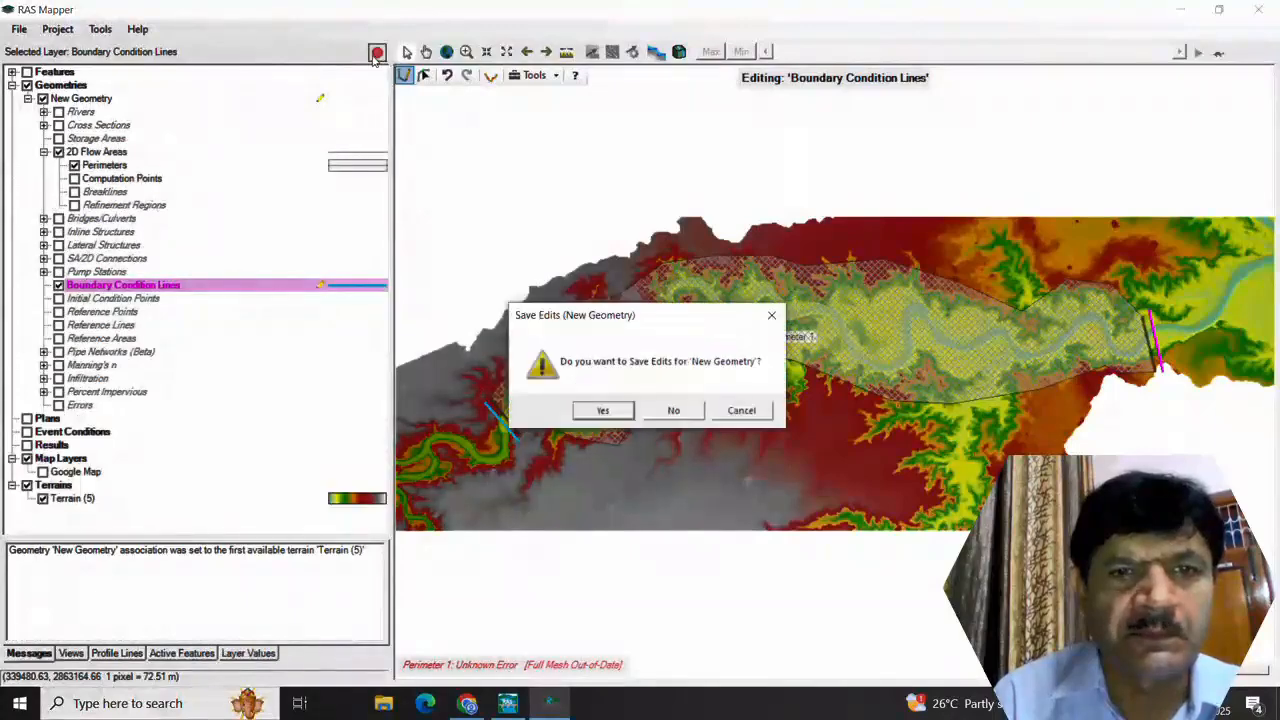
left_click(603, 411)
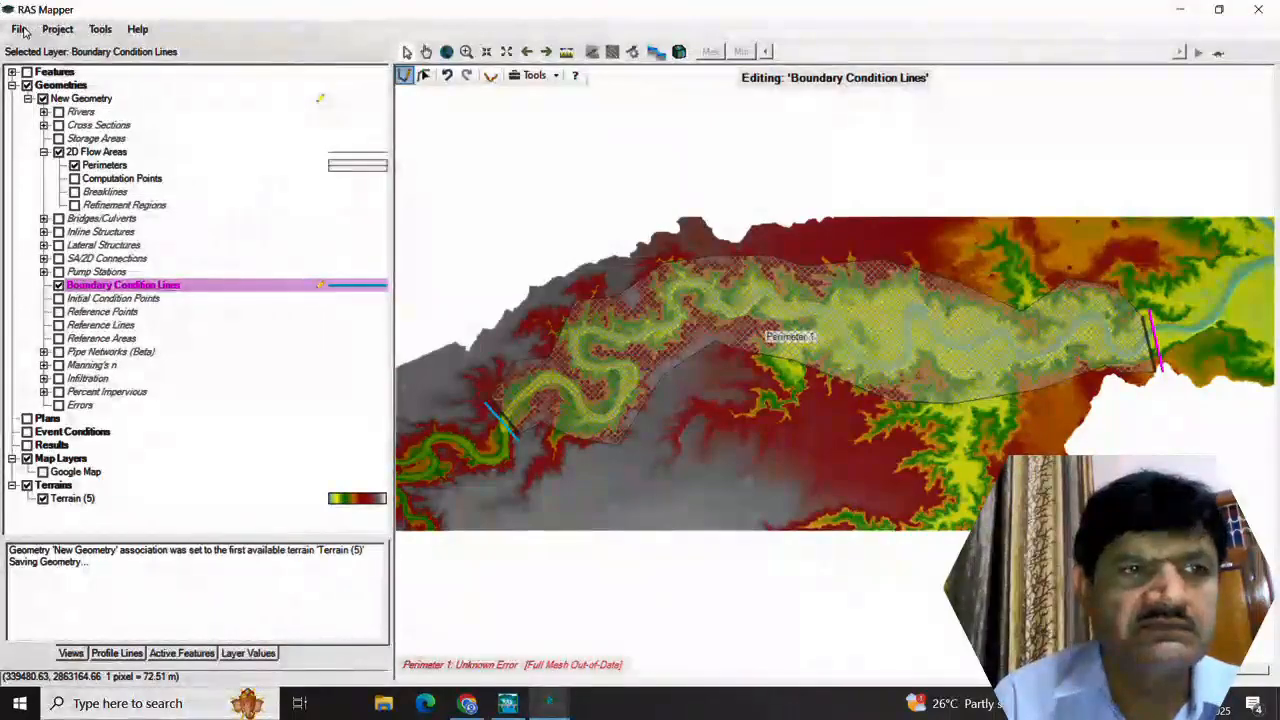
left_click(320, 97)
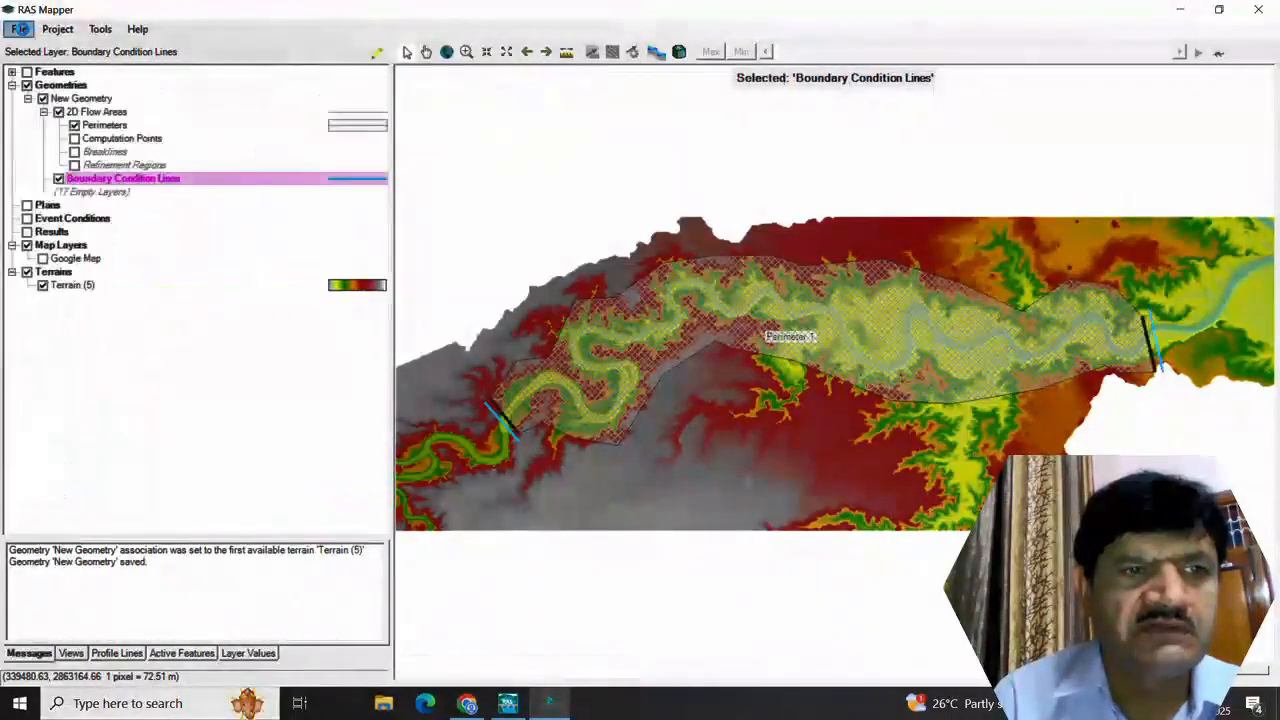
left_click(20, 30)
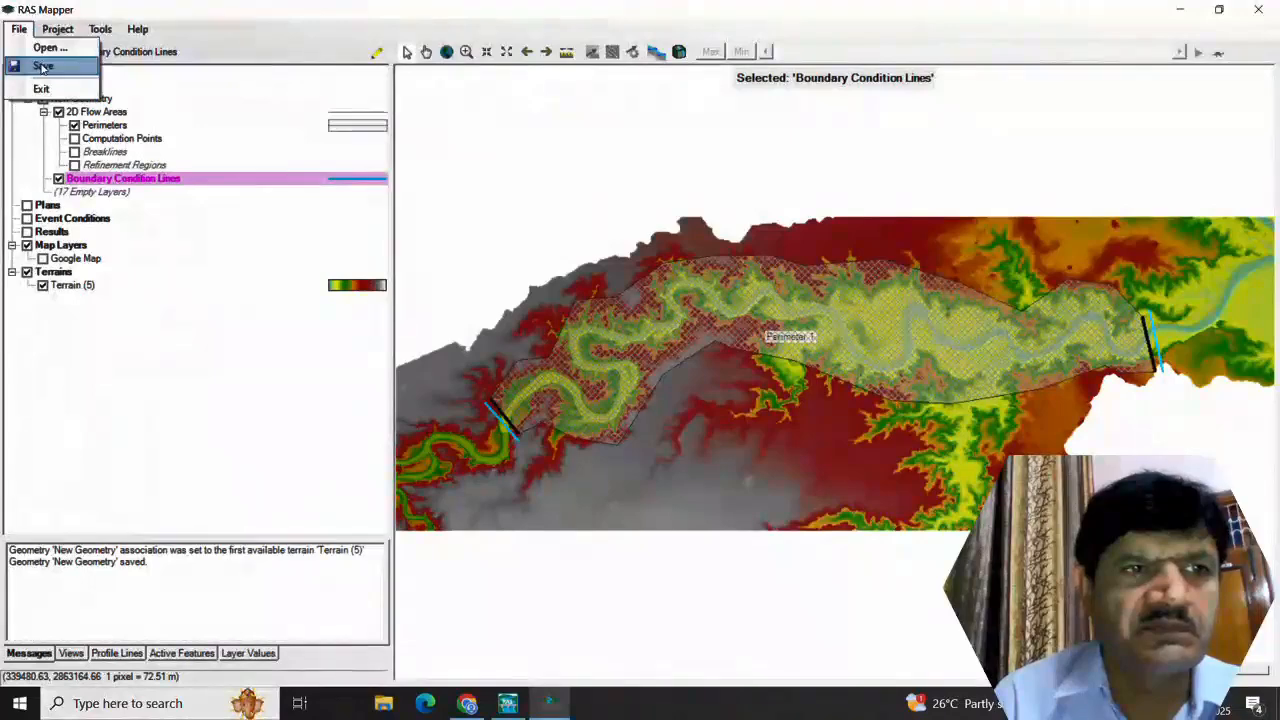
left_click(42, 66)
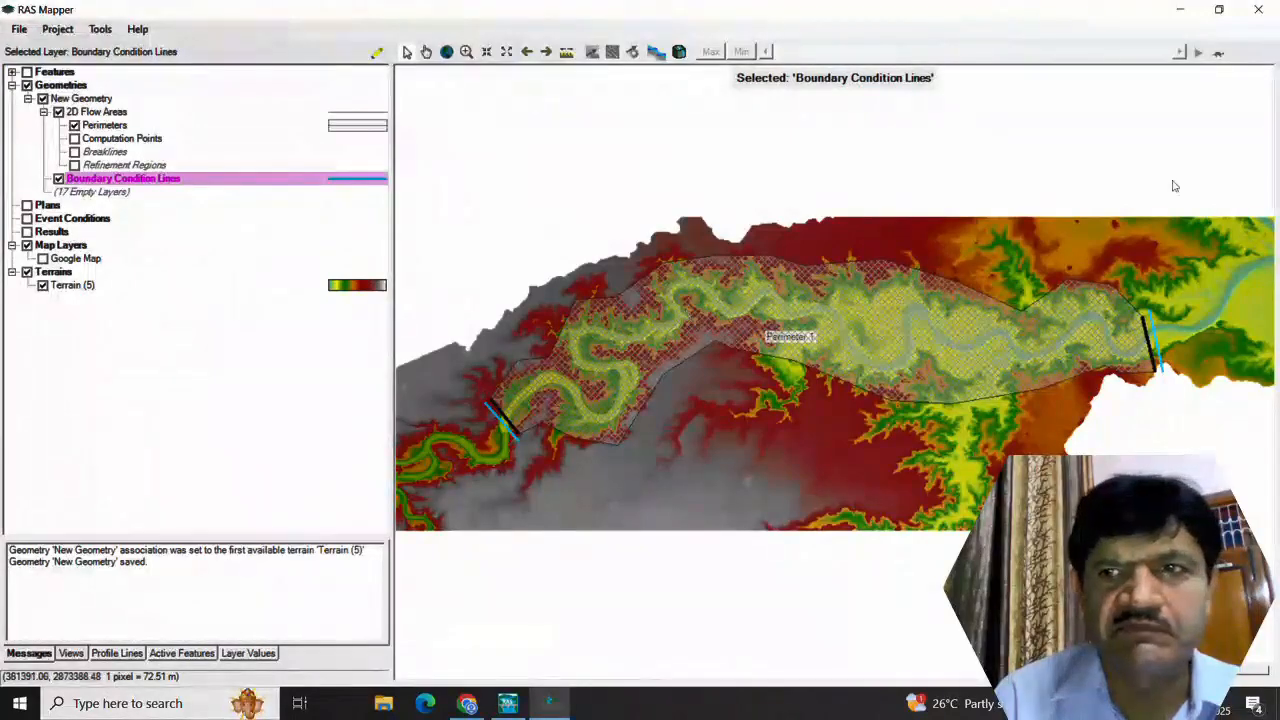
left_click(1257, 10)
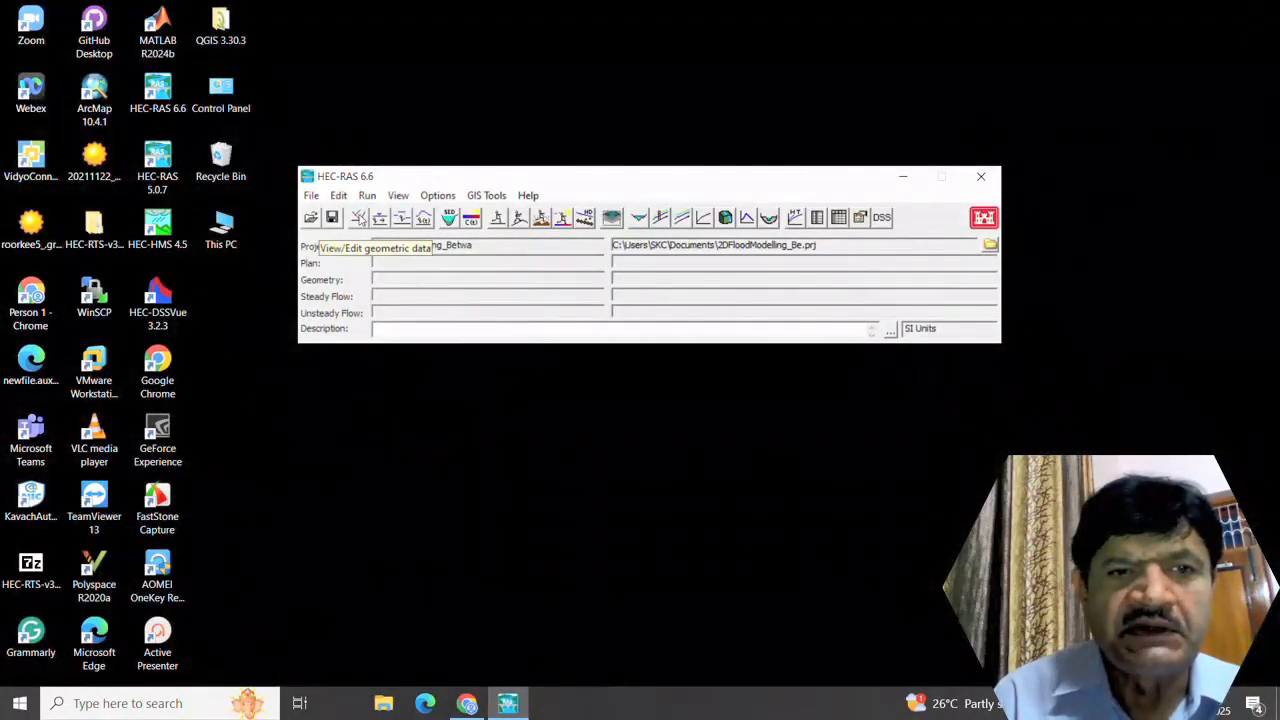
Step: Open the New Geometry file in the maximized geometric data editor
left_click(358, 217)
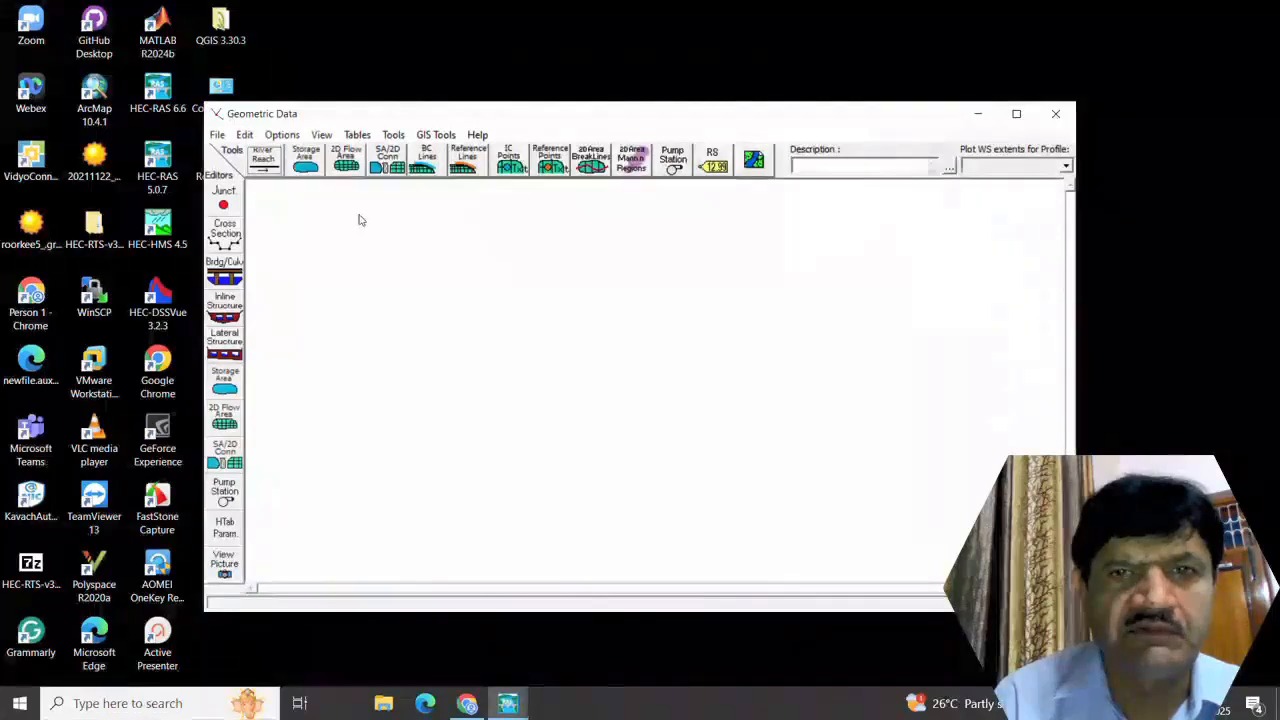
left_click(1016, 113)
left_click(13, 27)
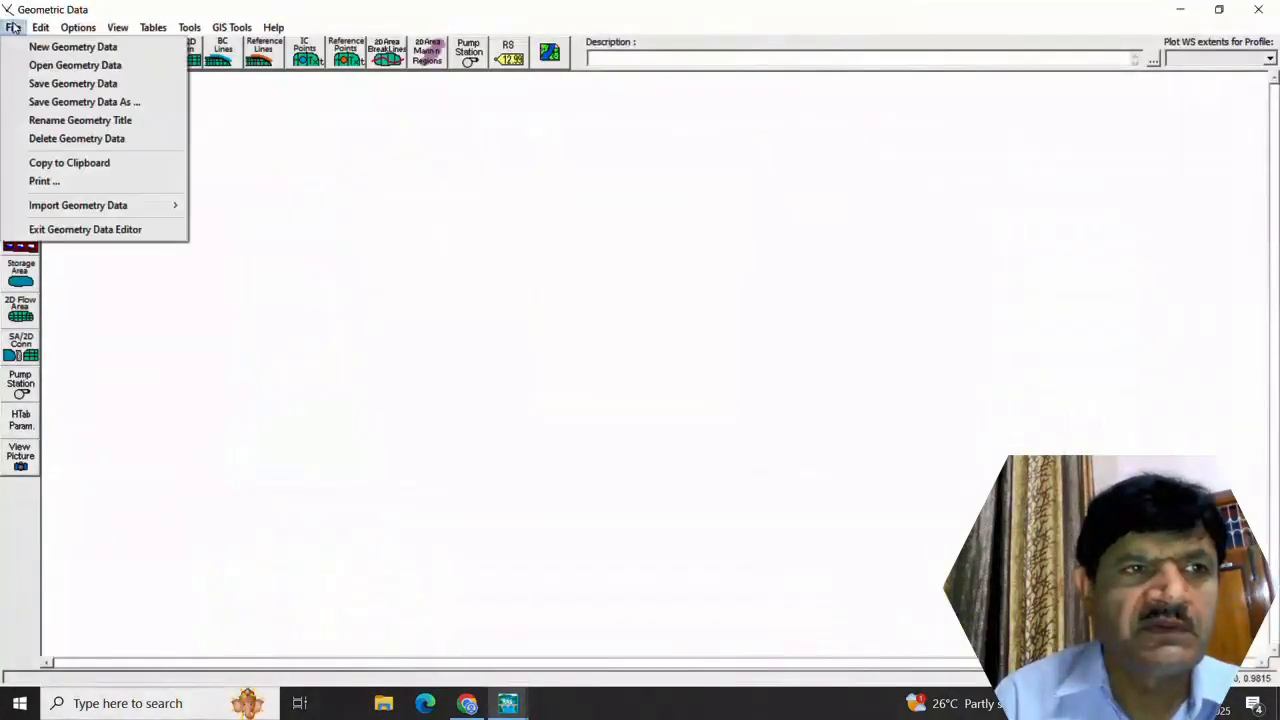
left_click(54, 68)
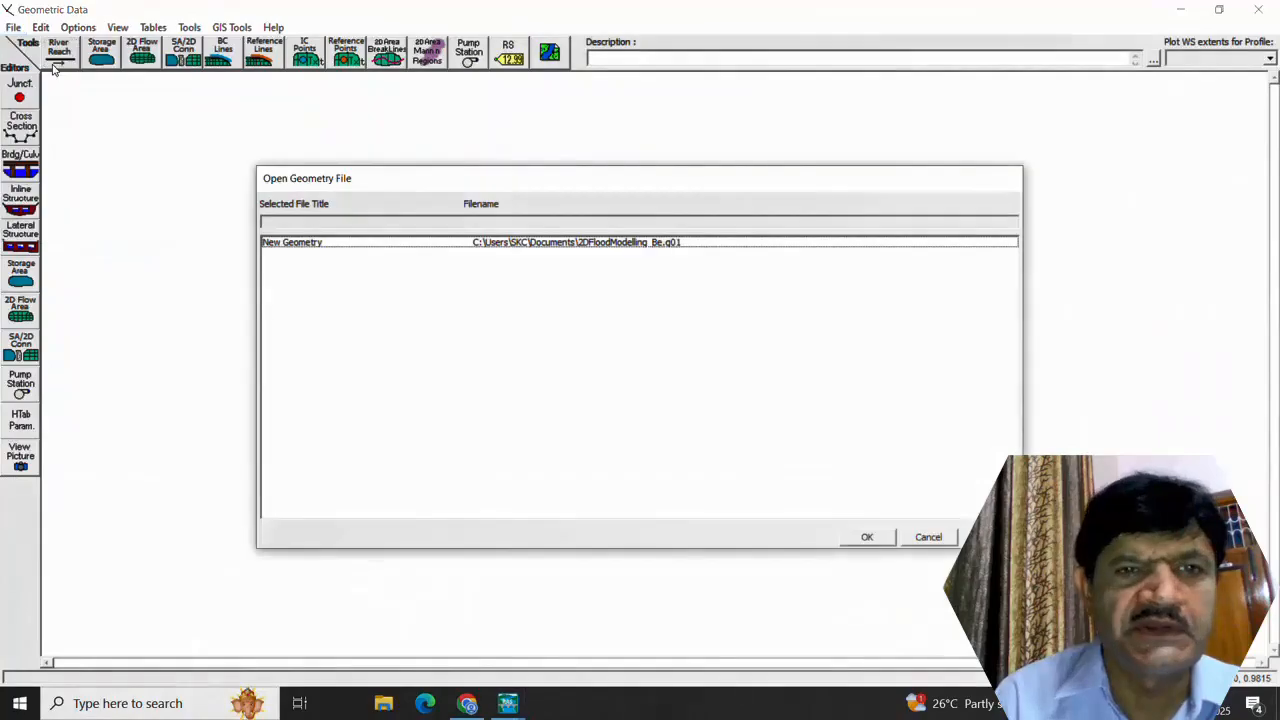
left_click(295, 244)
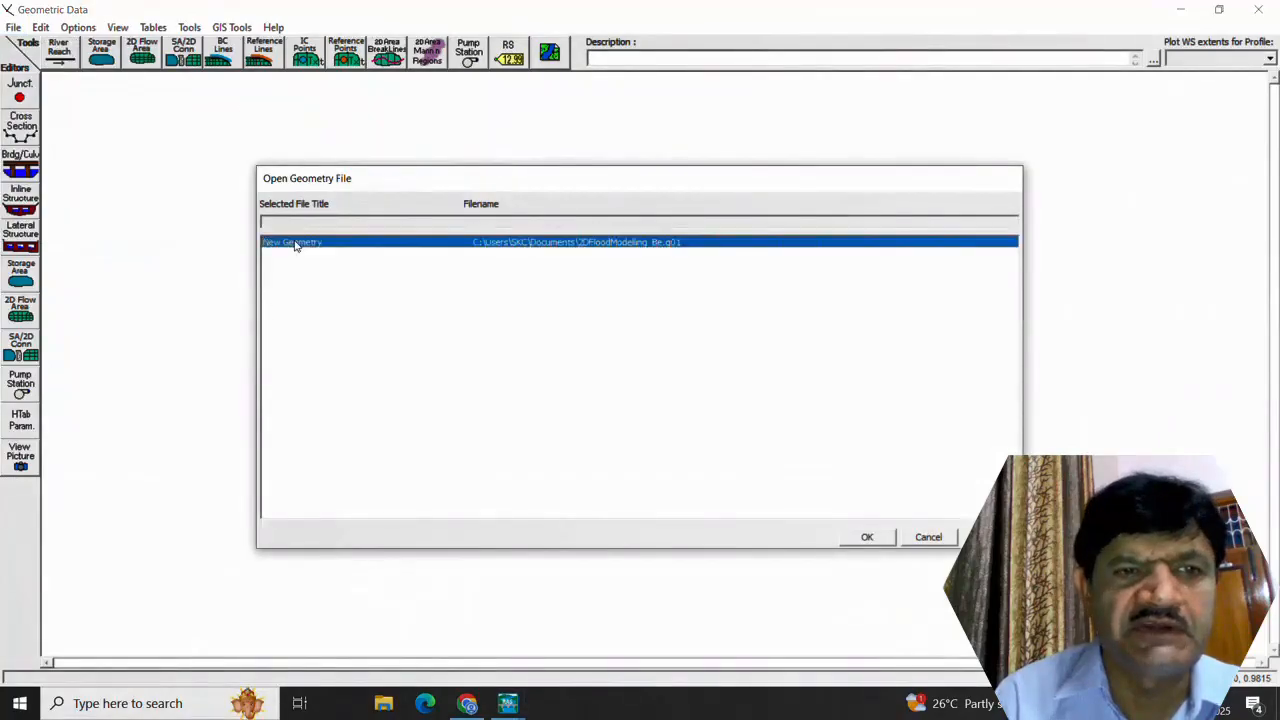
left_click(868, 537)
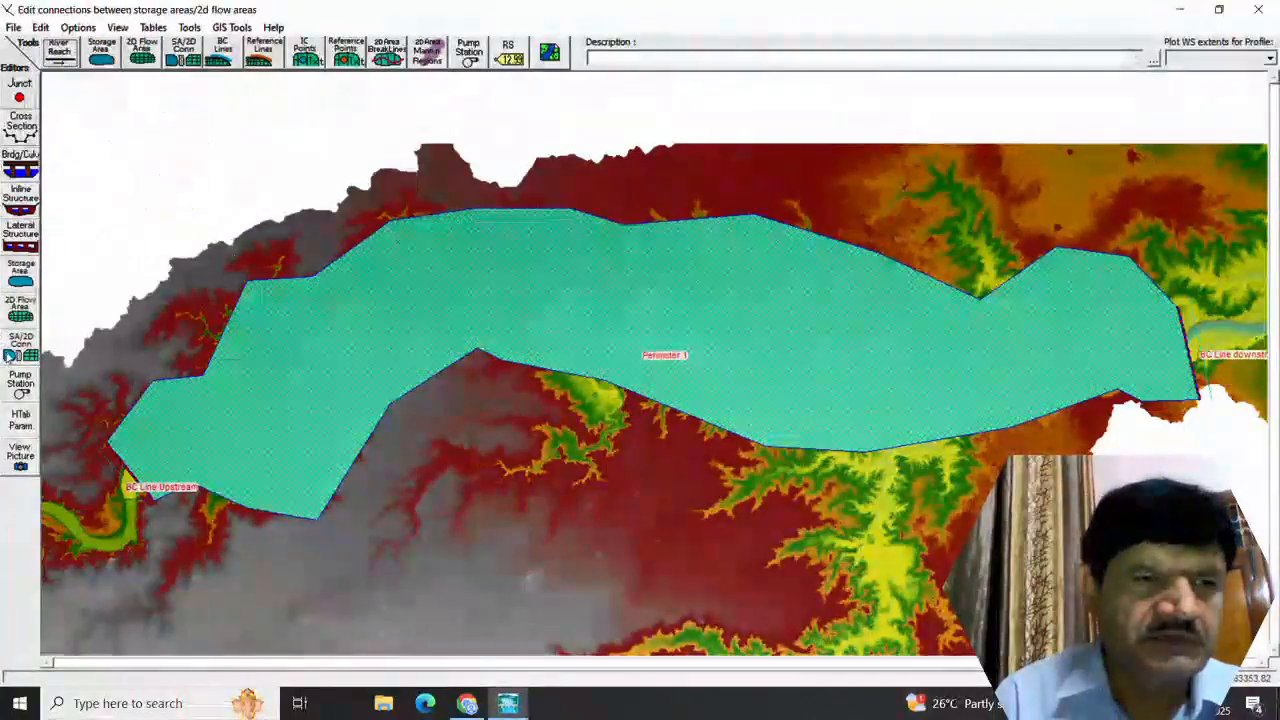
left_click(17, 355)
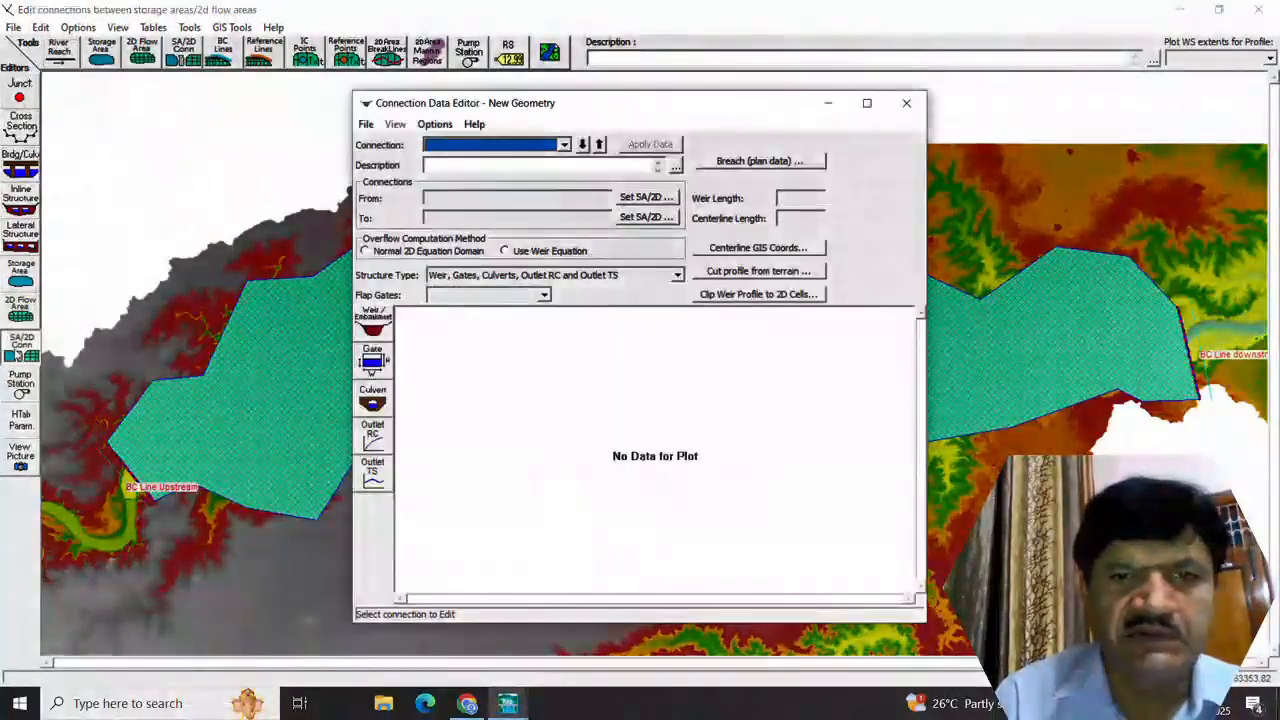
left_click(906, 103)
left_click(33, 385)
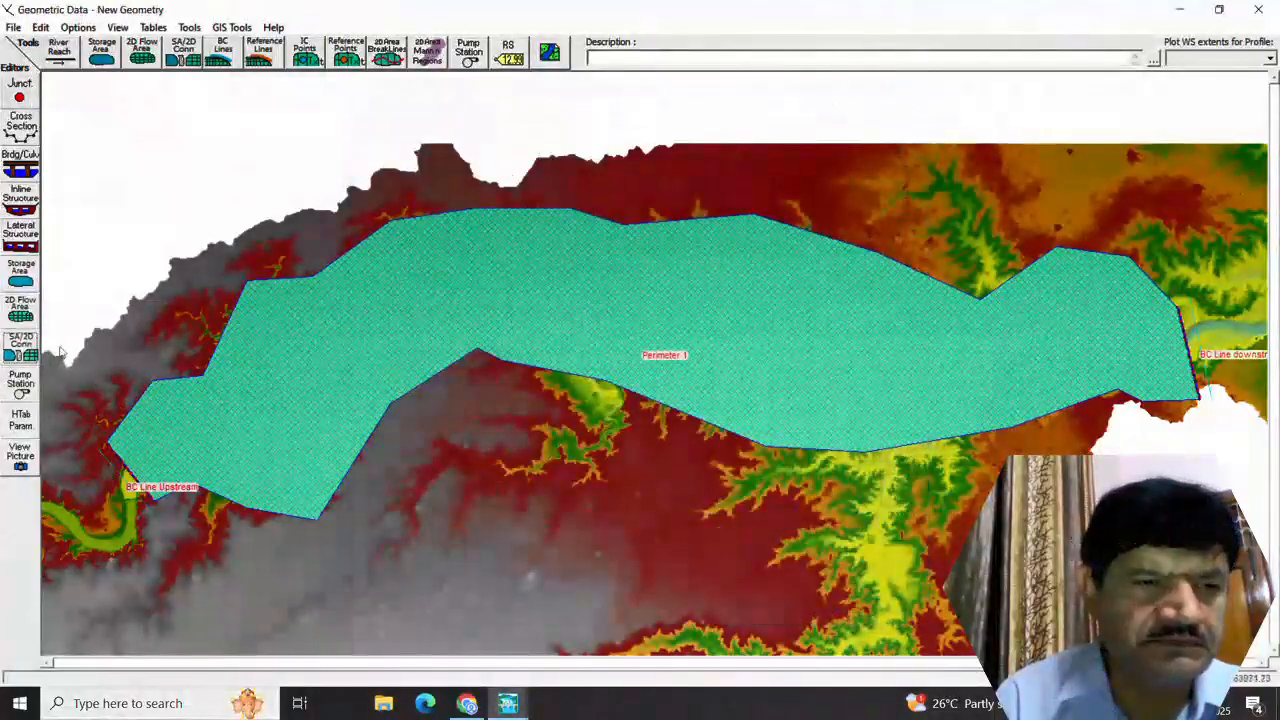
Step: Regenerate Perimeter 1's computation points at 90 m by 90 m spacing, replacing all existing points, and force a mesh recomputation
left_click(20, 308)
left_click(547, 314)
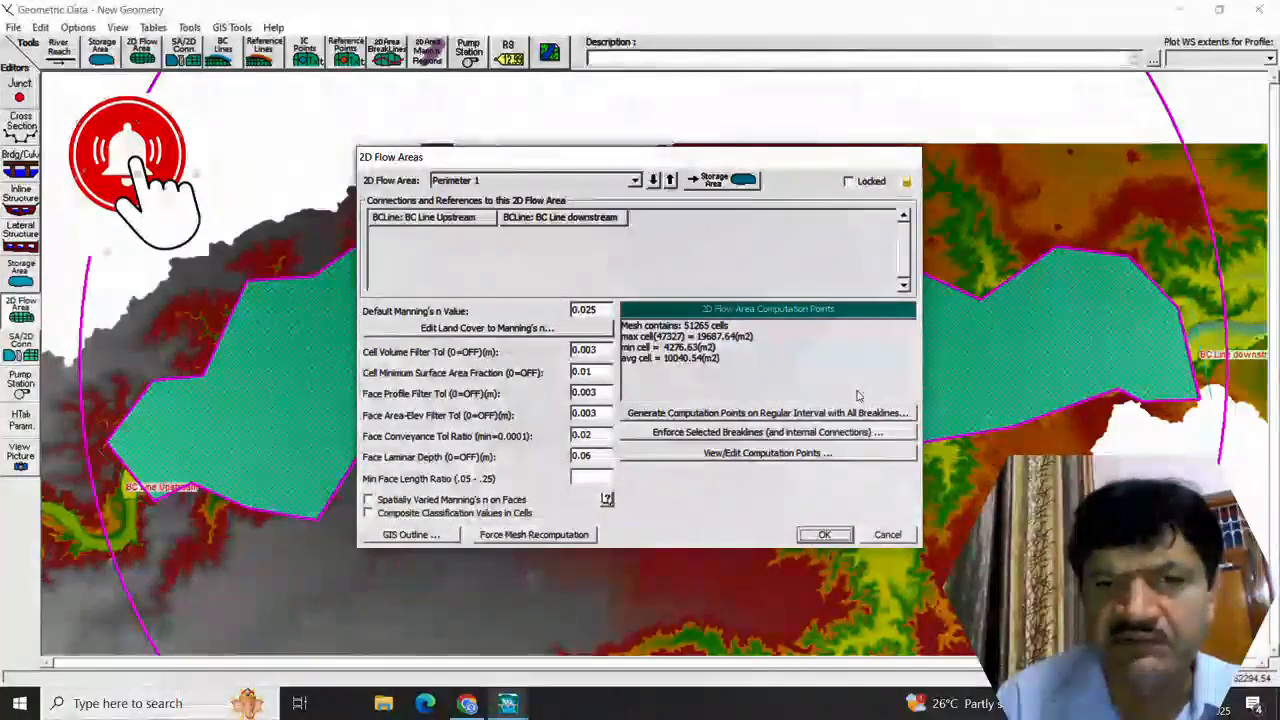
left_click(752, 413)
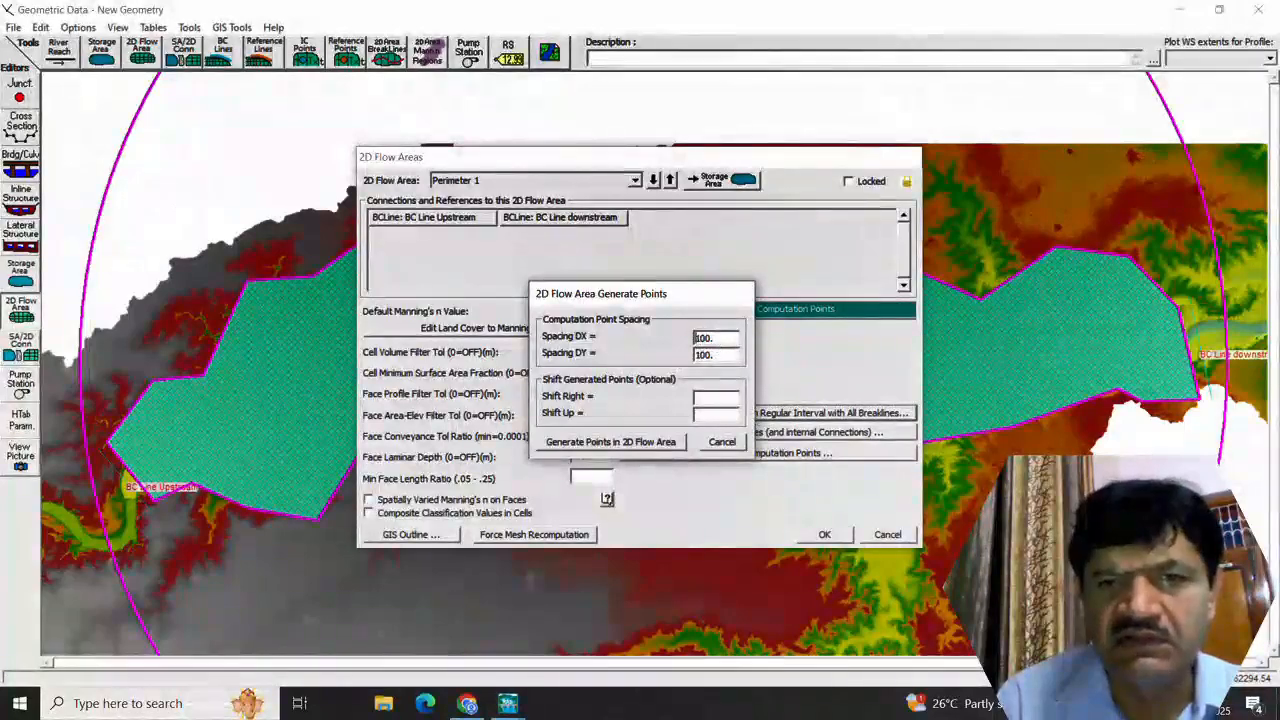
double_click(700, 338)
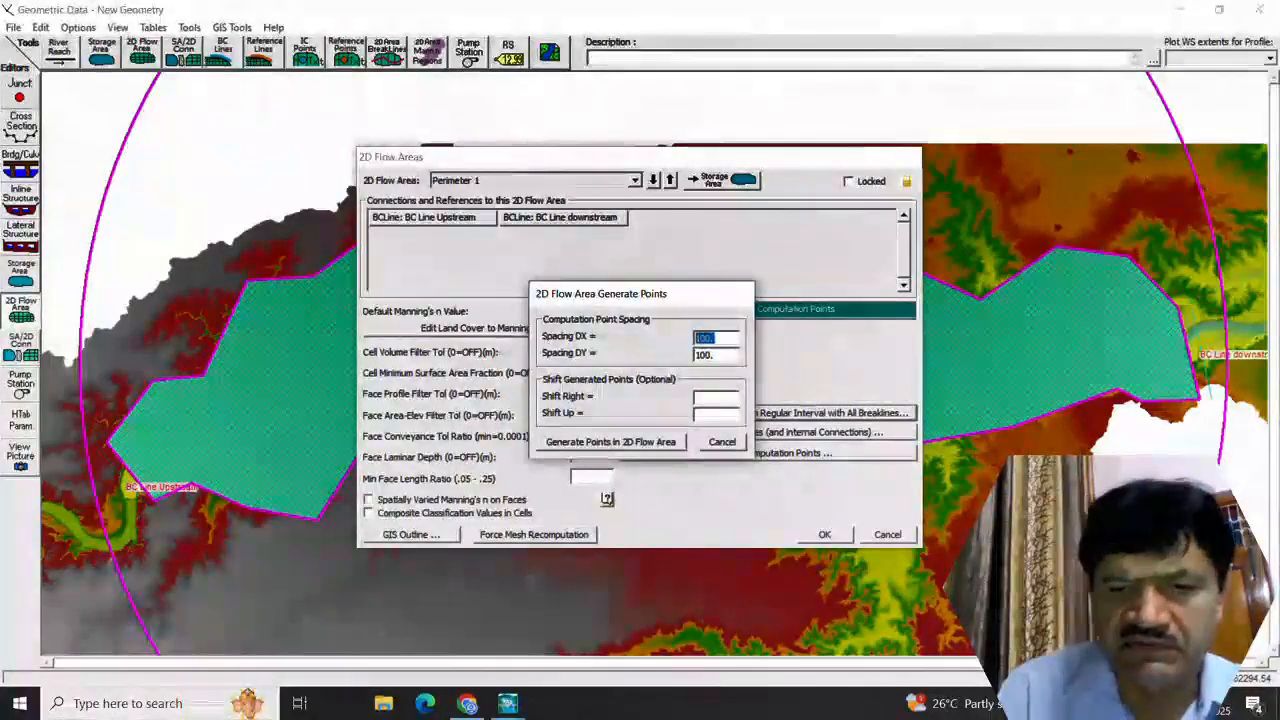
type("90")
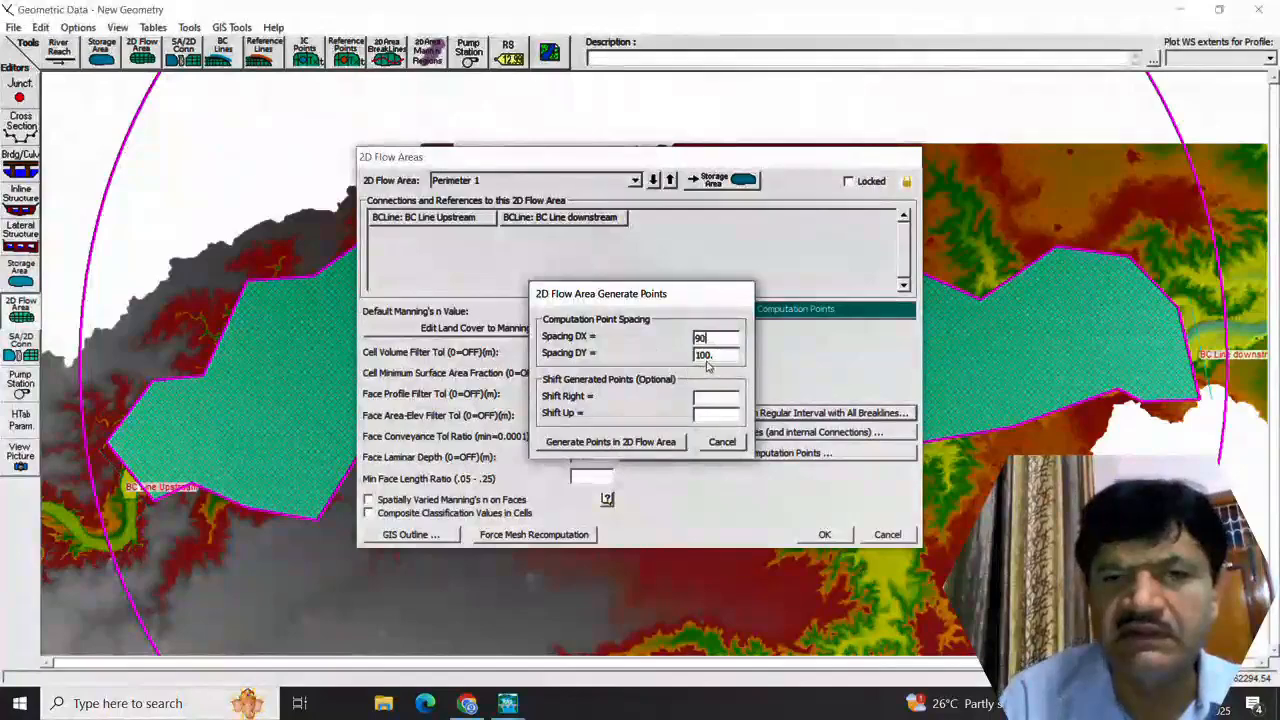
left_click(714, 355)
type("90")
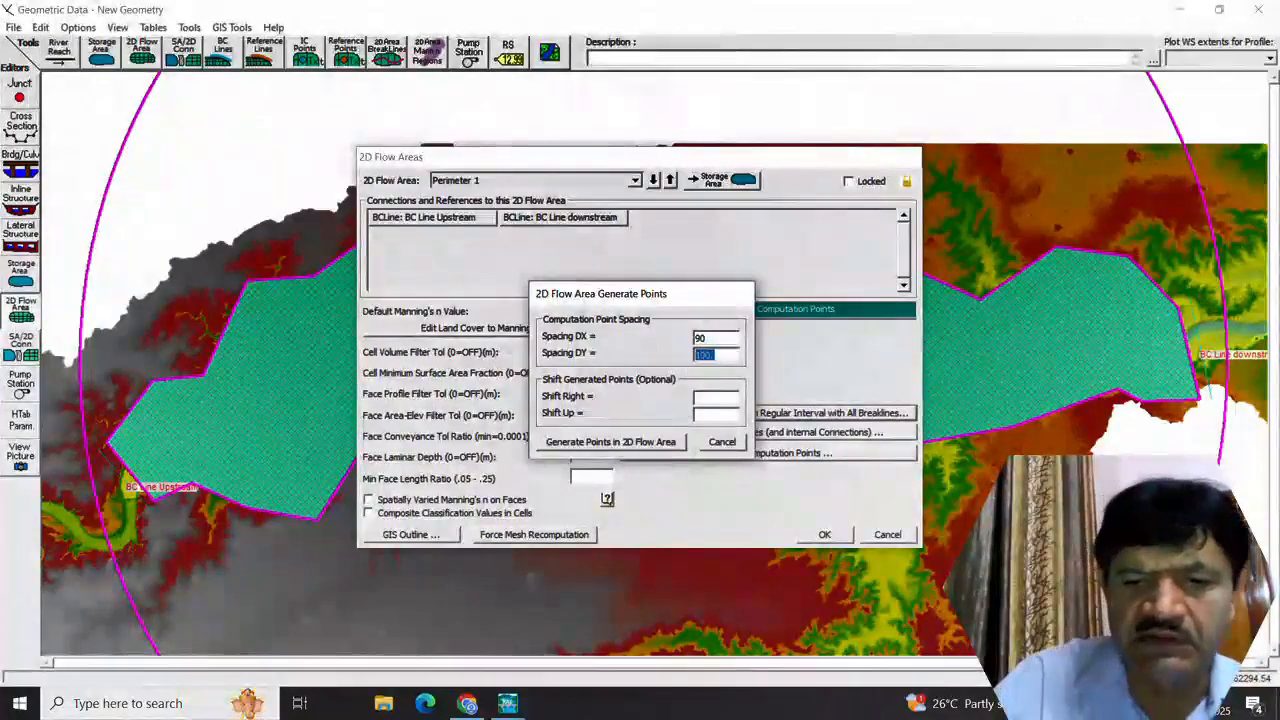
left_click(618, 443)
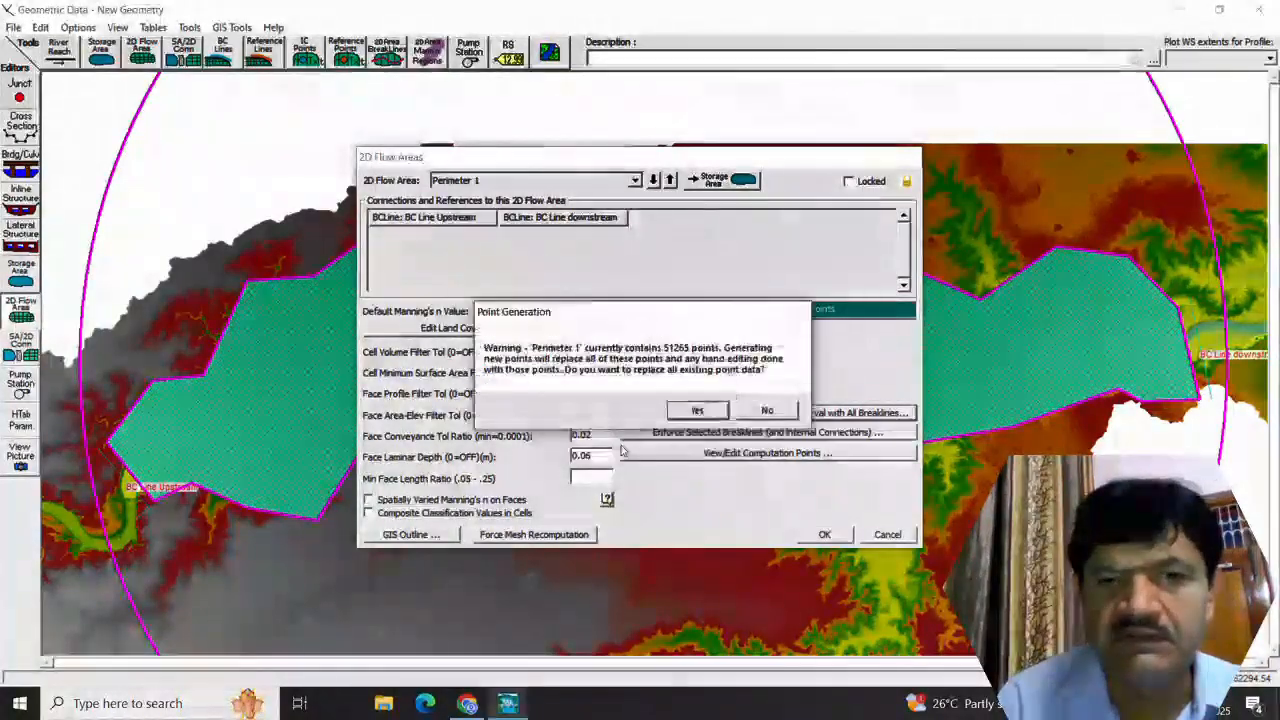
left_click(700, 411)
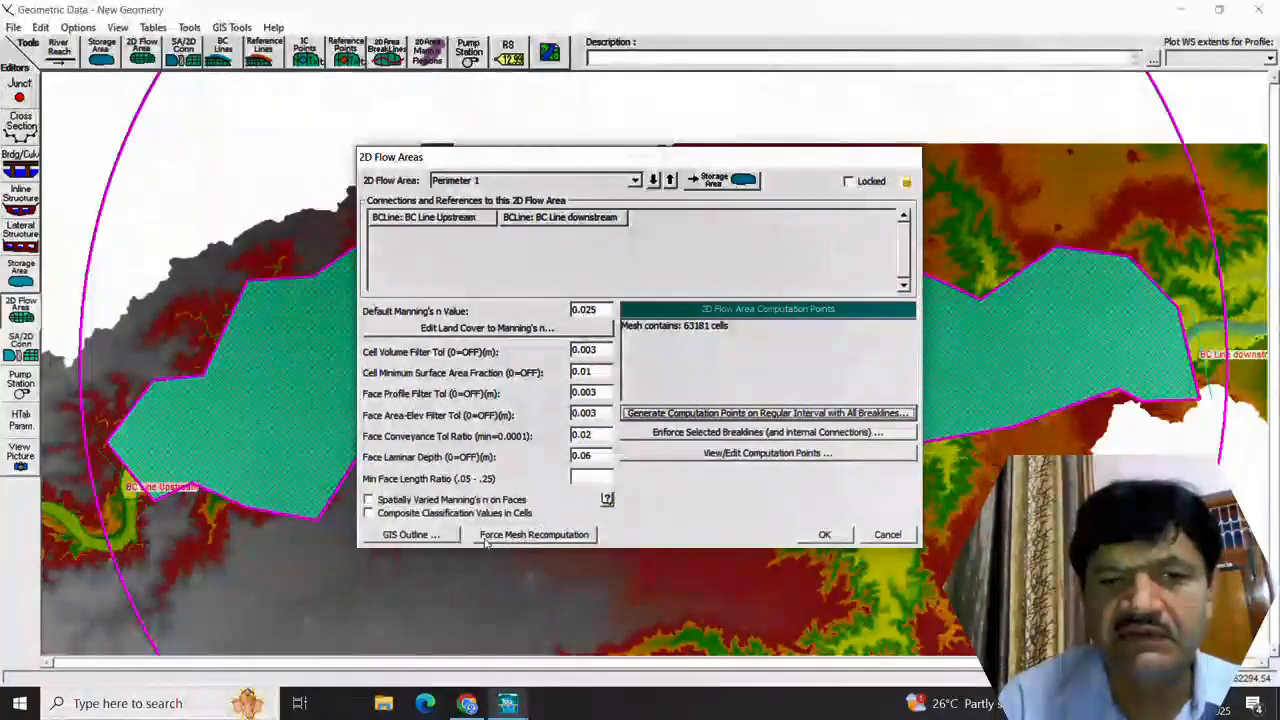
left_click(515, 536)
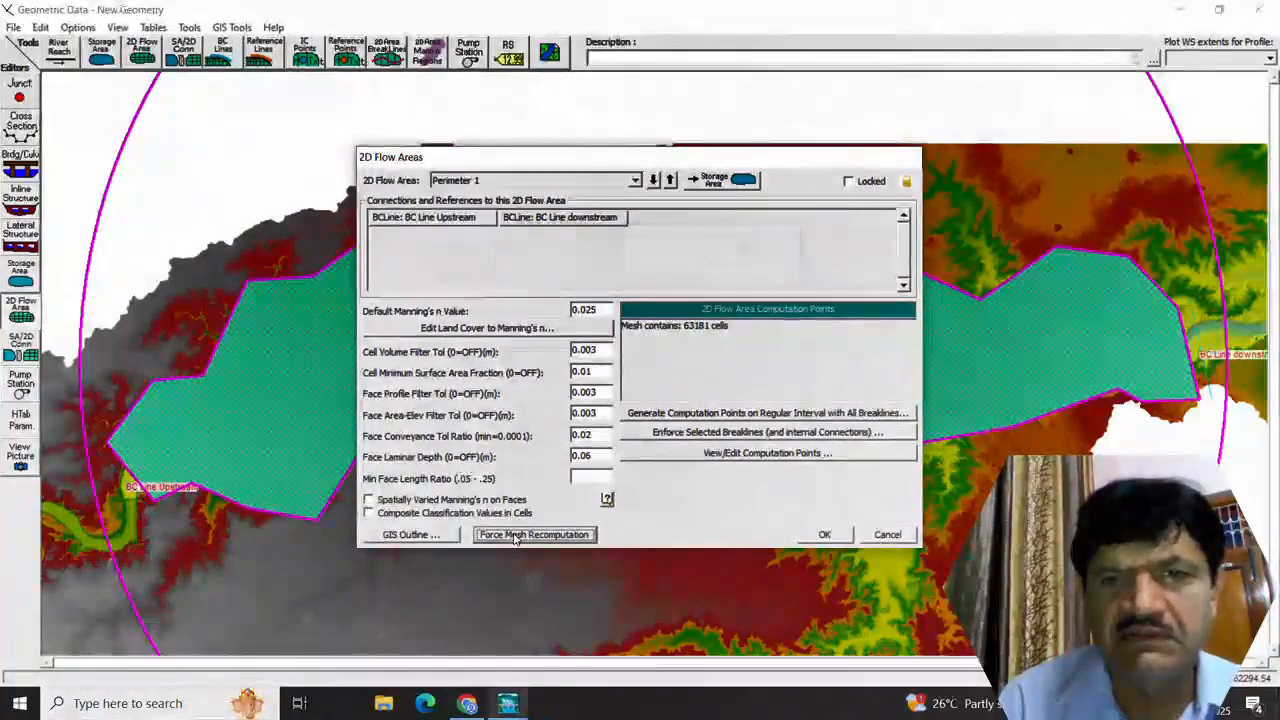
Step: Accept the Perimeter 1 2D flow area settings, save the geometry data and close the geometric data editor
left_click(826, 536)
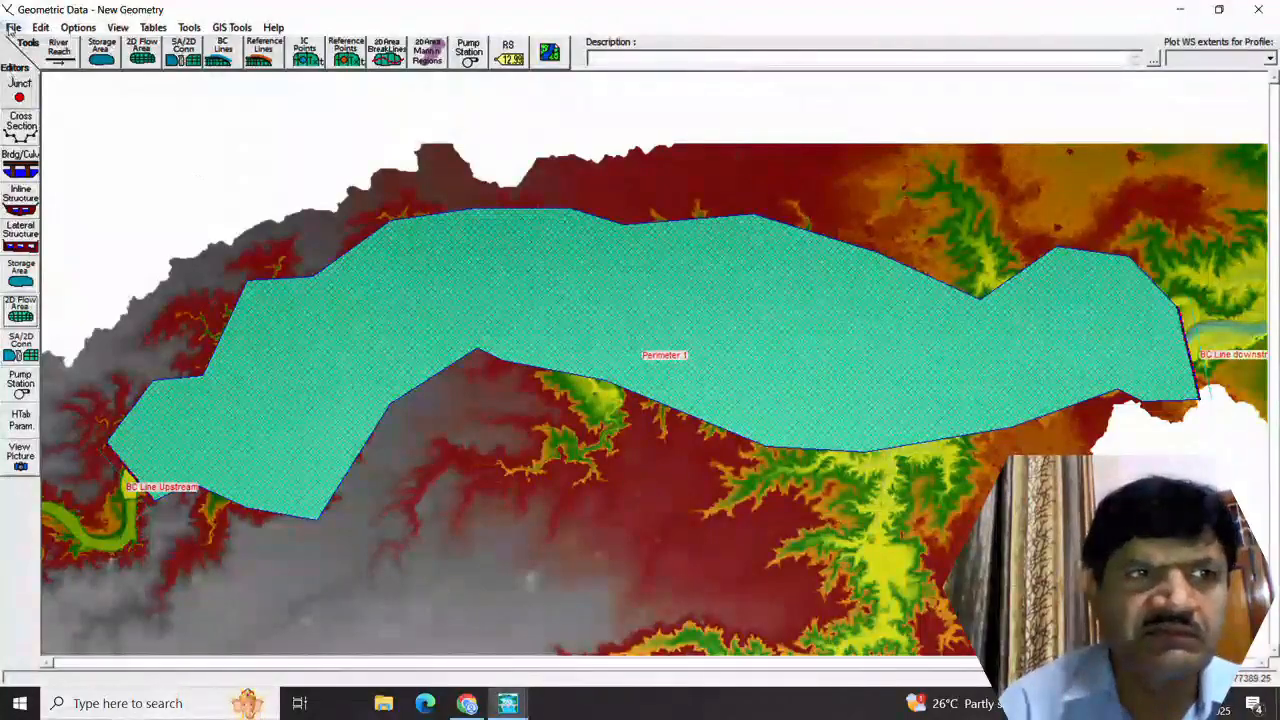
left_click(12, 27)
left_click(58, 84)
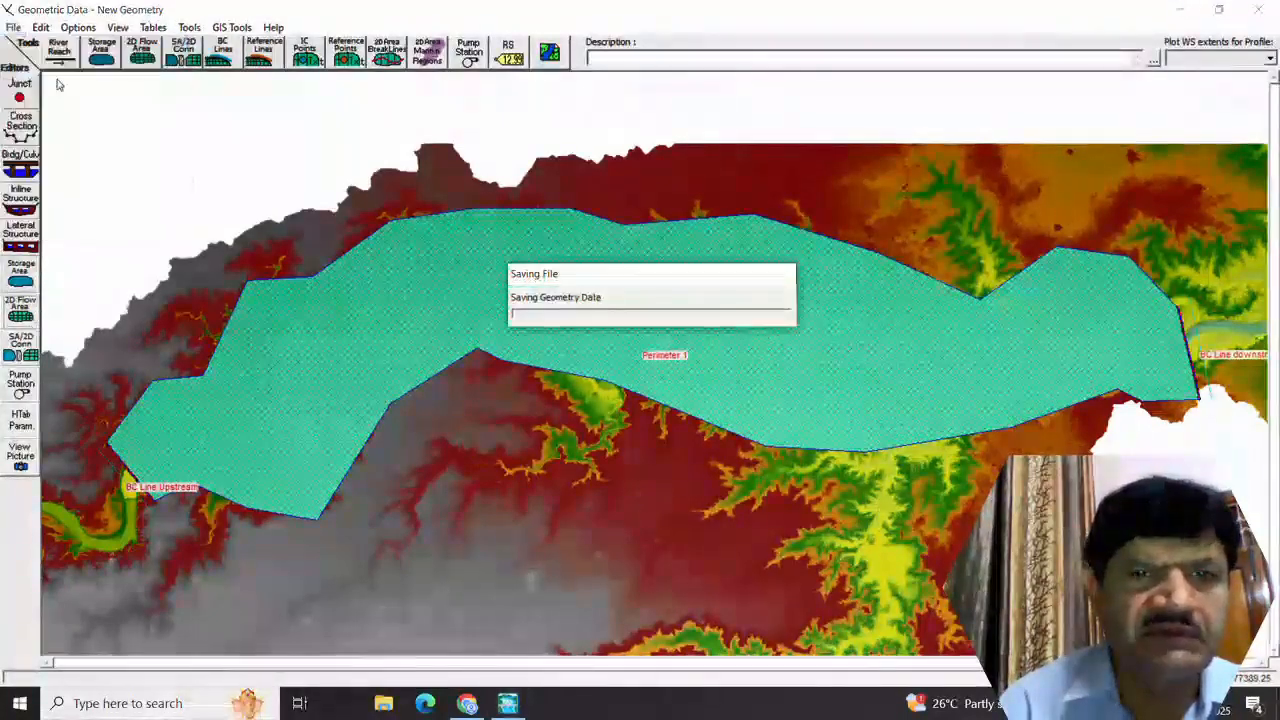
left_click(1262, 9)
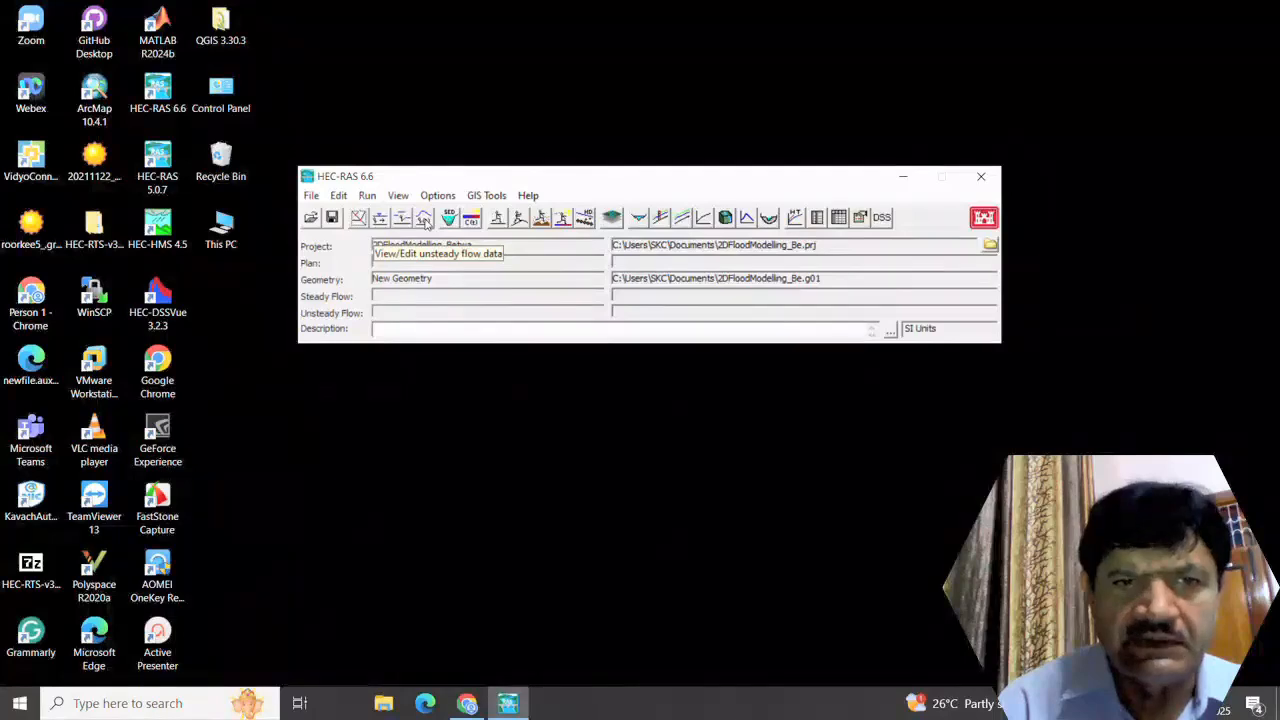
Step: Open the unsteady flow data and assign a flow hydrograph boundary condition to BC Line Upstream
left_click(425, 220)
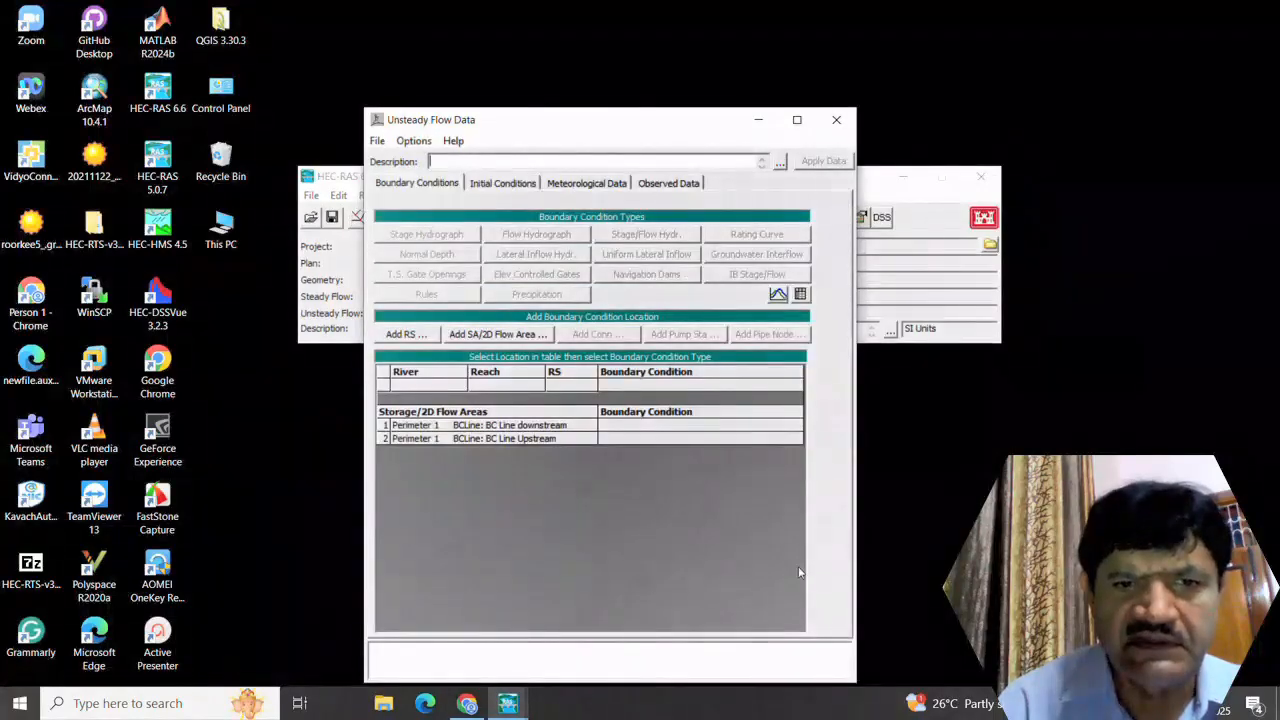
left_click(631, 439)
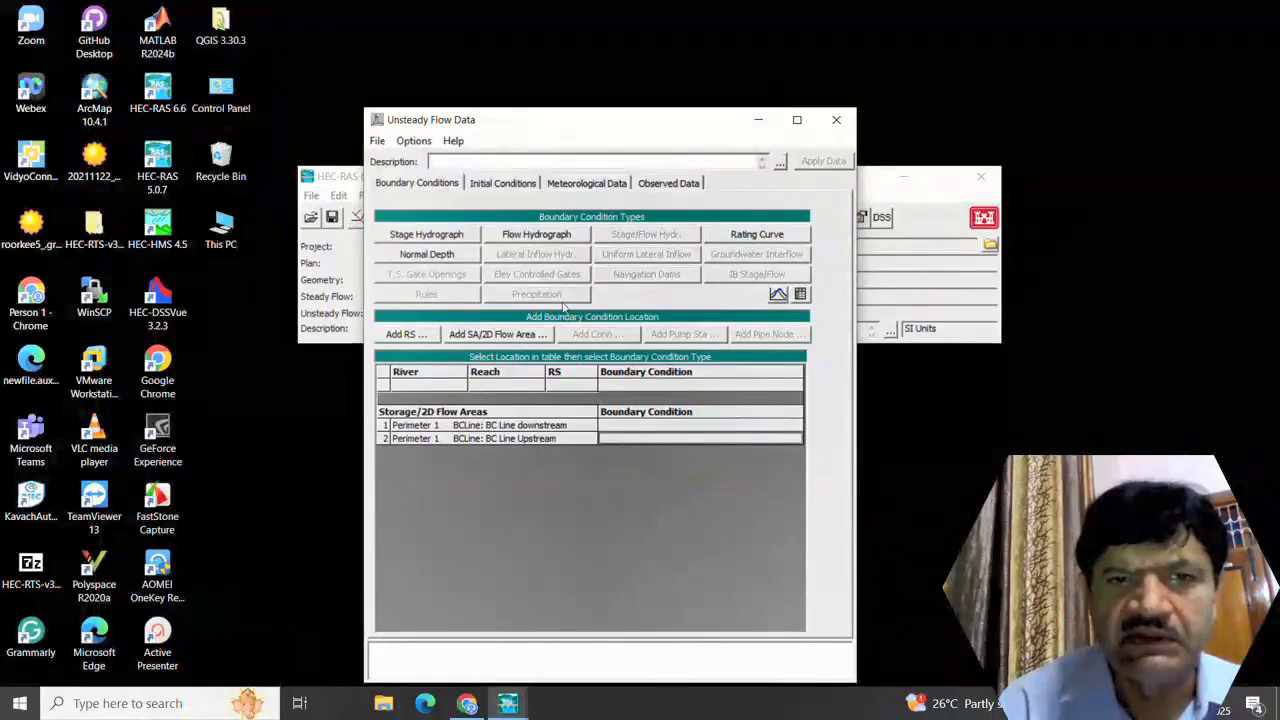
left_click(536, 234)
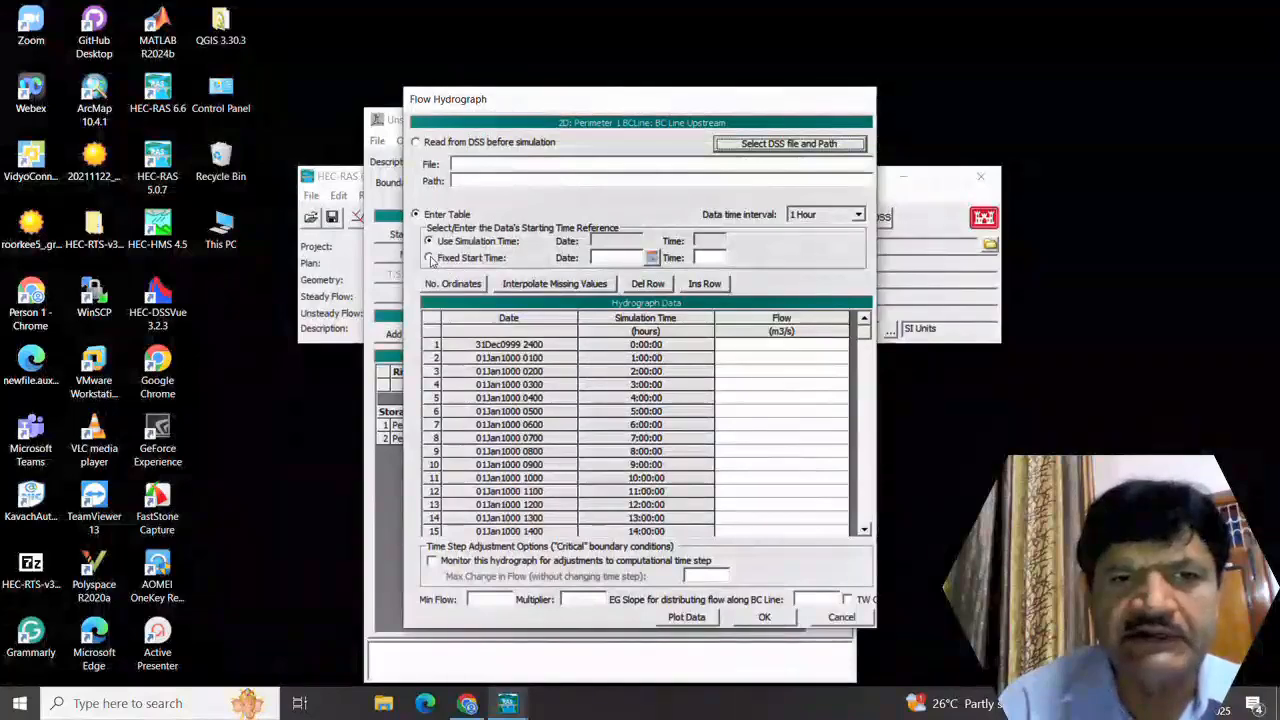
Step: Give the upstream flow hydrograph a fixed start time of 01SEP2008 at 00:00
left_click(430, 259)
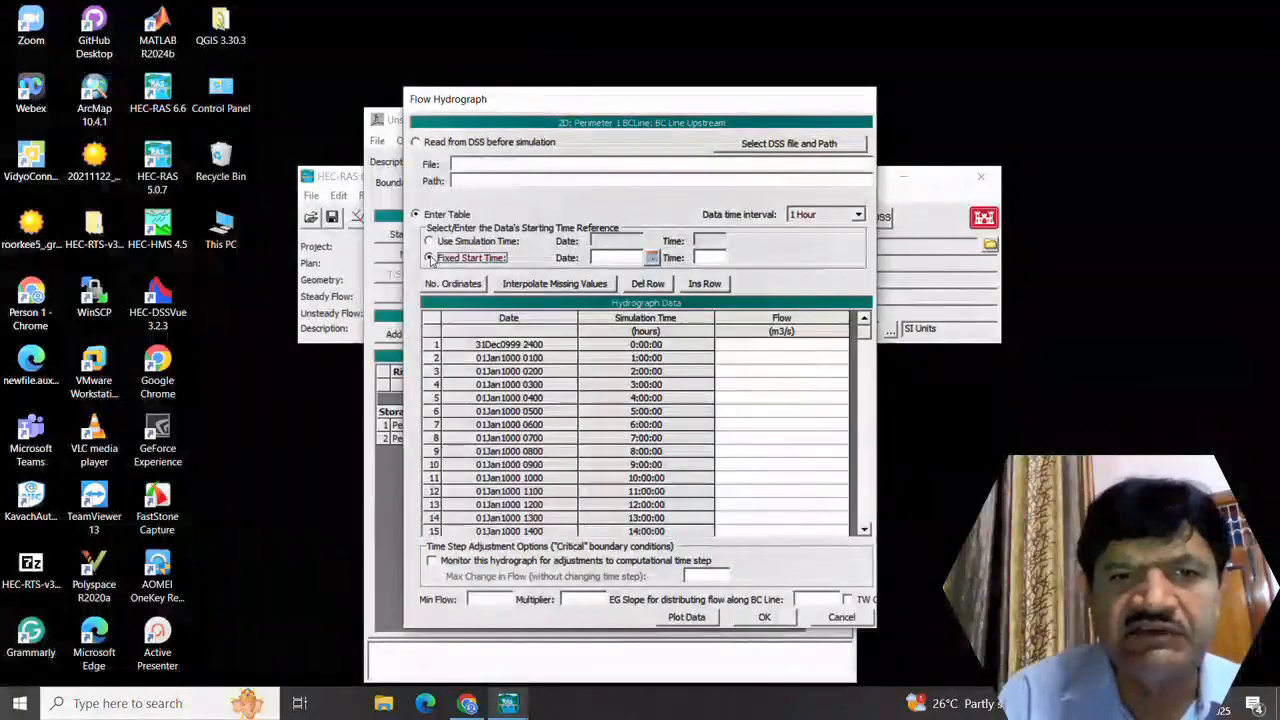
left_click(652, 260)
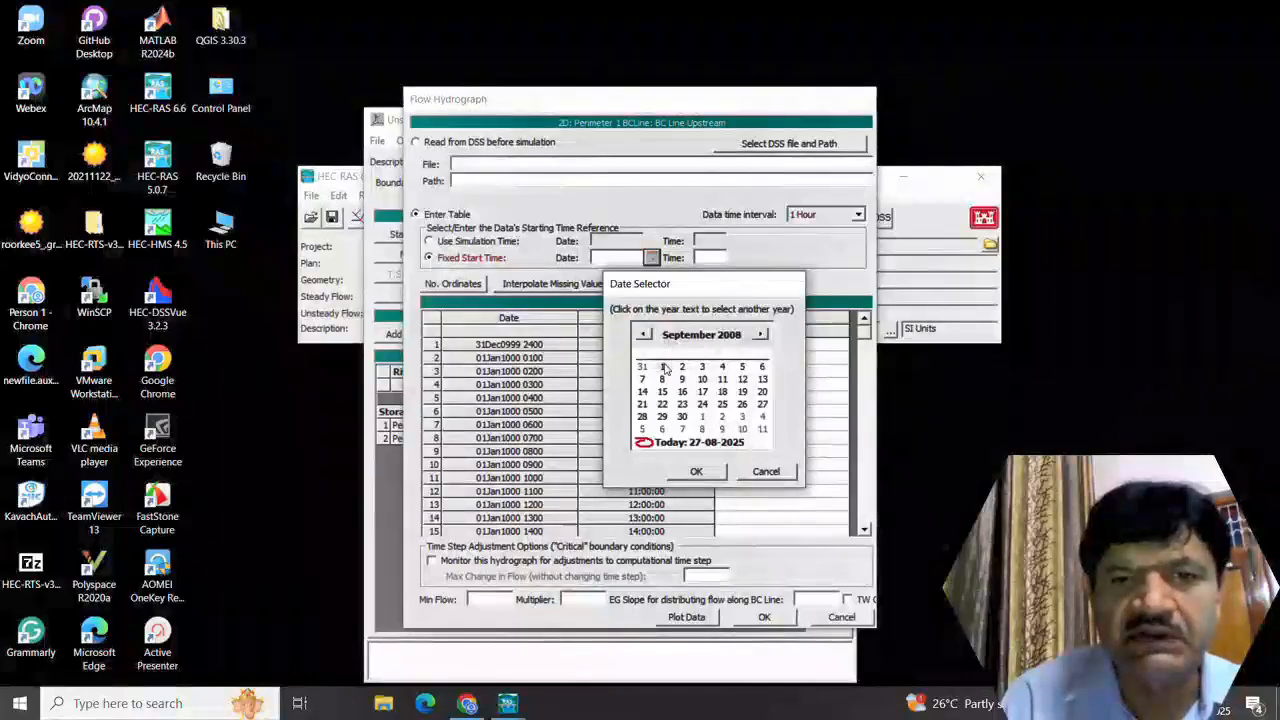
left_click(696, 471)
left_click(706, 258)
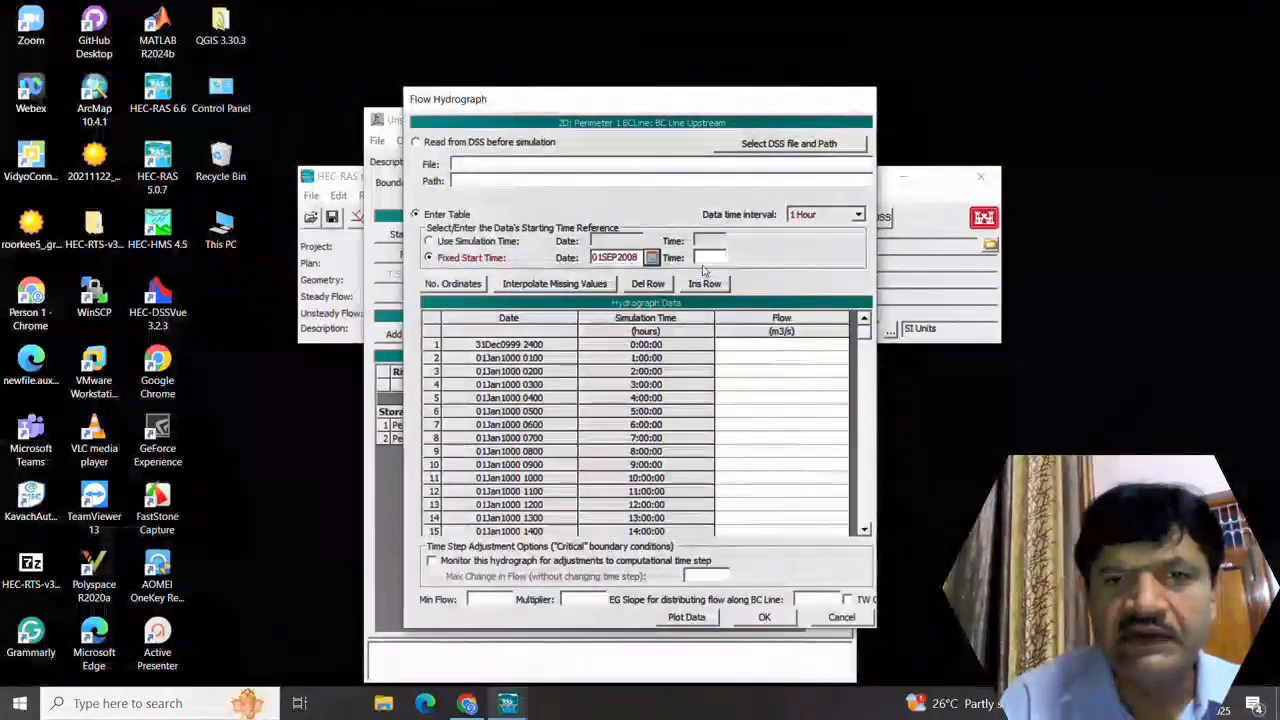
type("00")
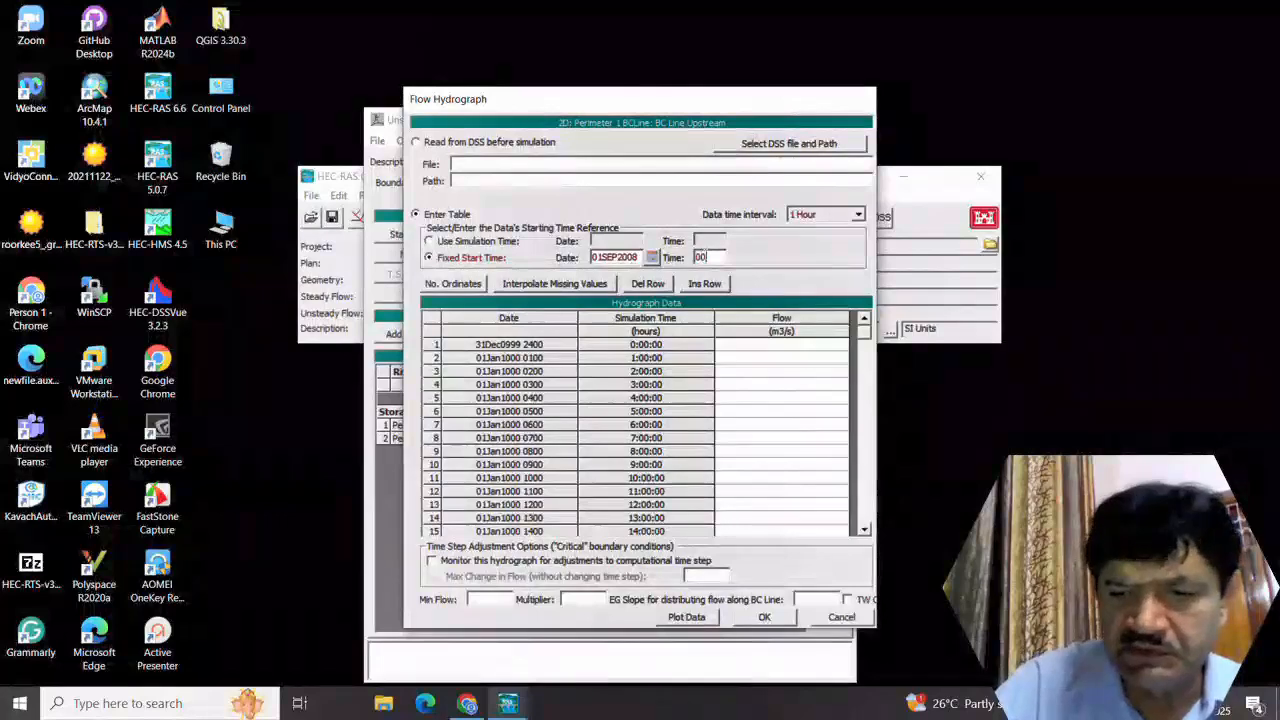
type(":00")
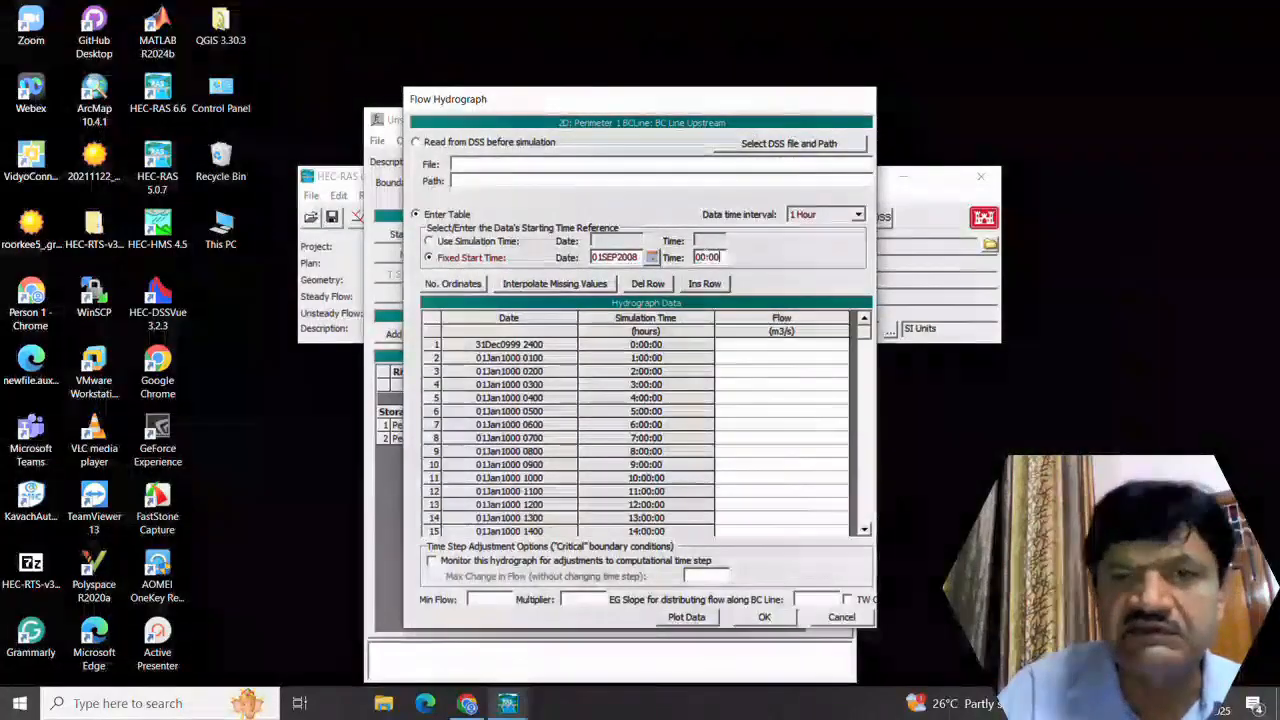
Step: Enter hydrograph flows of 0 m3/s at simulation time 0:00 and 20000 m3/s at hour 10
left_click(807, 344)
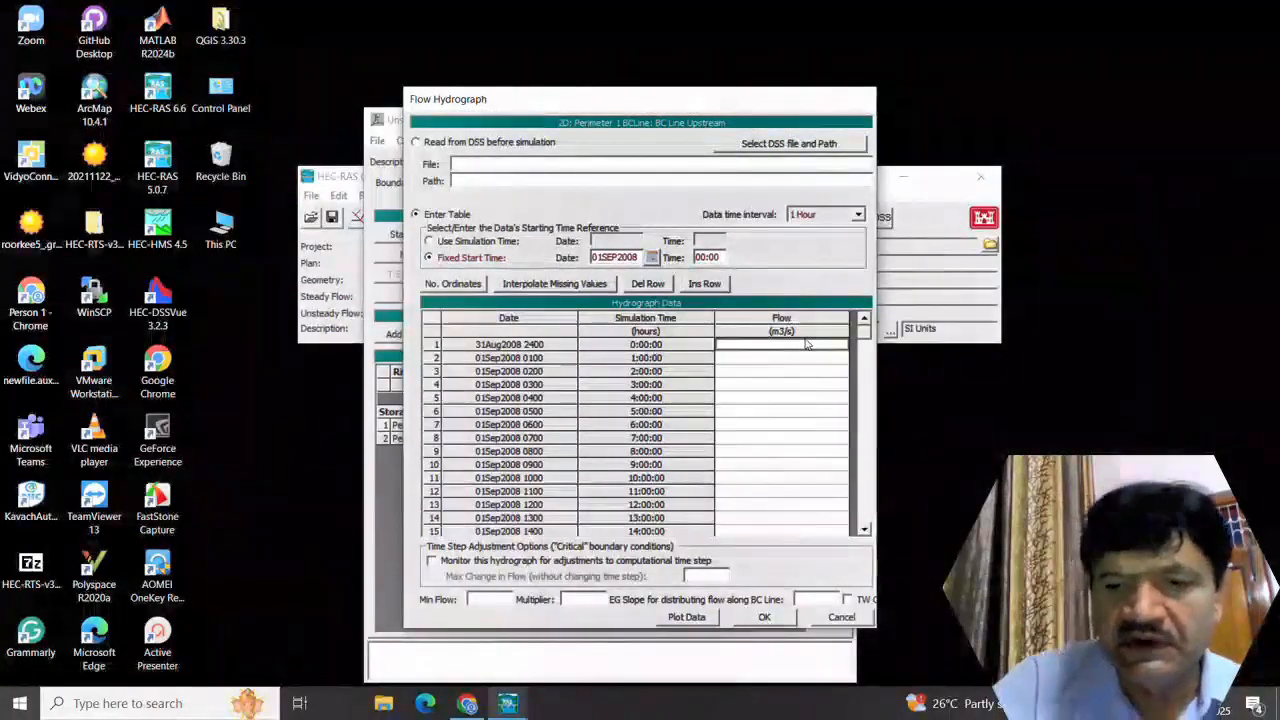
left_click(745, 479)
type("2")
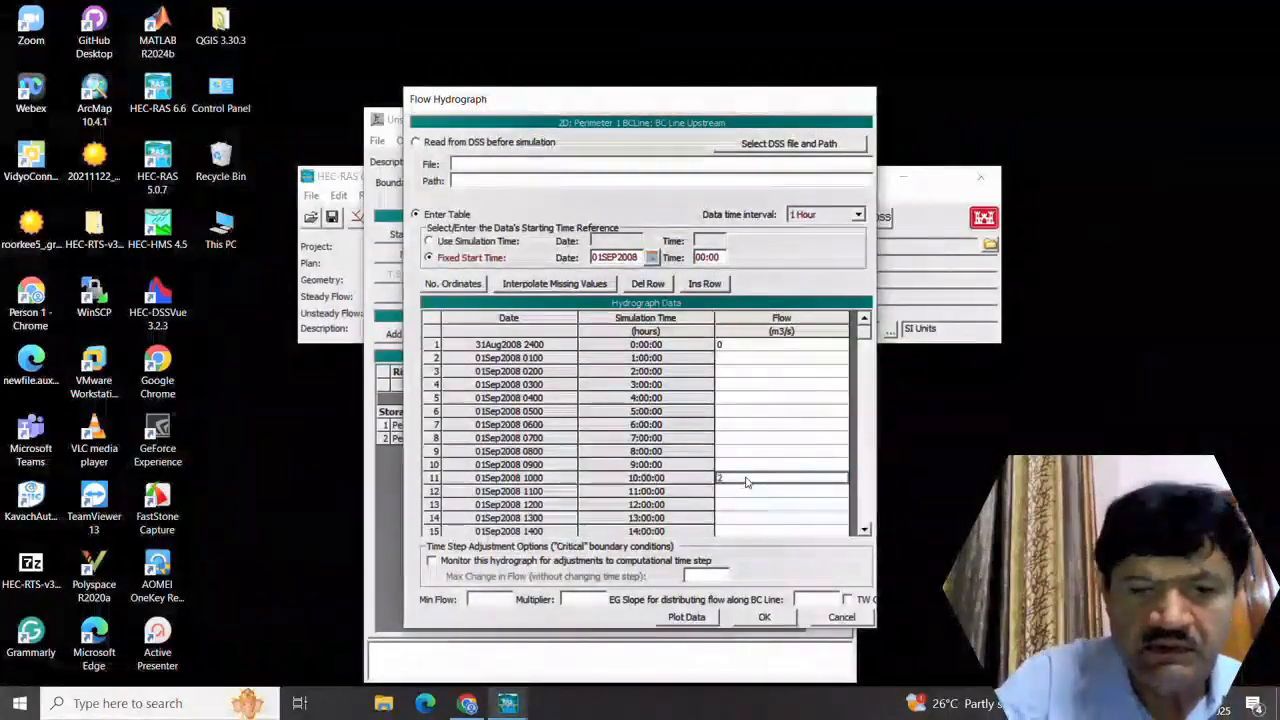
type("0000")
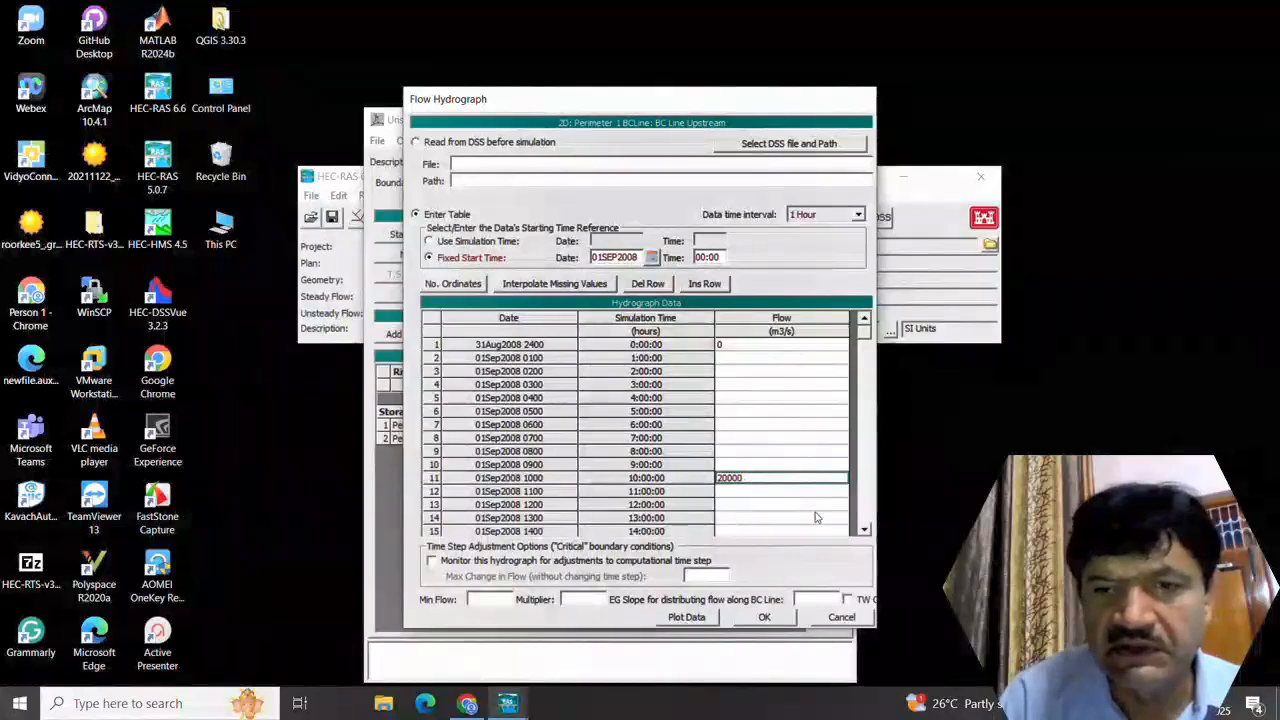
Step: Enter a flow of 0 m3/s at hour 42 and interpolate the missing hydrograph values
left_click(865, 530)
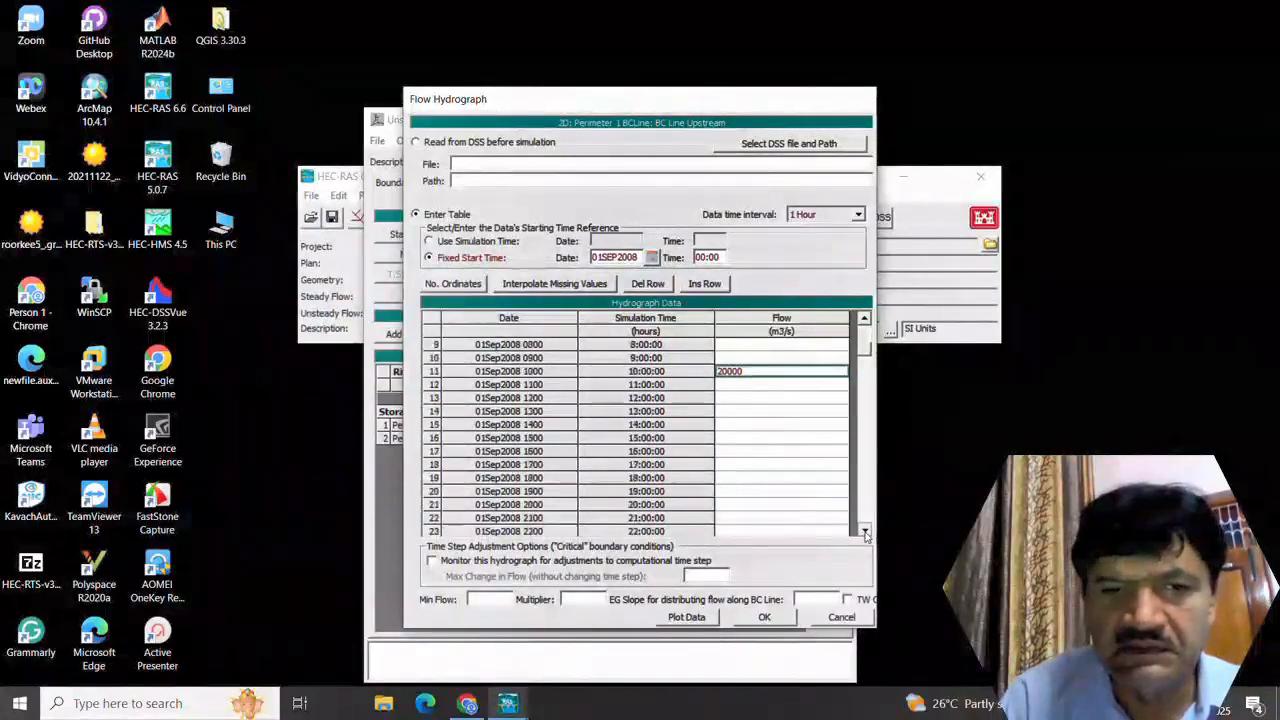
left_click(866, 533)
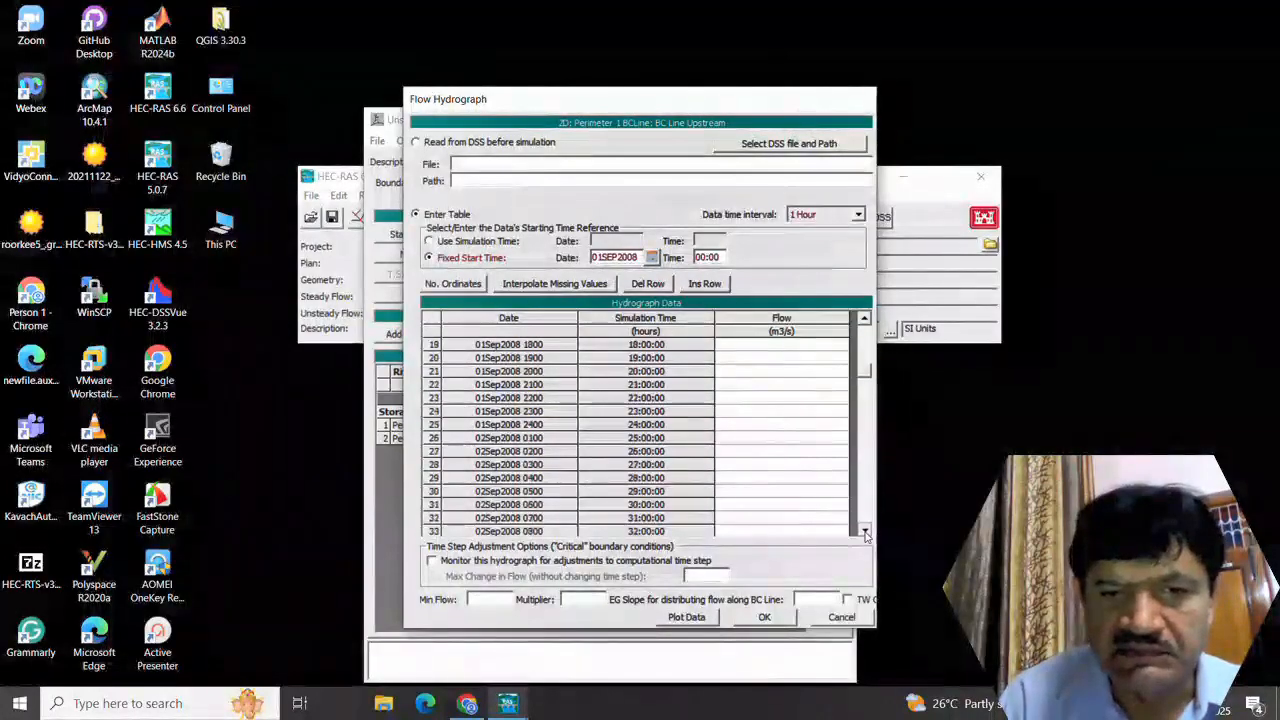
left_click(866, 533)
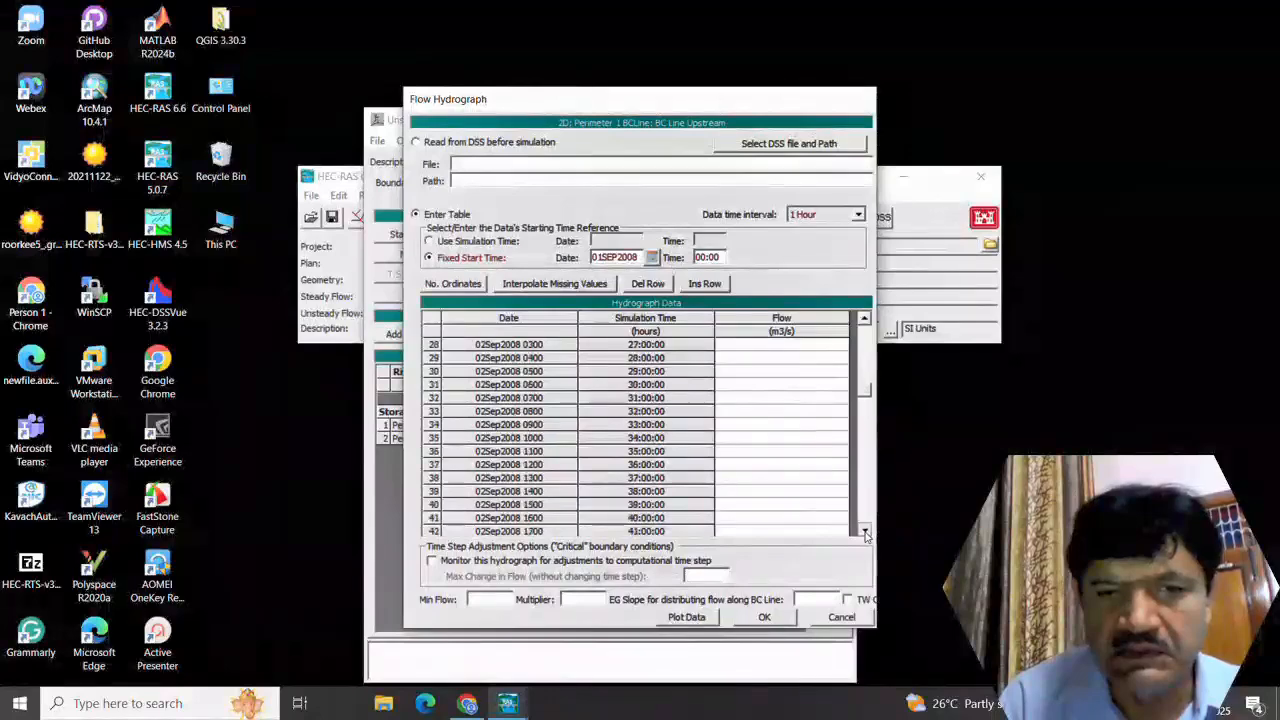
left_click(866, 533)
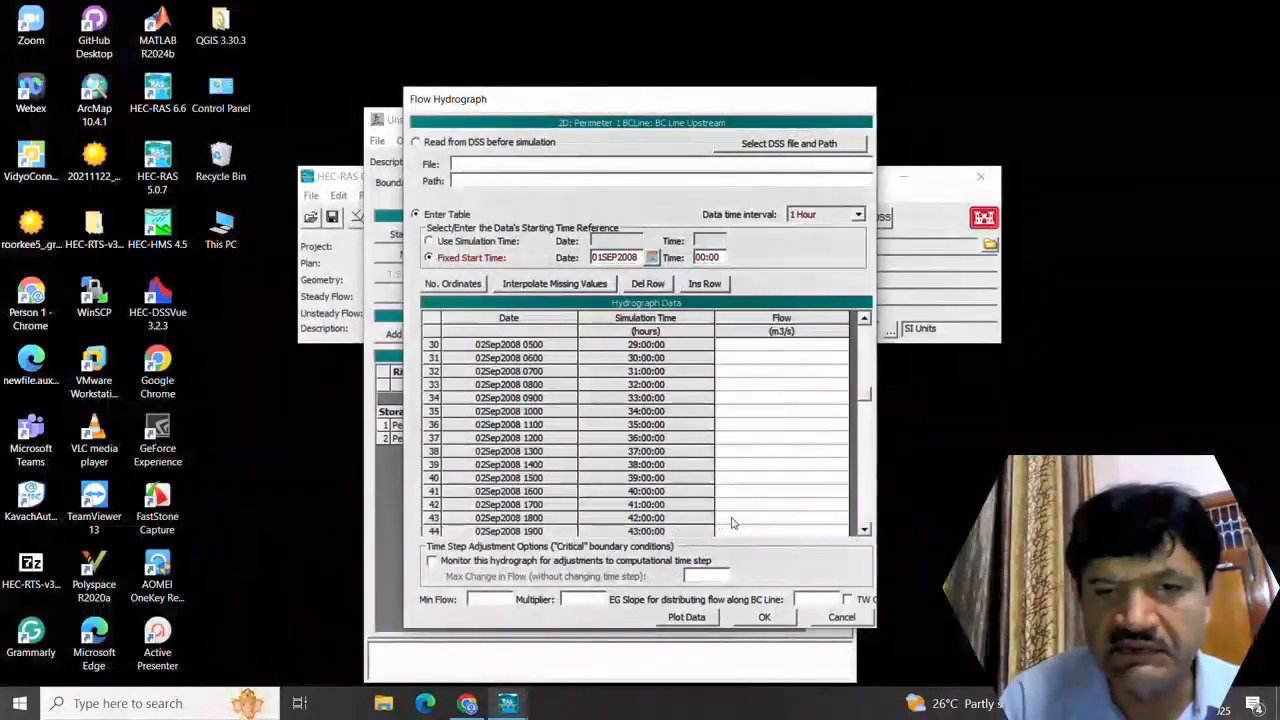
left_click(751, 519)
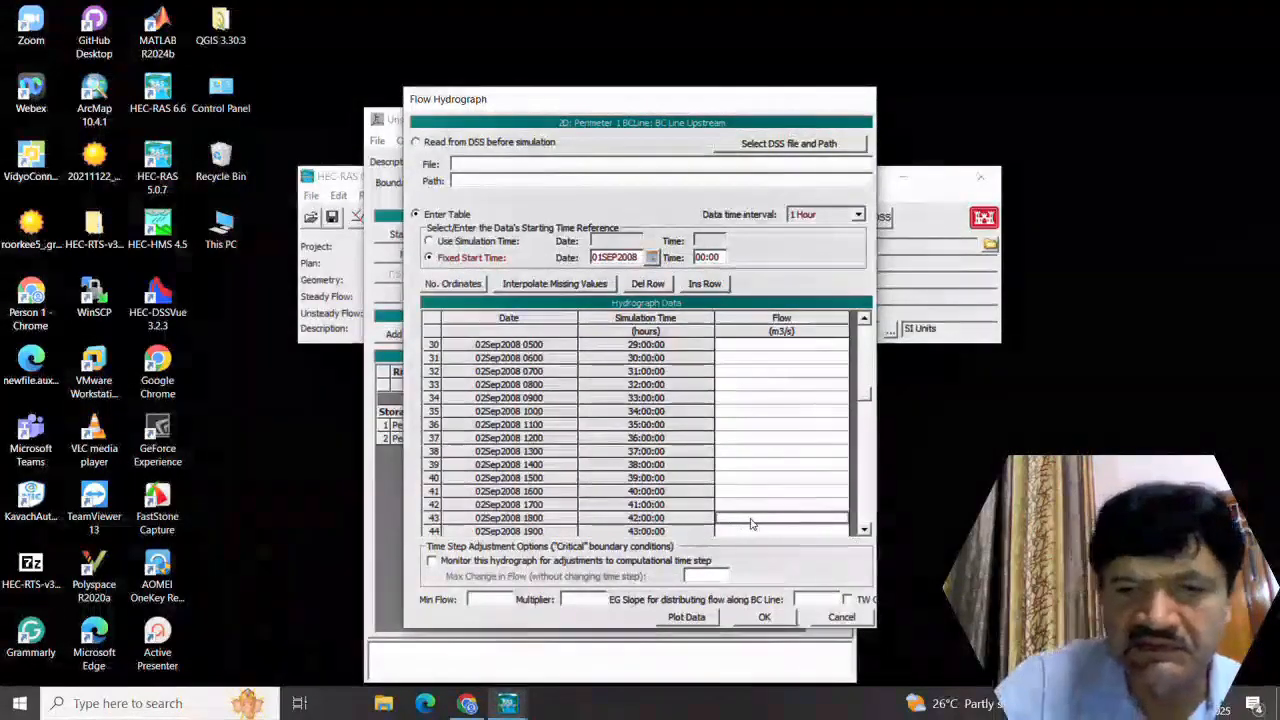
left_click(781, 452)
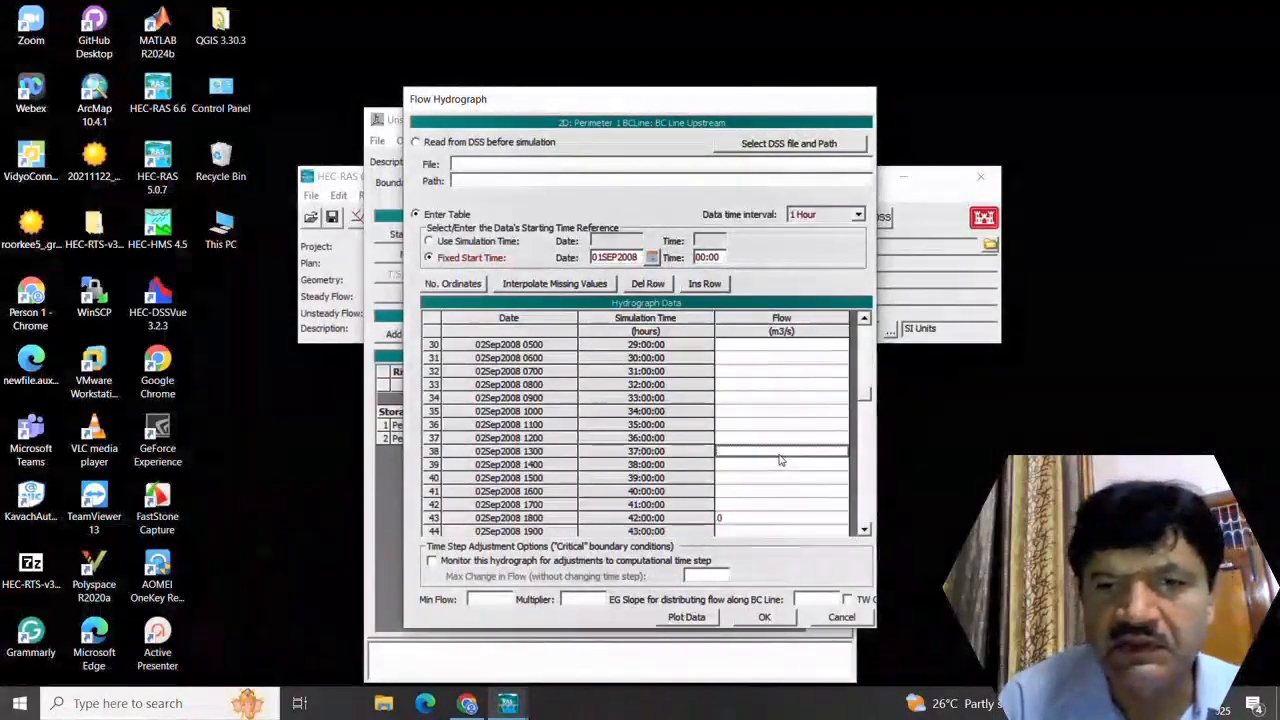
left_click(546, 285)
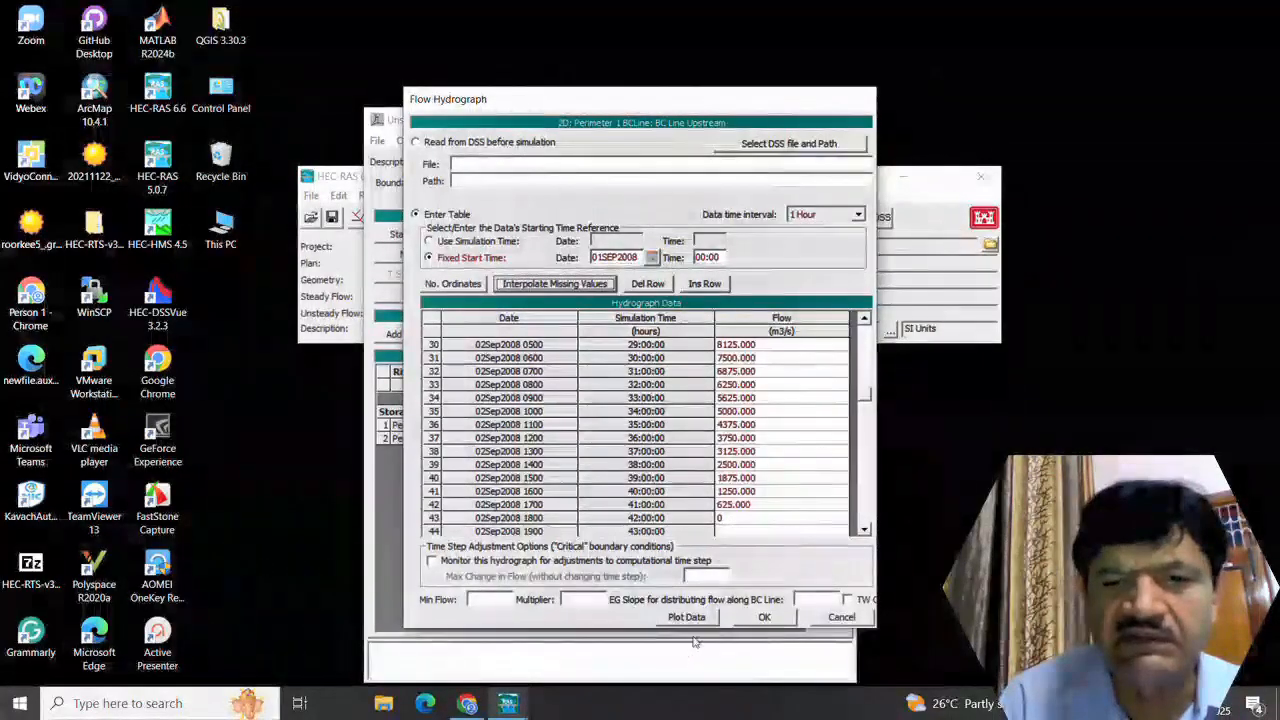
Step: Set the EG slope for distributing flow along the BC line to 0.0001, plot the hydrograph for checking and accept it
left_click(814, 601)
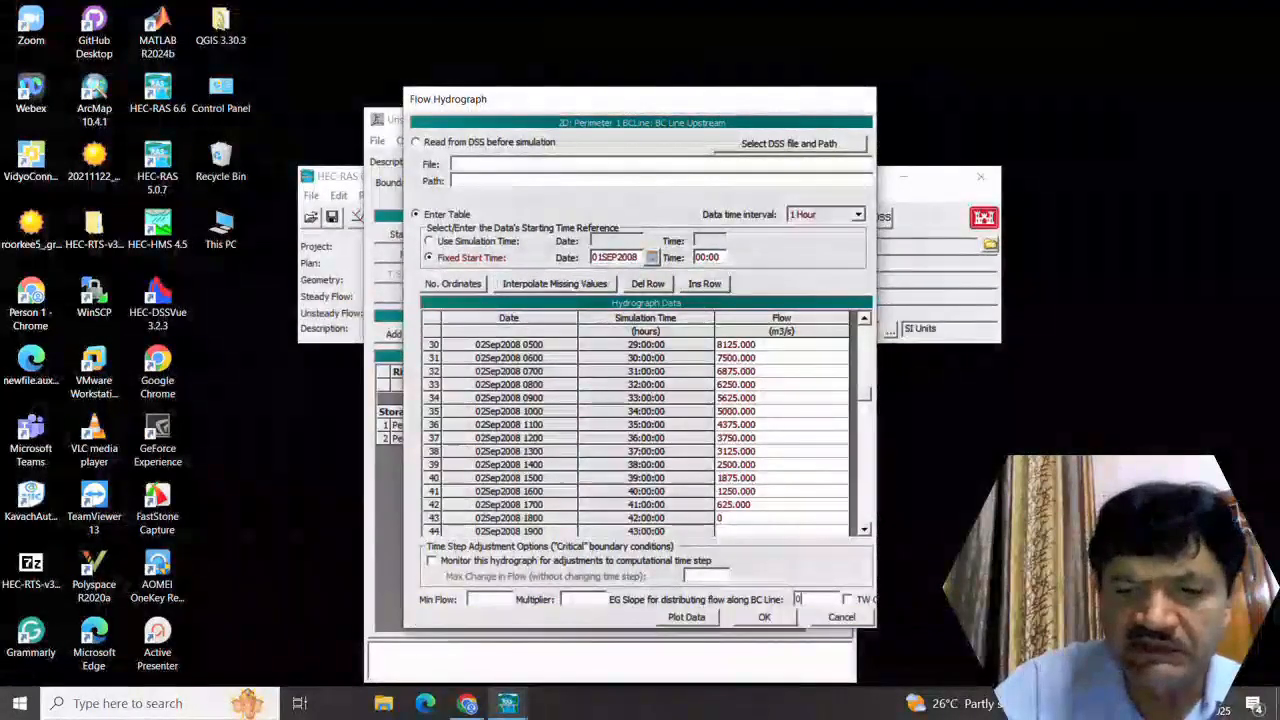
type("0.0001")
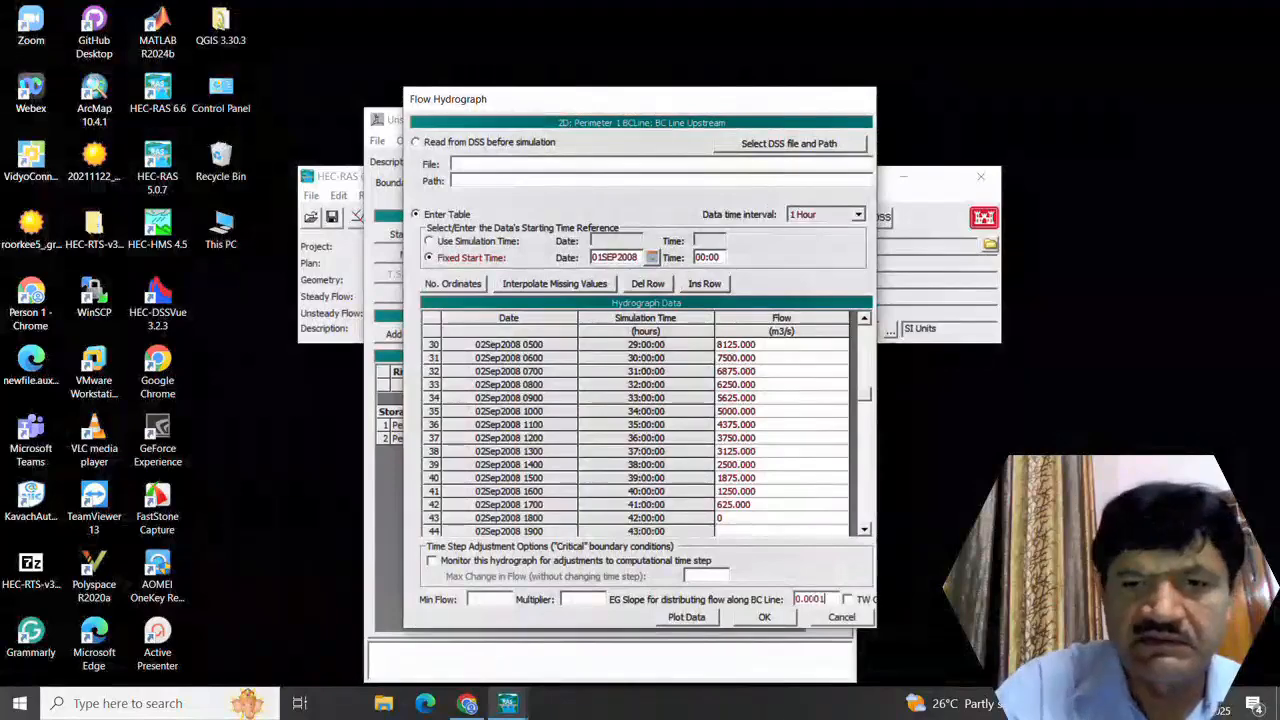
left_click(684, 617)
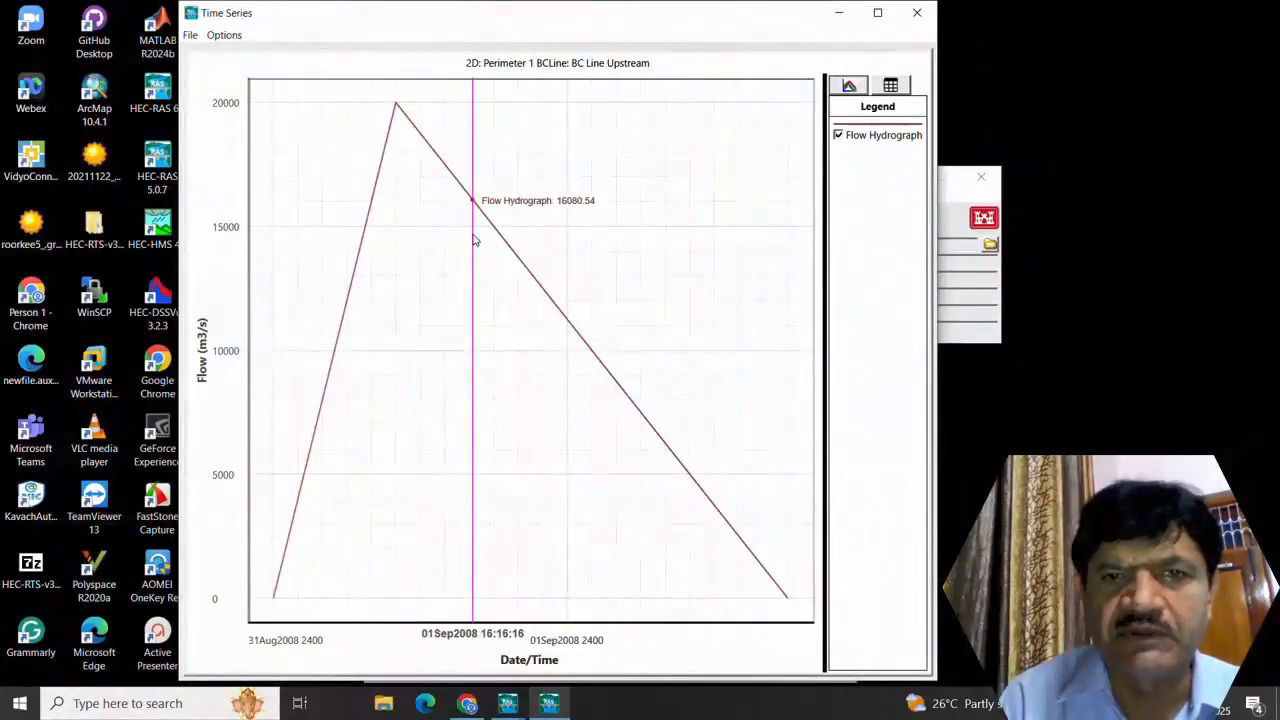
left_click(917, 13)
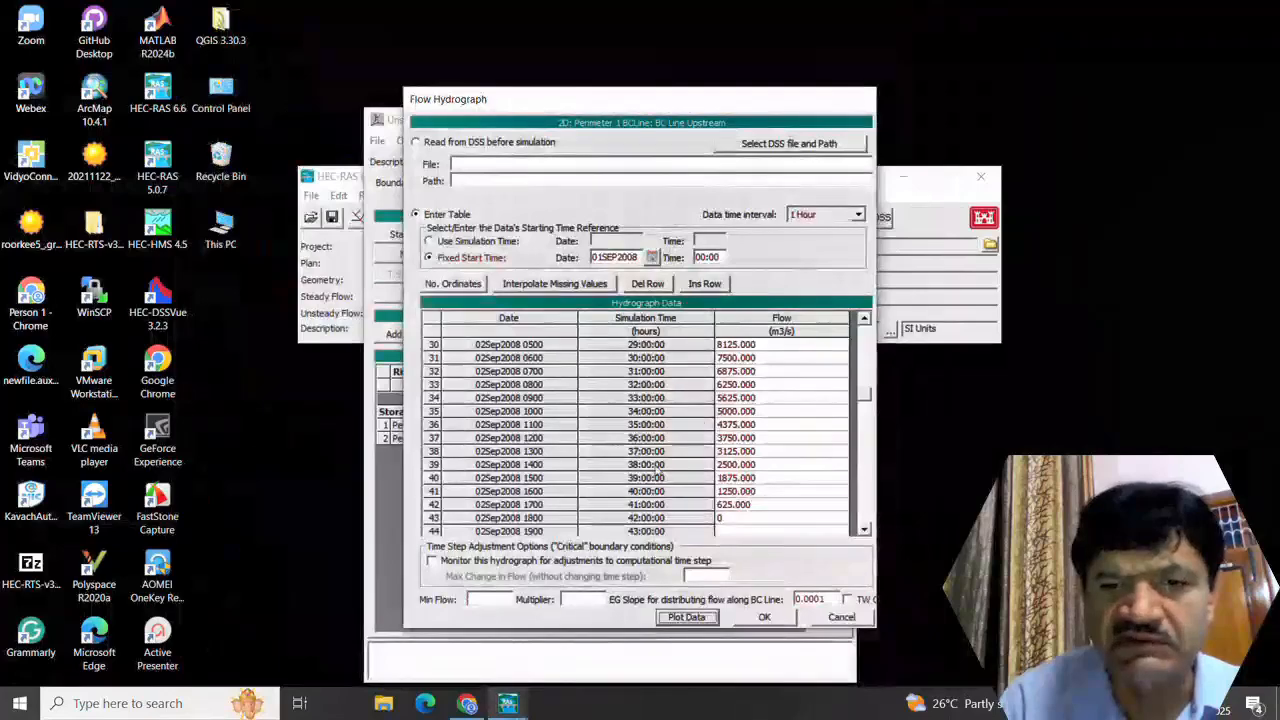
left_click(762, 618)
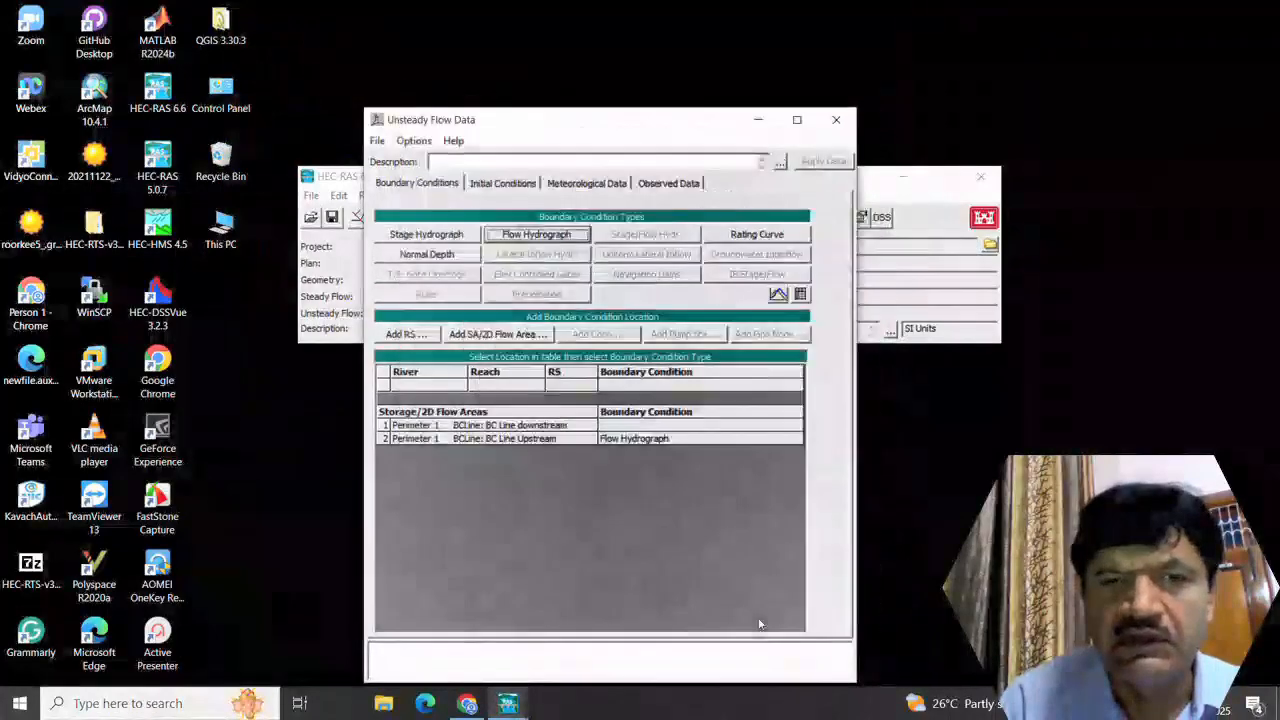
Step: Assign BC Line downstream a normal depth boundary with a friction slope of 0.0001 and close the unsteady flow data editor
left_click(640, 428)
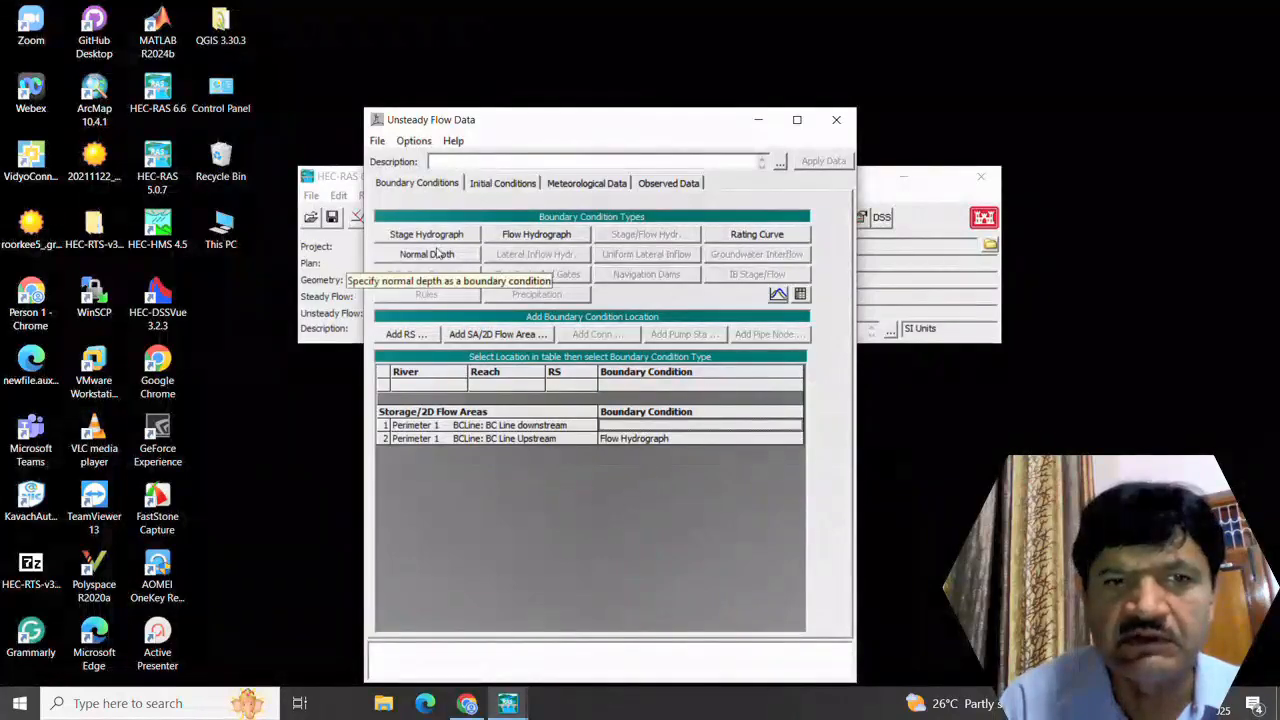
left_click(437, 257)
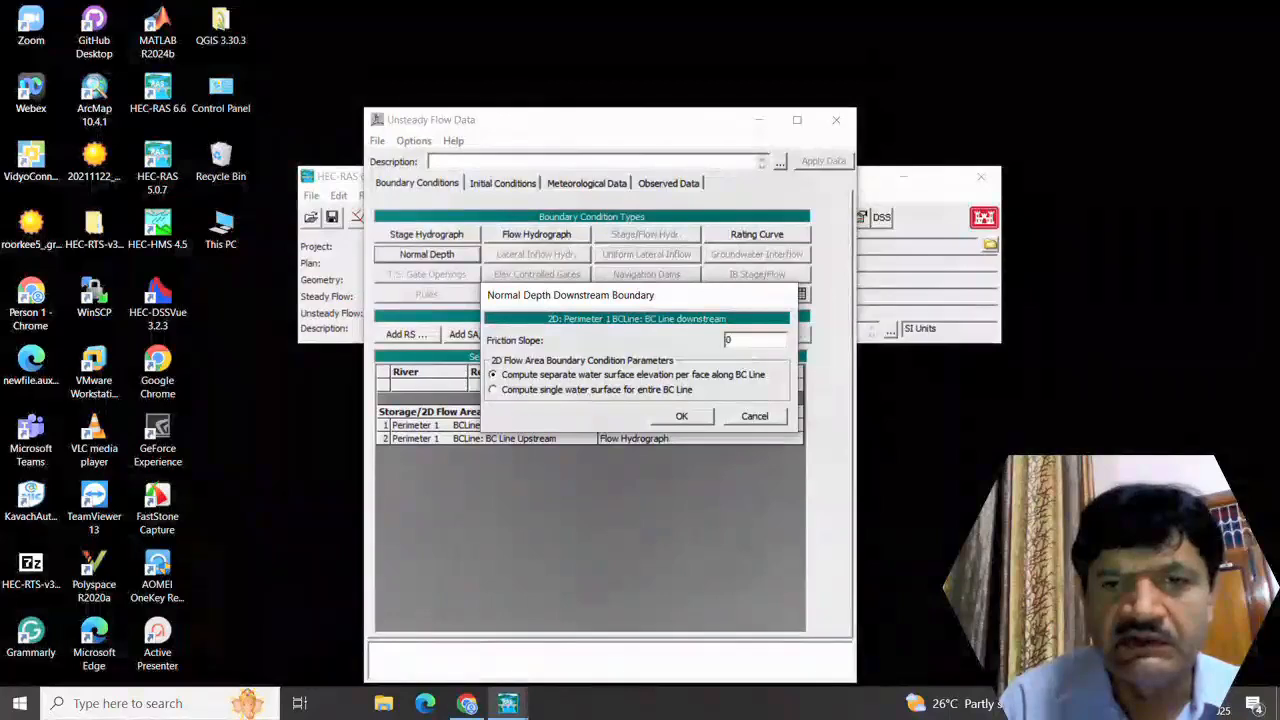
type(".0")
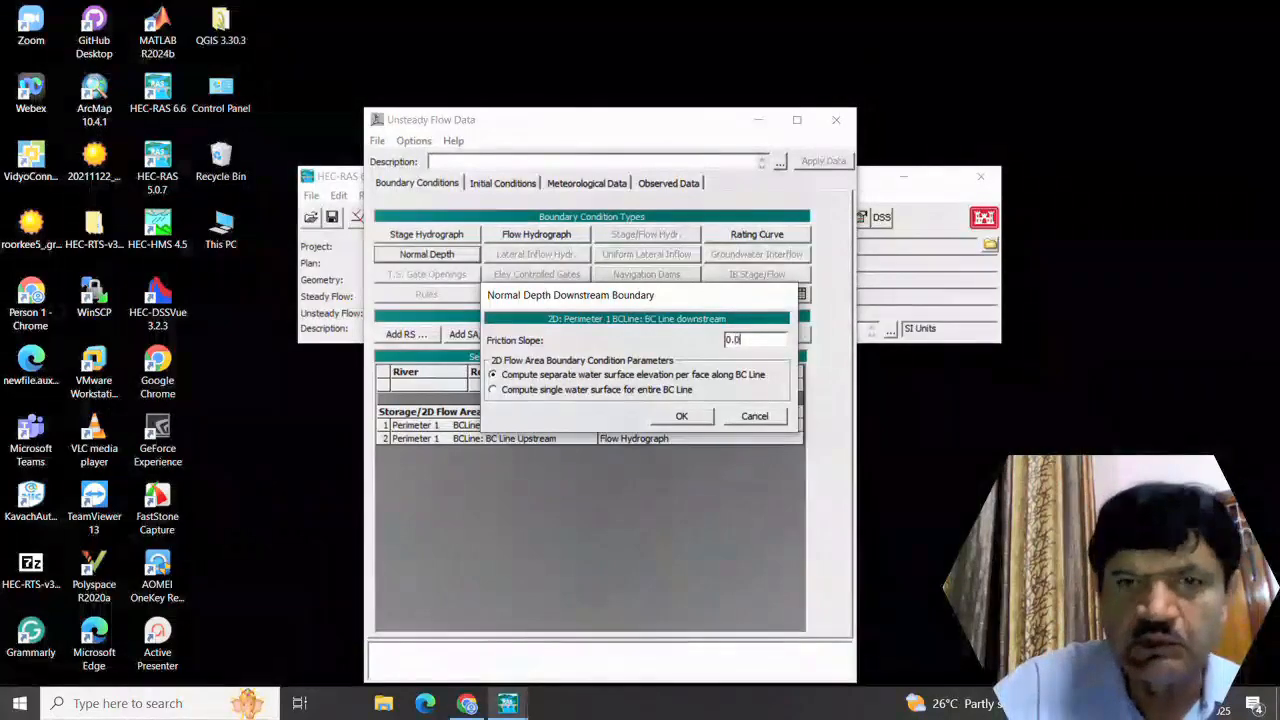
type("001")
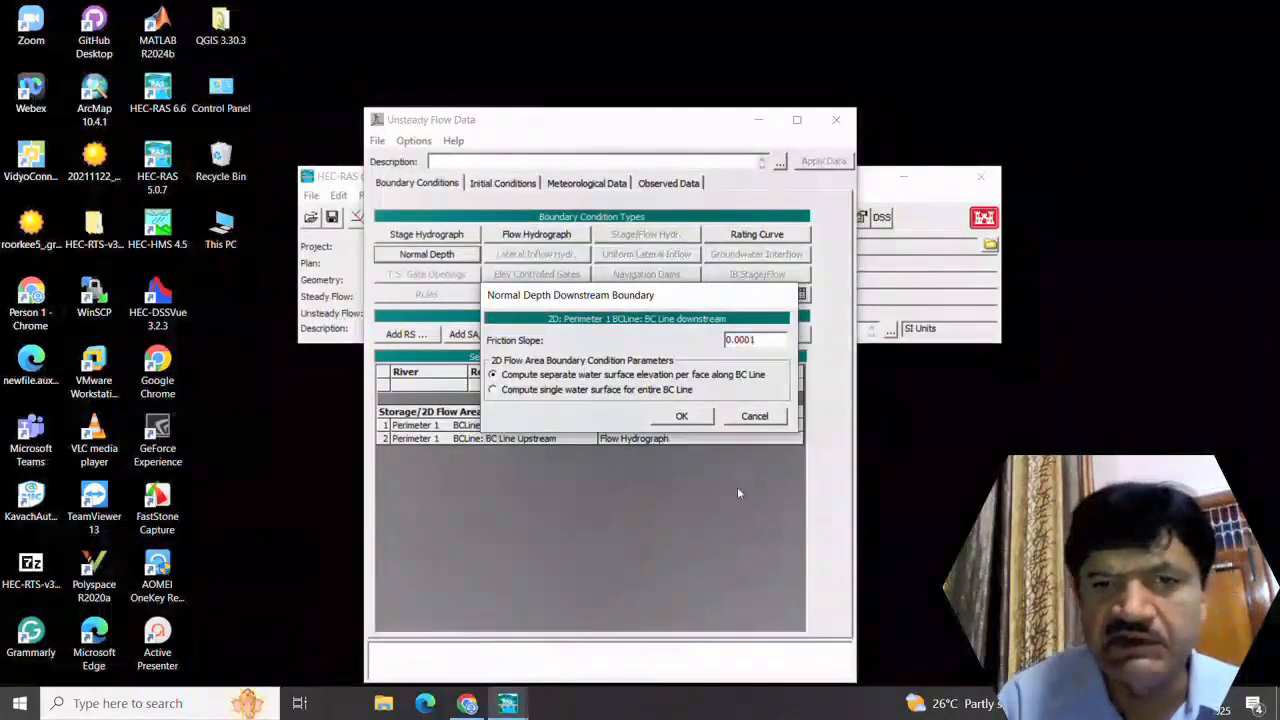
left_click(704, 424)
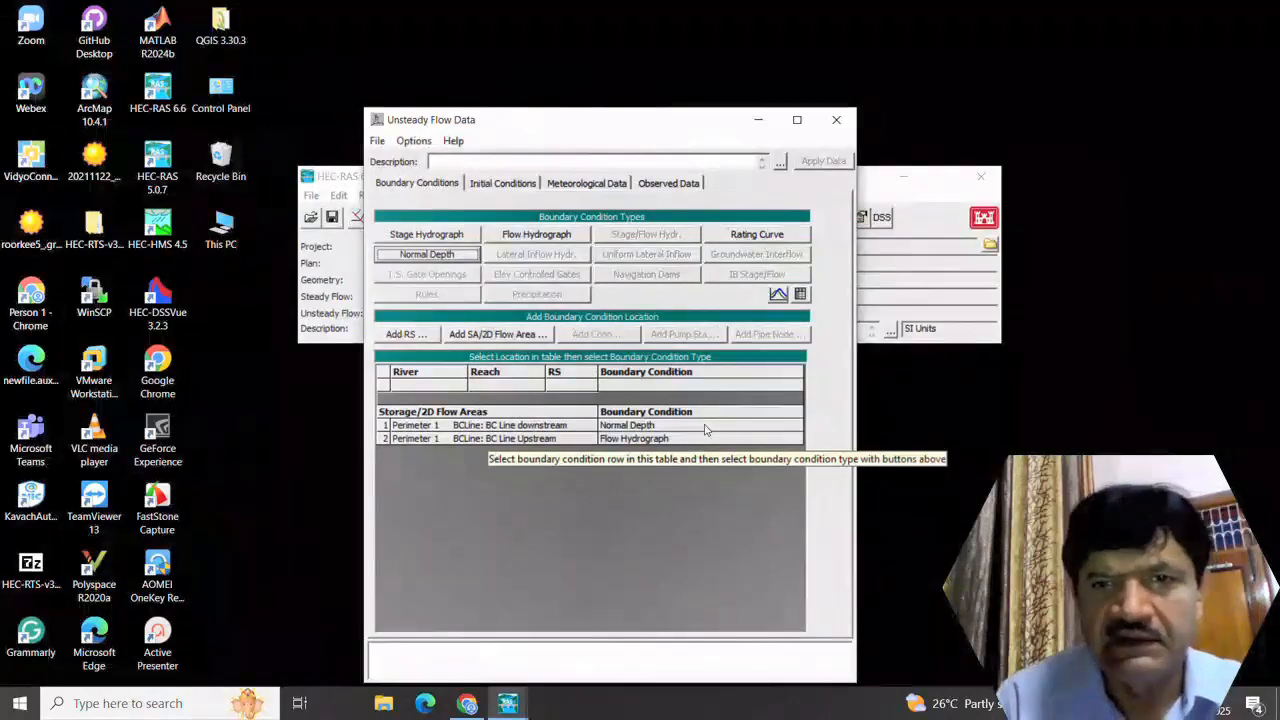
left_click(836, 119)
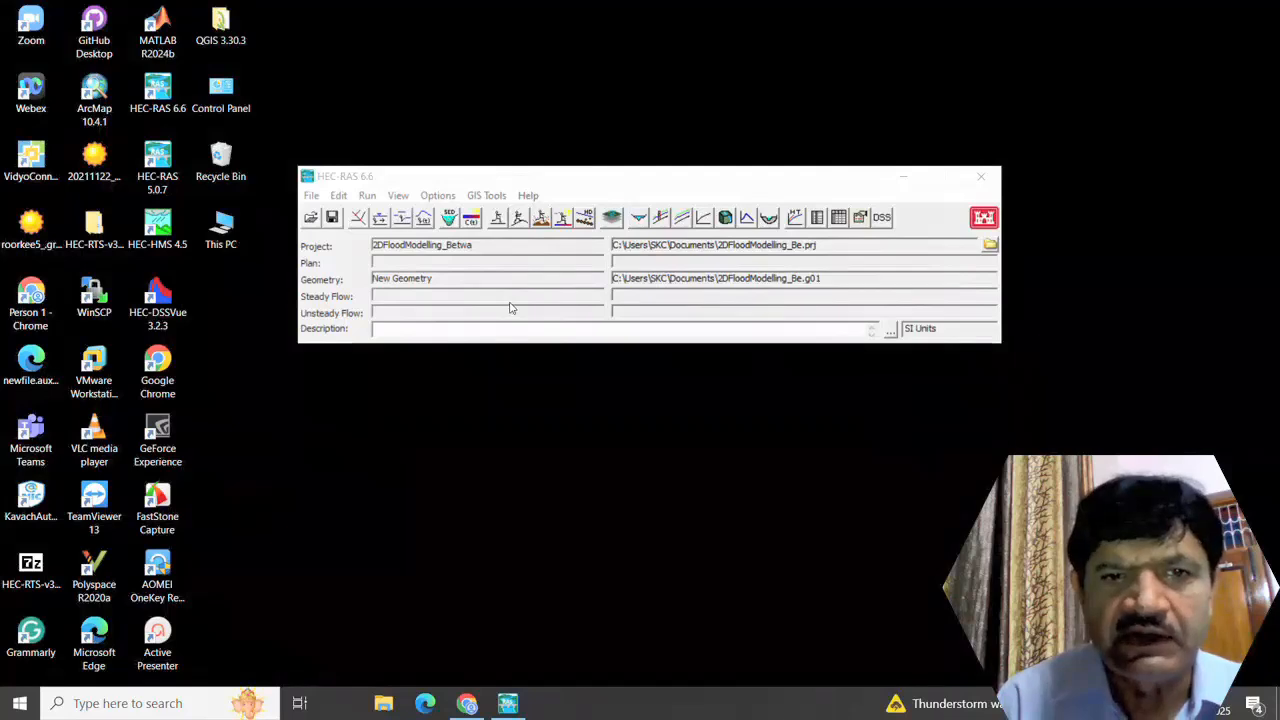
Step: Give the unsteady flow plan the short ID Plan01 and enable geometry preprocessor, unsteady flow simulation, post processor and floodplain mapping
left_click(519, 222)
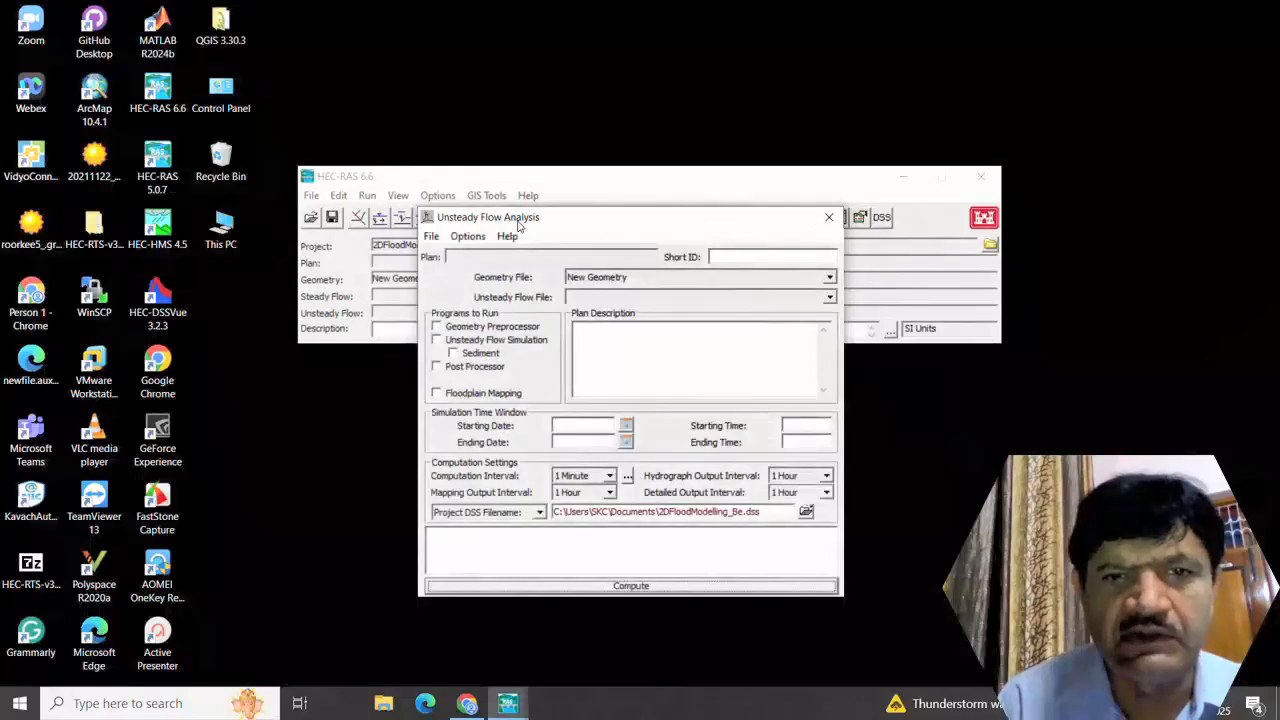
left_click(745, 257)
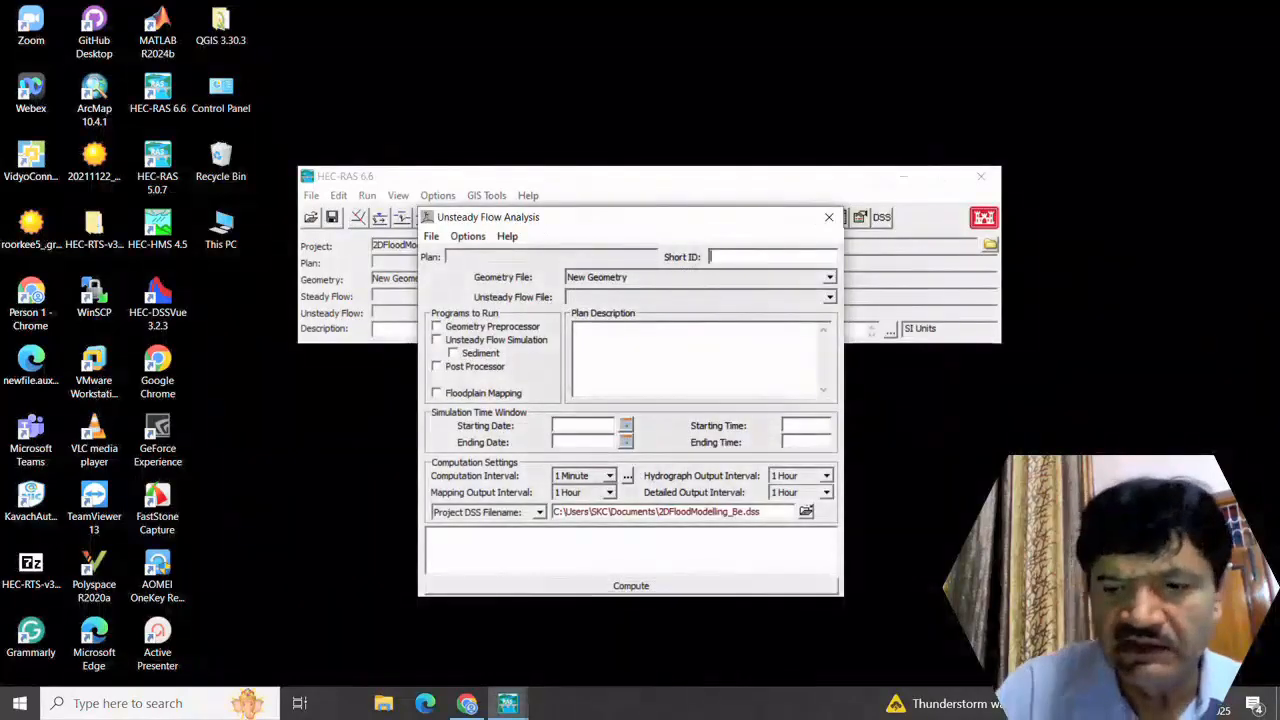
type("Pla")
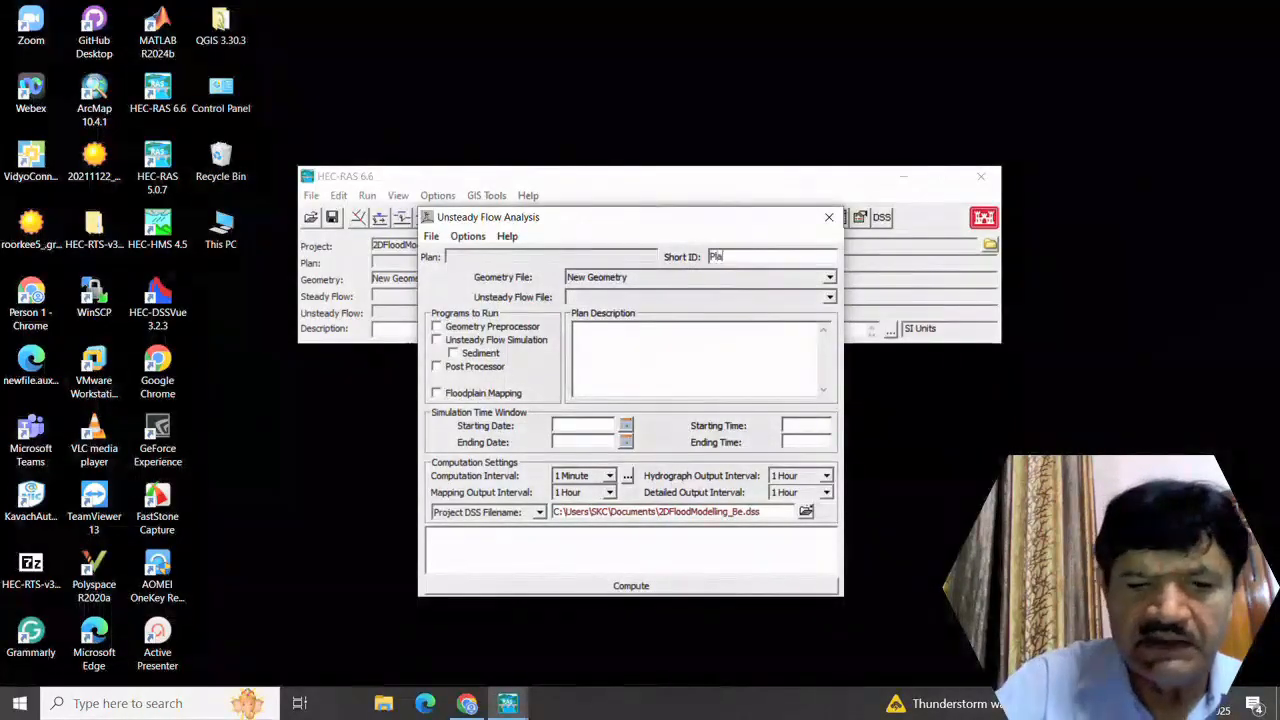
type("n01")
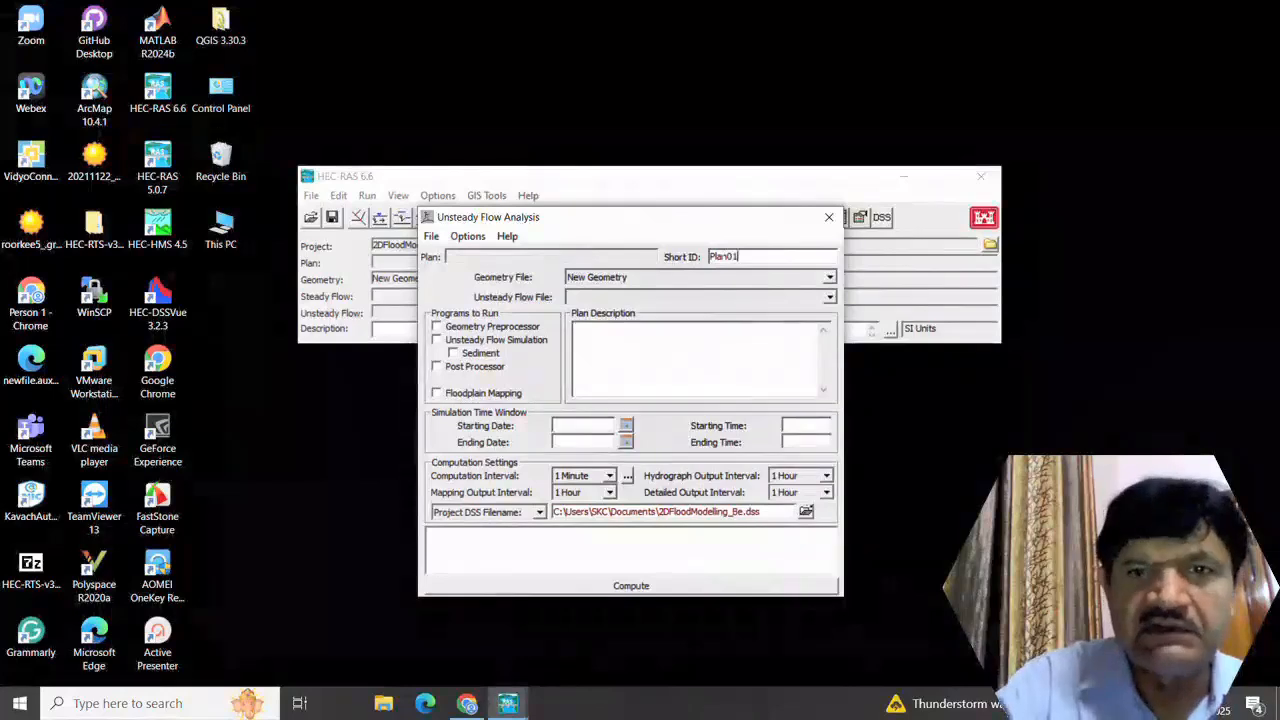
left_click(436, 341)
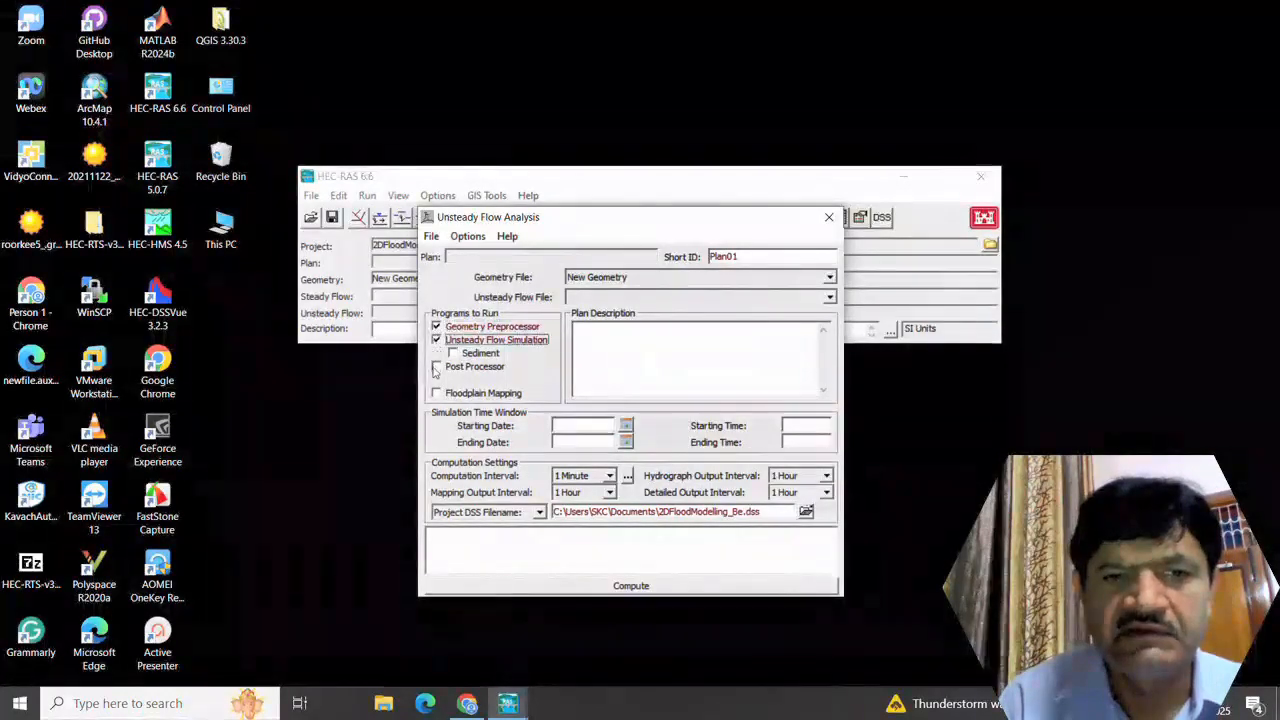
left_click(436, 367)
left_click(436, 394)
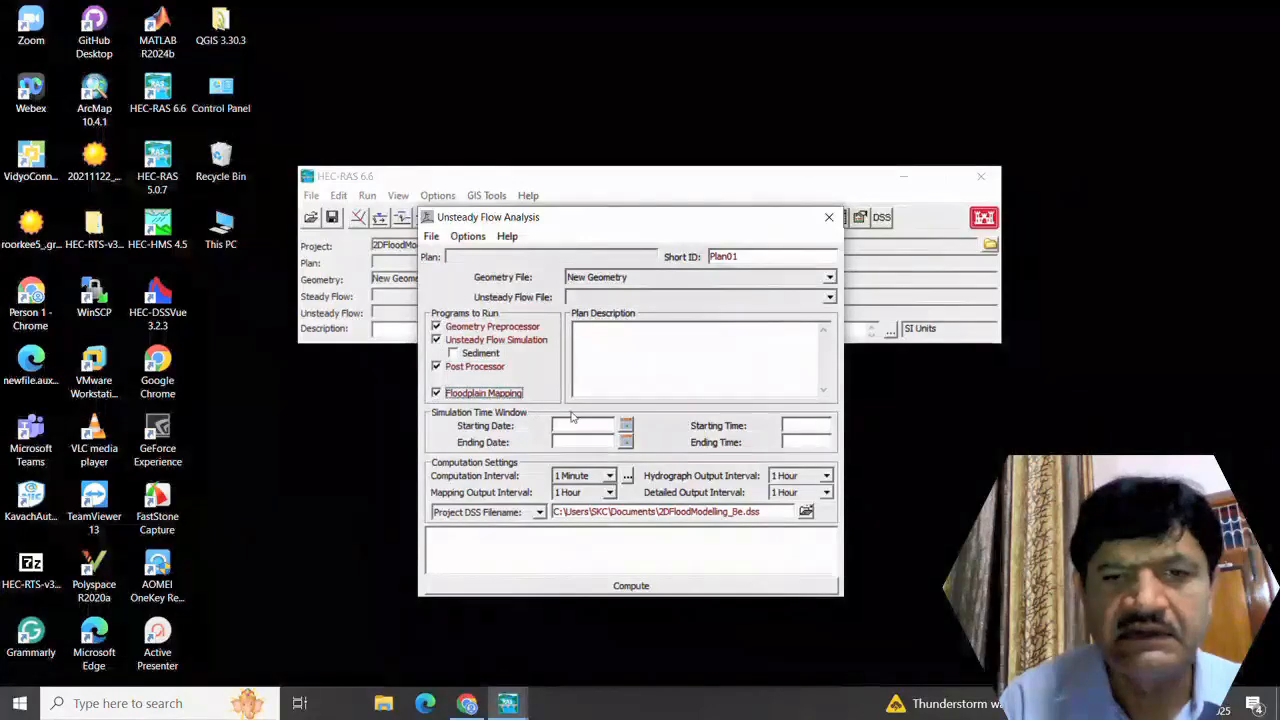
Step: Set the simulation window's starting date to 01SEP2008 and the starting time to 00:00
left_click(627, 427)
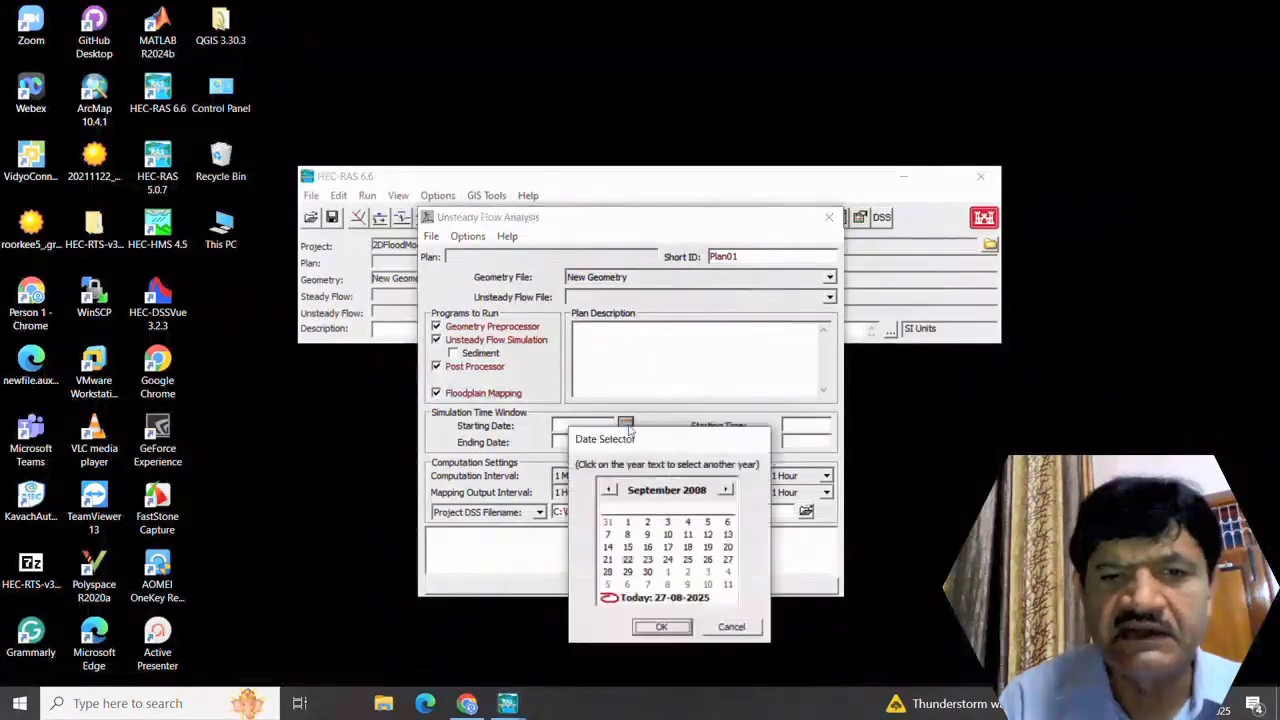
left_click(628, 524)
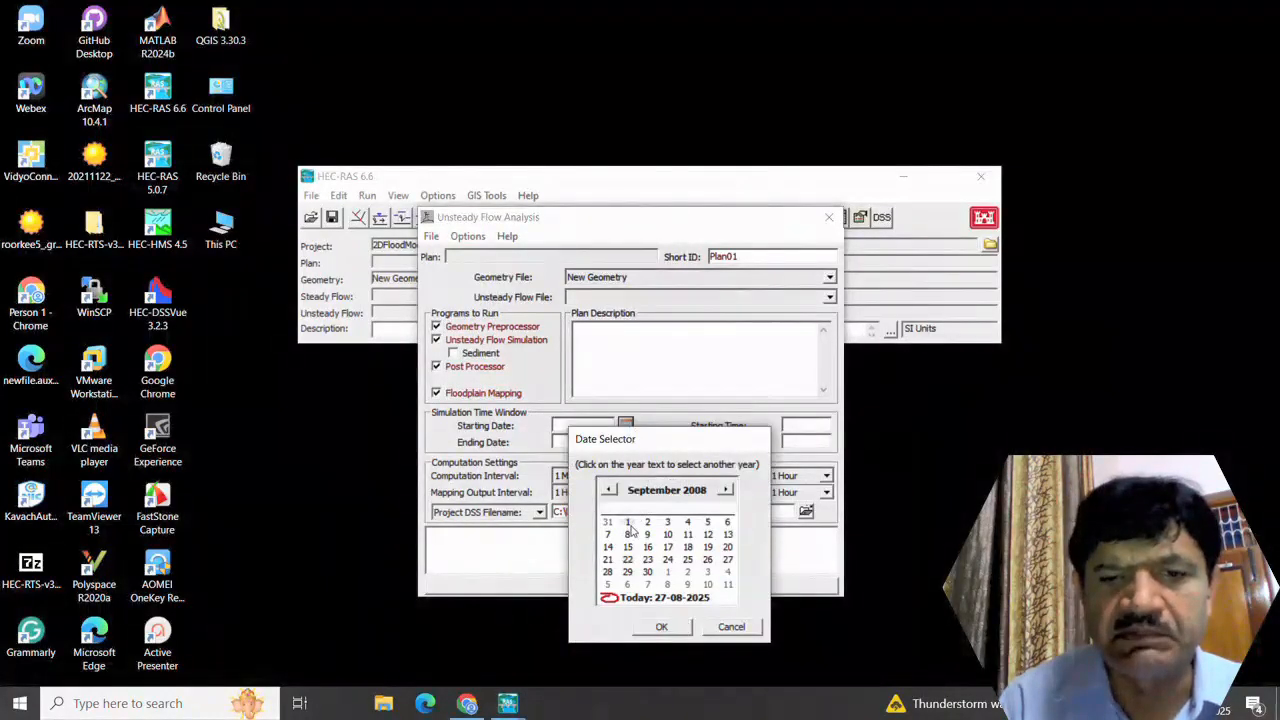
left_click(661, 627)
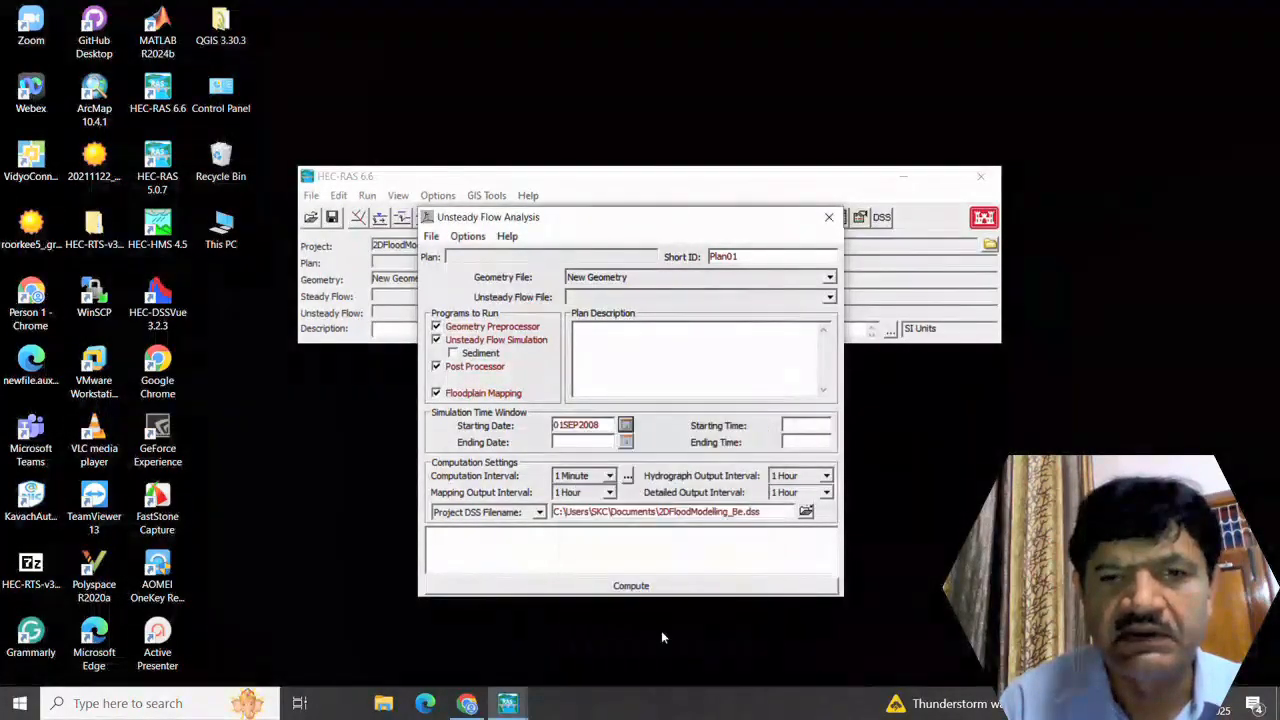
left_click(813, 428)
type("00:")
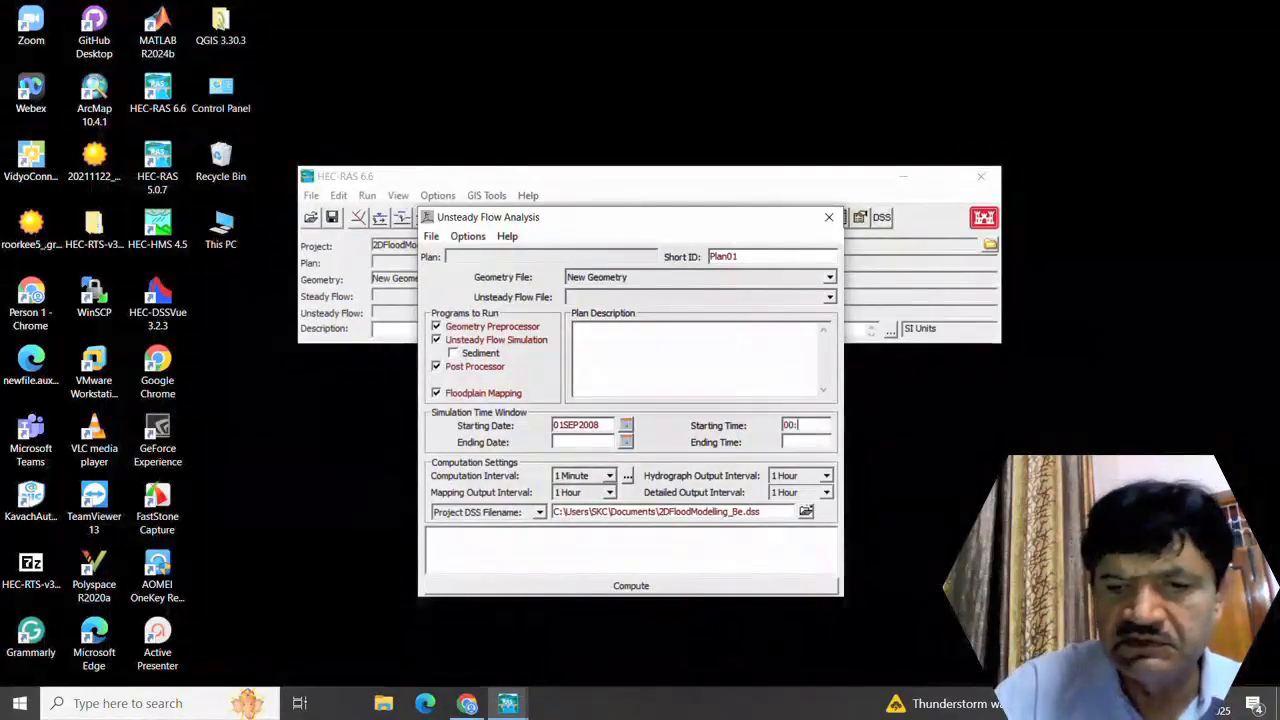
type("00")
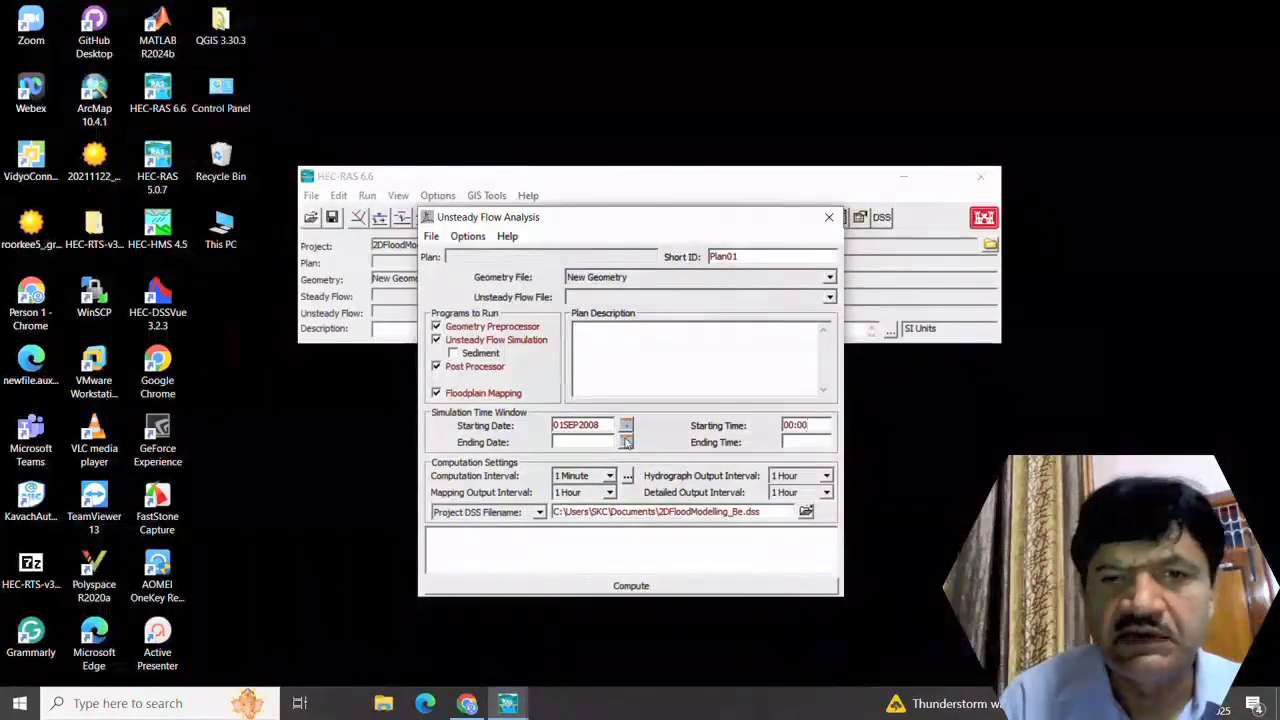
Step: Set the simulation window's ending date to 02SEP2008 and the ending time to 18:00
left_click(627, 441)
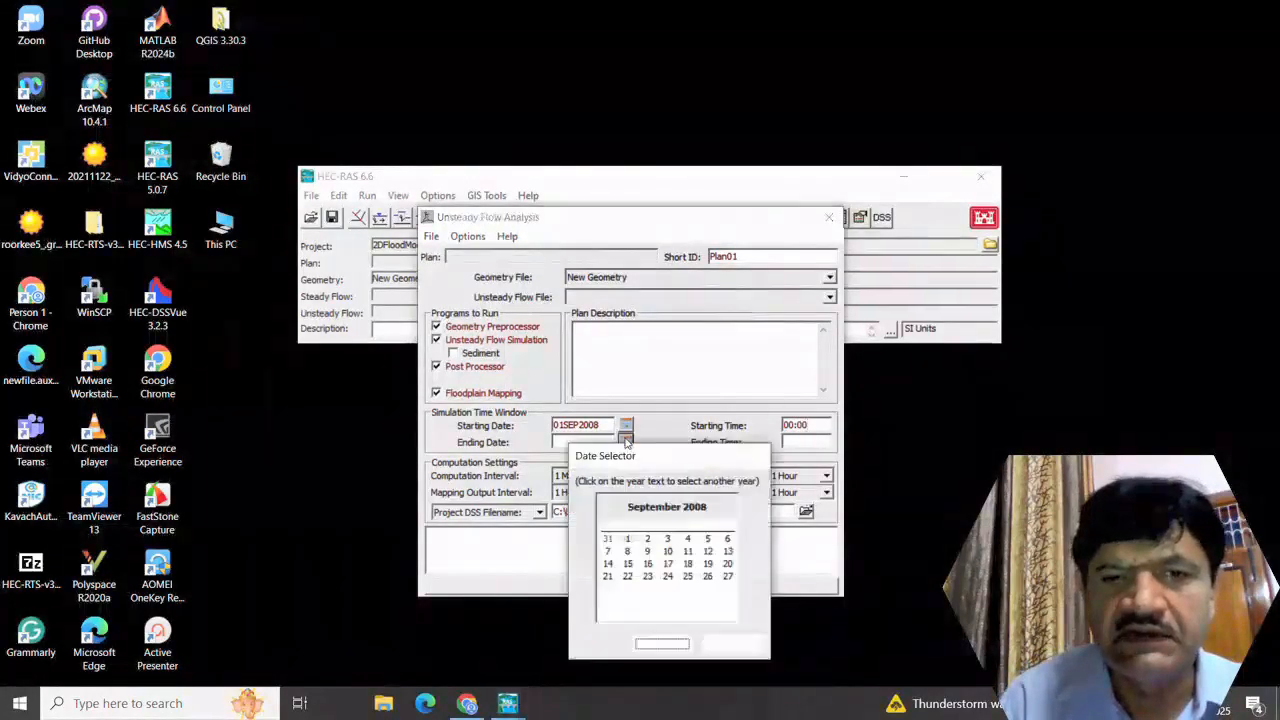
left_click(647, 540)
left_click(665, 642)
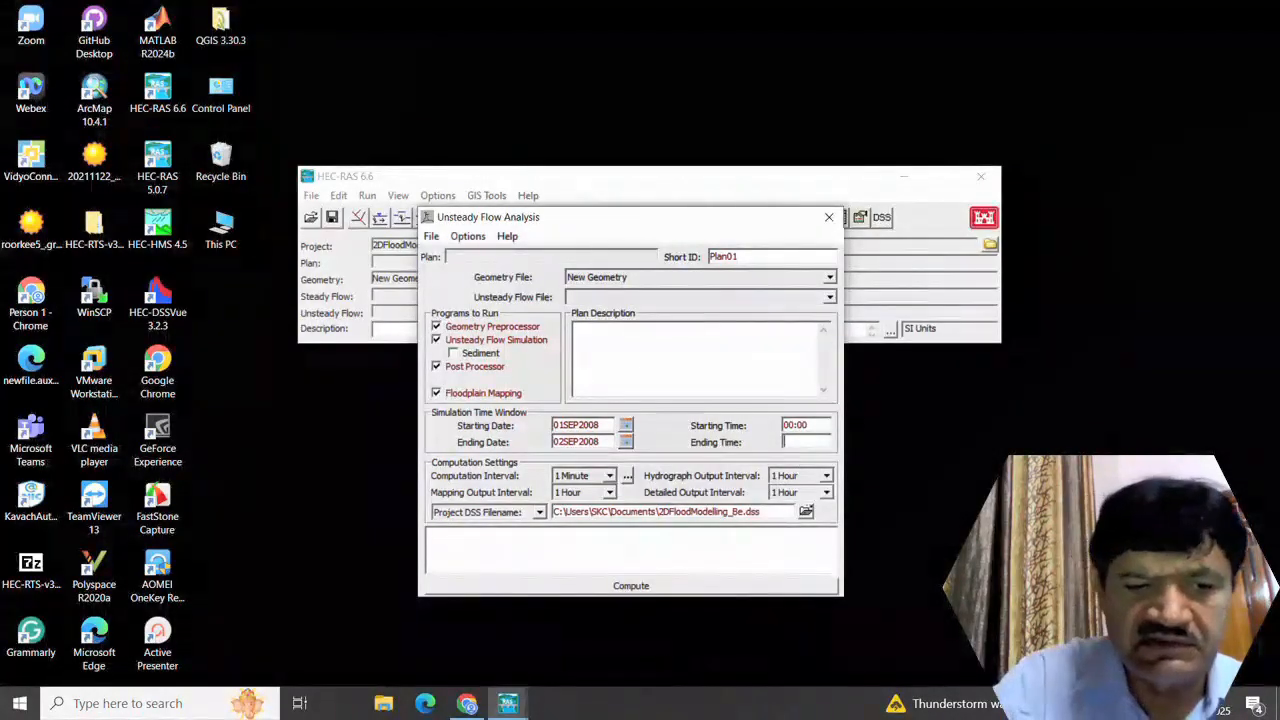
type("18:")
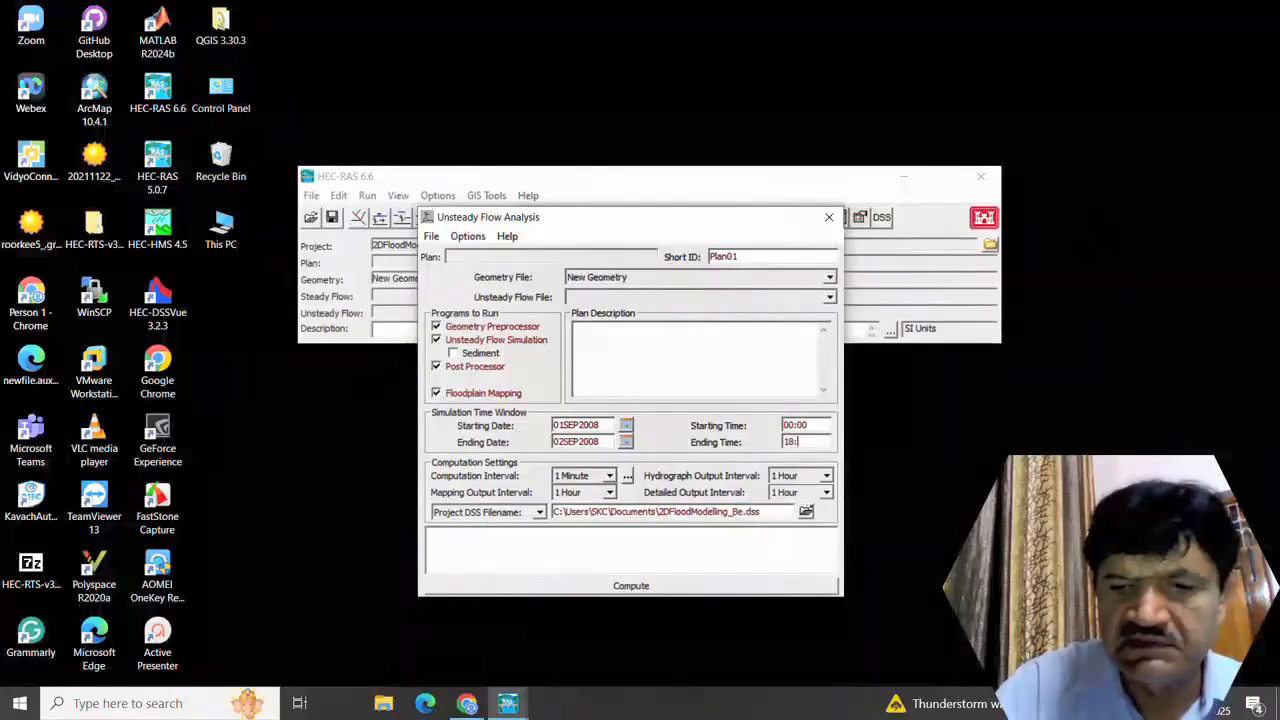
type("00")
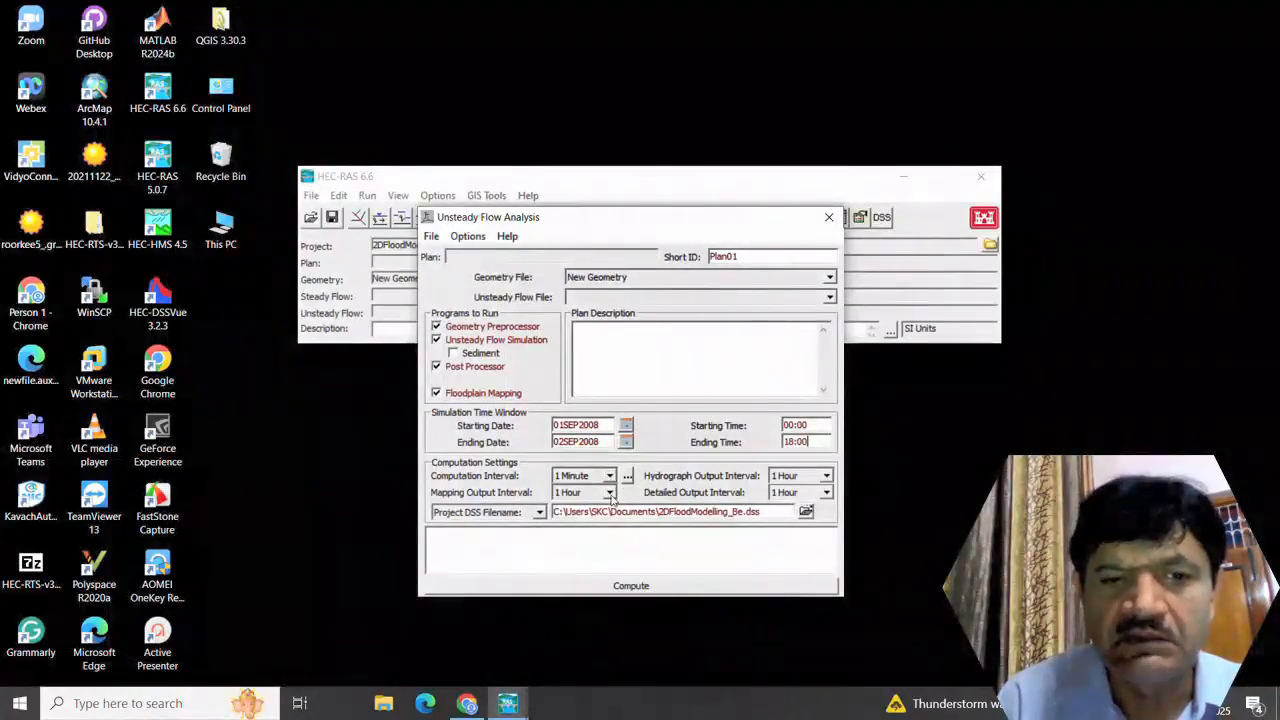
Step: Set the mapping output interval to 20 minutes and run the computation of Plan 01 with Unsteady Flow 01
left_click(609, 493)
scroll(598, 520, "up", 5)
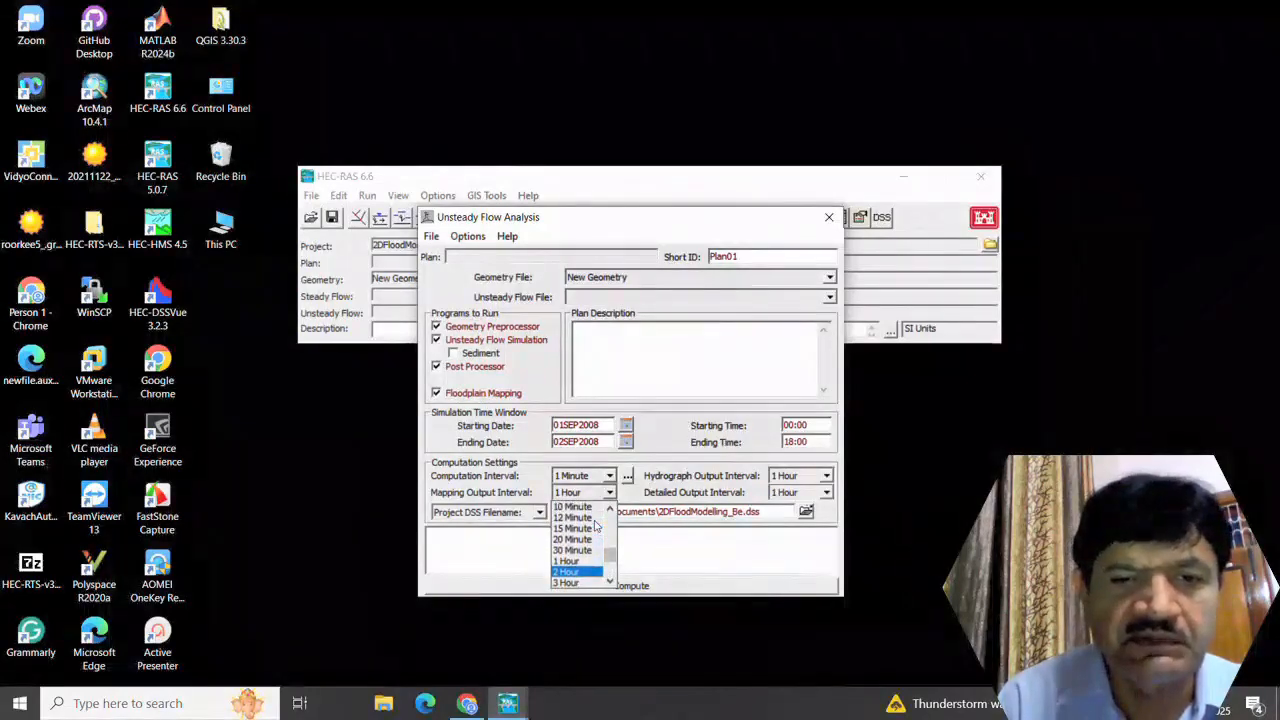
scroll(596, 525, "up", 2)
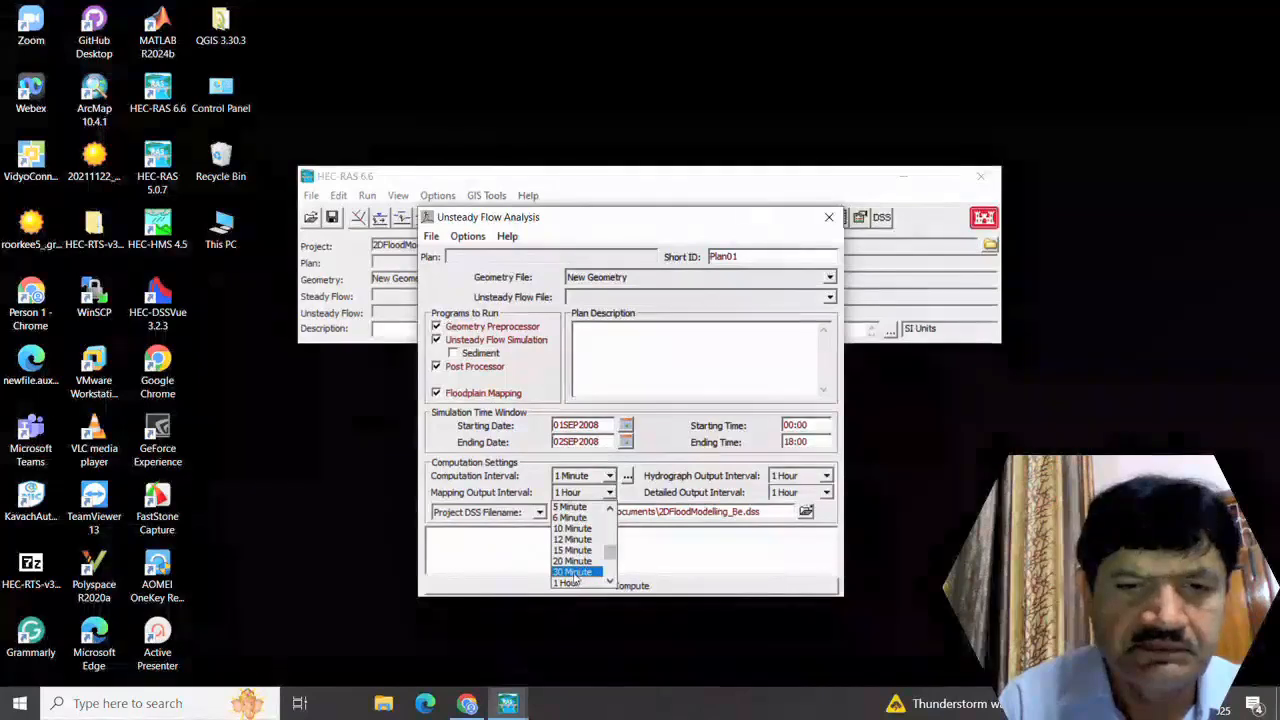
left_click(577, 563)
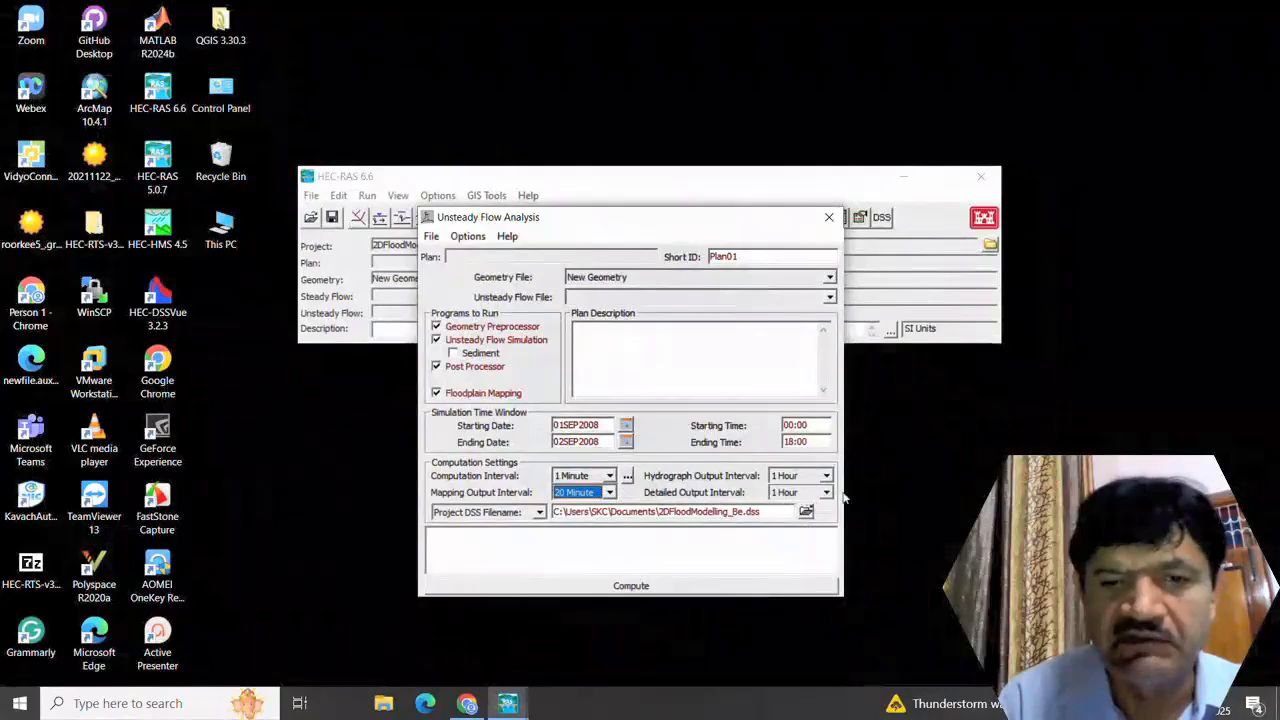
left_click(649, 589)
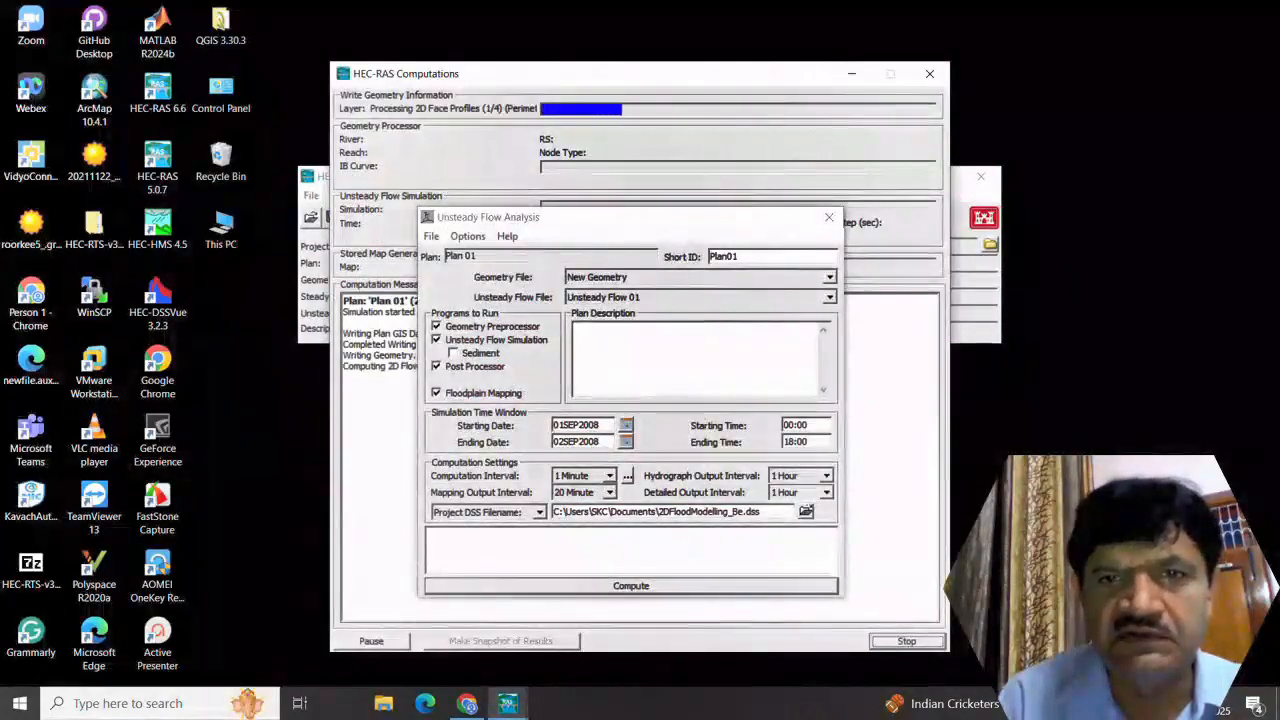
left_click_drag(697, 222, 176, 463)
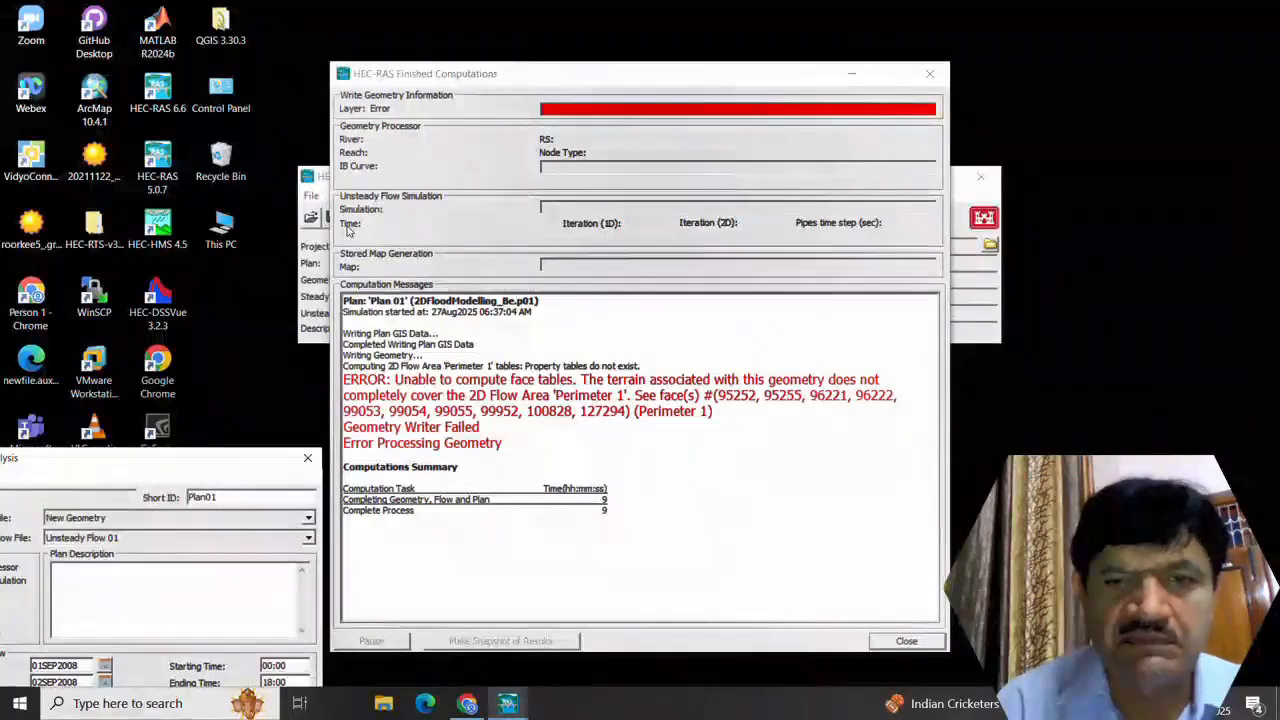
Step: Open RAS Mapper and start editing the 2D flow area perimeters of New Geometry near the downstream boundary
left_click(310, 188)
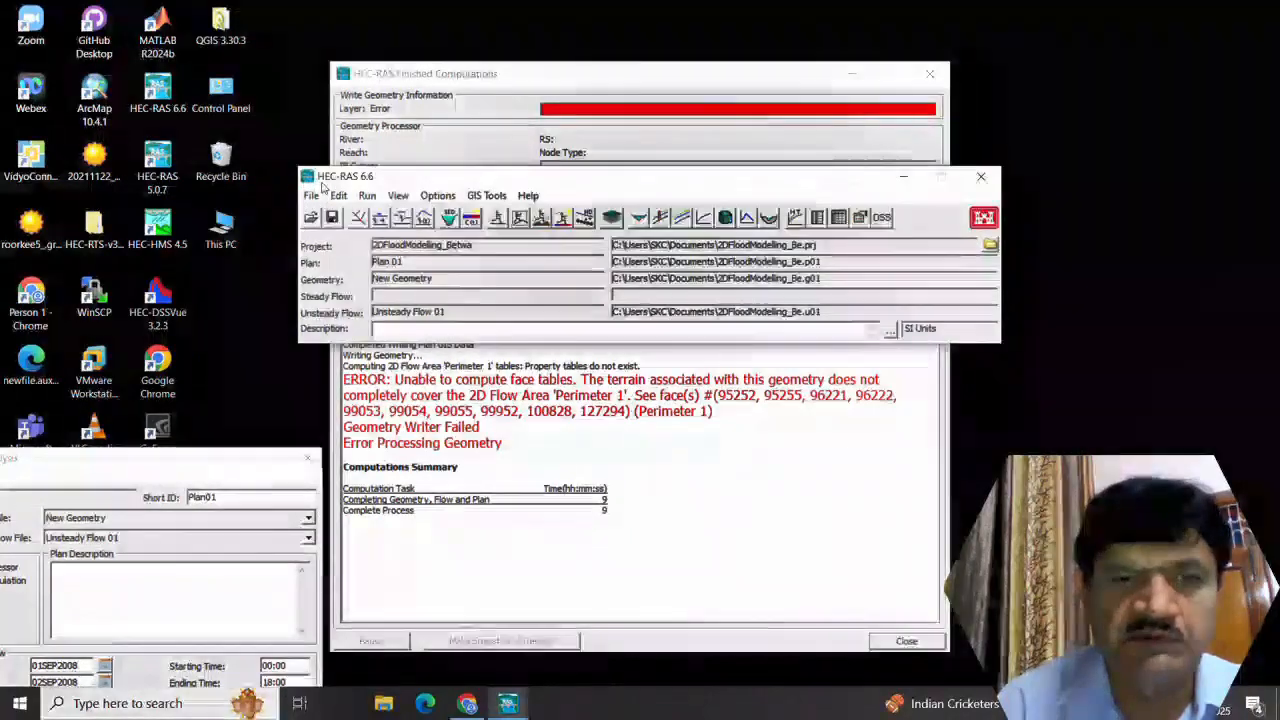
left_click(611, 217)
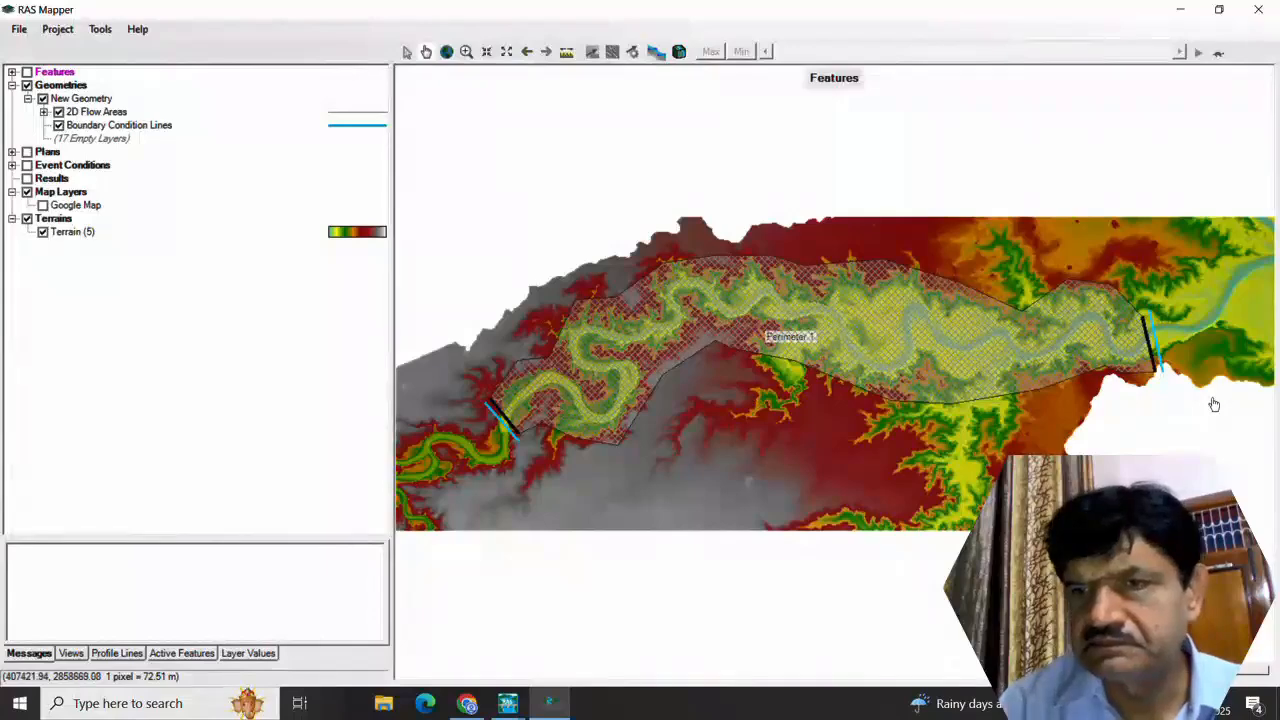
scroll(1213, 404, "up", 1)
scroll(1095, 443, "up", 1)
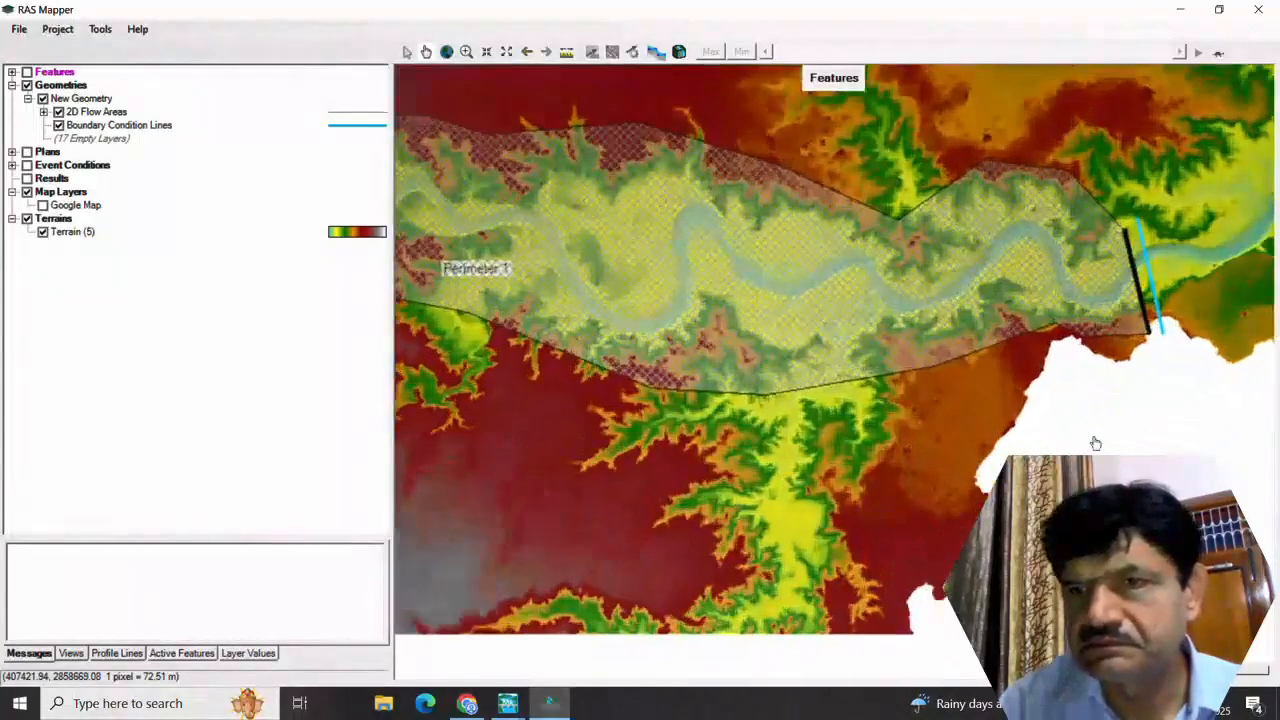
scroll(1095, 443, "up", 1)
scroll(1093, 443, "up", 1)
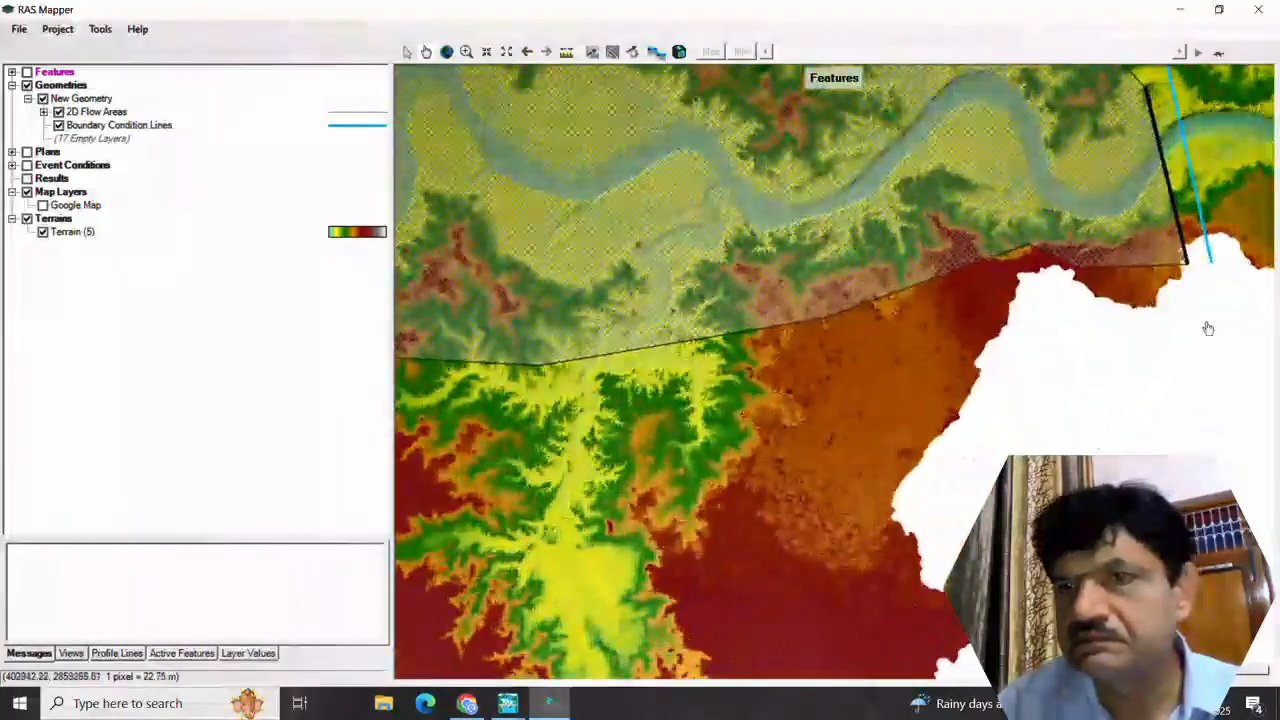
scroll(1208, 286, "up", 1)
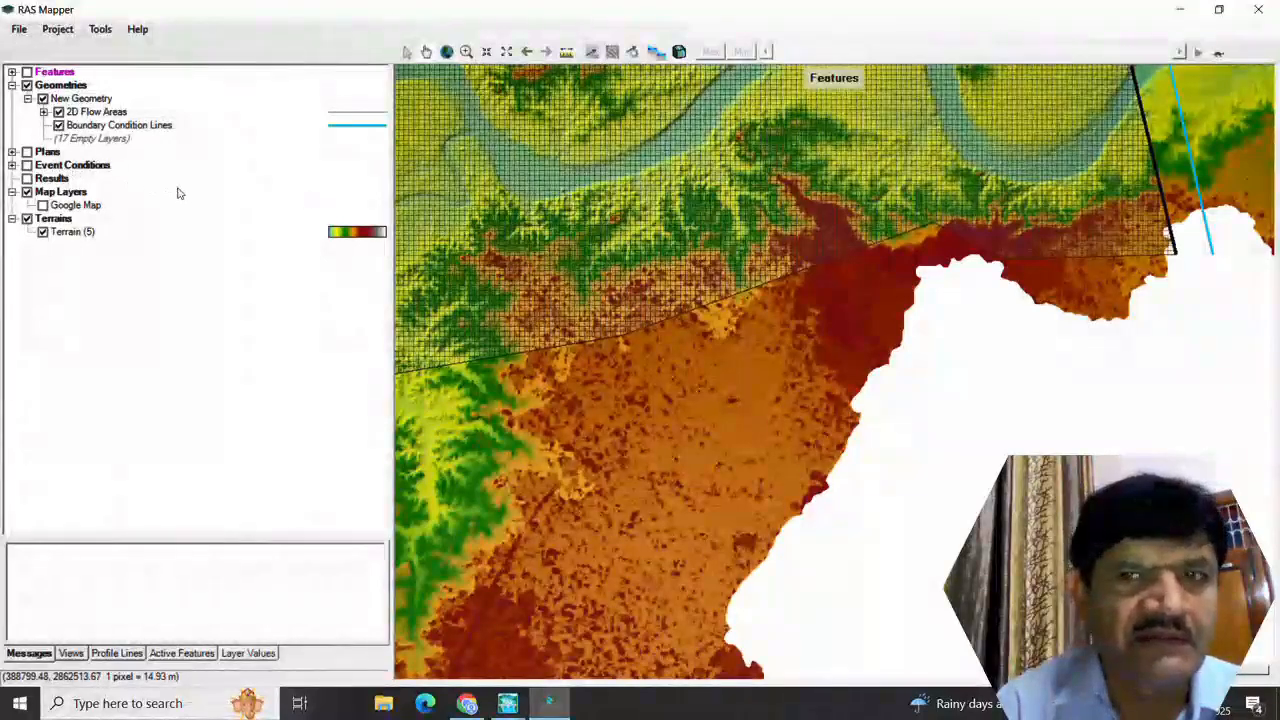
left_click(86, 99)
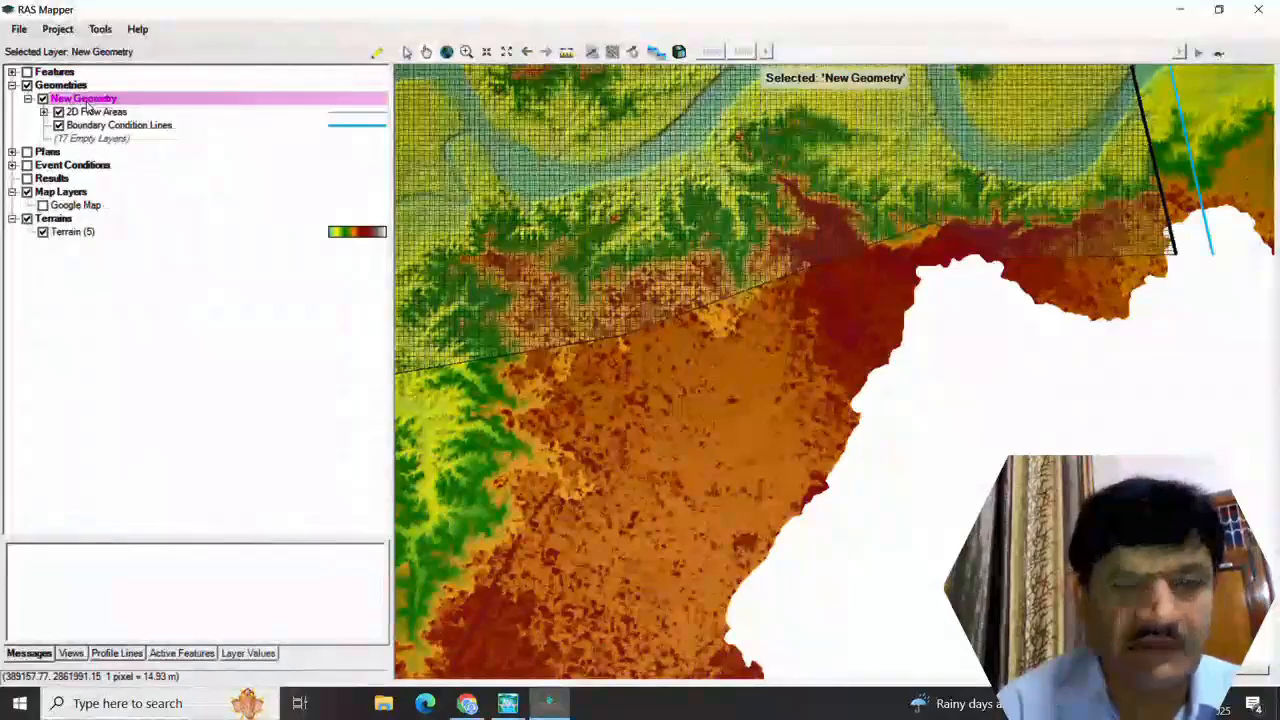
right_click(88, 107)
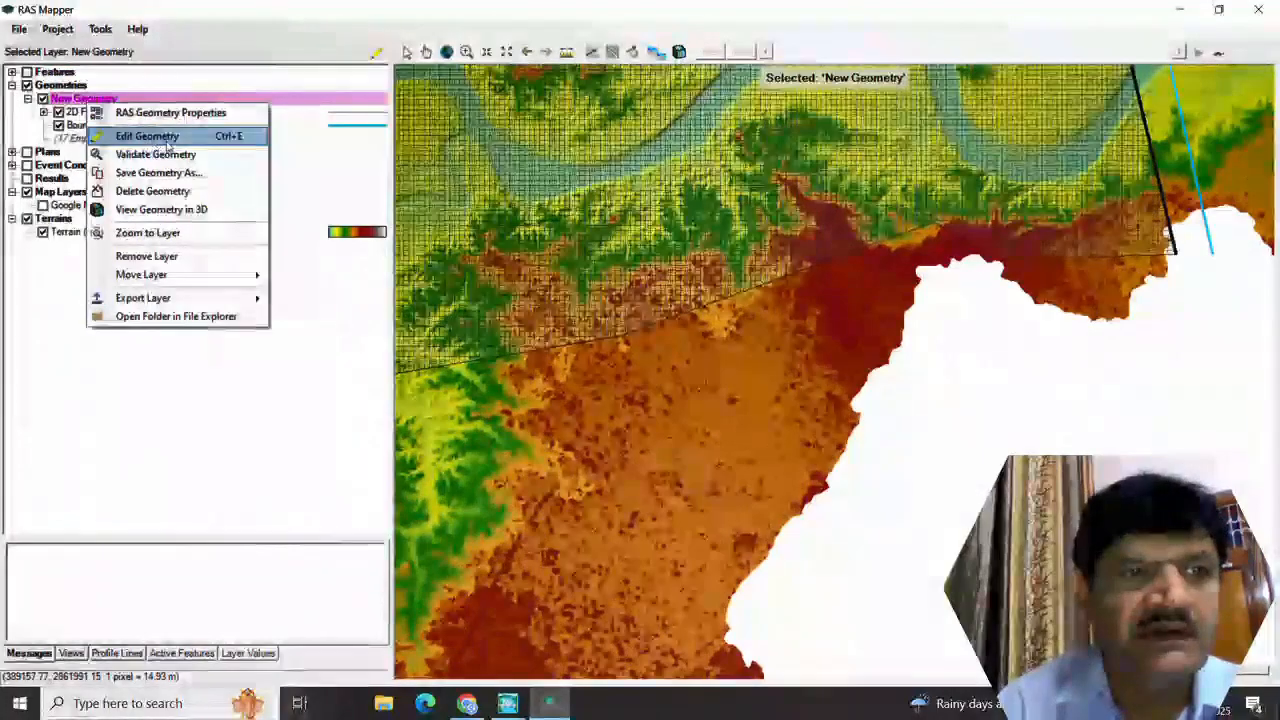
left_click(147, 136)
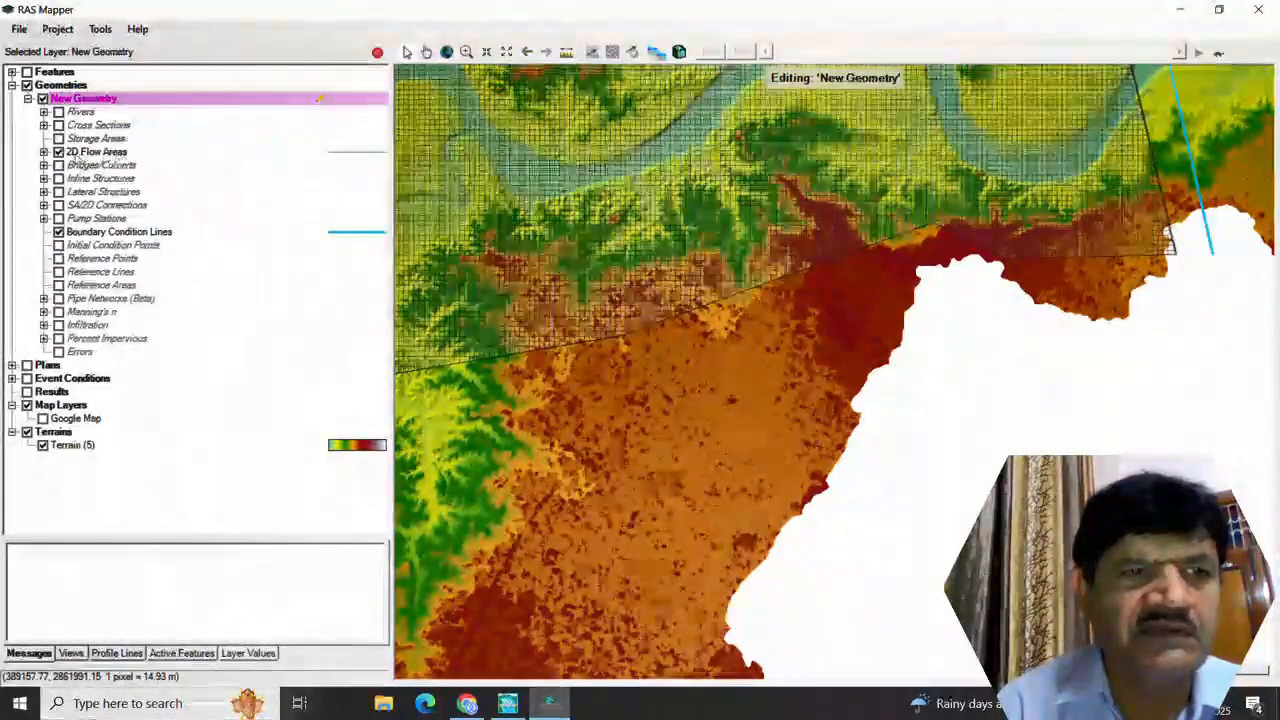
left_click(44, 152)
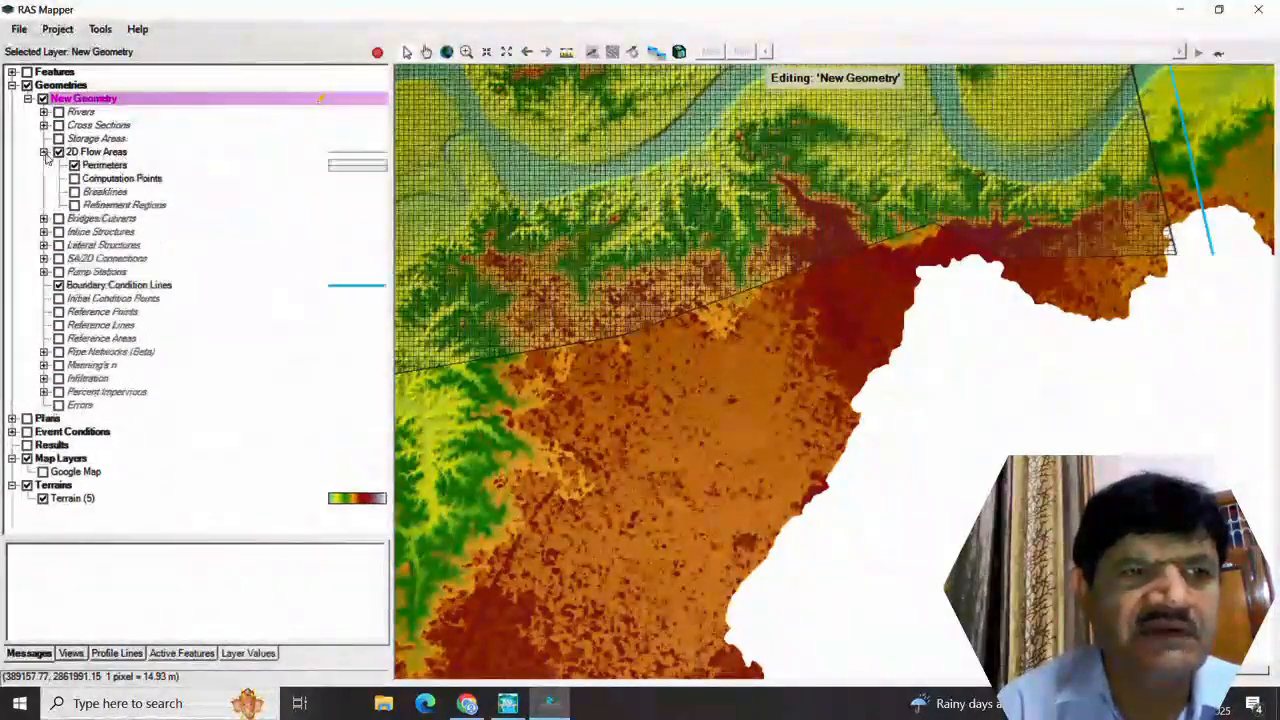
left_click(105, 166)
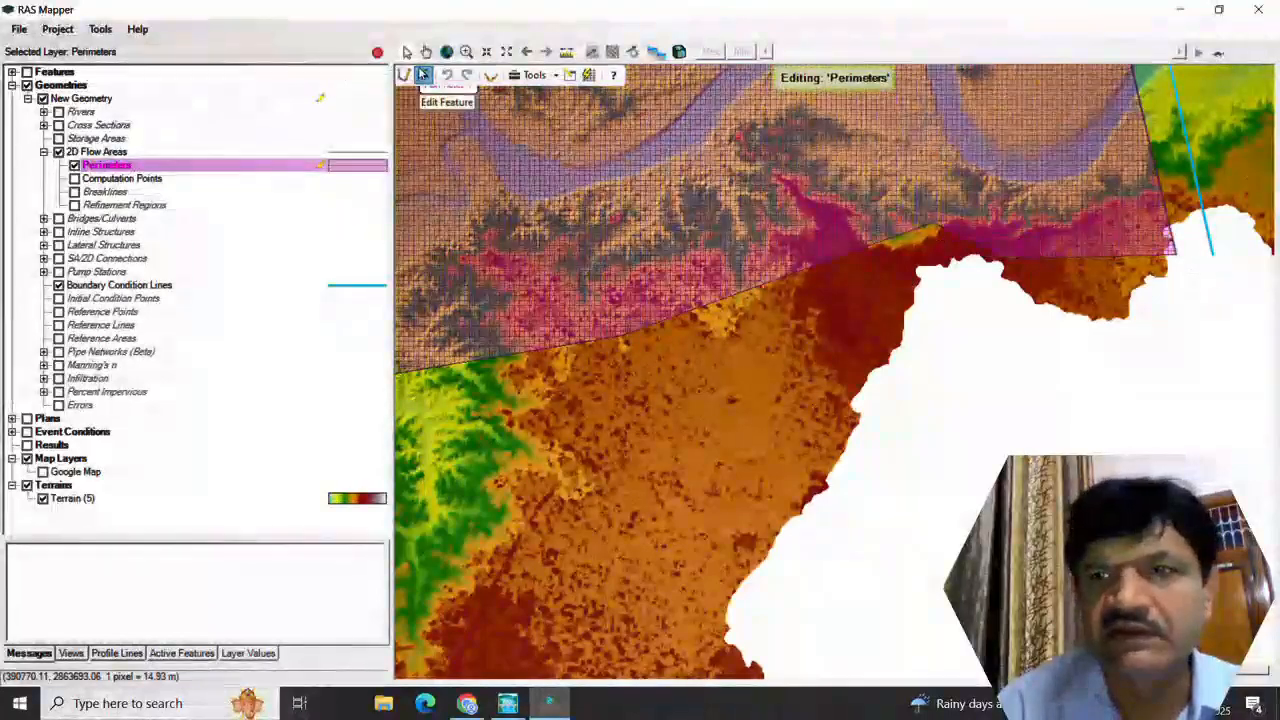
Step: Move the downstream lower corner of Perimeter 1 inward so it lies on the terrain, and save the New Geometry edits
left_click(1168, 248)
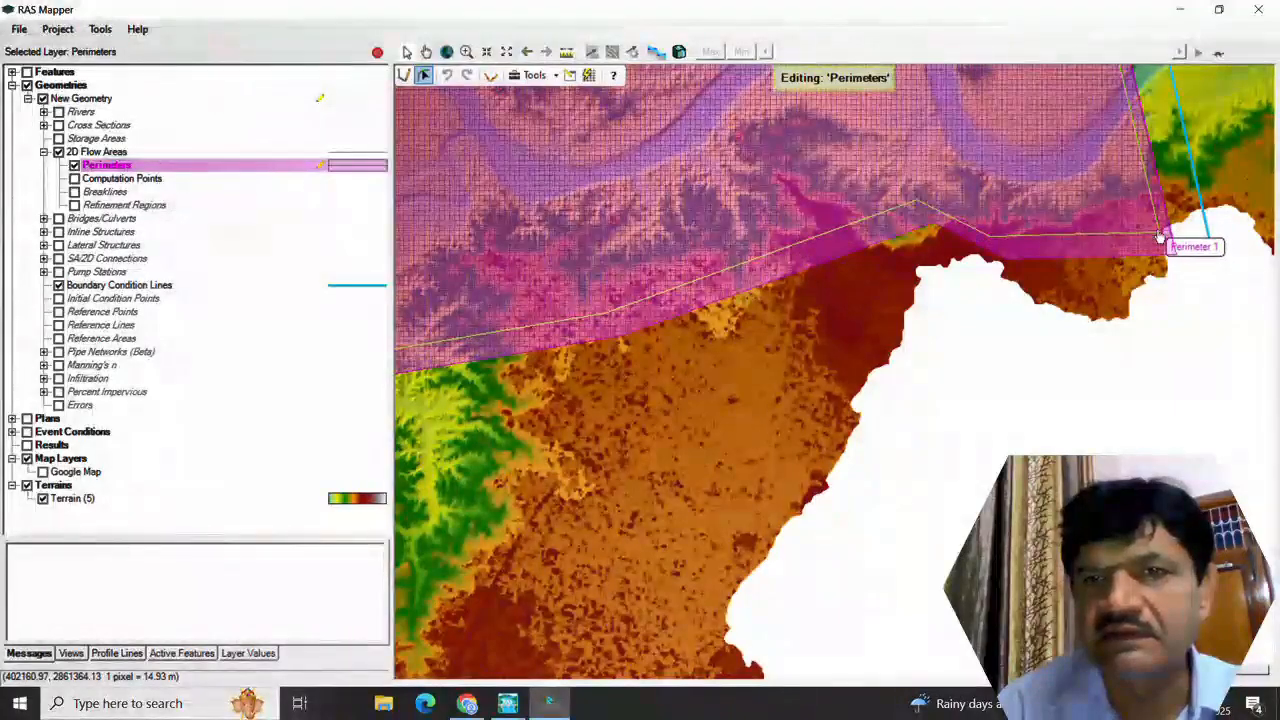
left_click_drag(1160, 236, 1181, 258)
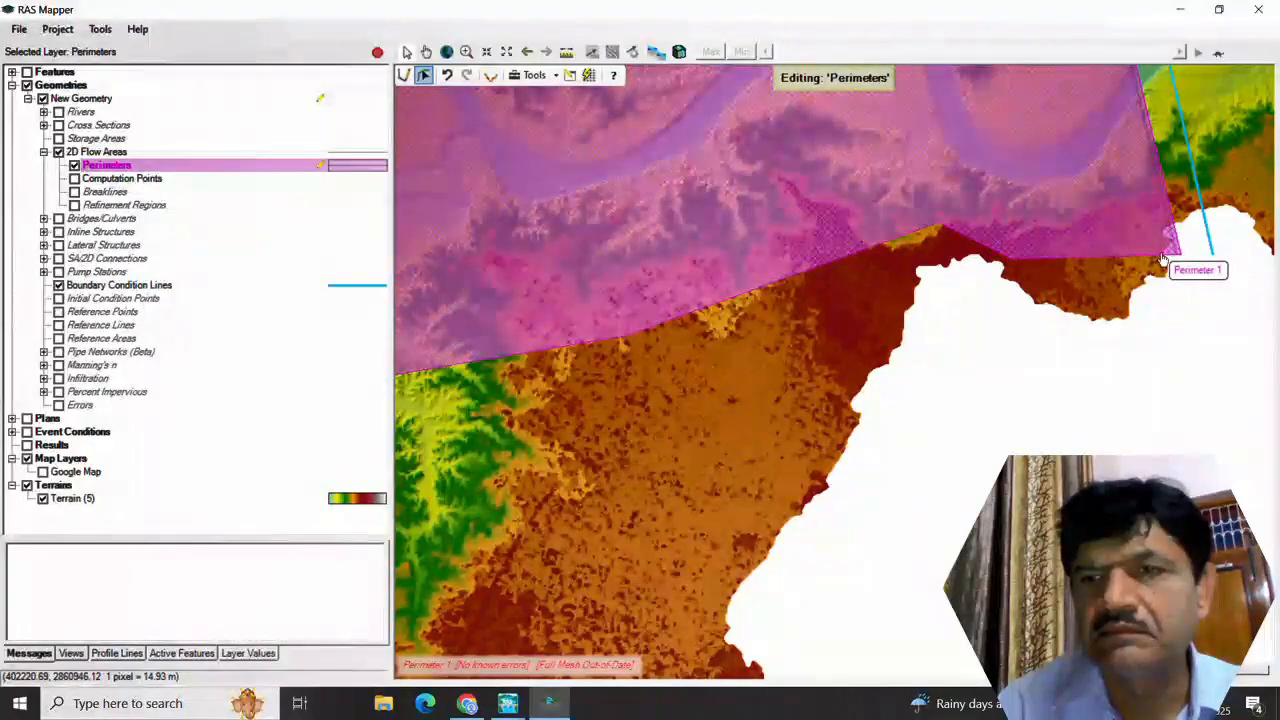
left_click(1176, 256)
left_click_drag(1180, 255, 1162, 220)
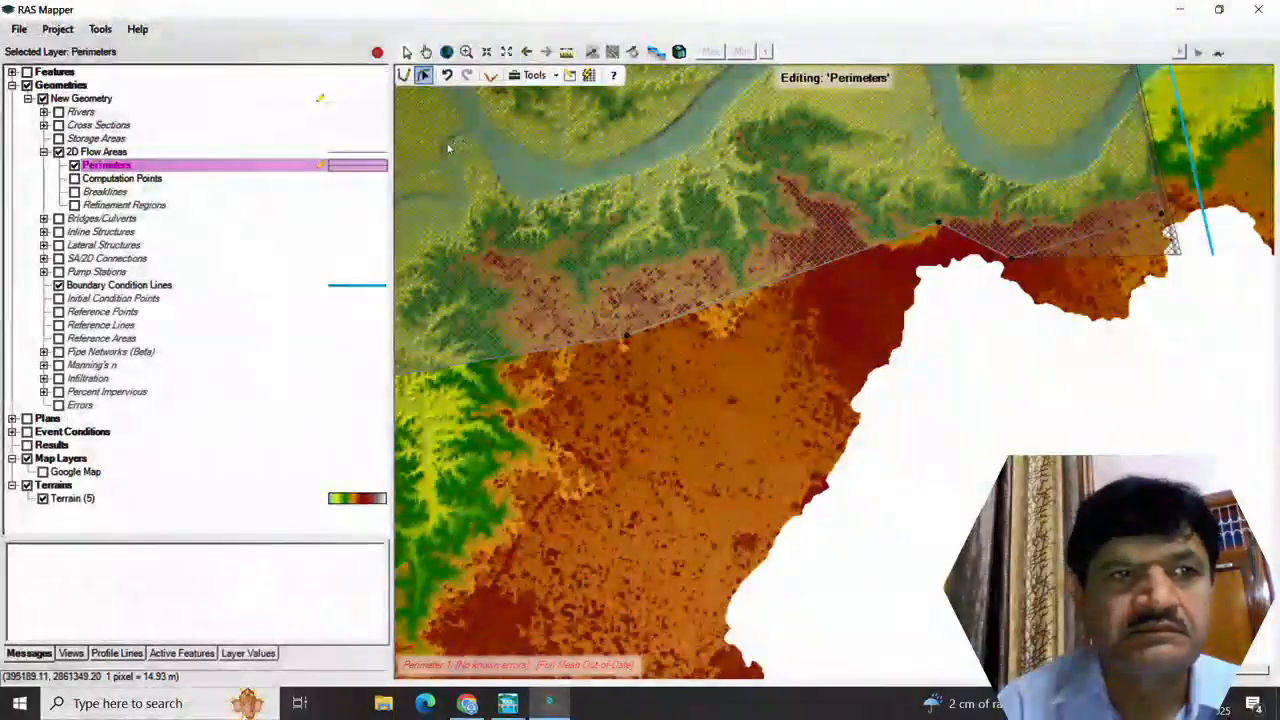
left_click(378, 51)
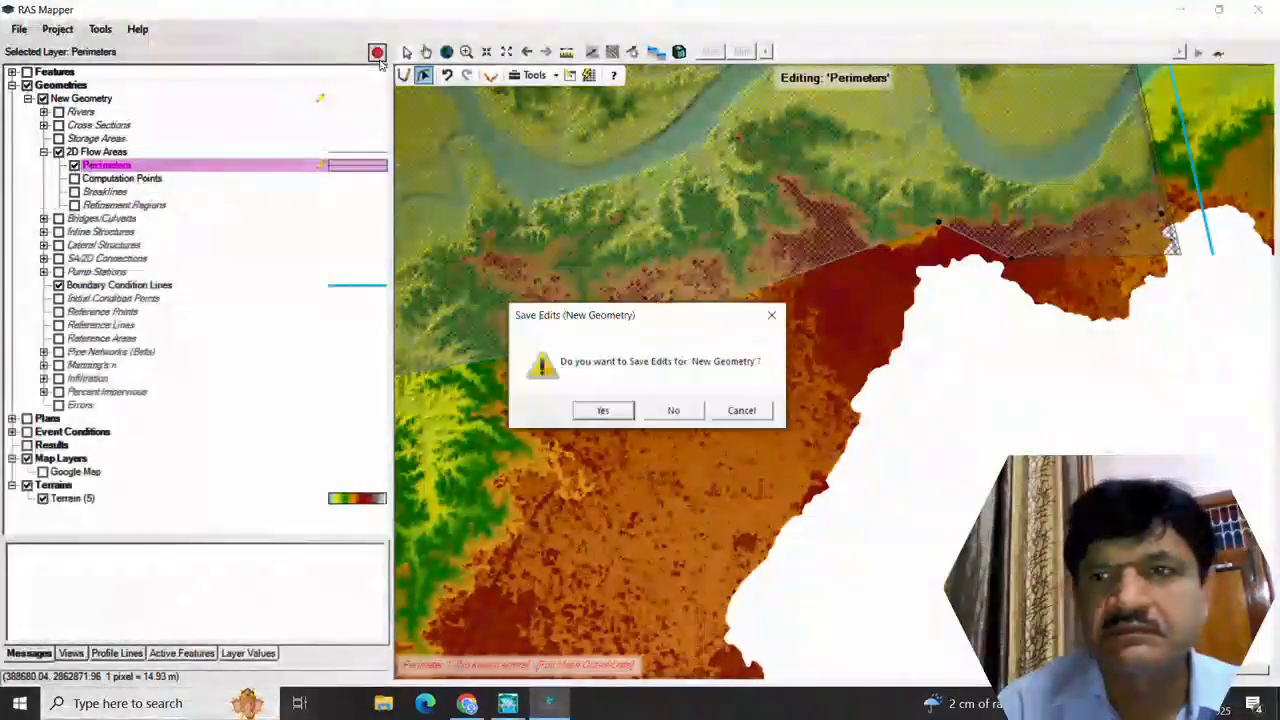
left_click(604, 414)
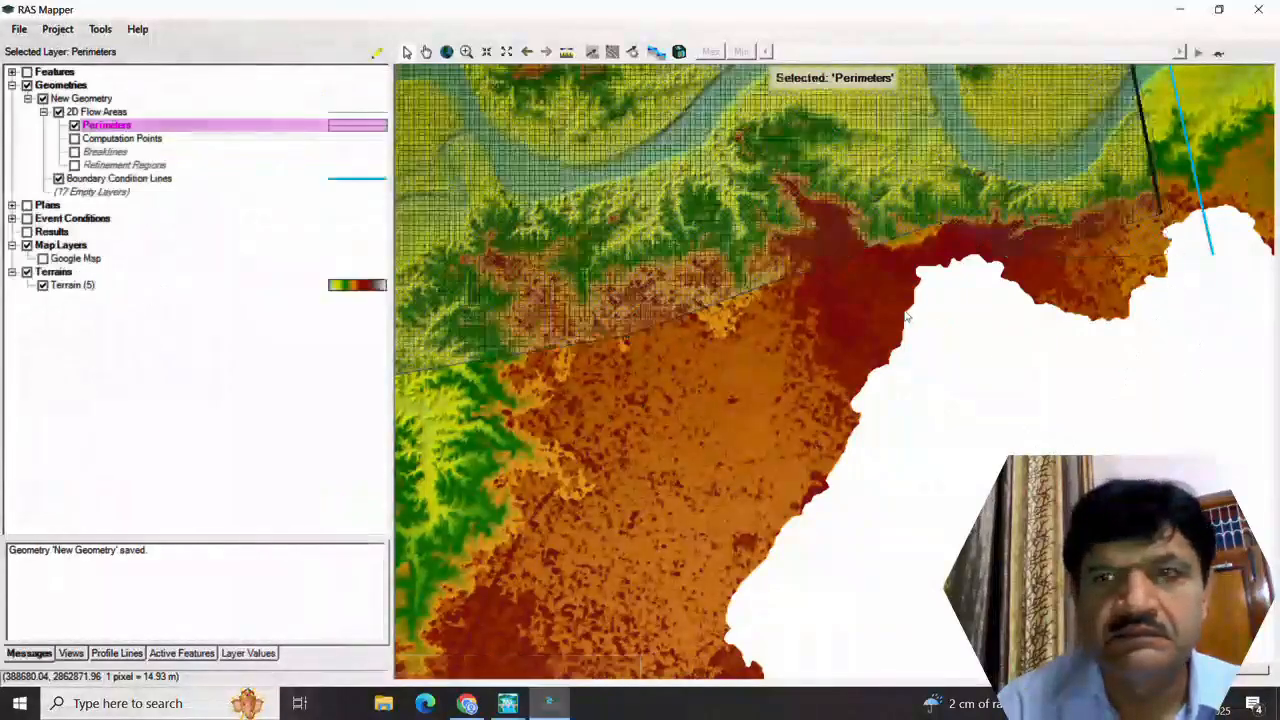
Step: Check the edited Perimeter 1 against the terrain along the whole reach, save the work and close RAS Mapper
scroll(877, 401, "down", 1)
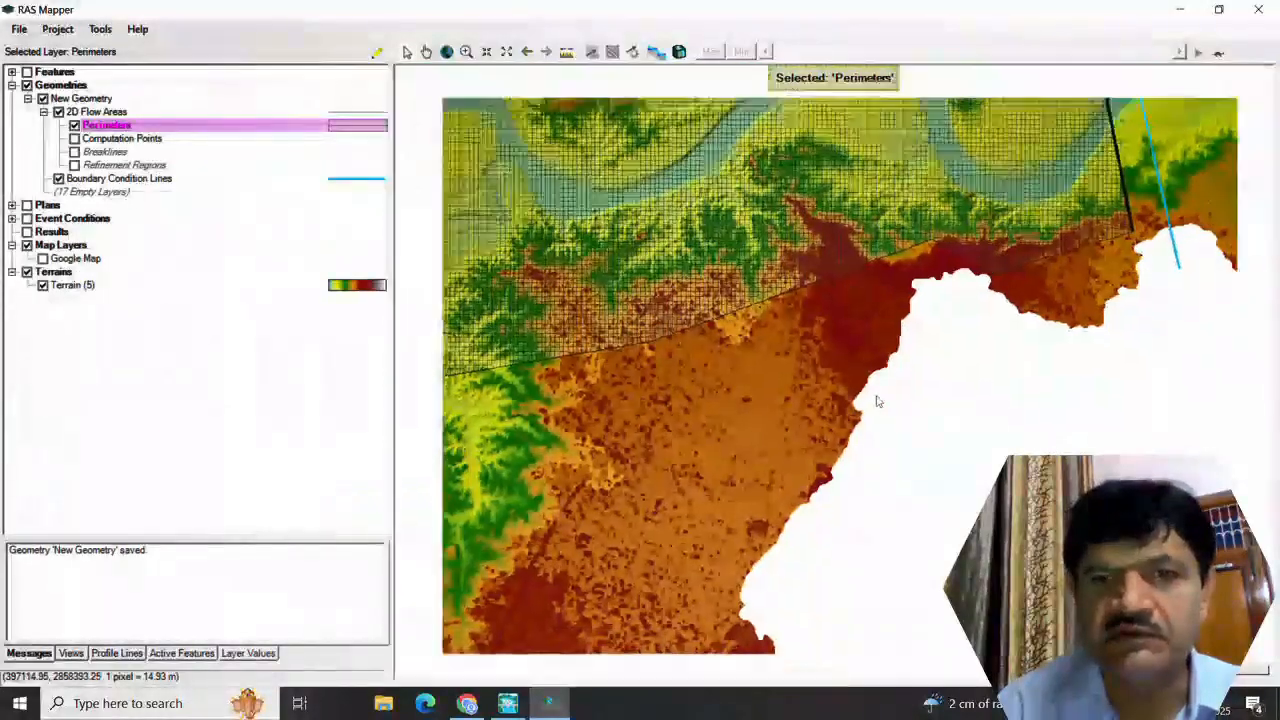
scroll(877, 401, "up", 2)
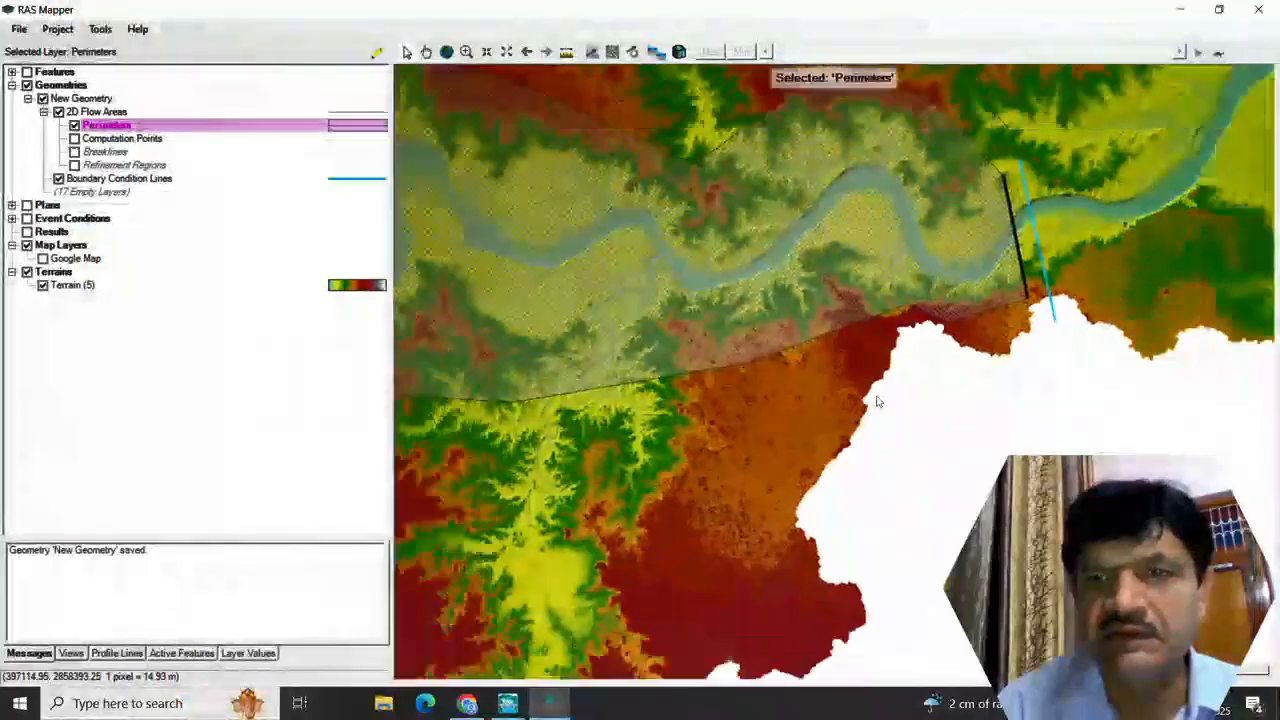
scroll(877, 401, "down", 1)
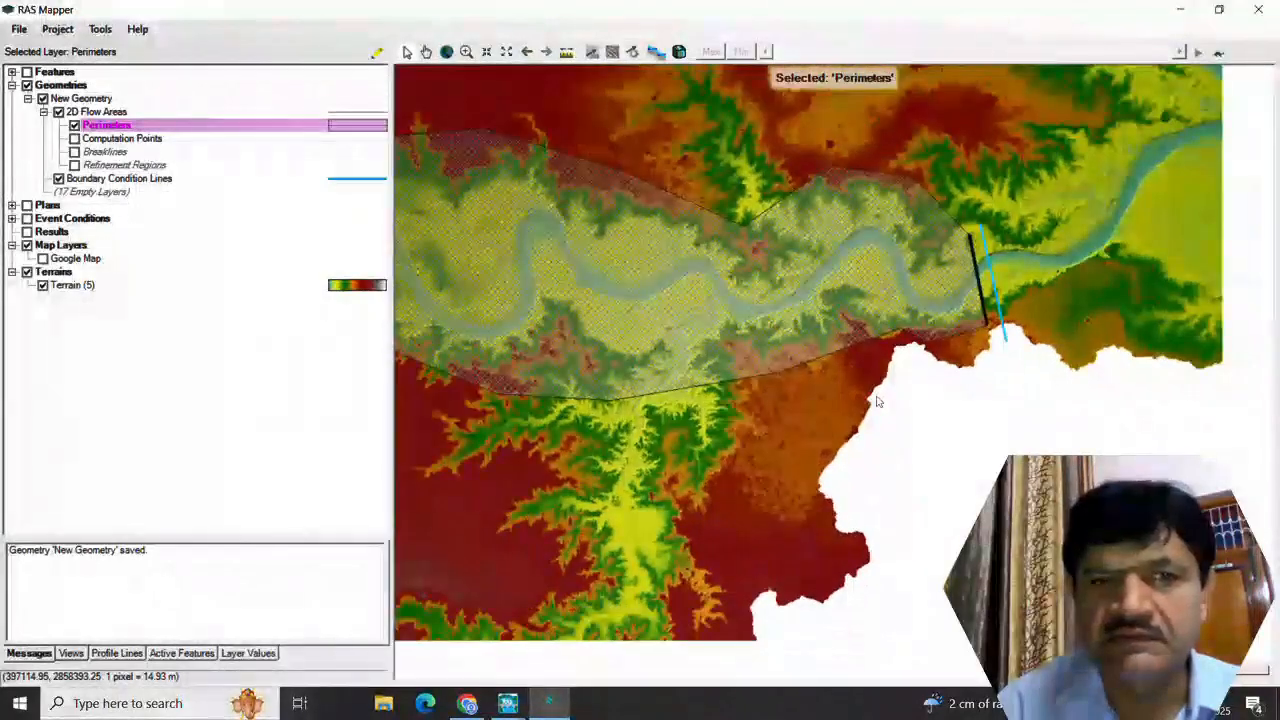
scroll(877, 401, "down", 1)
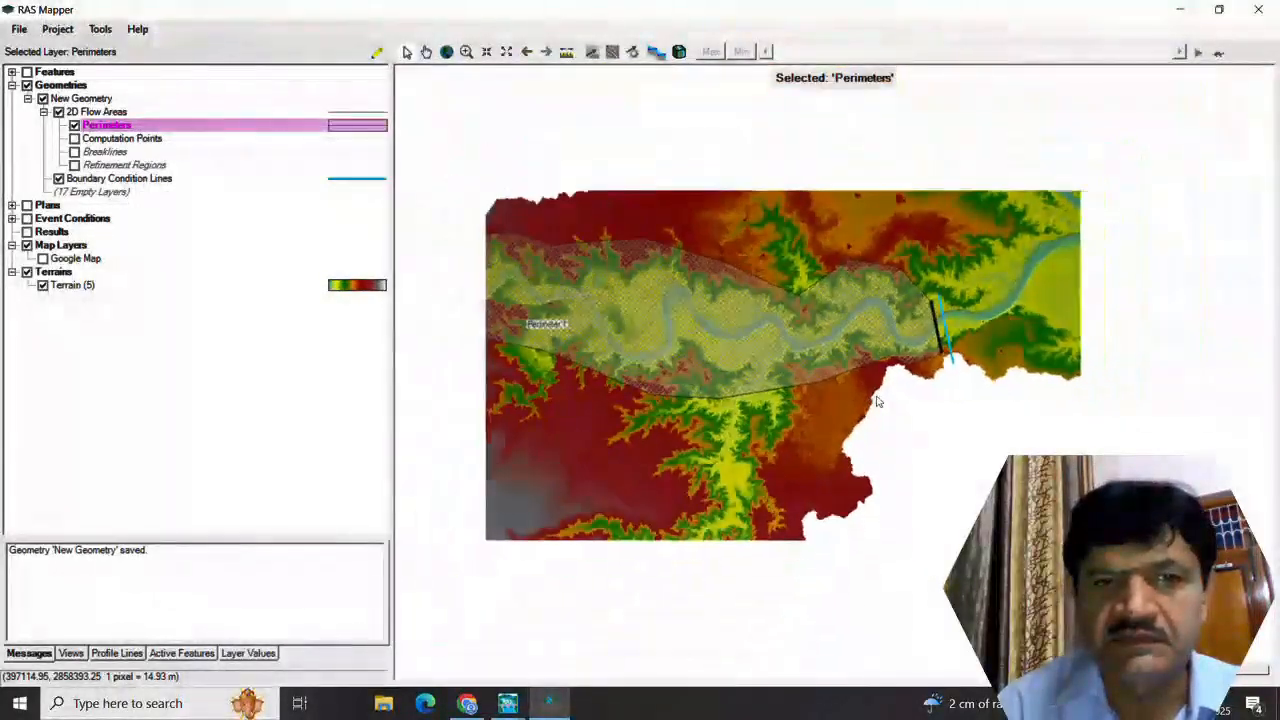
scroll(877, 401, "down", 1)
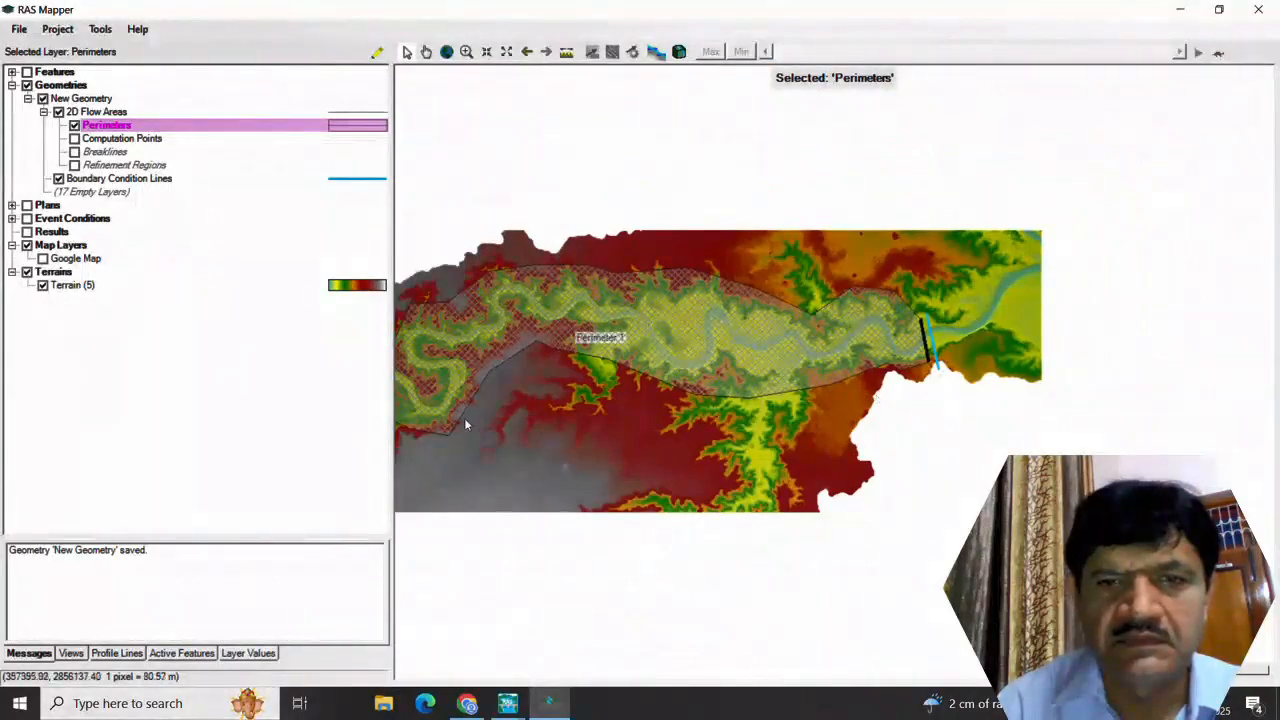
mouse_move(514, 413)
left_mouse_down()
mouse_move(601, 444)
mouse_move(486, 434)
mouse_move(527, 400)
left_mouse_up()
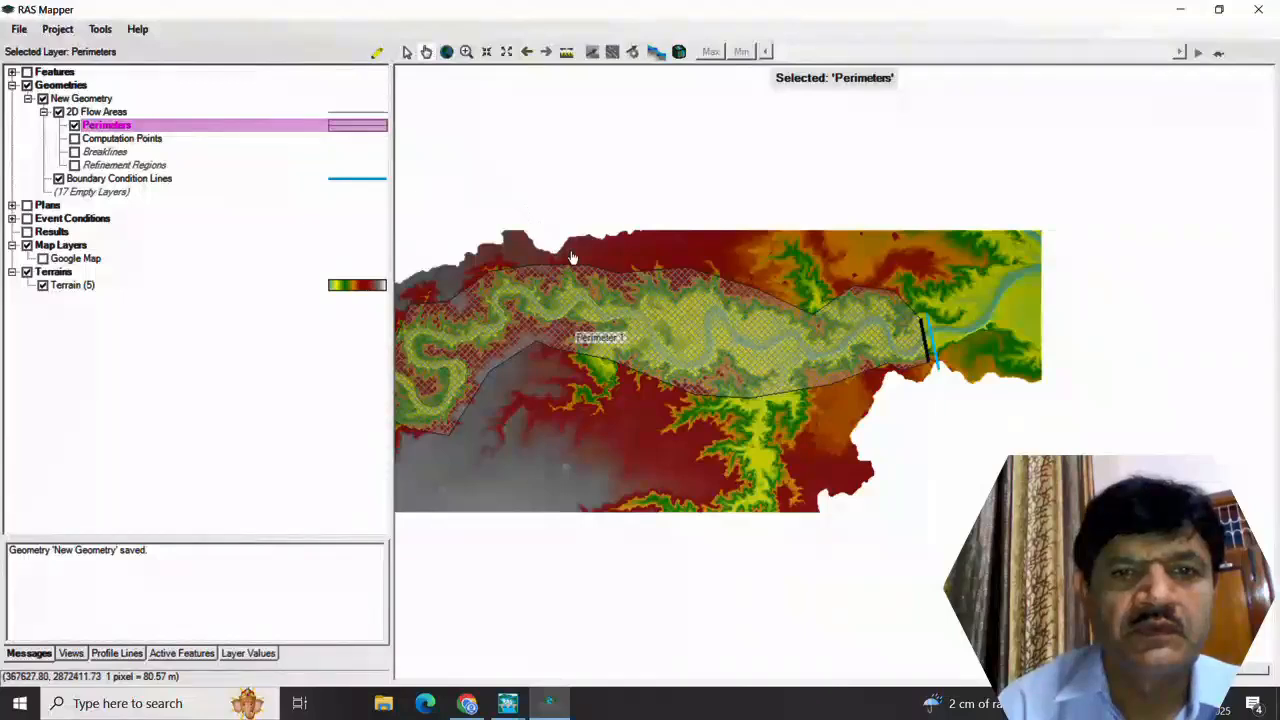
left_click_drag(571, 258, 746, 280)
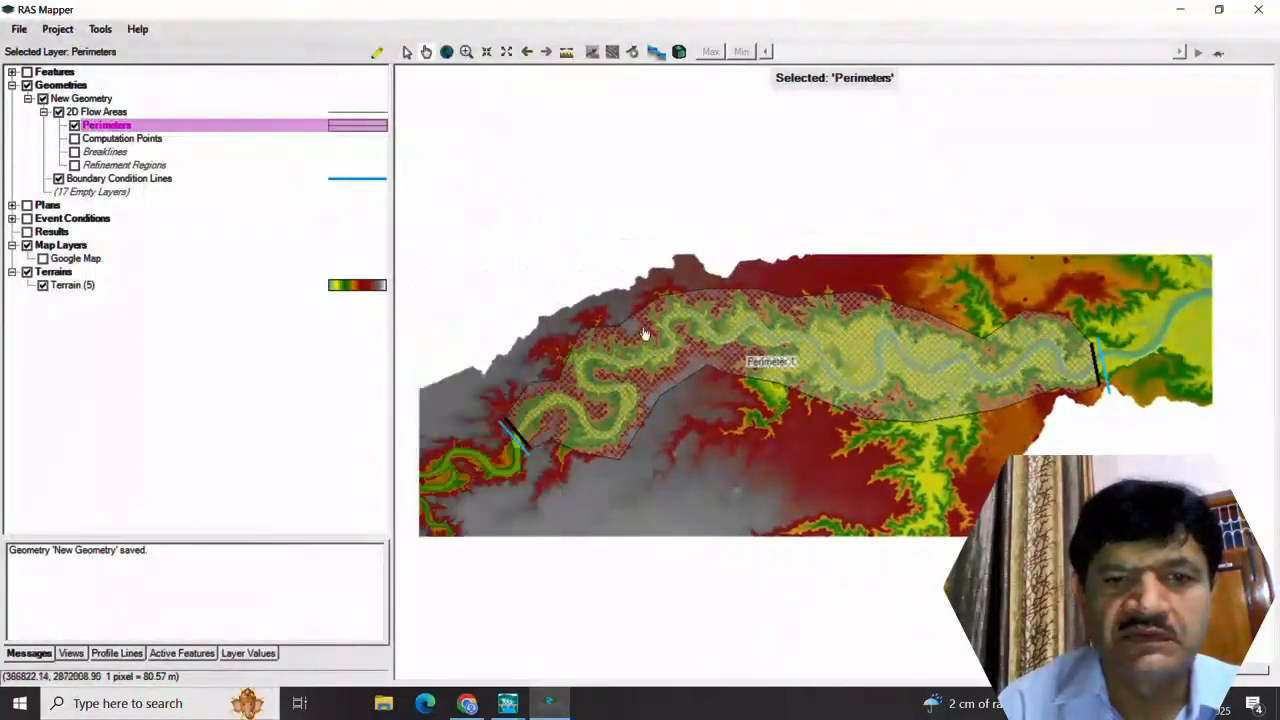
left_click(26, 33)
left_click(45, 64)
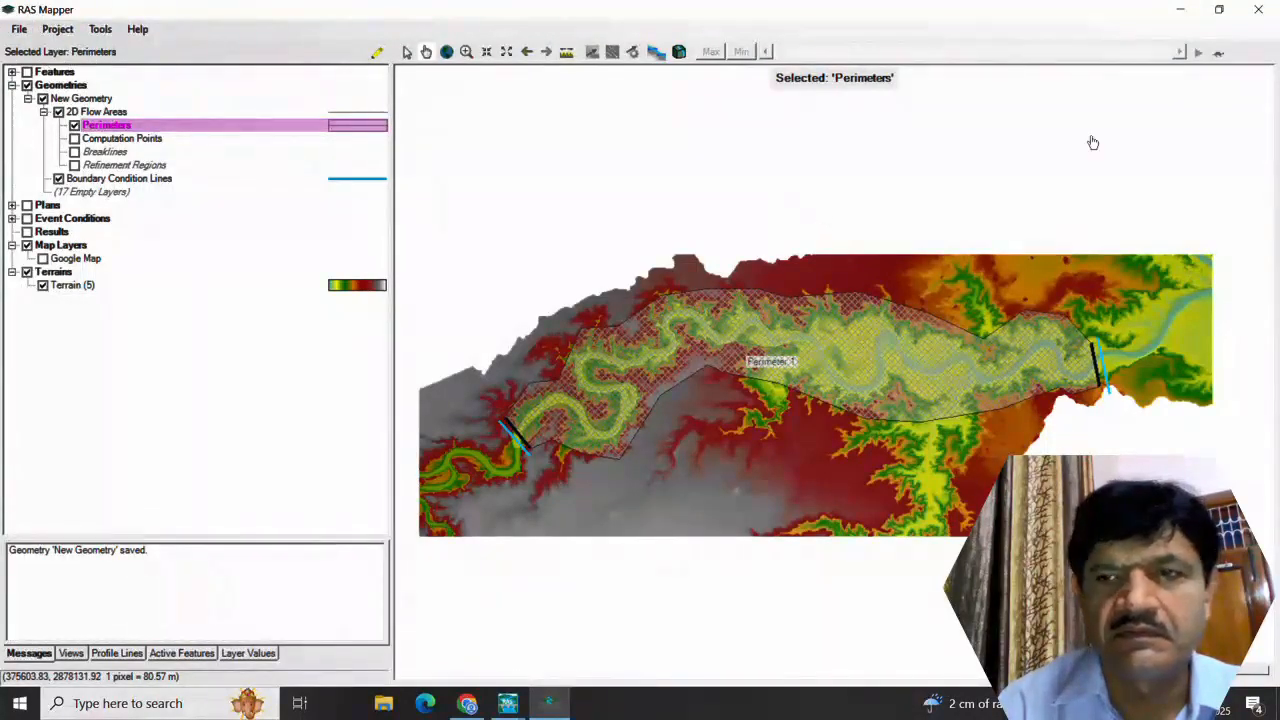
left_click(1256, 10)
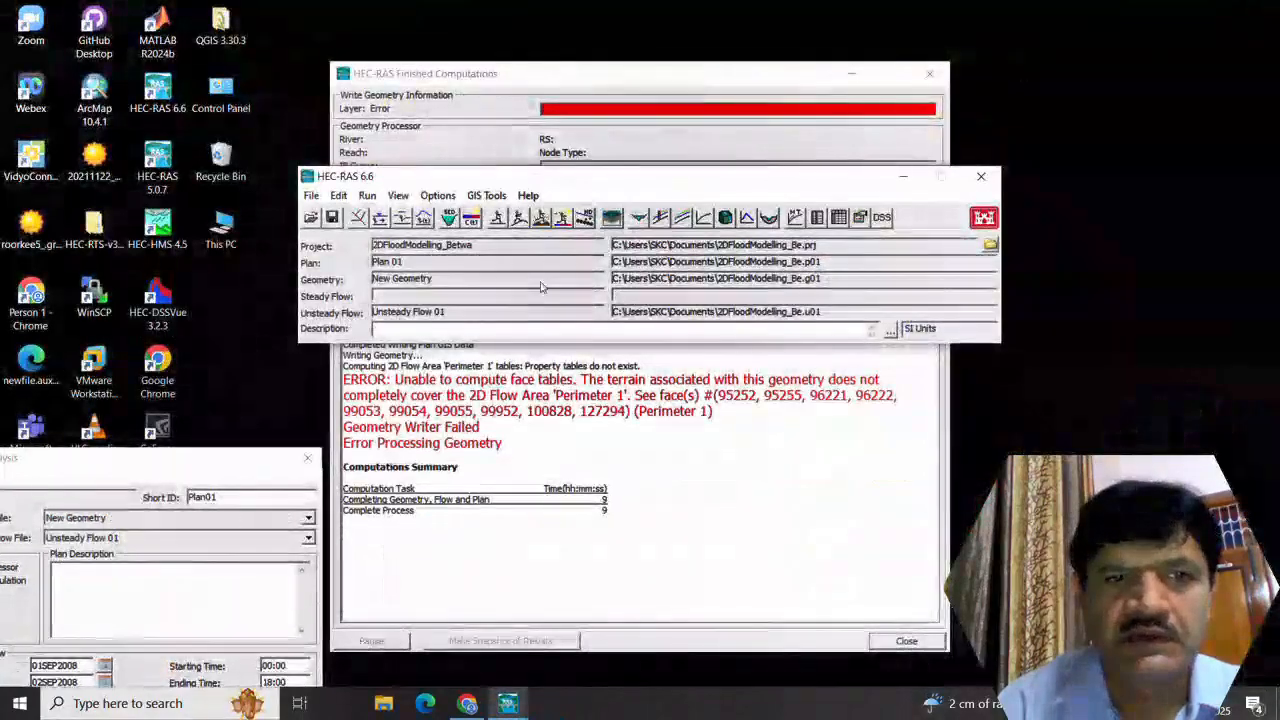
Step: Rerun the unsteady flow computation of Plan 01 with New Geometry and close the computation and analysis windows once it finishes
left_click(519, 218)
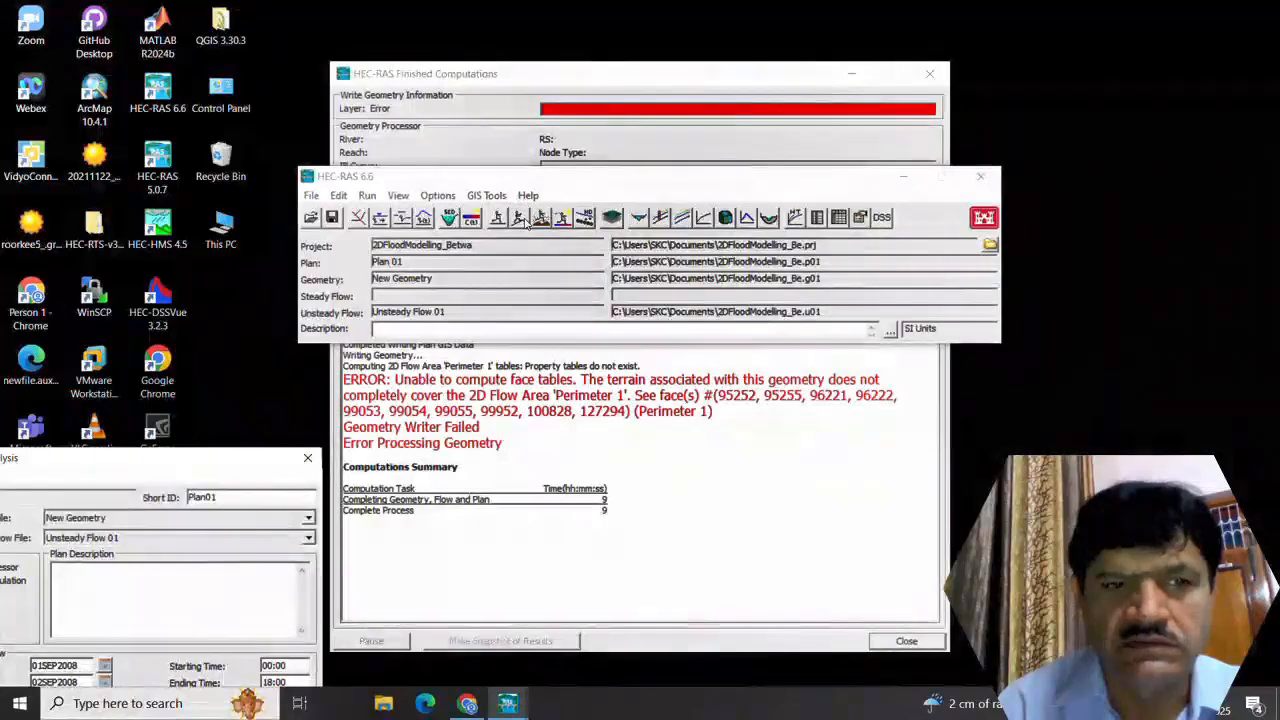
left_click_drag(185, 455, 706, 109)
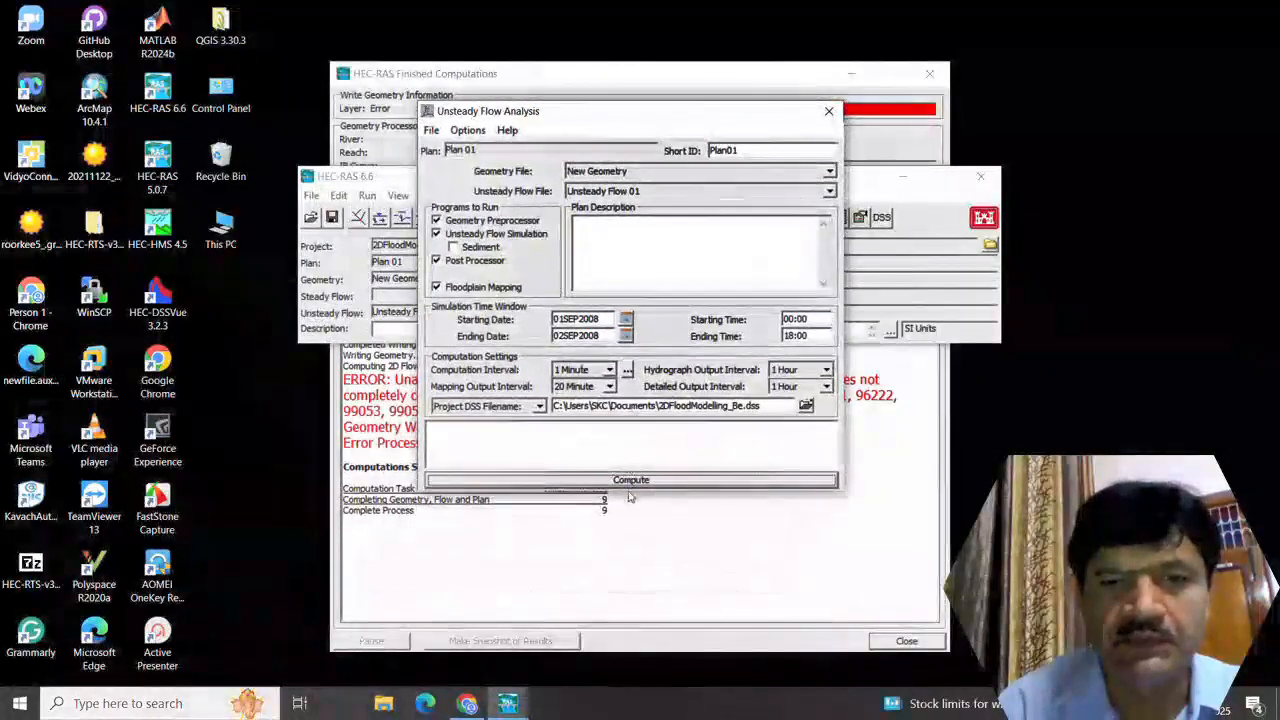
left_click(651, 481)
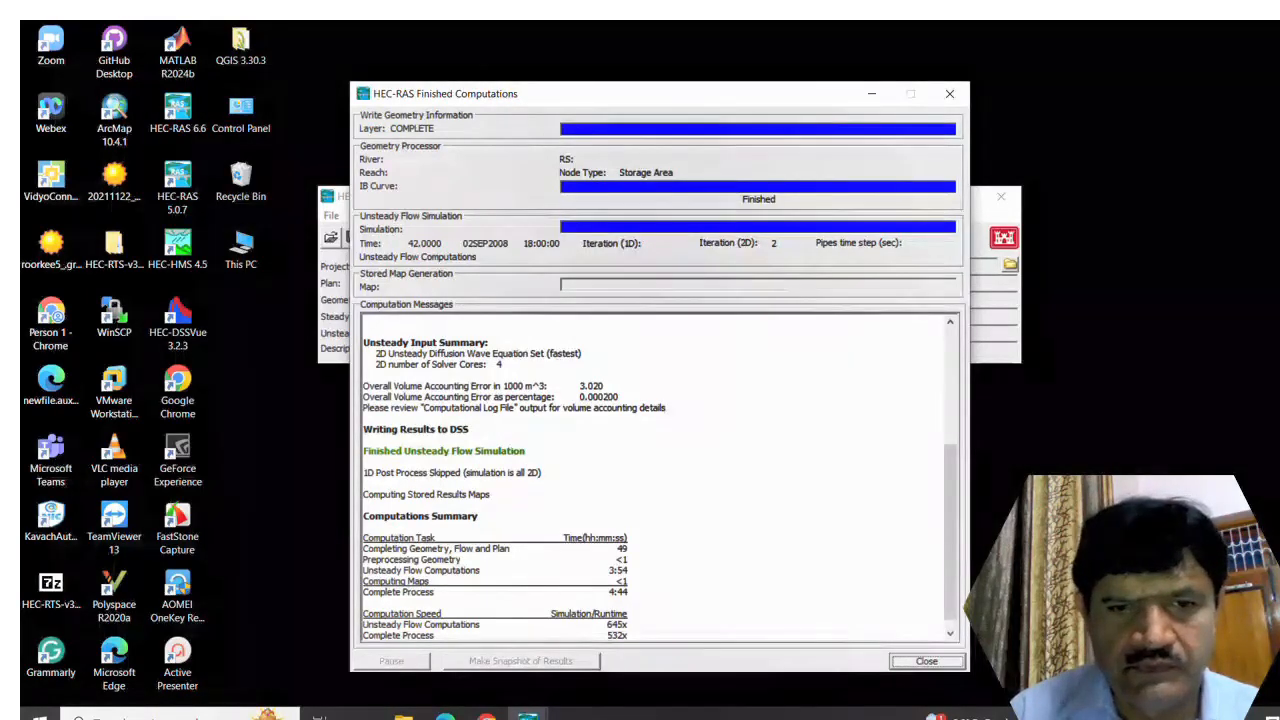
left_click(927, 662)
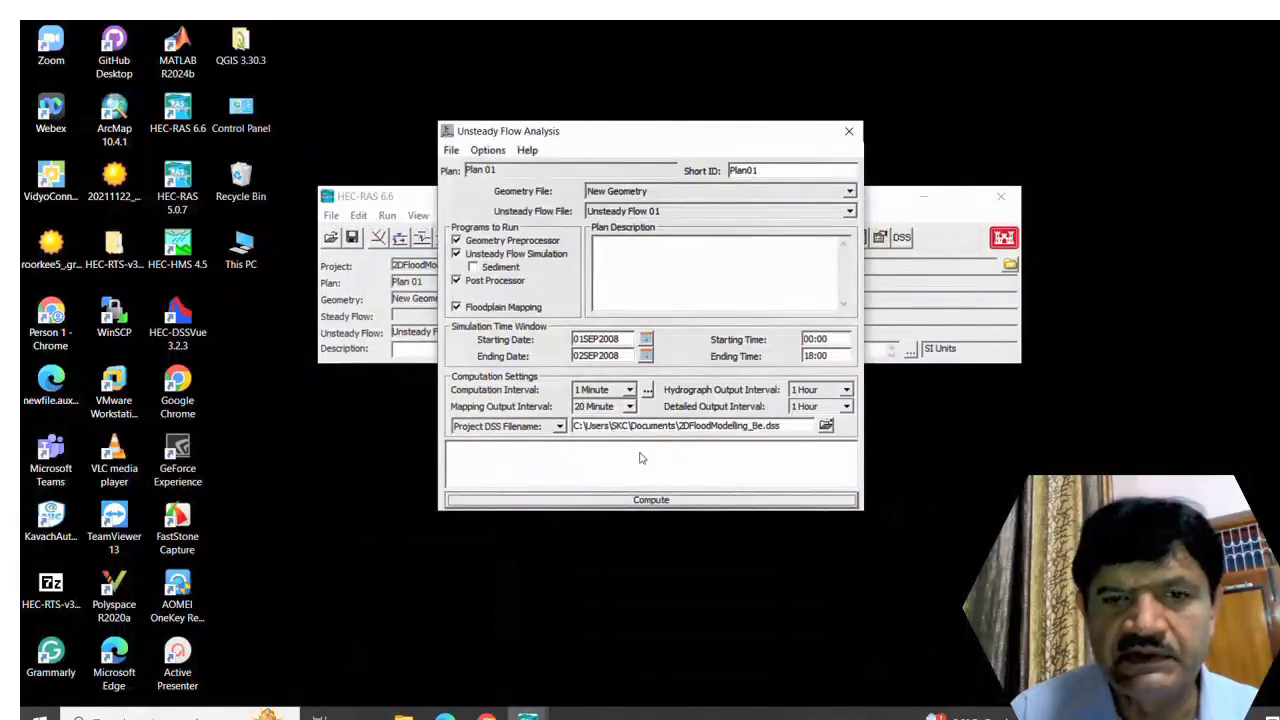
left_click(849, 131)
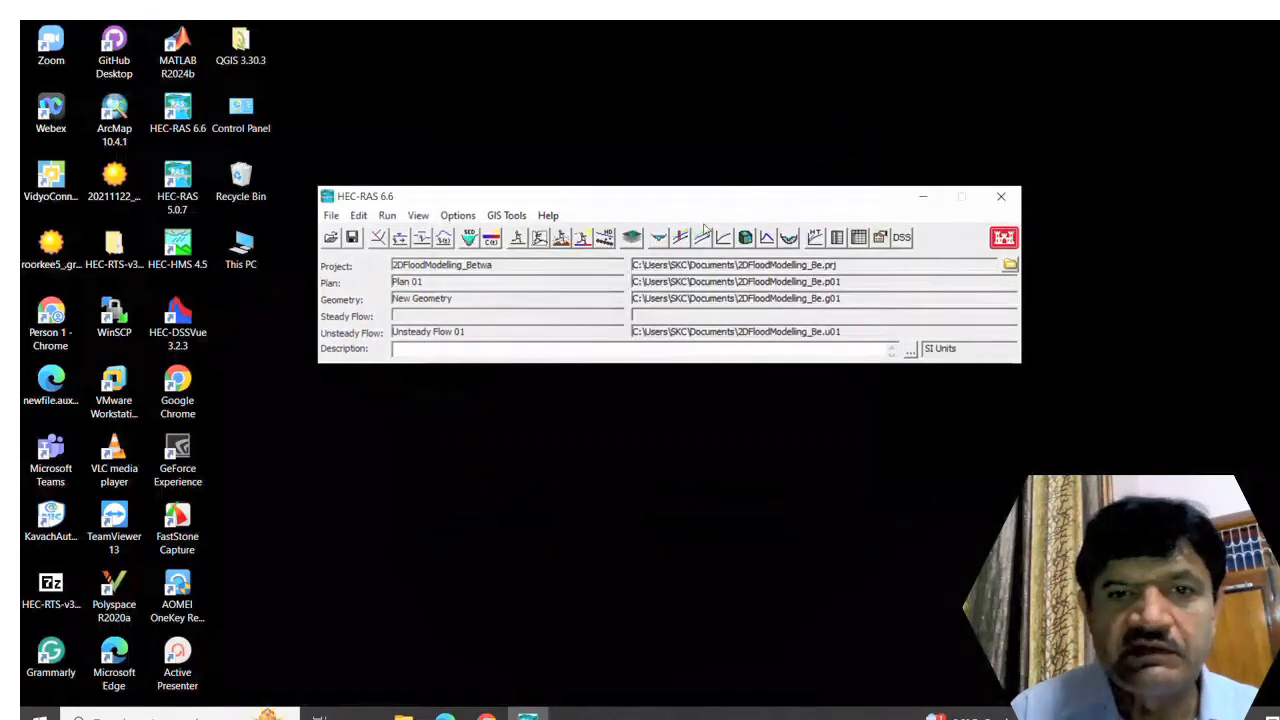
Step: Open RAS Mapper and display the maximum depth map from the Plan01 results as the active layer
left_click(632, 238)
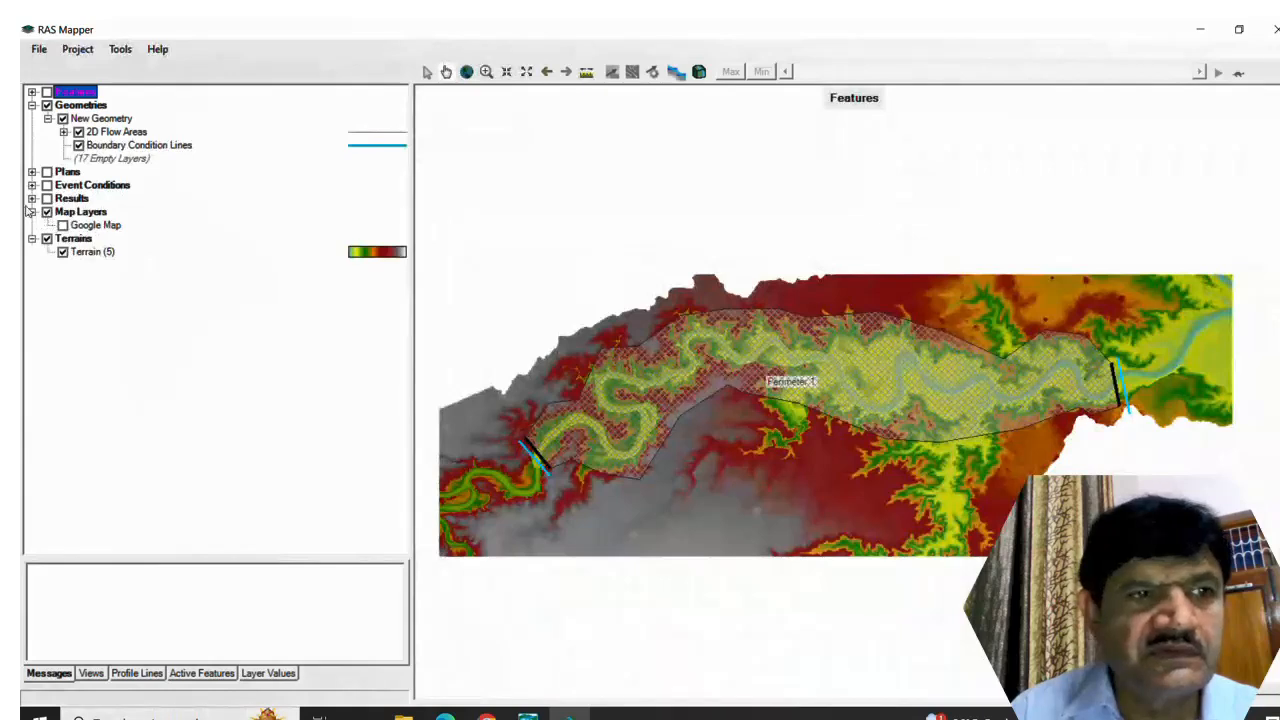
left_click(32, 198)
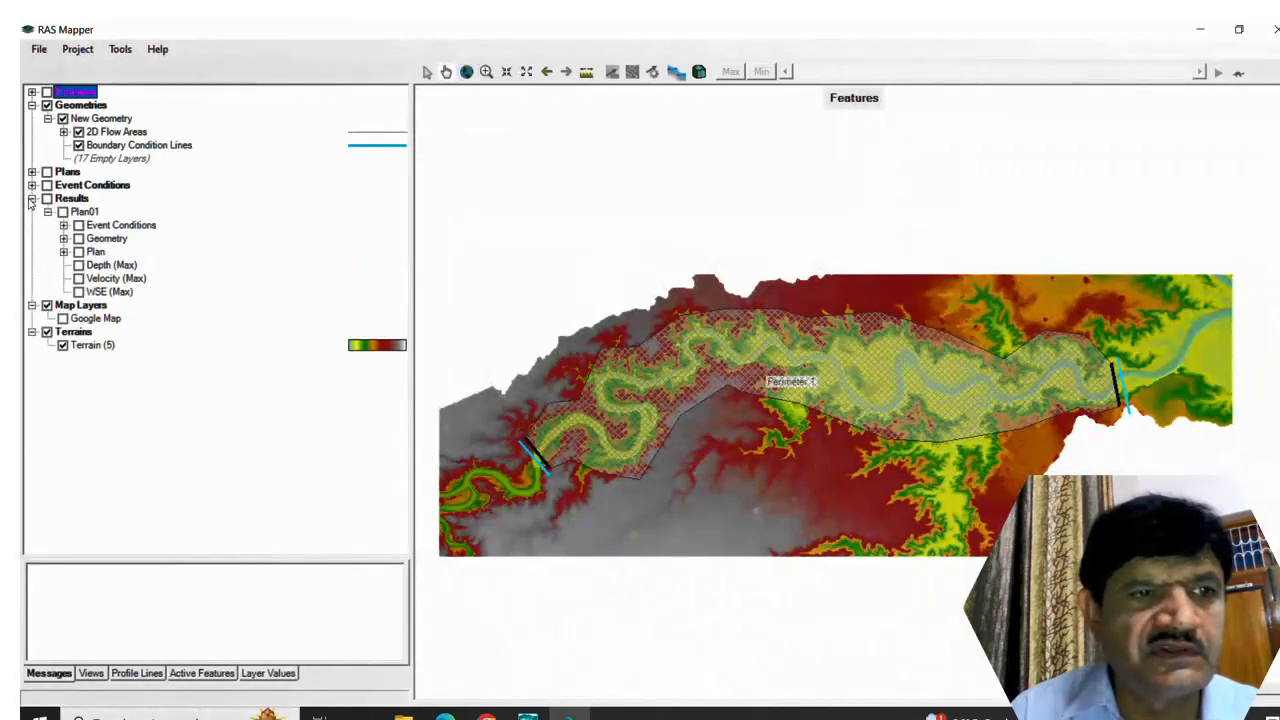
left_click(80, 212)
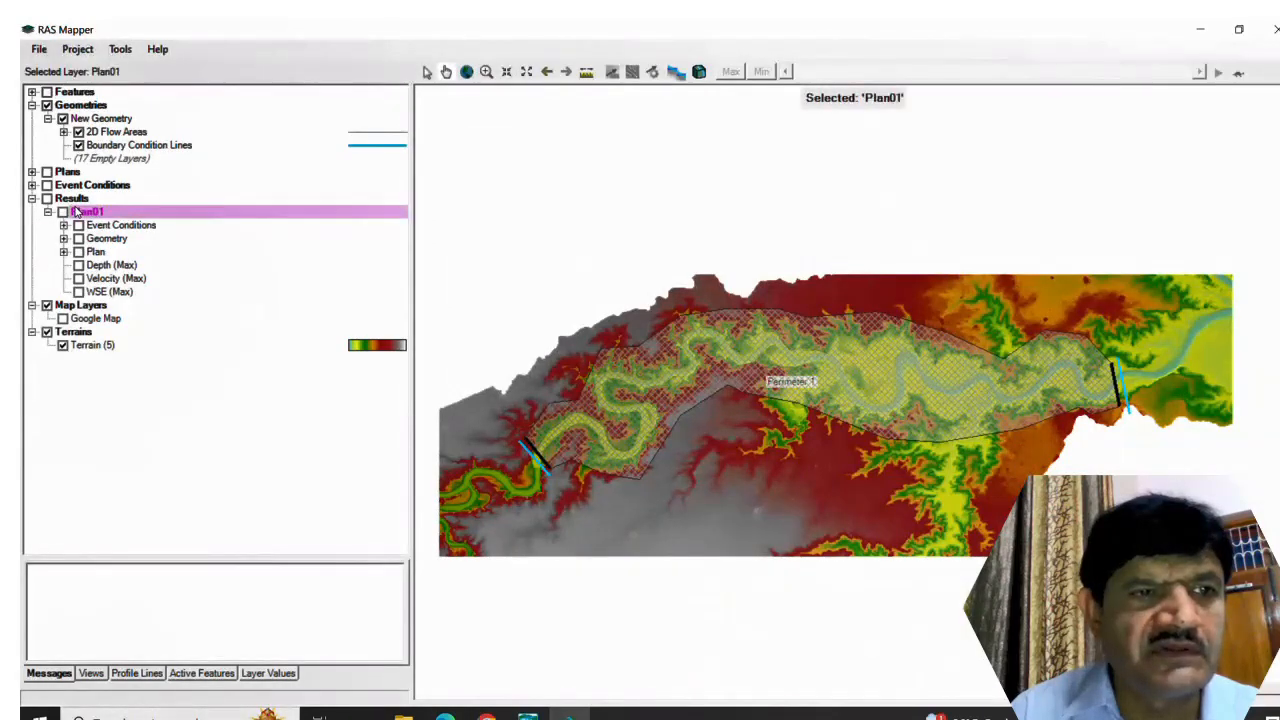
left_click(78, 265)
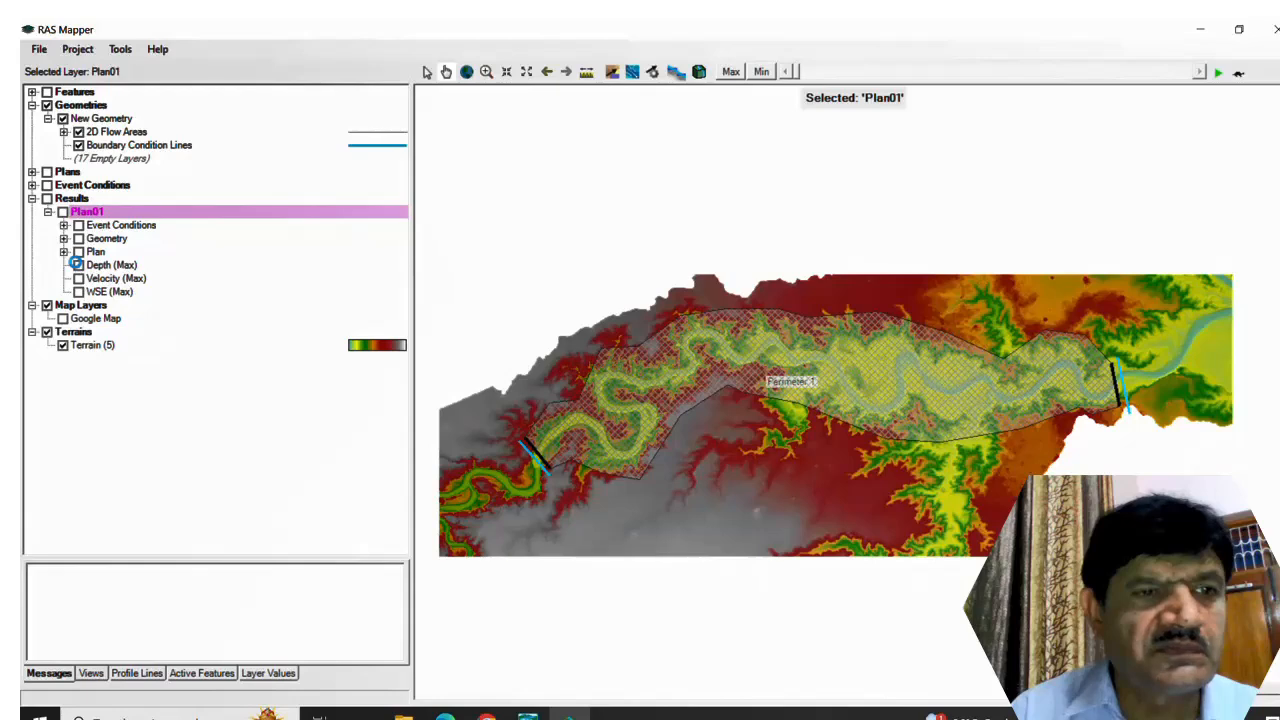
left_click(99, 267)
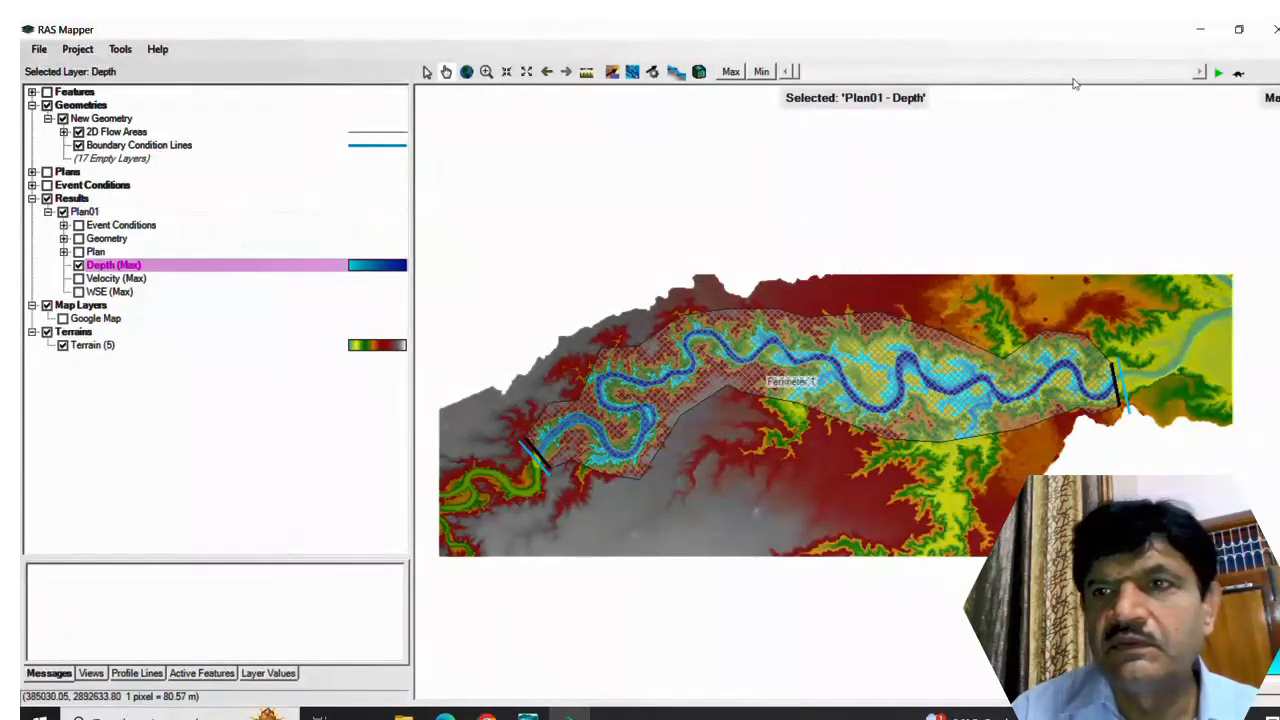
Step: Play the Plan01 depth animation and slow it down with an animation delay of 0.82 s
left_click(1220, 75)
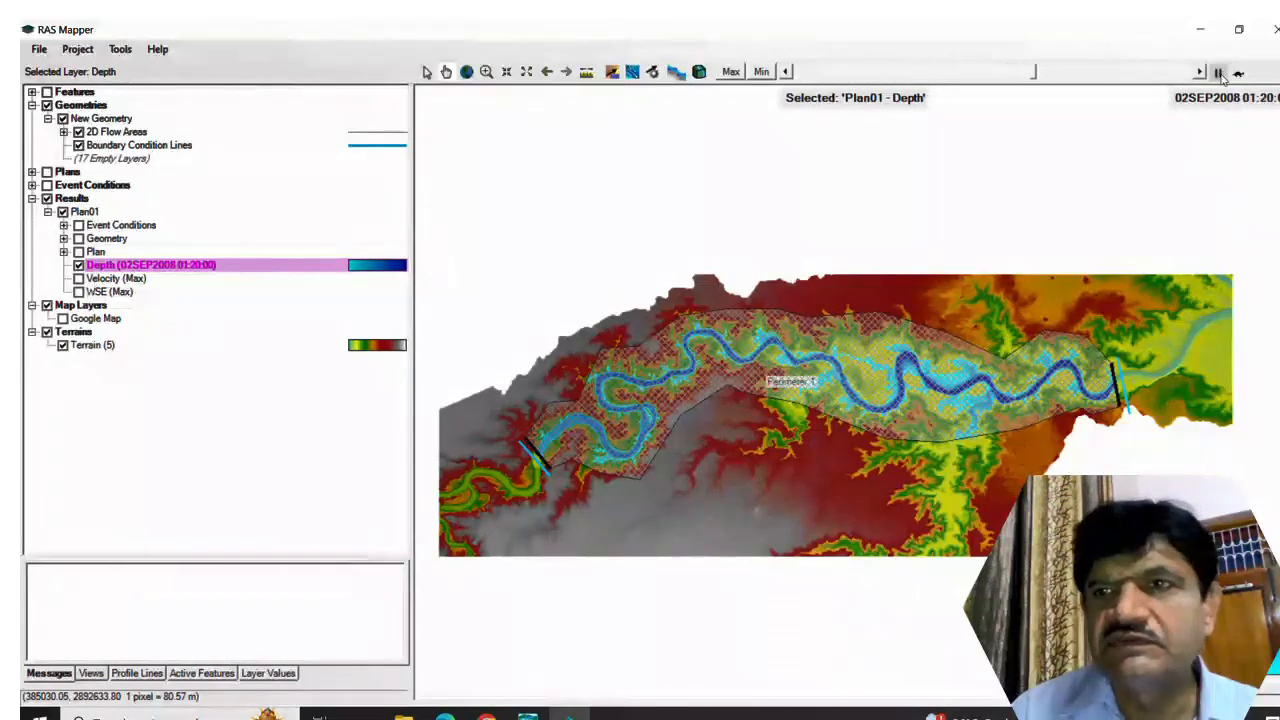
left_click(1238, 74)
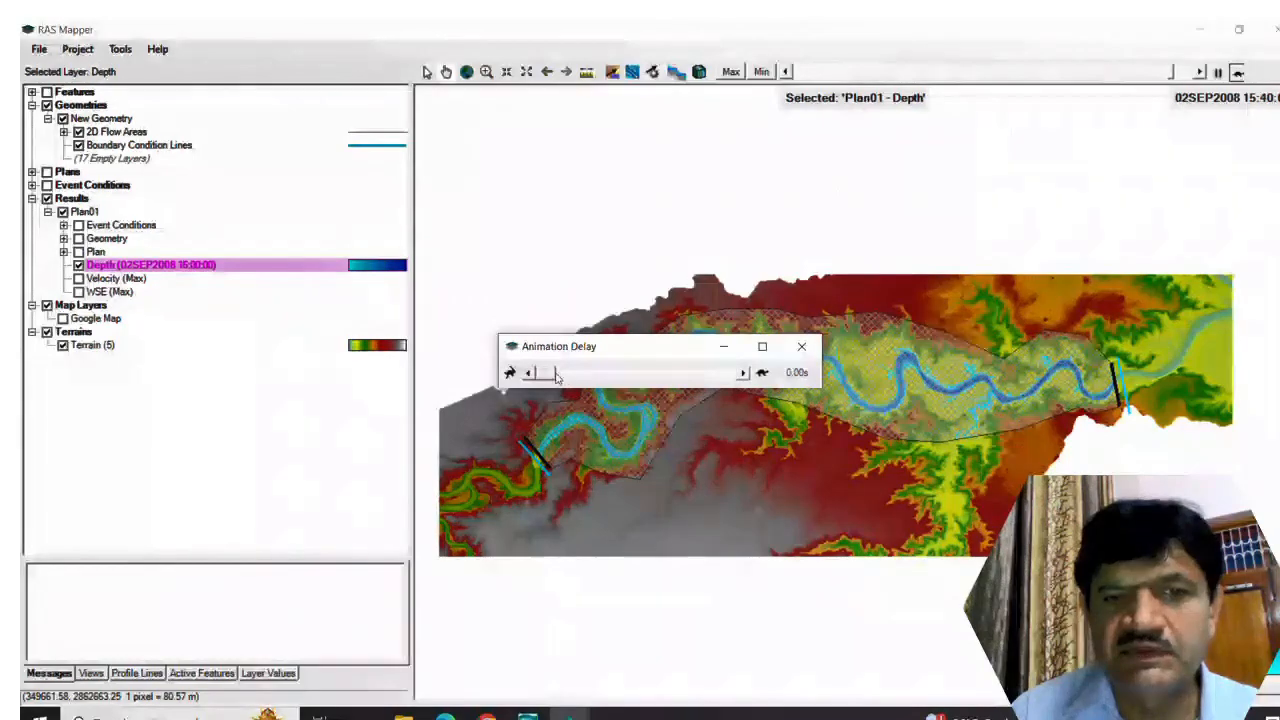
left_click_drag(543, 373, 719, 387)
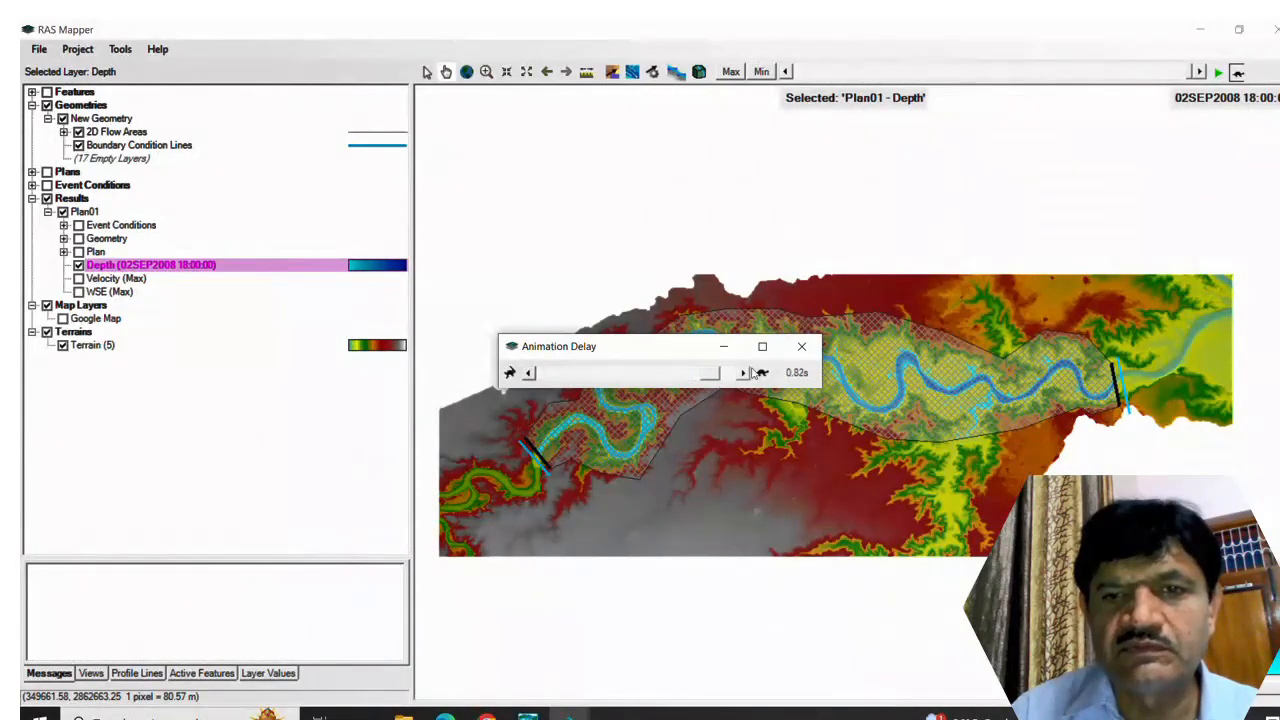
left_click(795, 353)
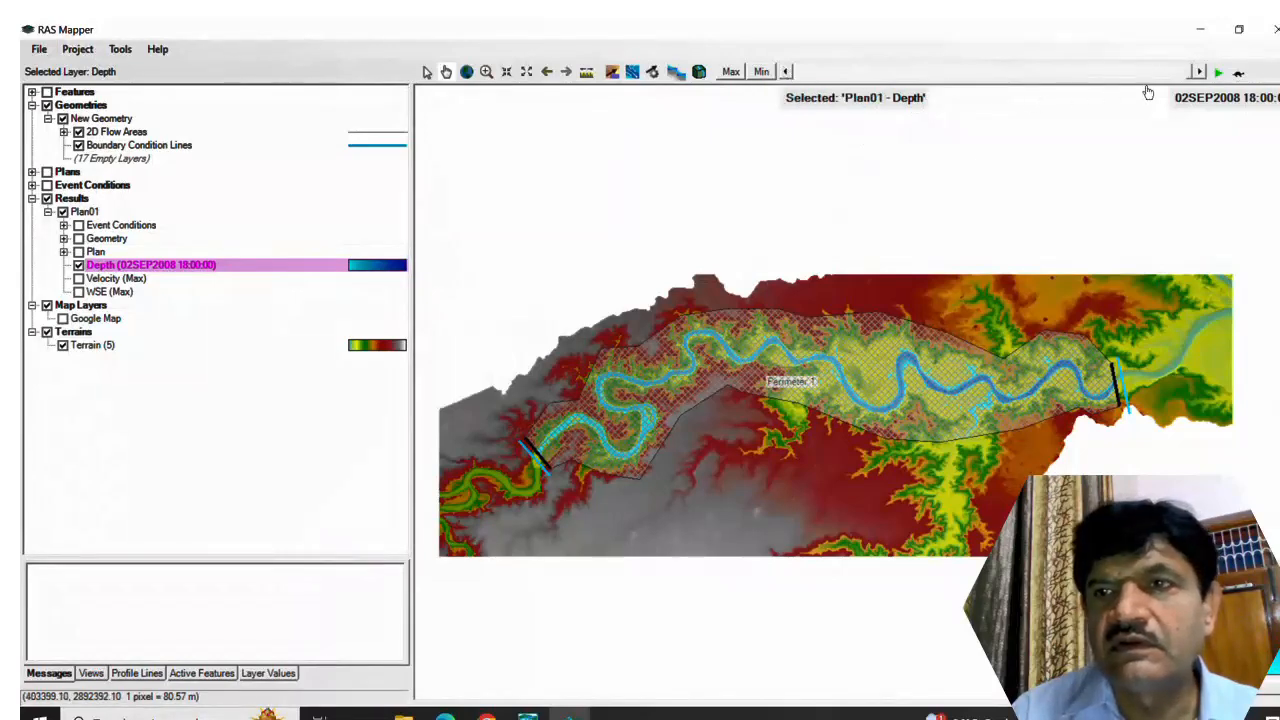
Step: Replay the depth animation from the start of the simulation with a closer view of the upstream reach
left_click(1196, 73)
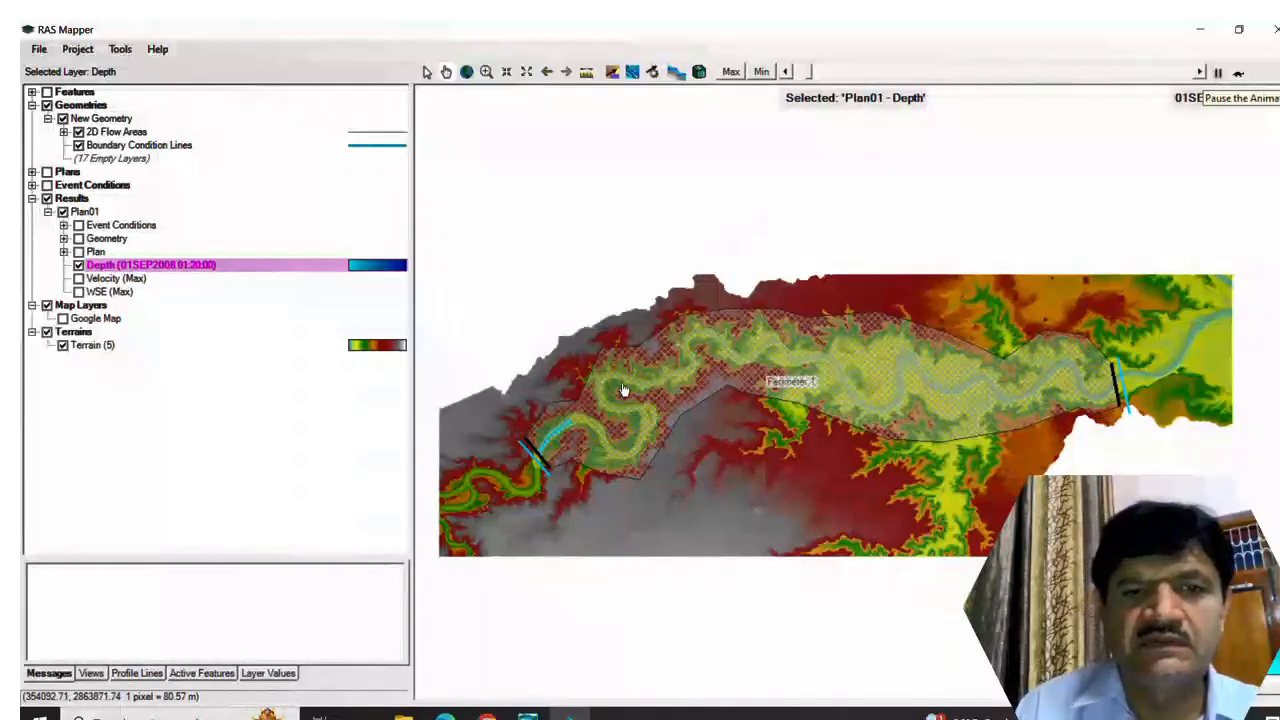
scroll(622, 389, "up", 1)
scroll(622, 389, "up", 1)
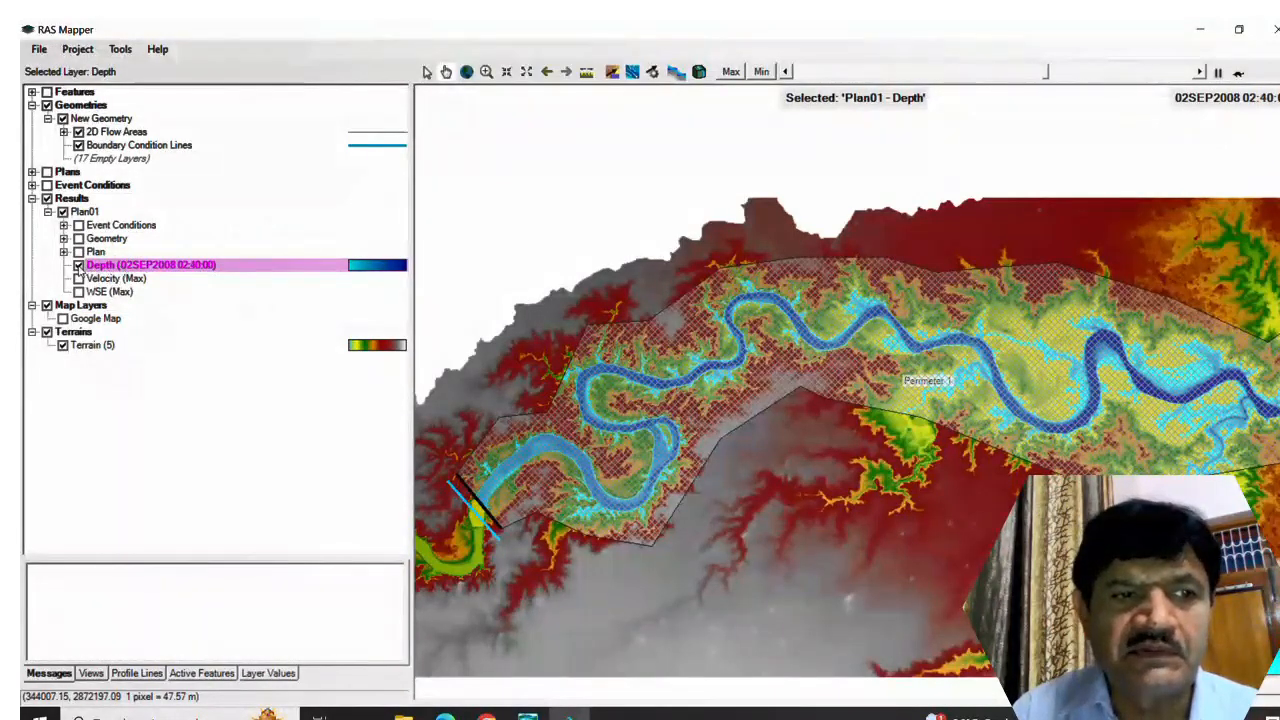
Step: Hide the depth map, view the Plan01 maximum velocity map and hide it again
left_click(78, 265)
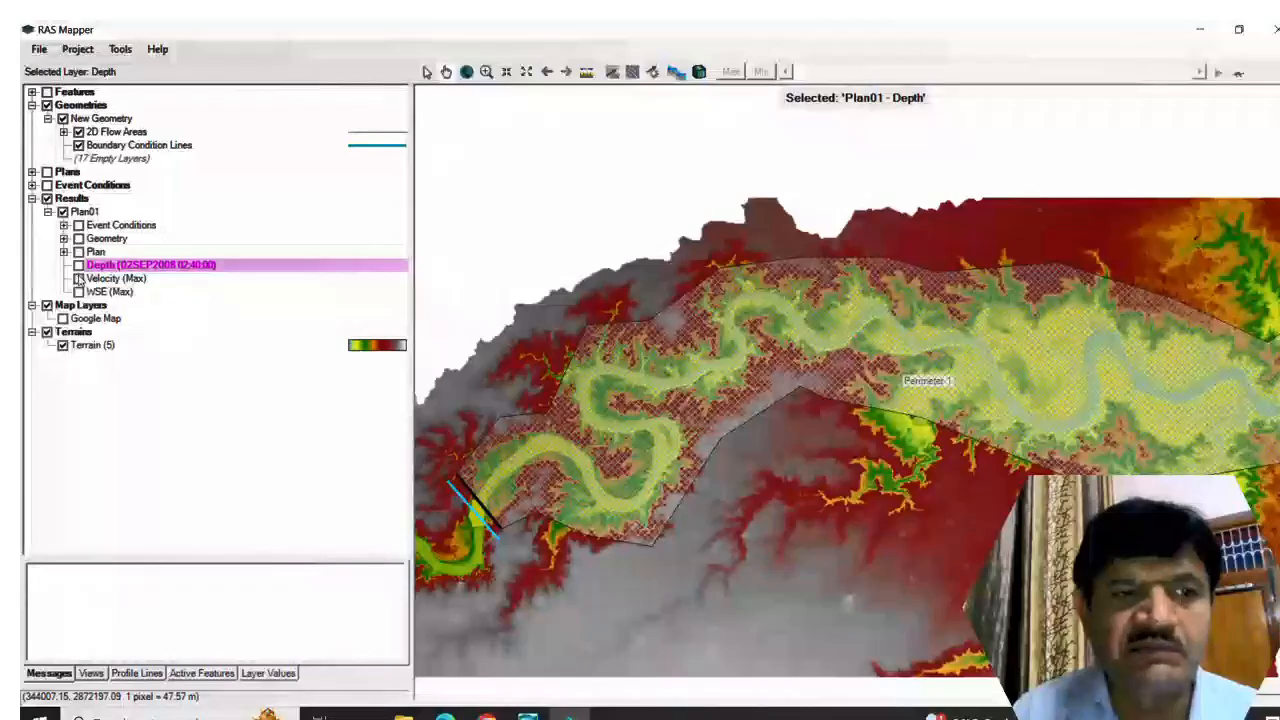
left_click(78, 278)
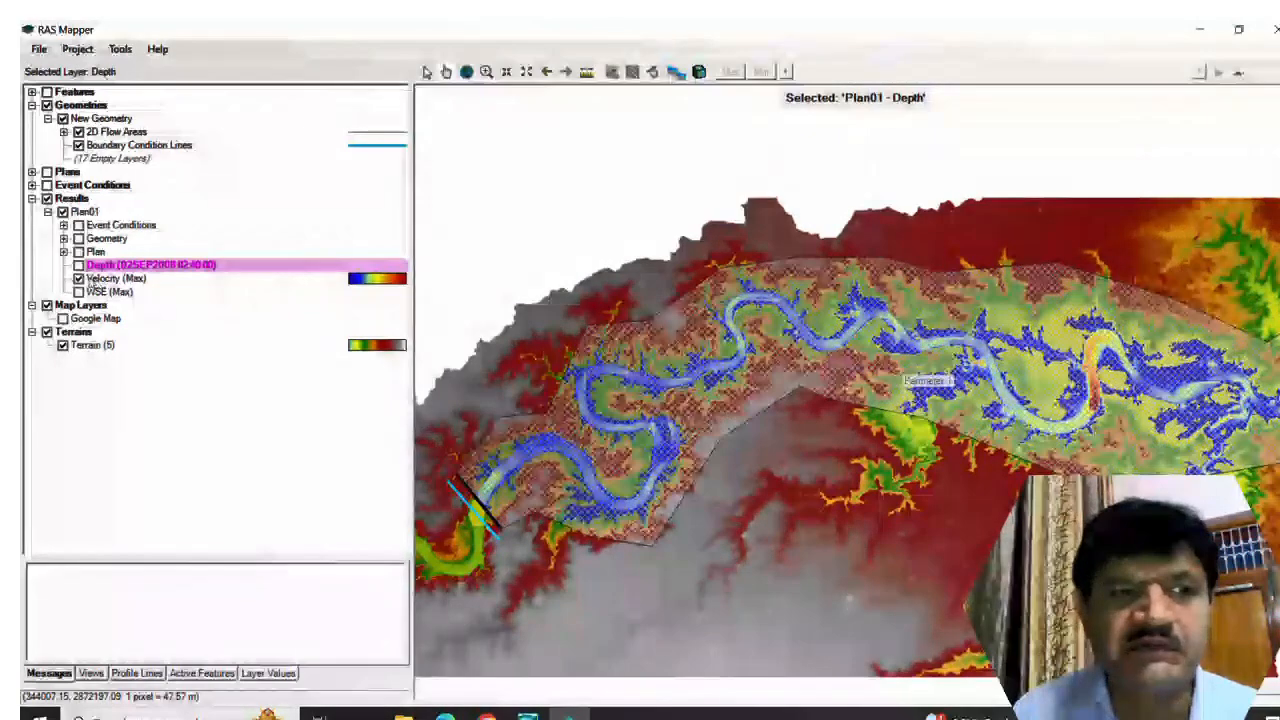
left_click(78, 278)
Step: Display the Plan01 WSE map, animate it from 01SEP2008 00:00 and close RAS Mapper
left_click(78, 291)
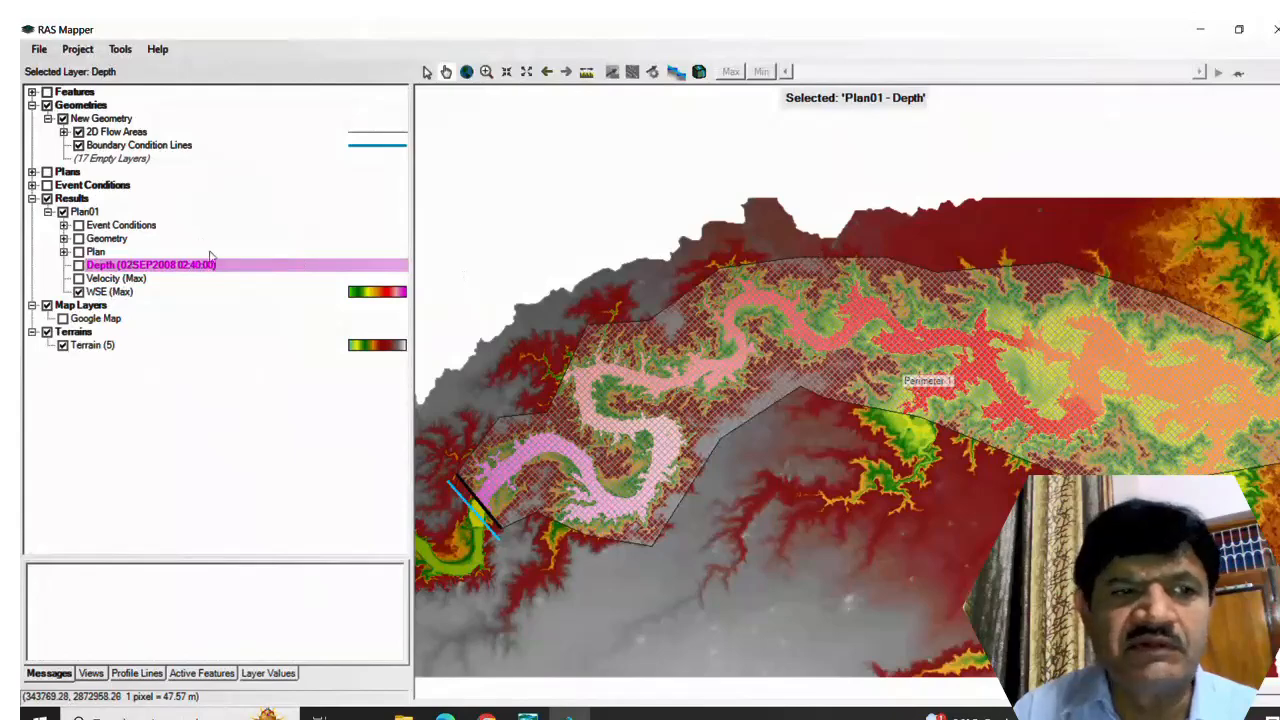
left_click(95, 291)
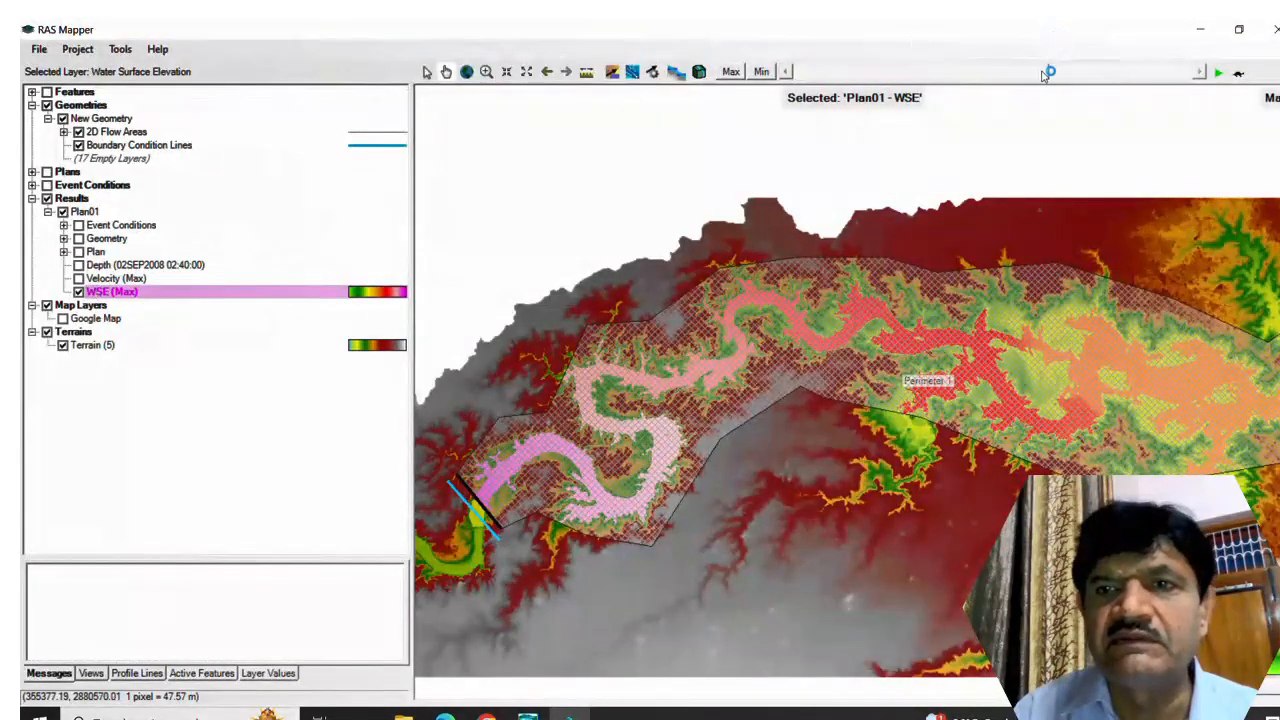
left_click_drag(1048, 75, 788, 66)
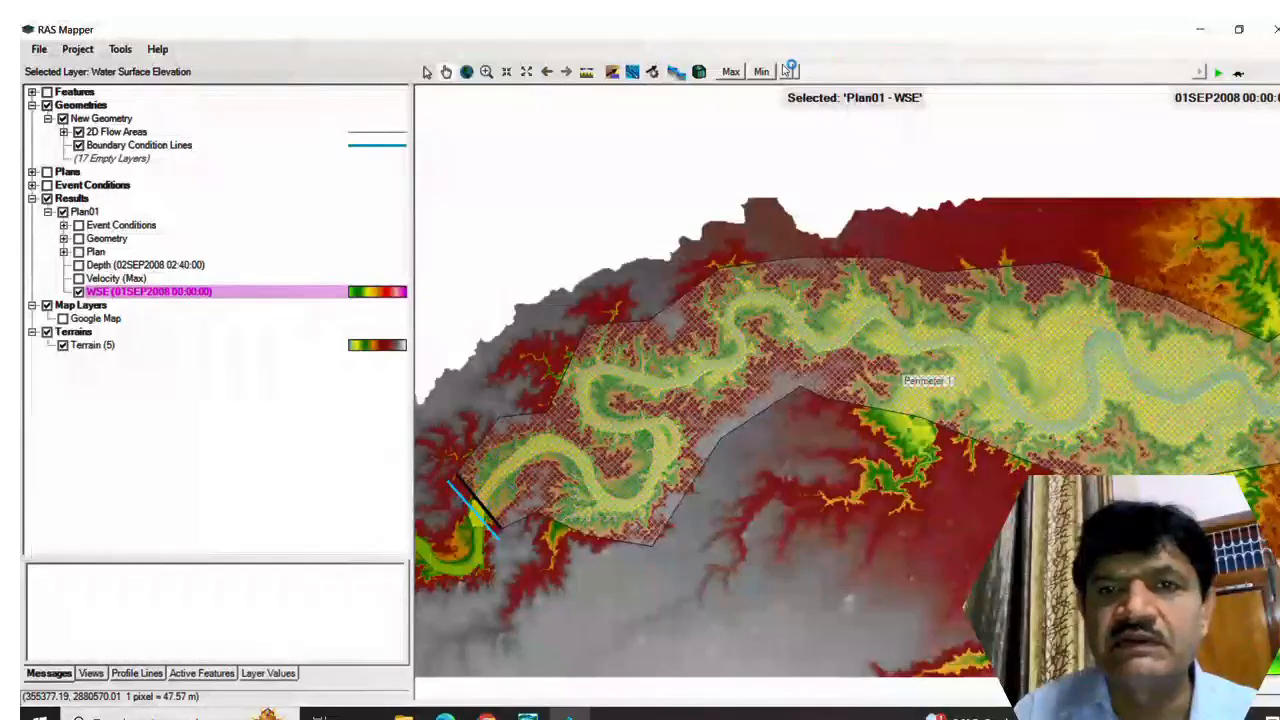
left_click(1226, 74)
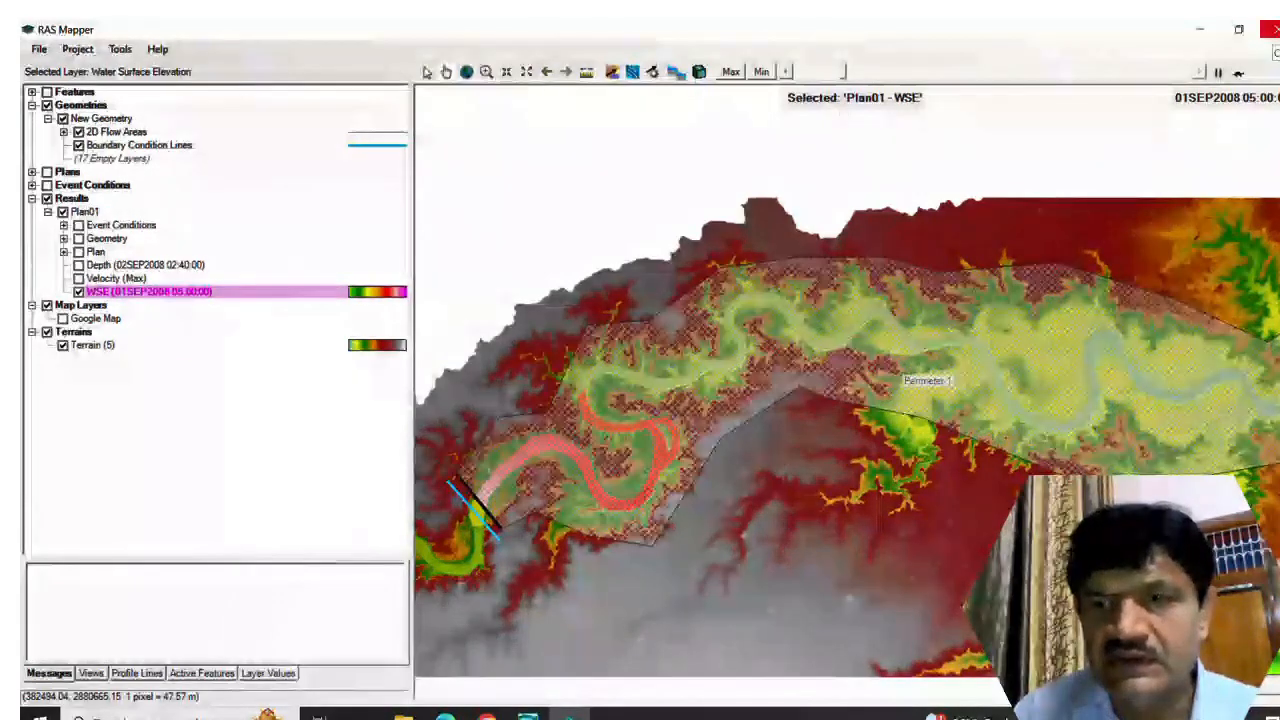
left_click(1268, 28)
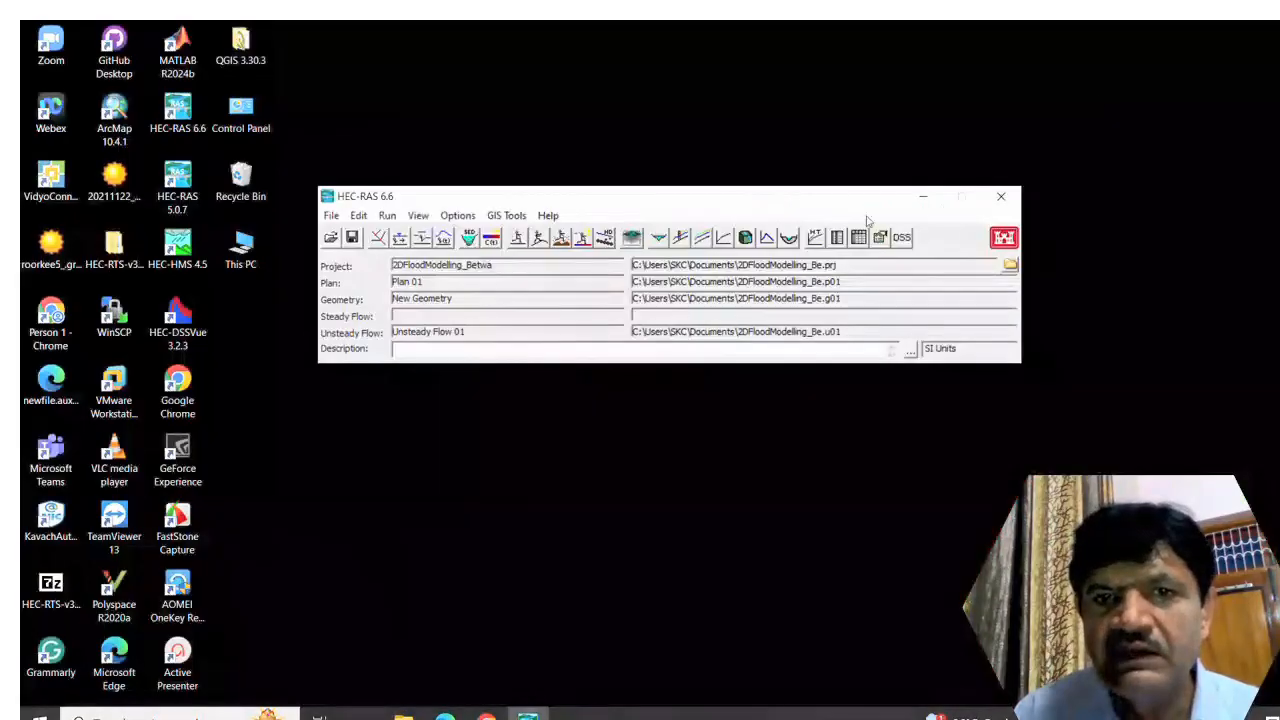
Step: View the stage and flow hydrographs of BC Line Upstream and BC Line downstream, and close the hydrograph window
left_click(768, 241)
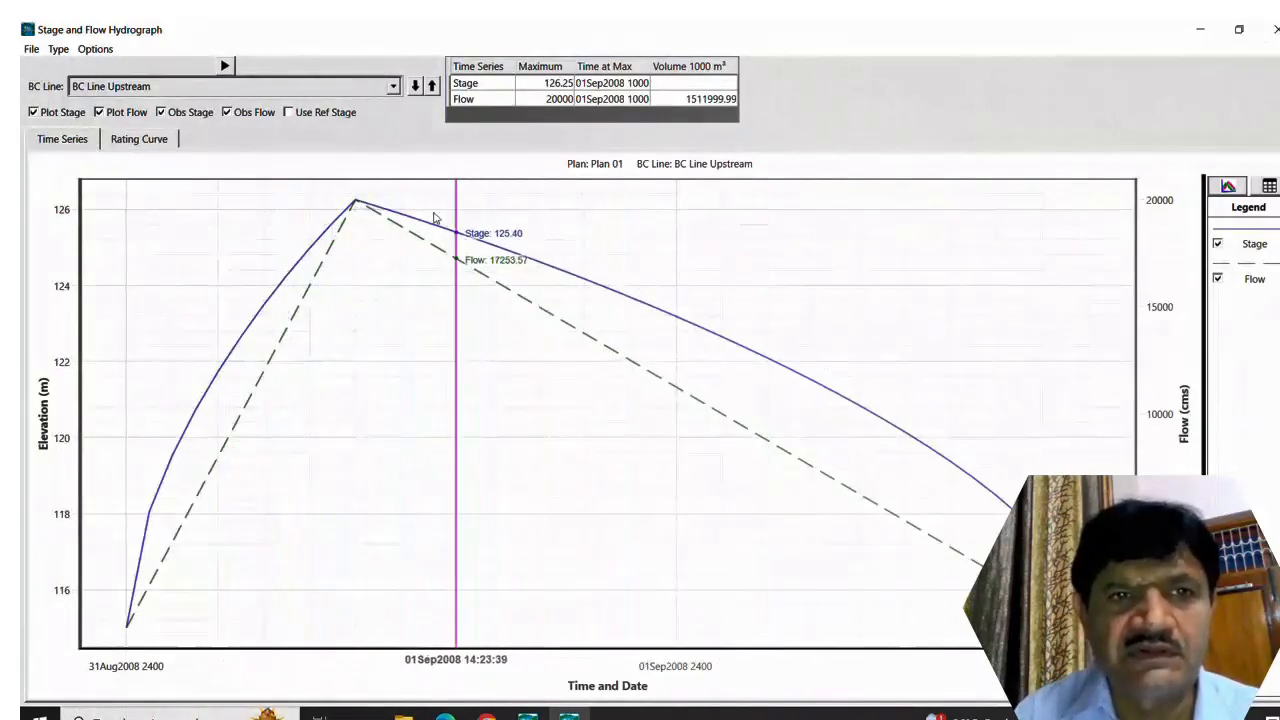
left_click(418, 87)
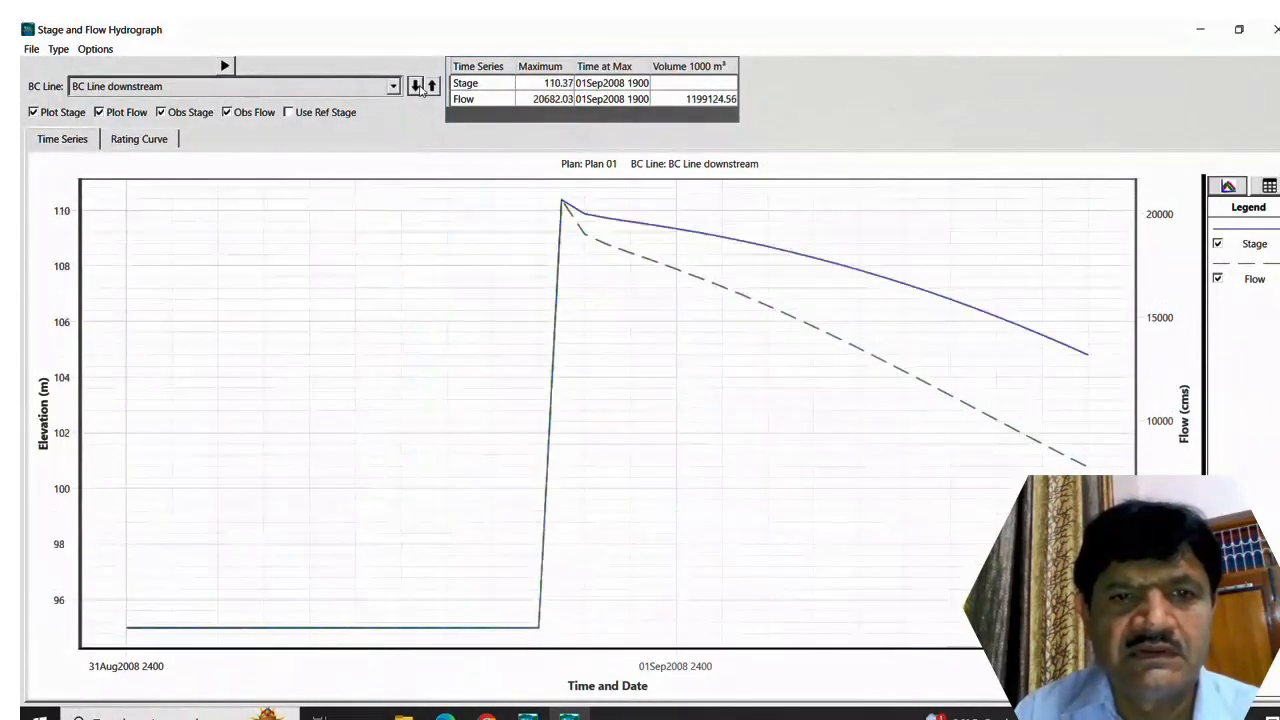
left_click(420, 87)
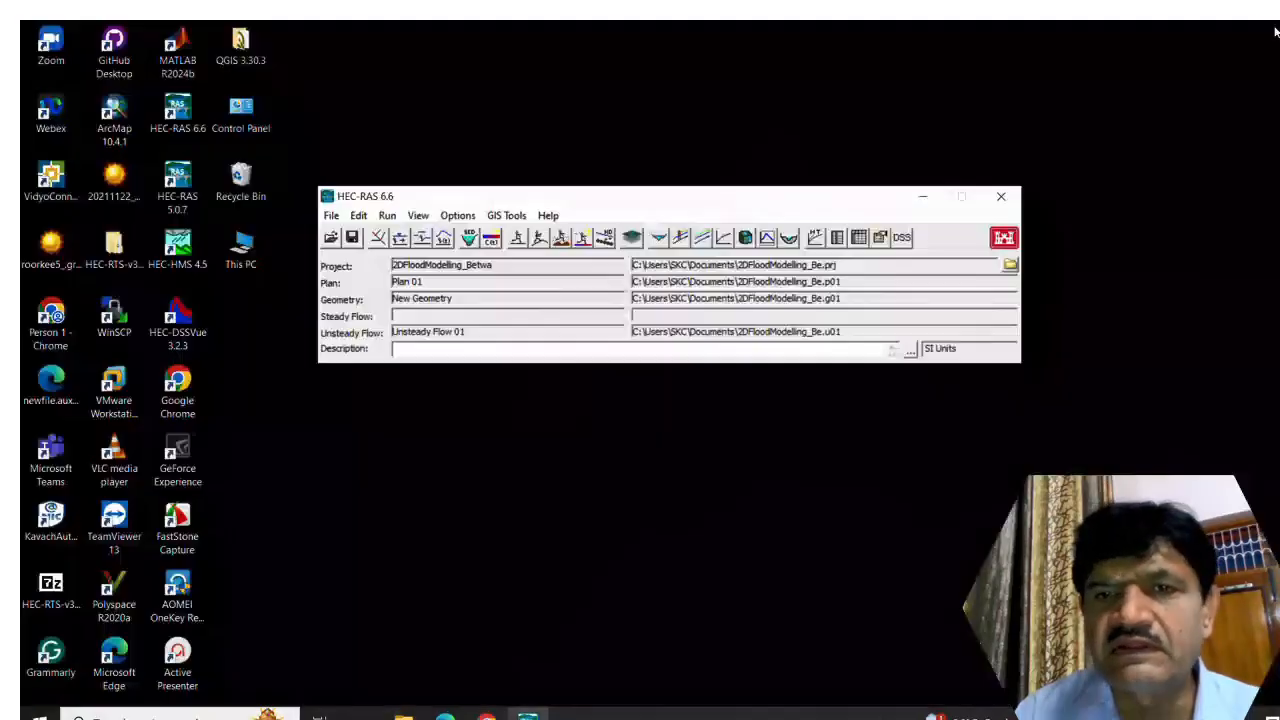
Step: Reopen RAS Mapper and draw Profile Line 1, about 5 km long, across the river just upstream of the Perimeter 1 label
left_click(1276, 29)
left_click(634, 241)
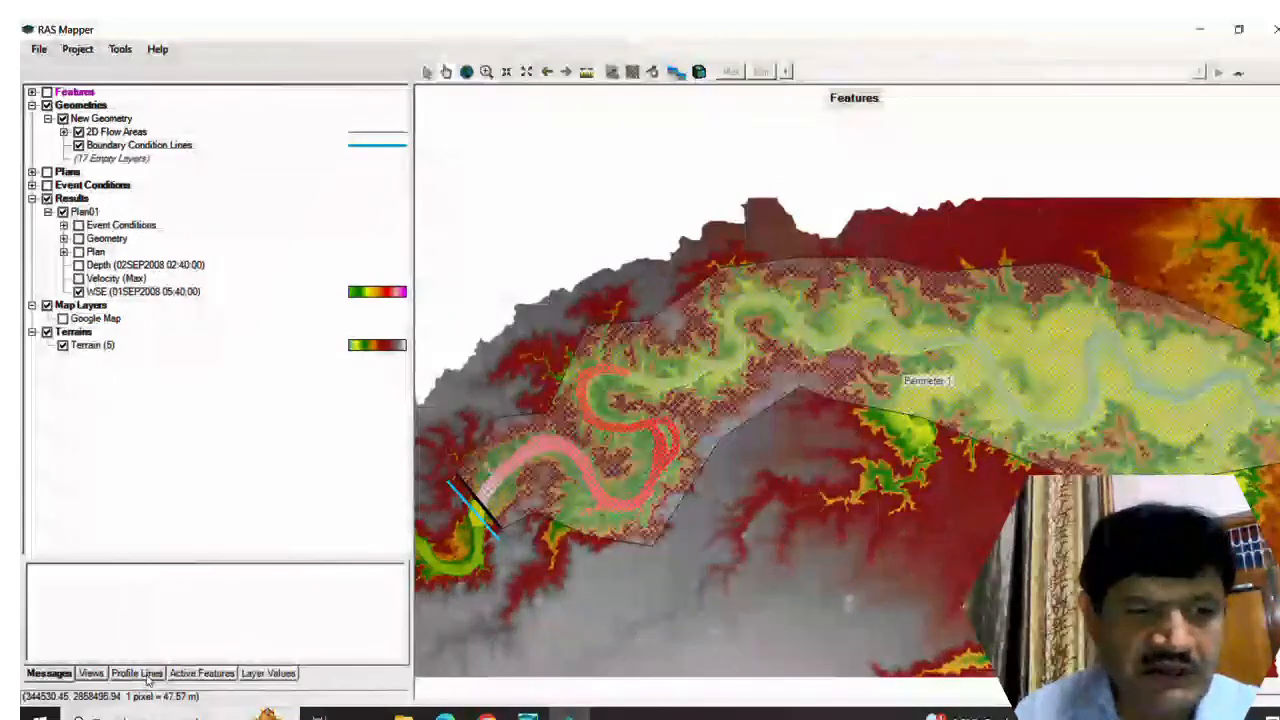
left_click(147, 676)
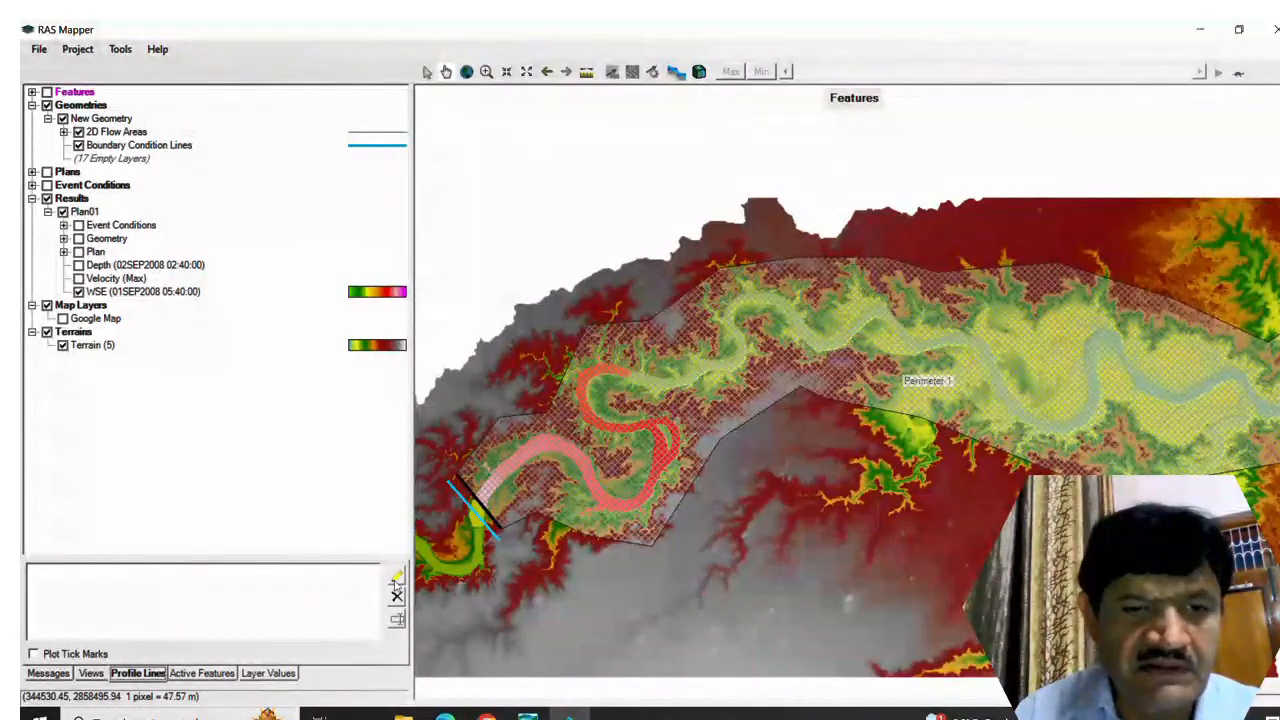
left_click(396, 578)
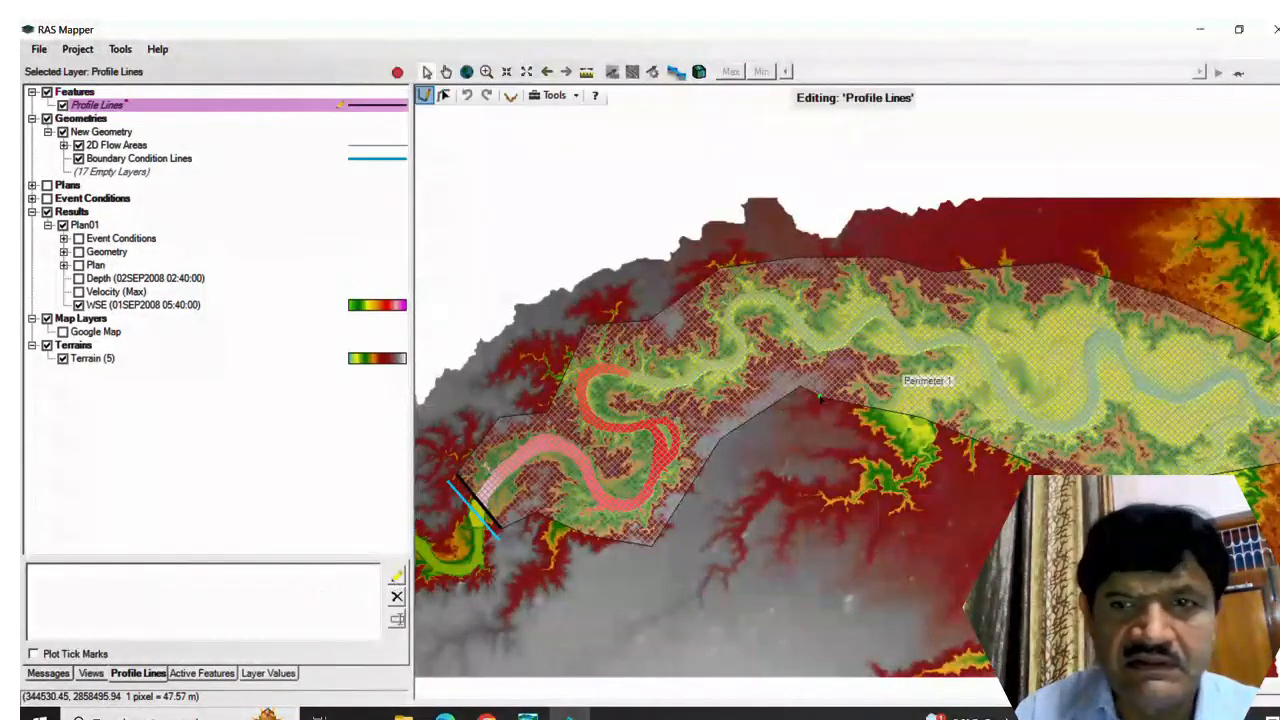
left_click(824, 288)
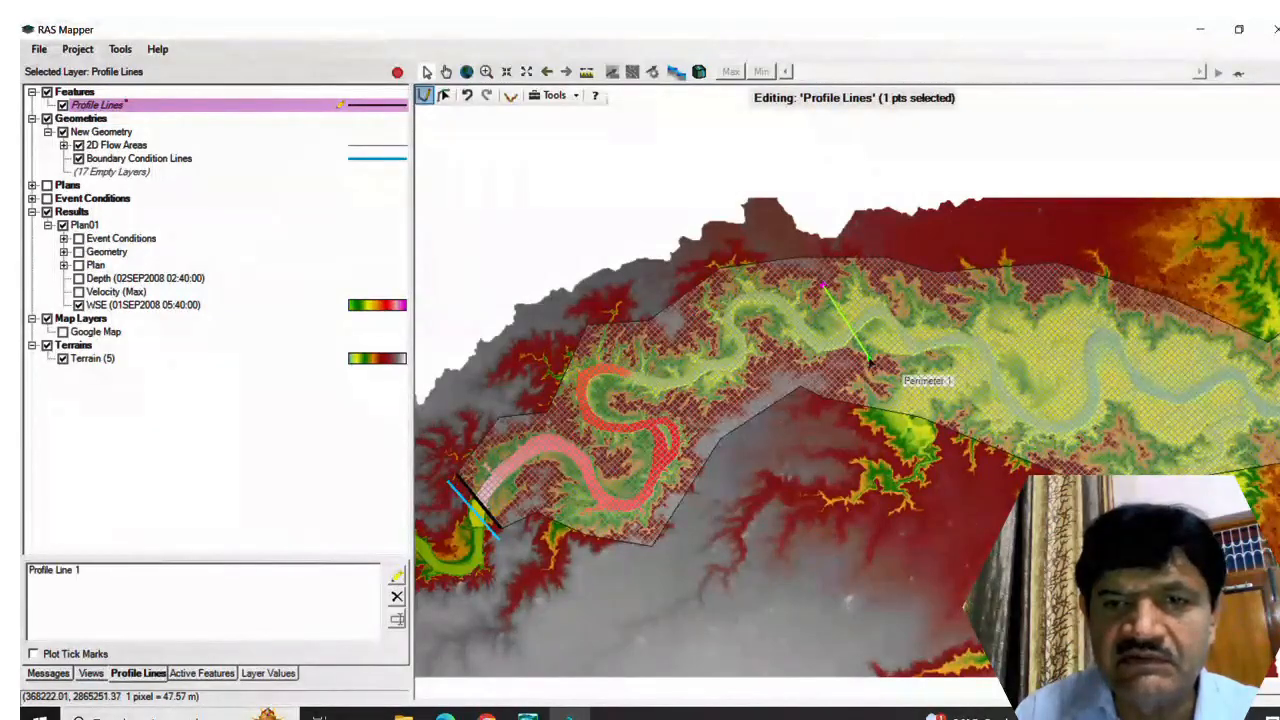
double_click(869, 357)
left_click(733, 408)
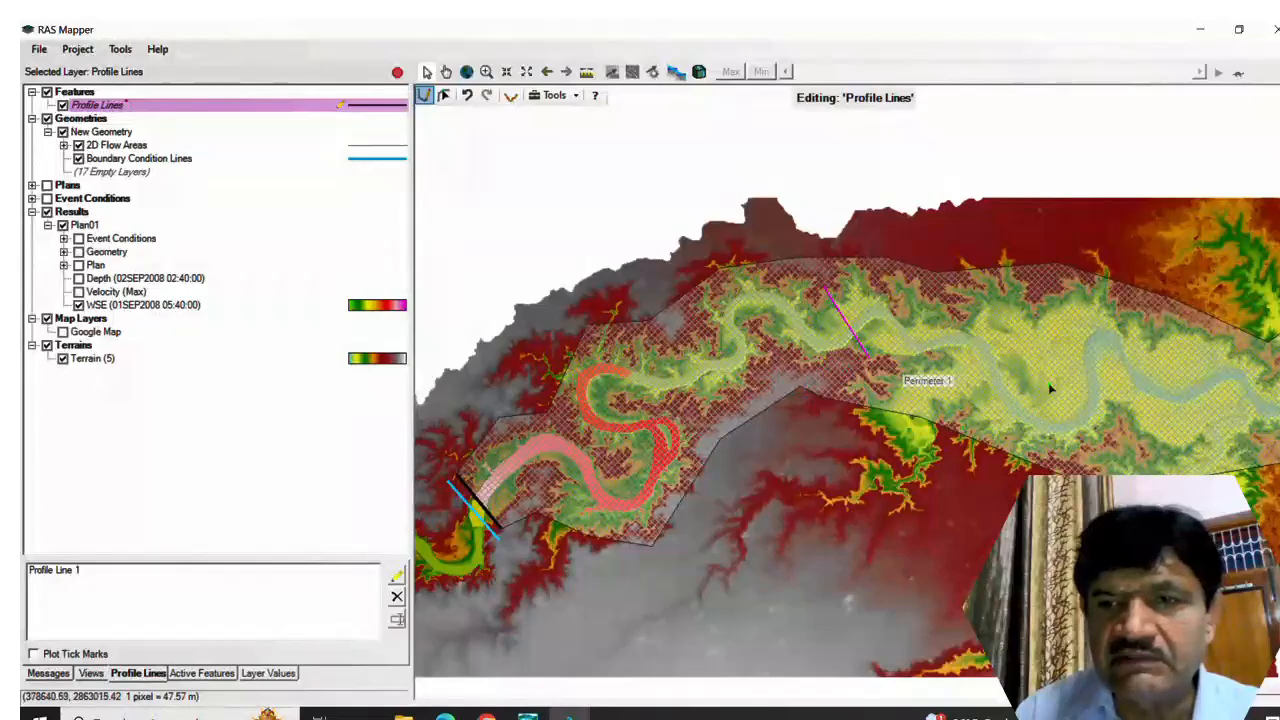
Step: Draw Profile Line 2 across the river near the upstream boundary and Profile Line 3 across the far downstream reach
left_click(493, 432)
double_click(537, 524)
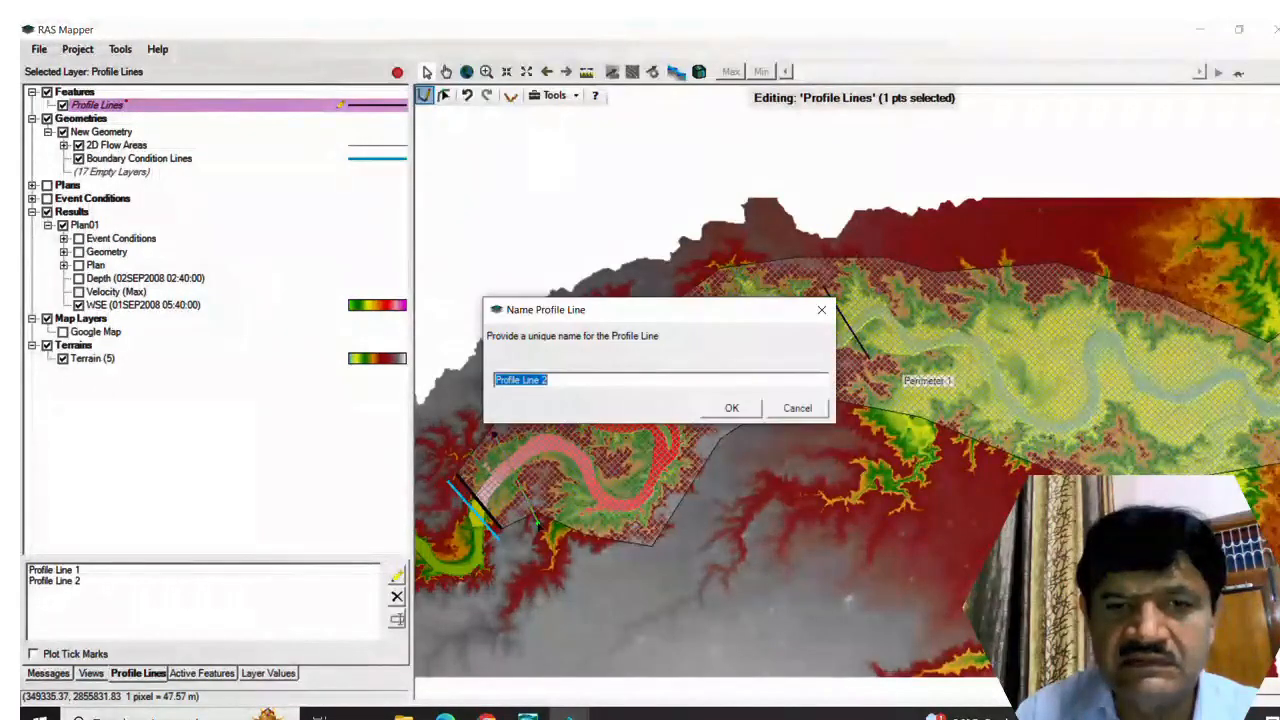
left_click(732, 410)
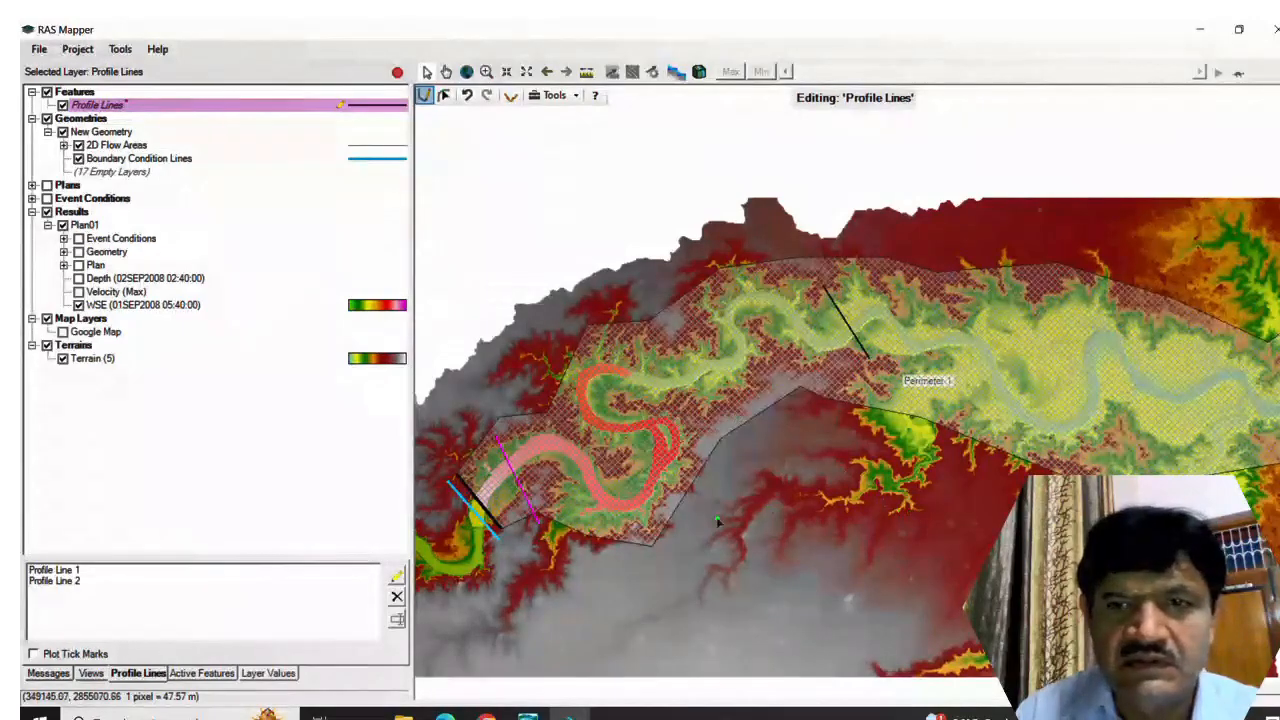
left_click(1260, 366)
double_click(1258, 440)
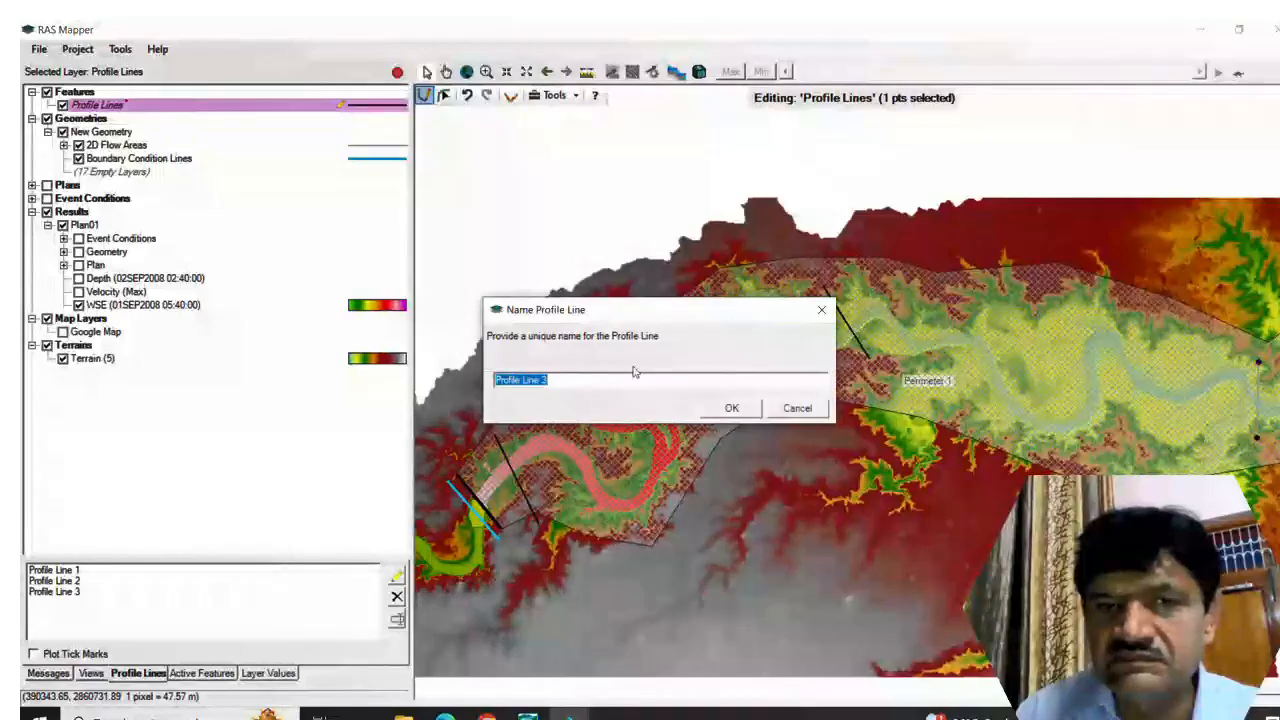
left_click(731, 409)
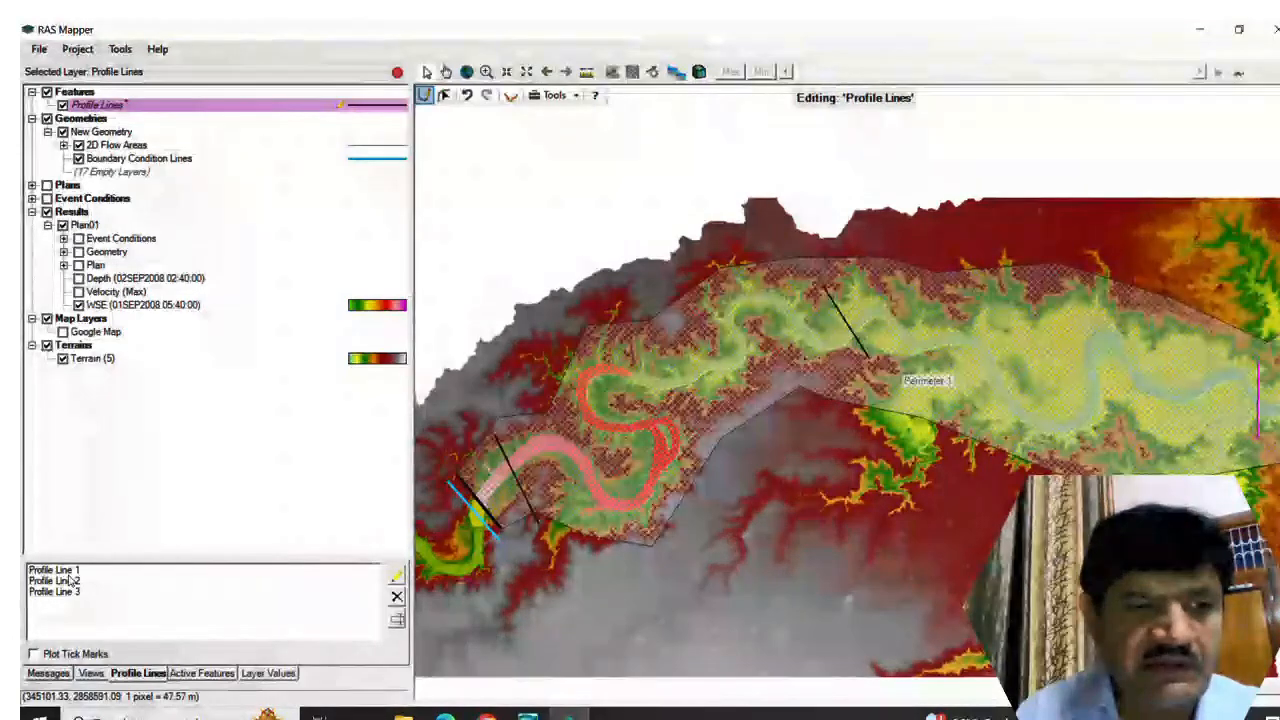
Step: Plot the detailed terrain profile along Profile Line 1, inspect it and close the plot
left_click(68, 571)
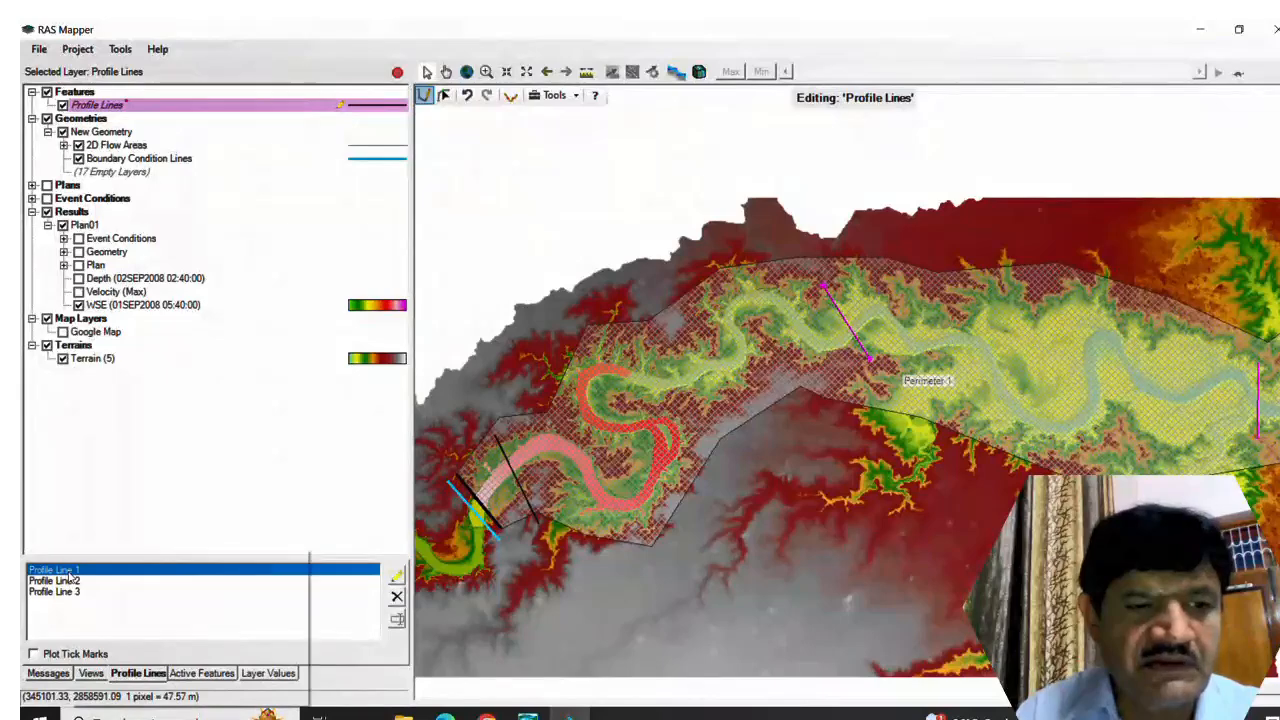
right_click(68, 571)
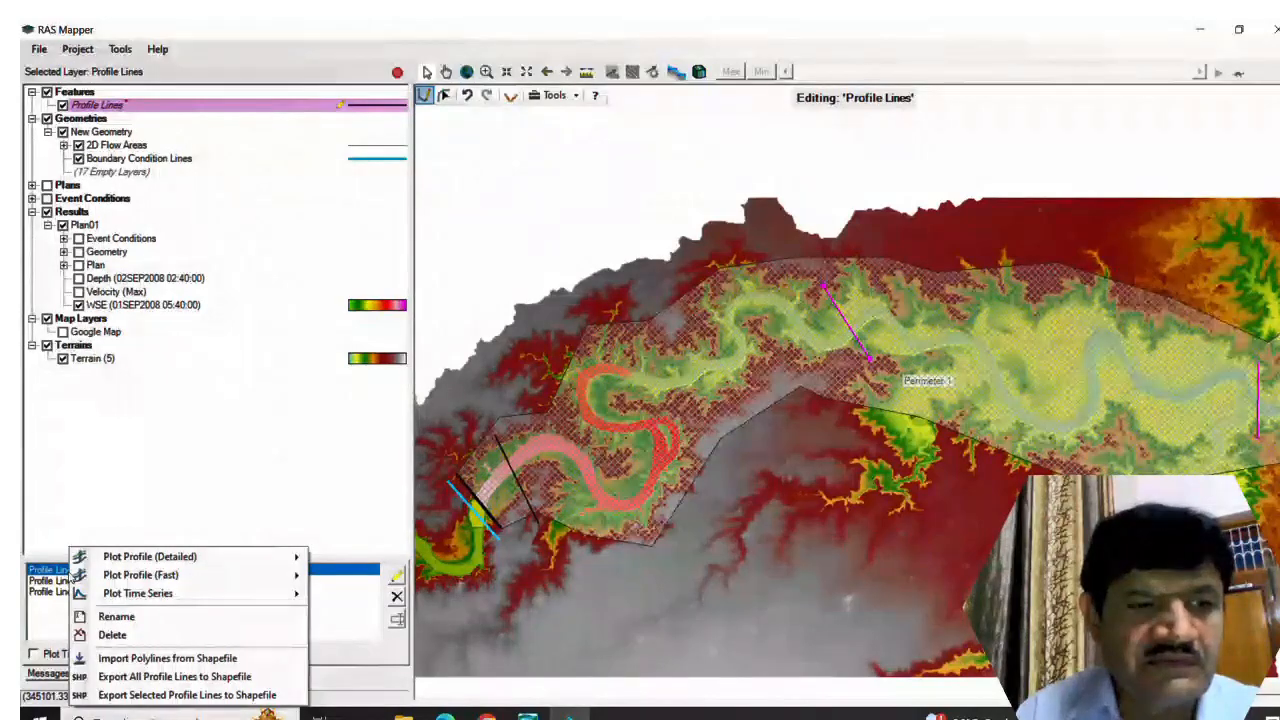
mouse_move(160, 560)
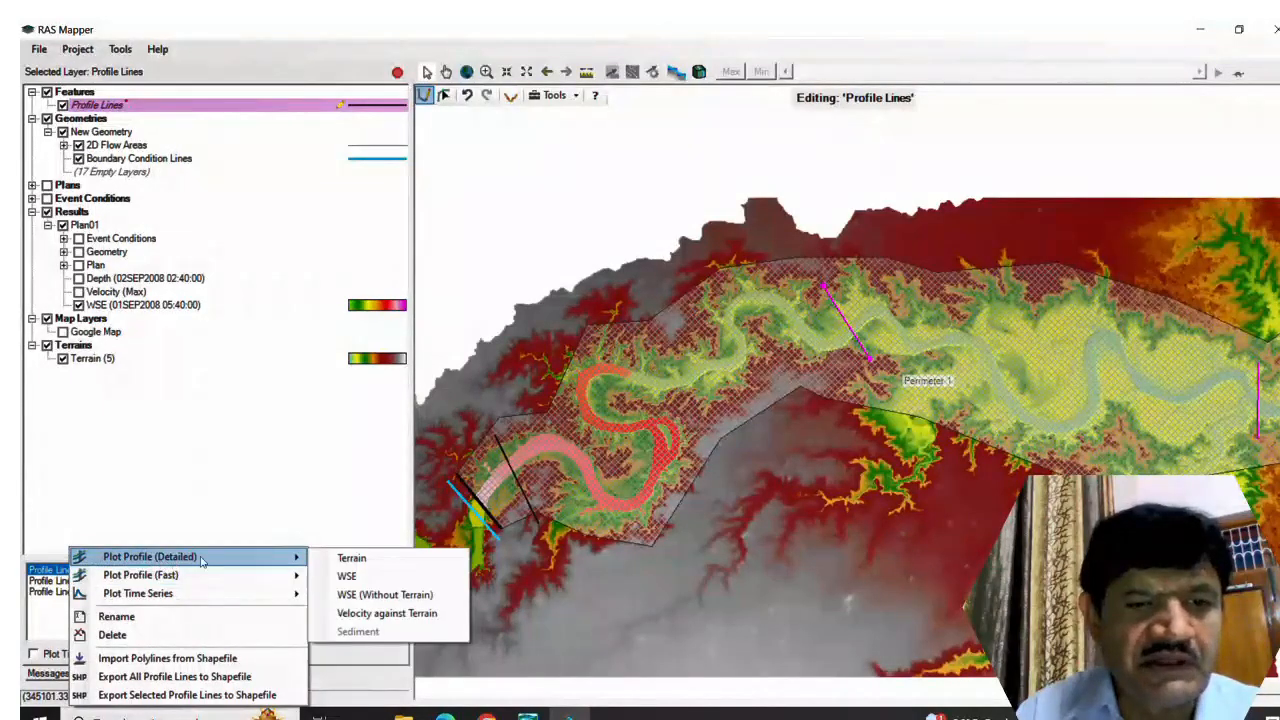
left_click(350, 558)
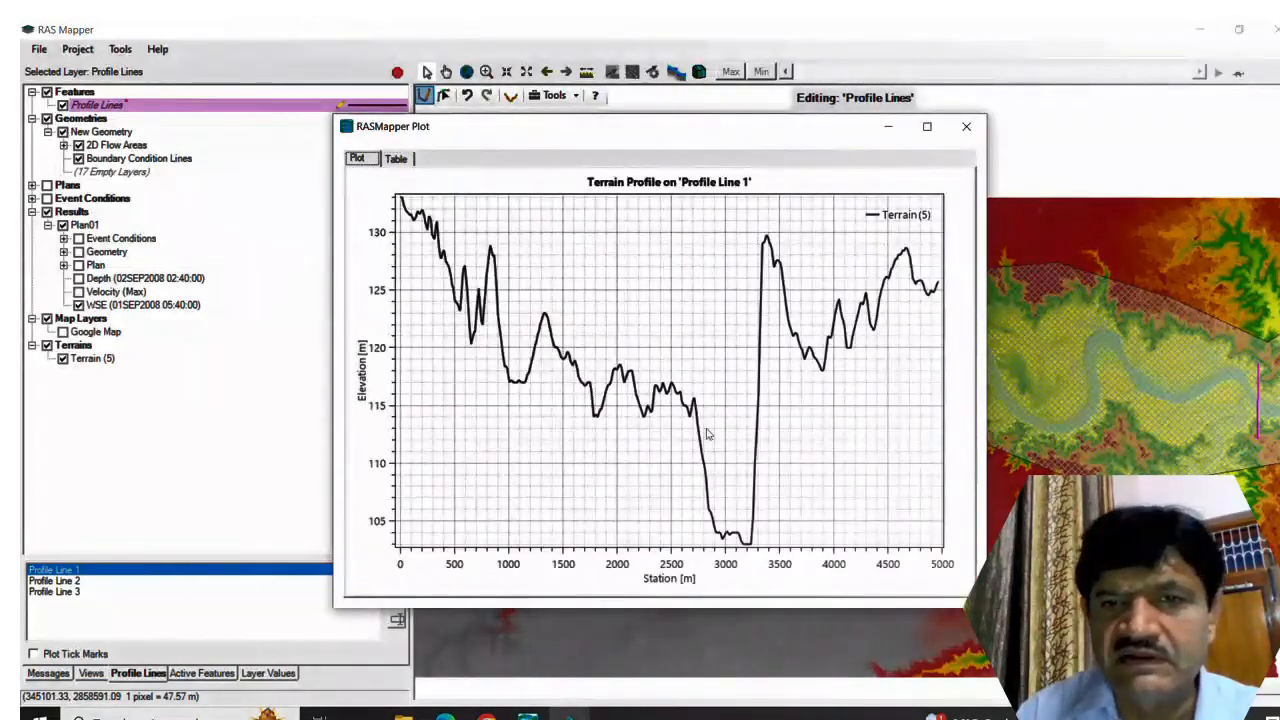
mouse_move(903, 258)
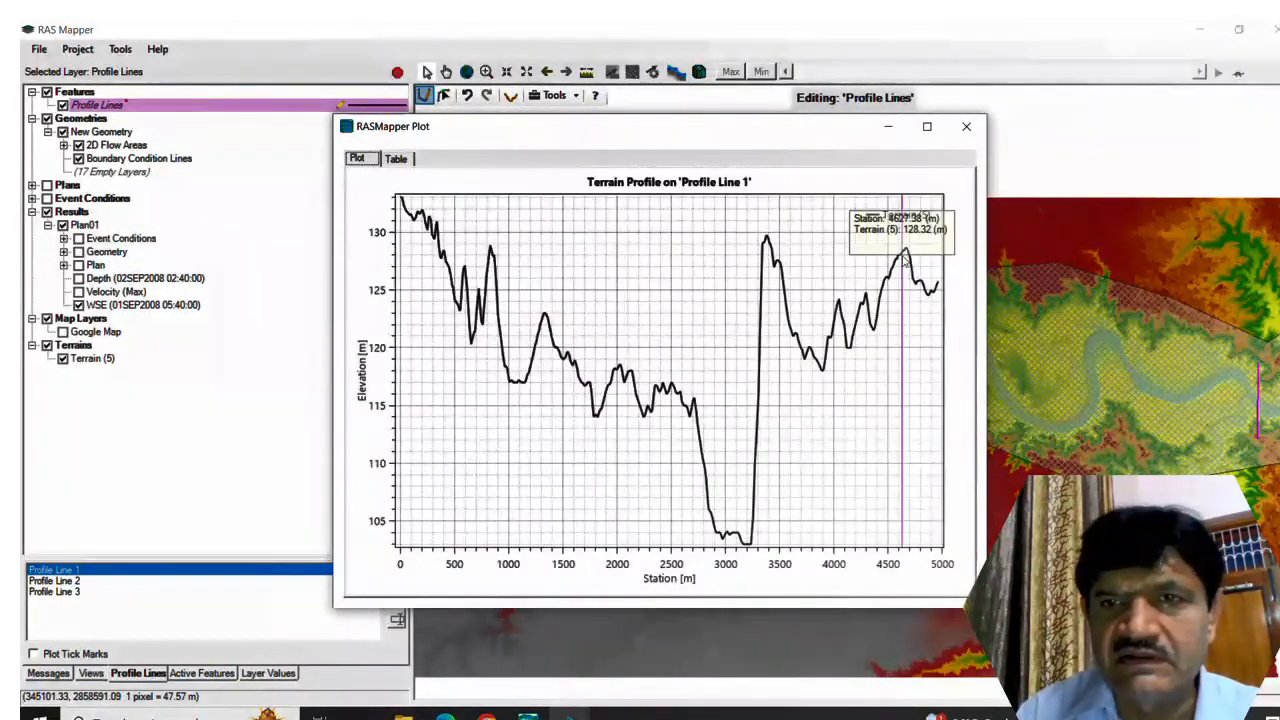
left_click(968, 127)
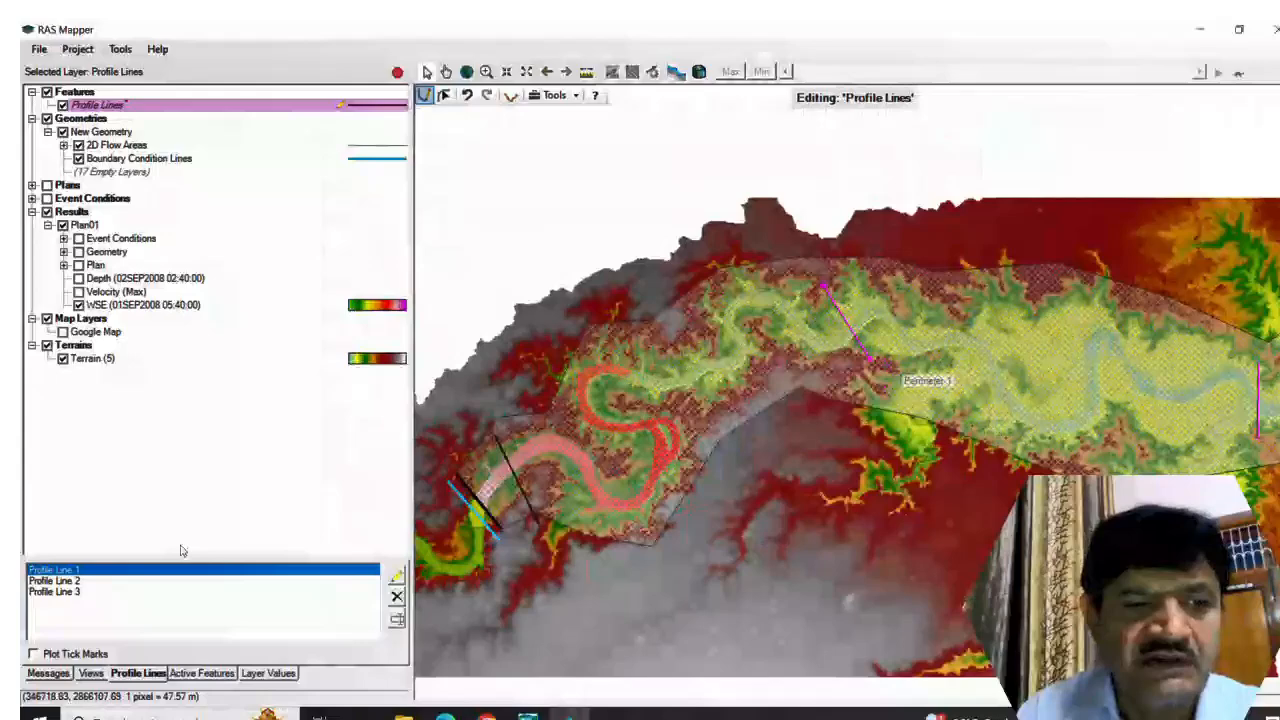
Step: Plot the flow time series along Profile Line 1 and close the plot
right_click(117, 572)
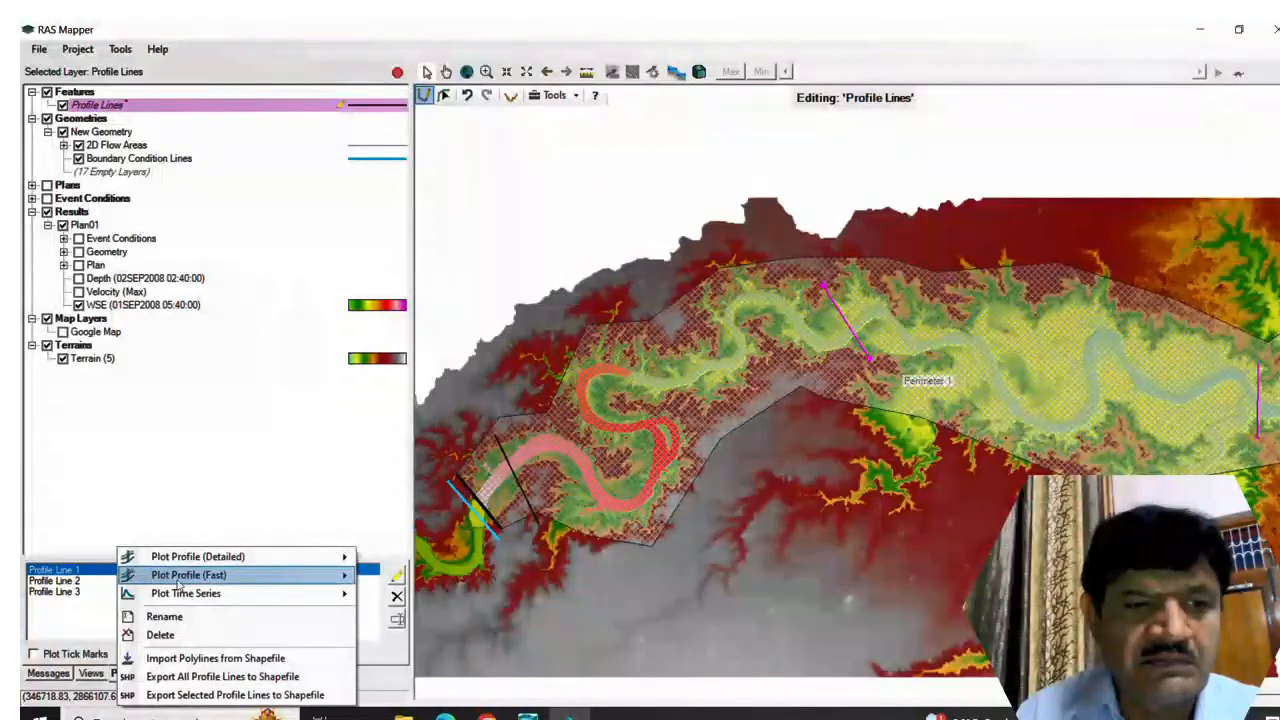
mouse_move(204, 598)
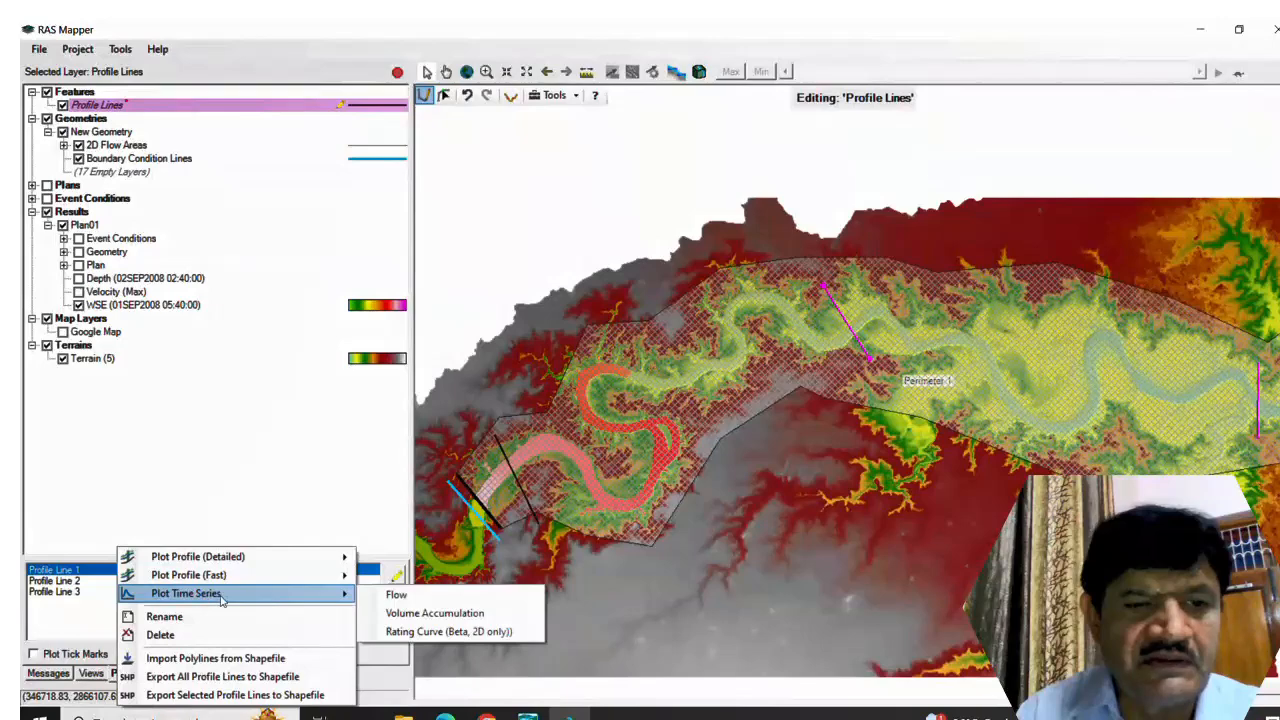
left_click(397, 595)
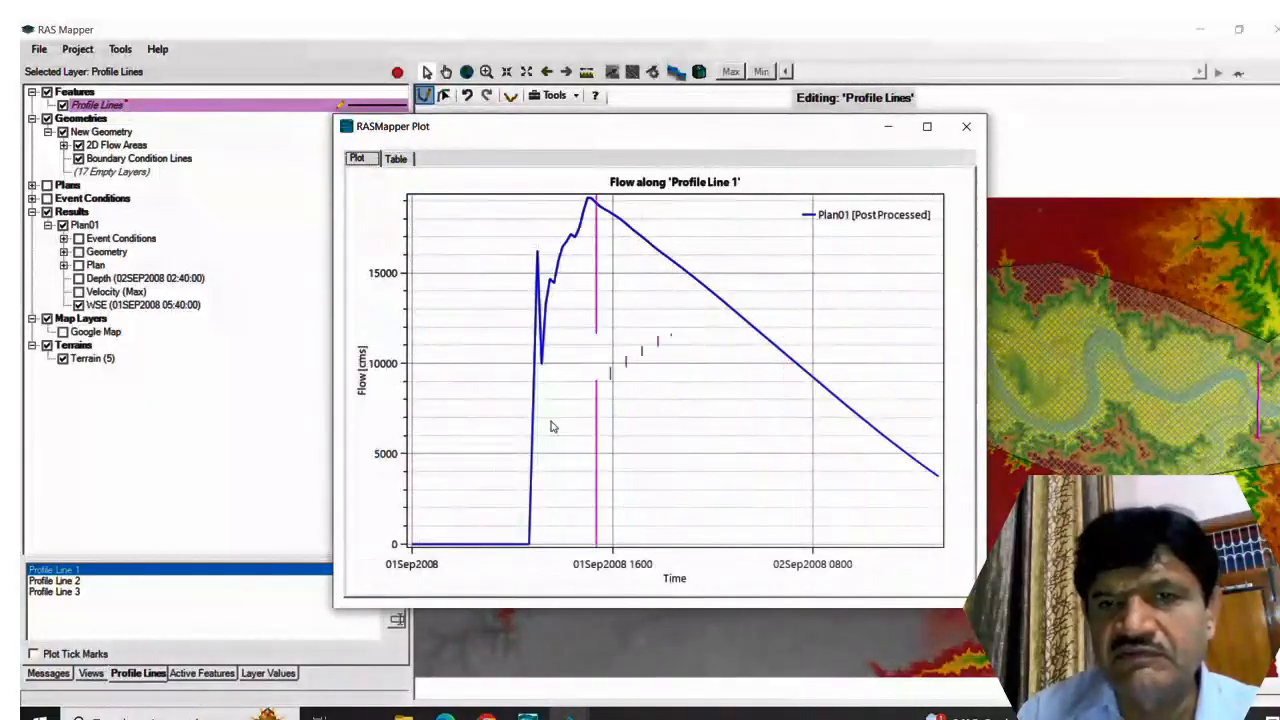
left_click(966, 128)
left_click(553, 461)
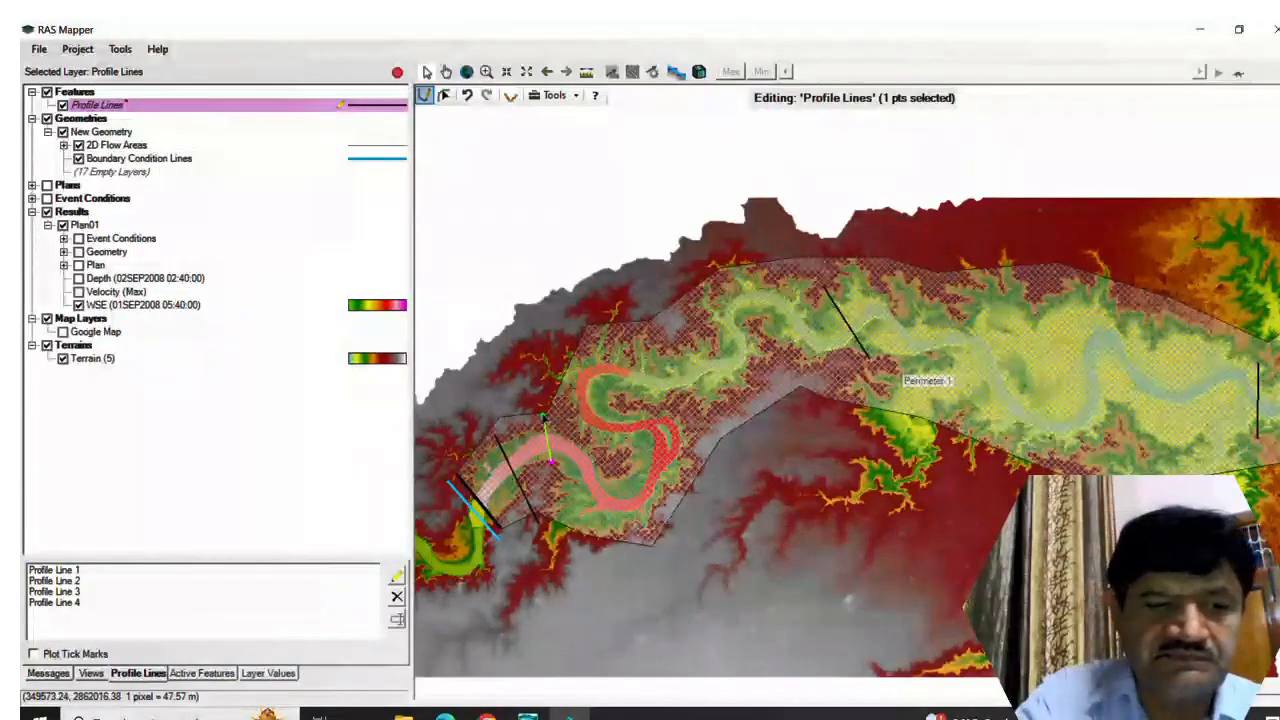
double_click(544, 416)
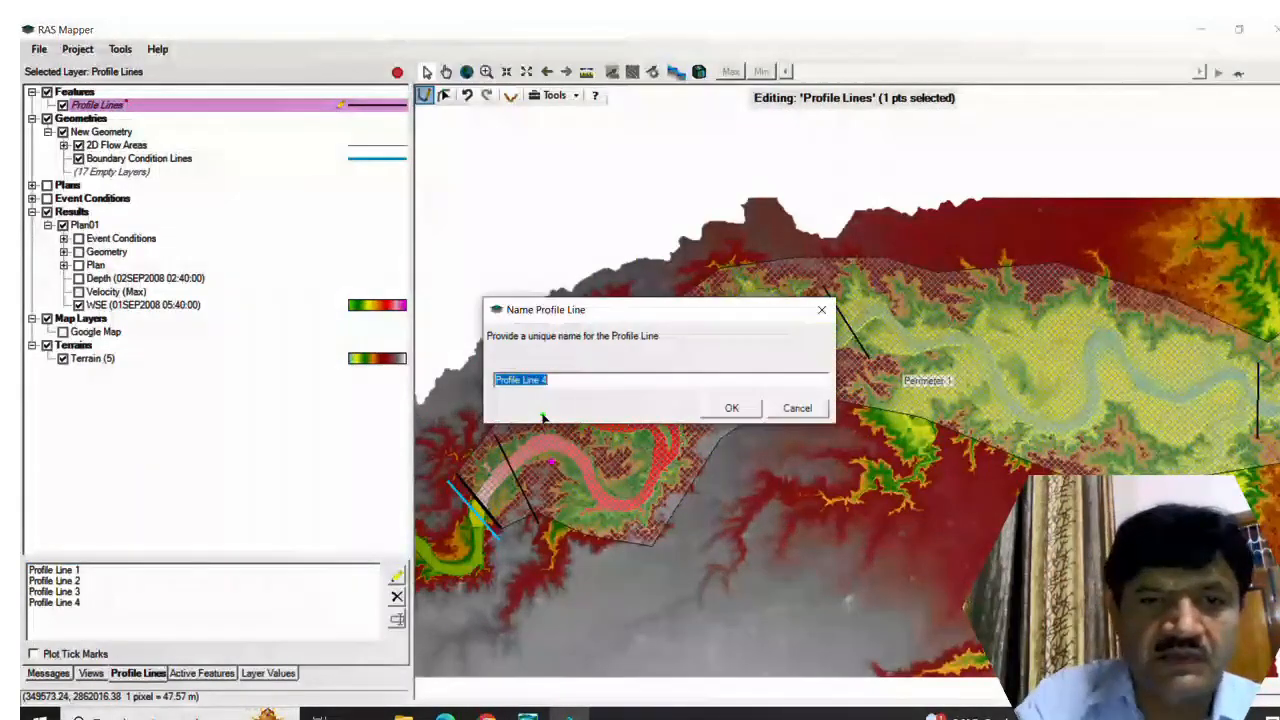
left_click(798, 410)
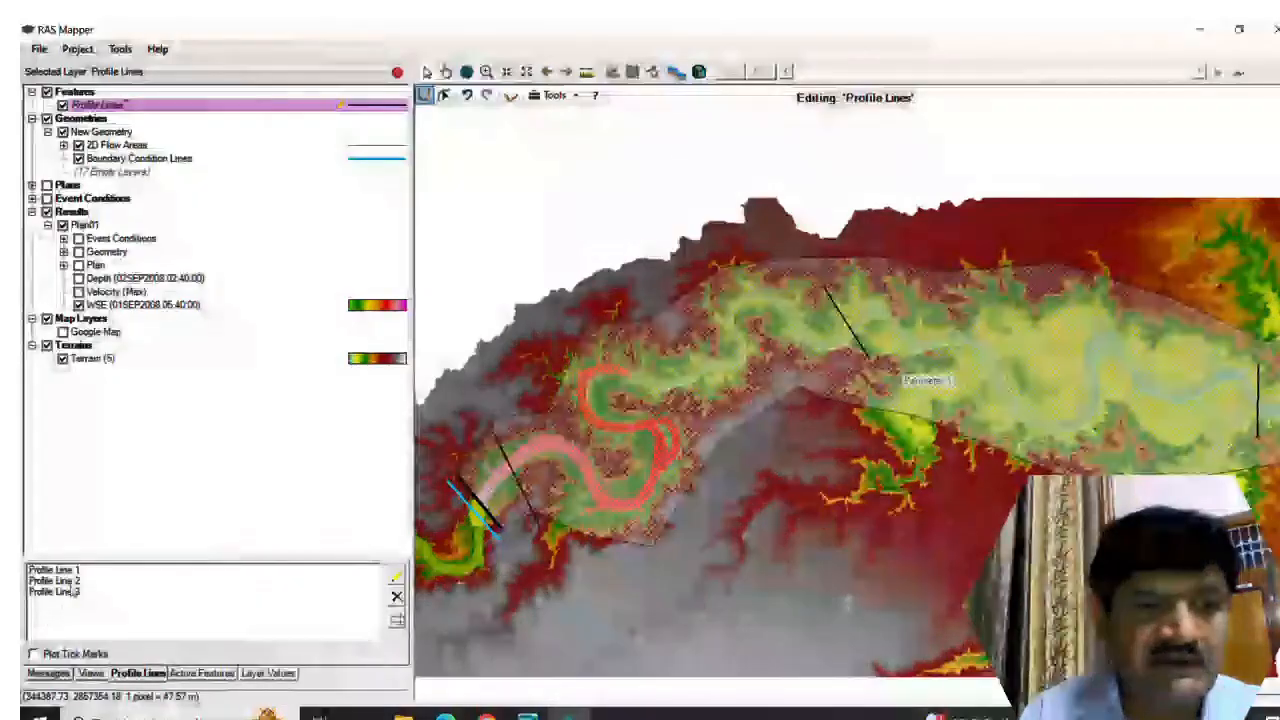
Step: Plot the flow time series along Profile Line 2 and close the plot
left_click(72, 582)
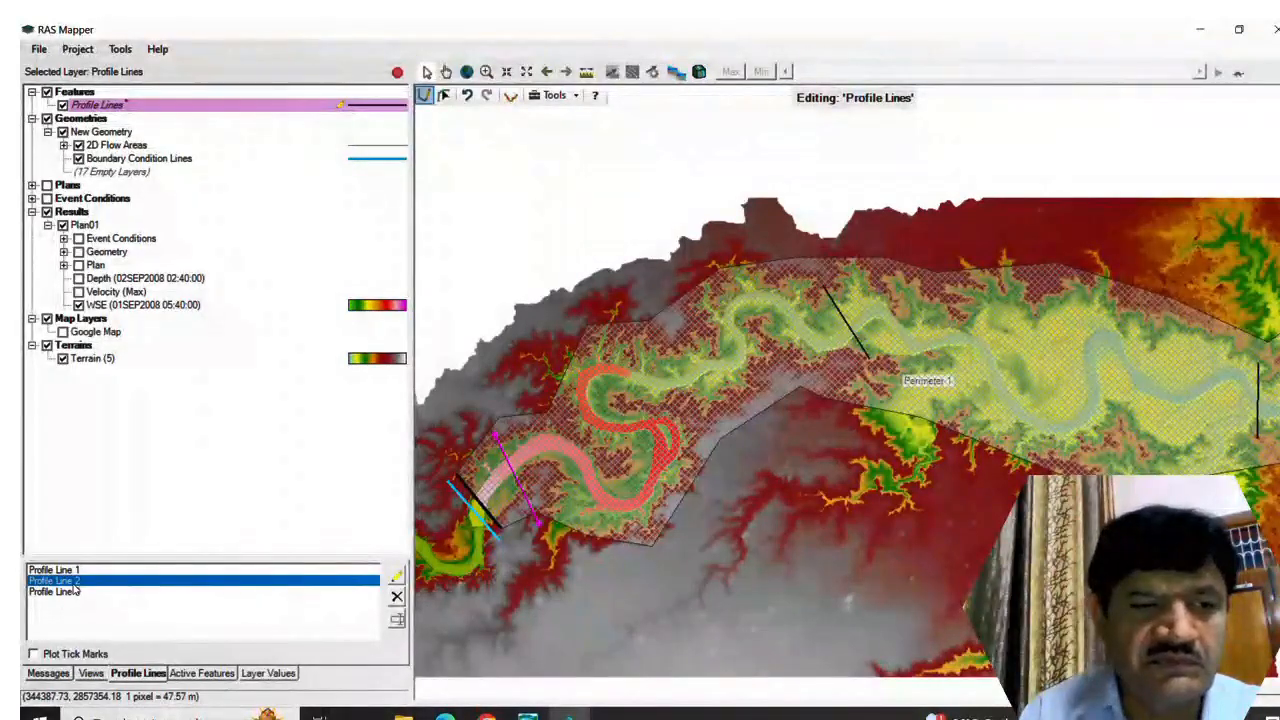
right_click(75, 590)
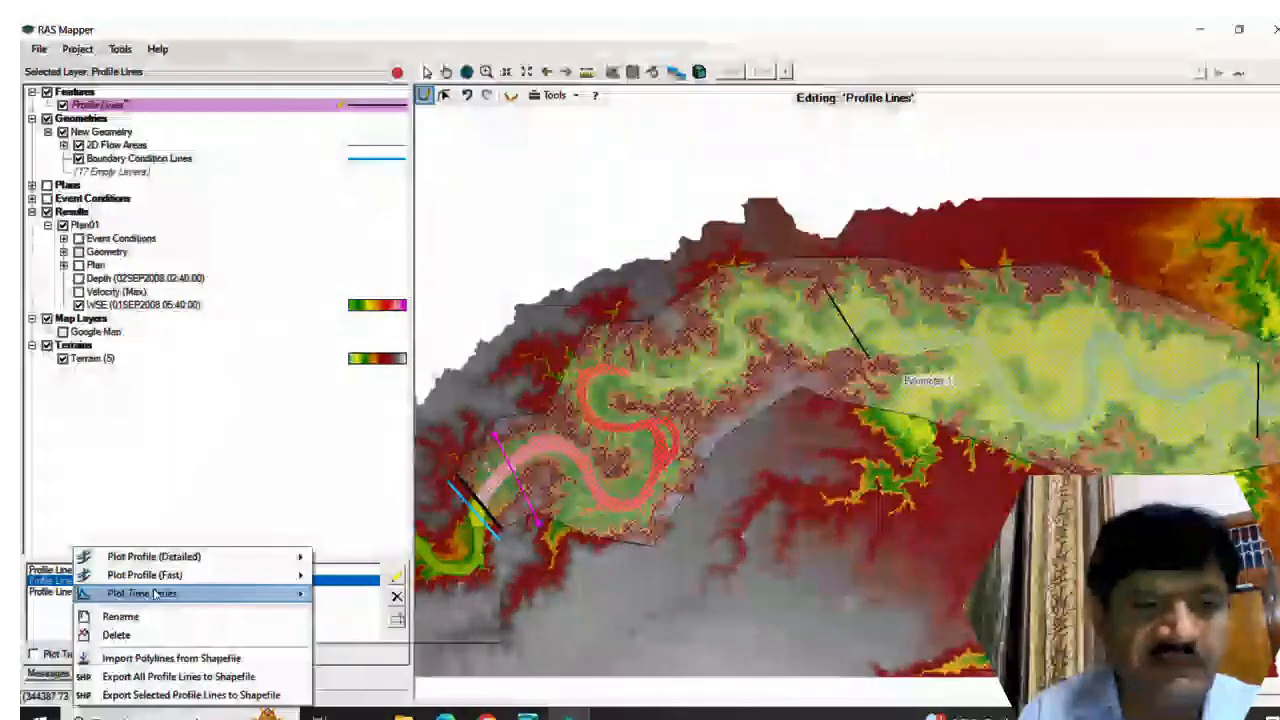
mouse_move(200, 593)
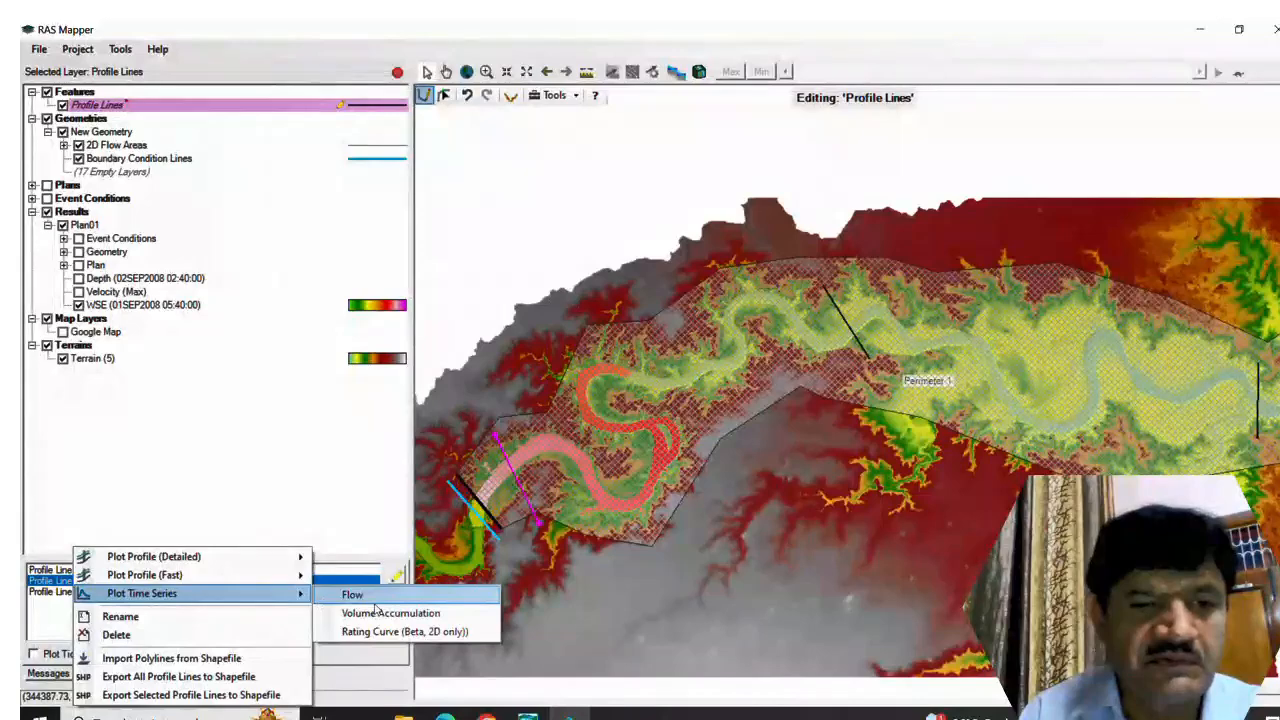
left_click(360, 598)
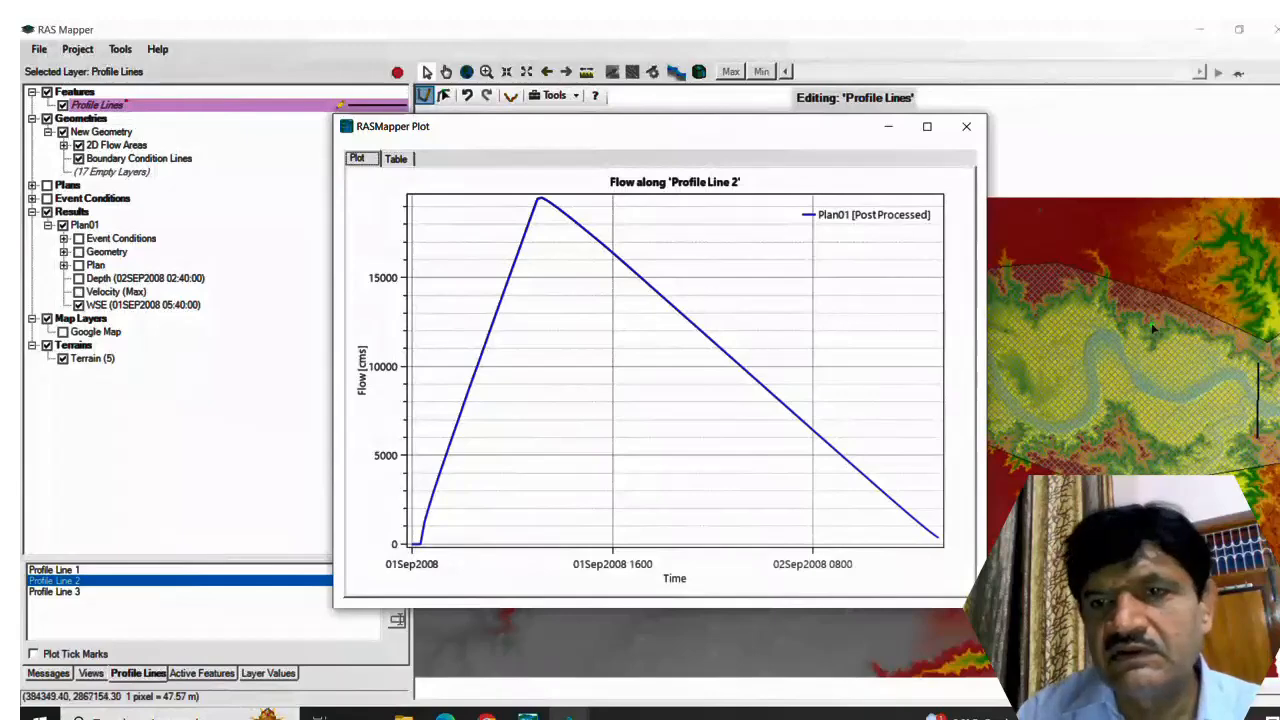
left_click(966, 127)
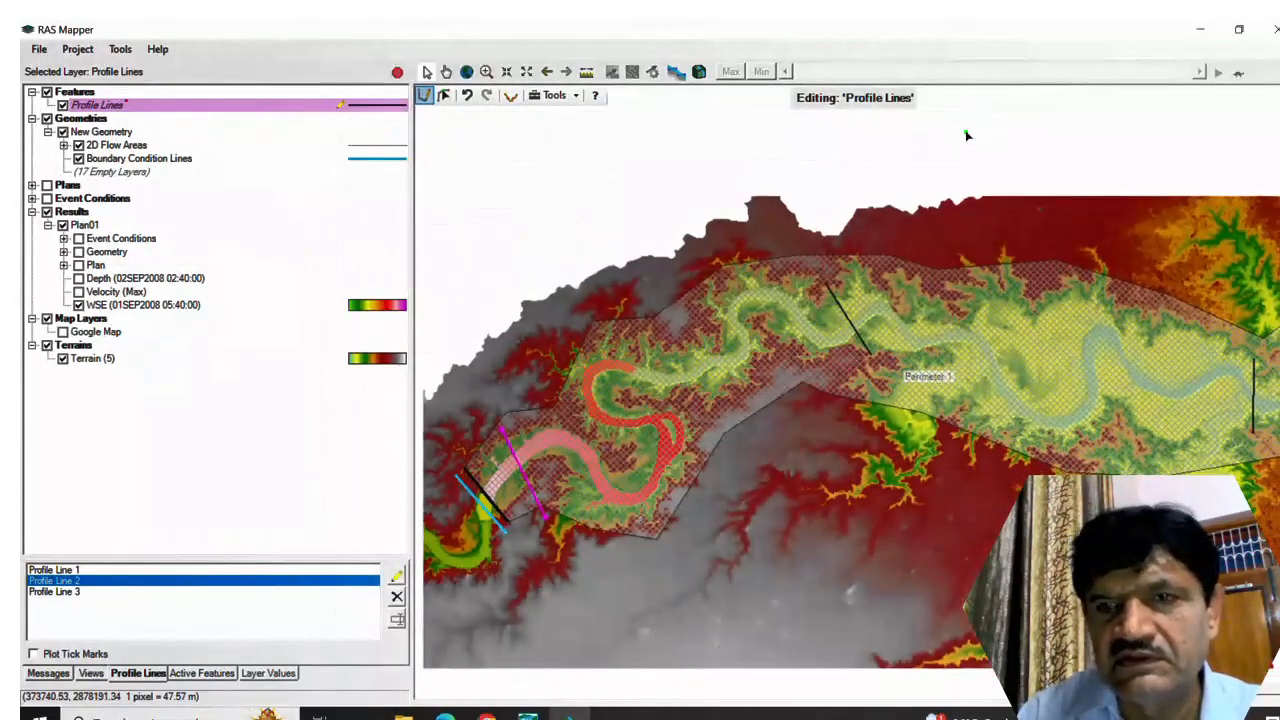
left_click(1115, 120)
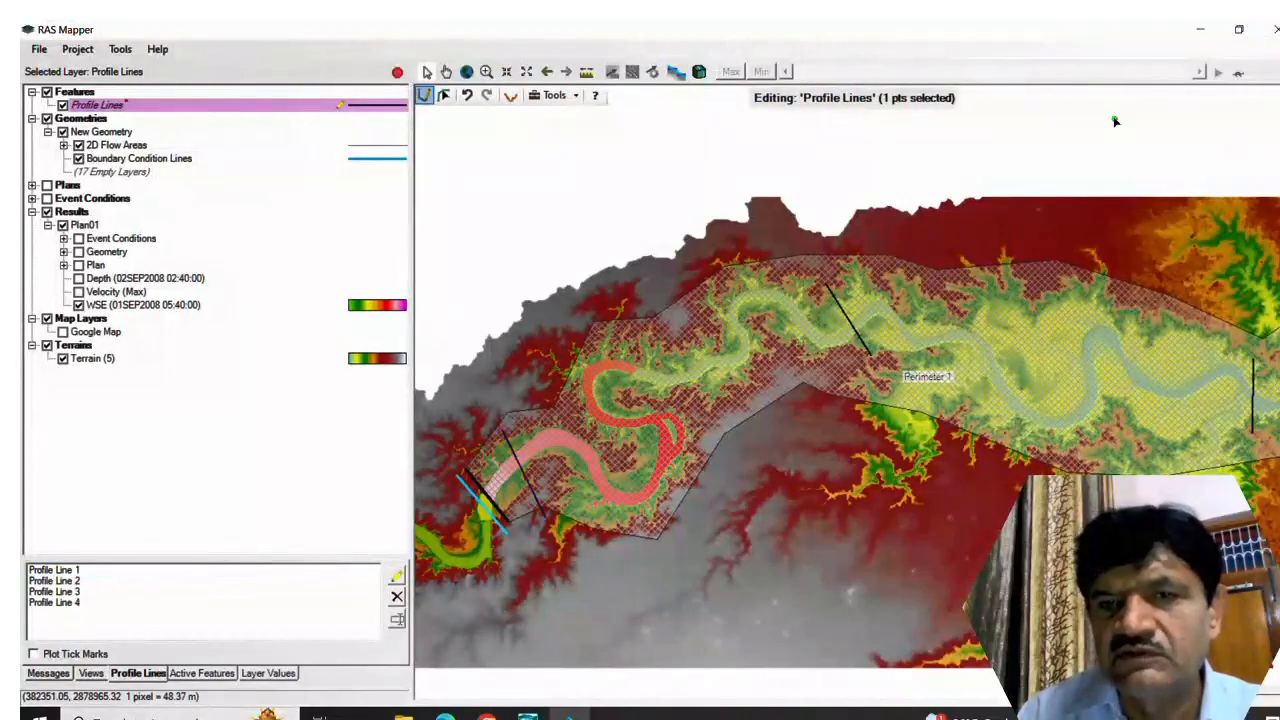